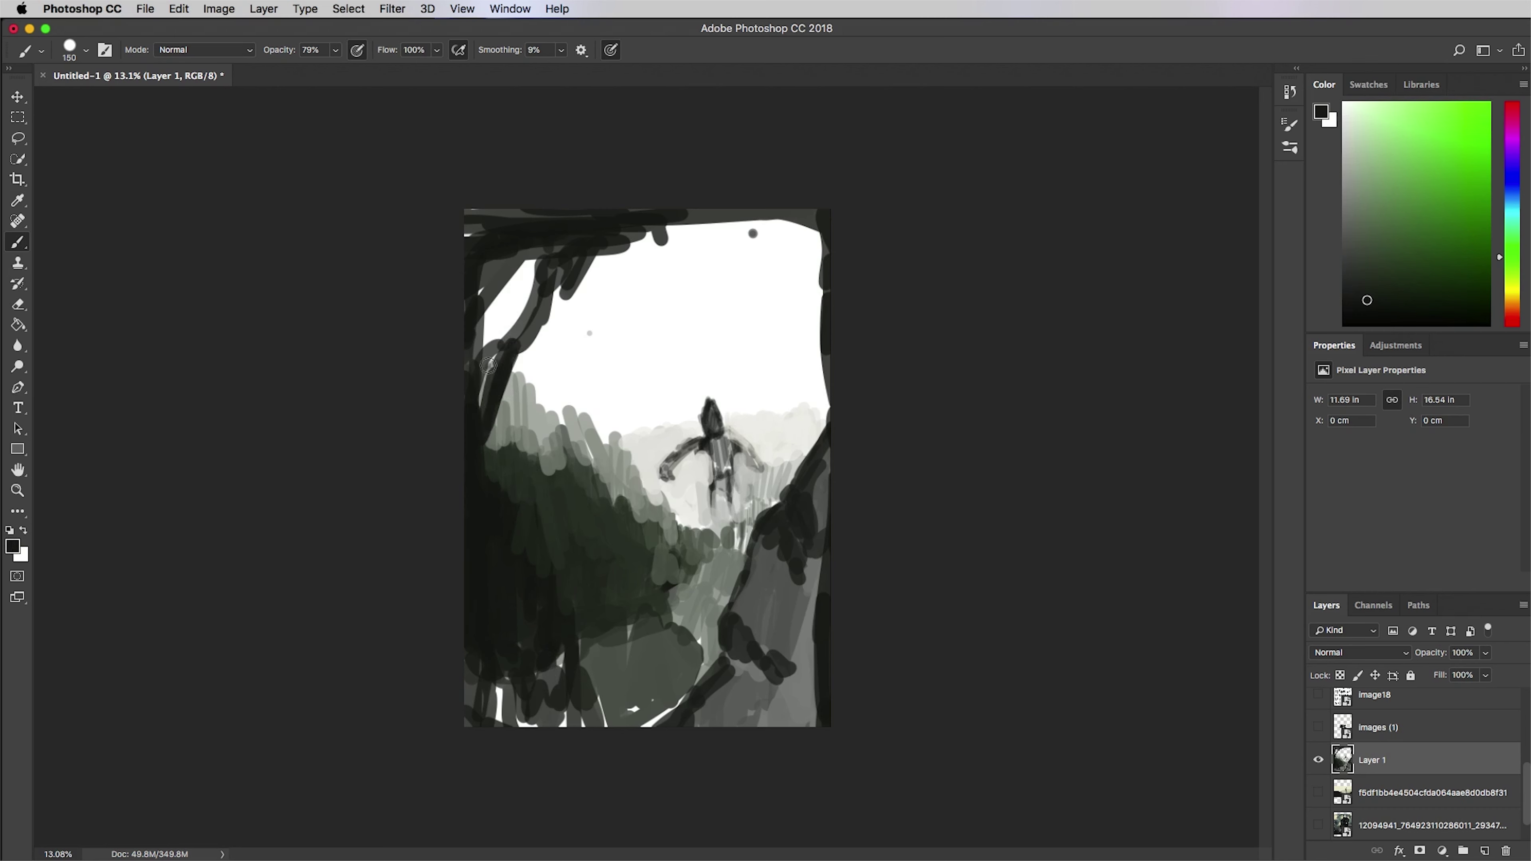
- Paint dark strokes over the left tree's trunk and branches and along the lower-left ground
left_click_drag(489, 366, 486, 411)
mouse_move(524, 356)
left_mouse_down()
mouse_move(564, 273)
mouse_move(565, 286)
left_mouse_up()
left_click_drag(476, 231, 473, 209)
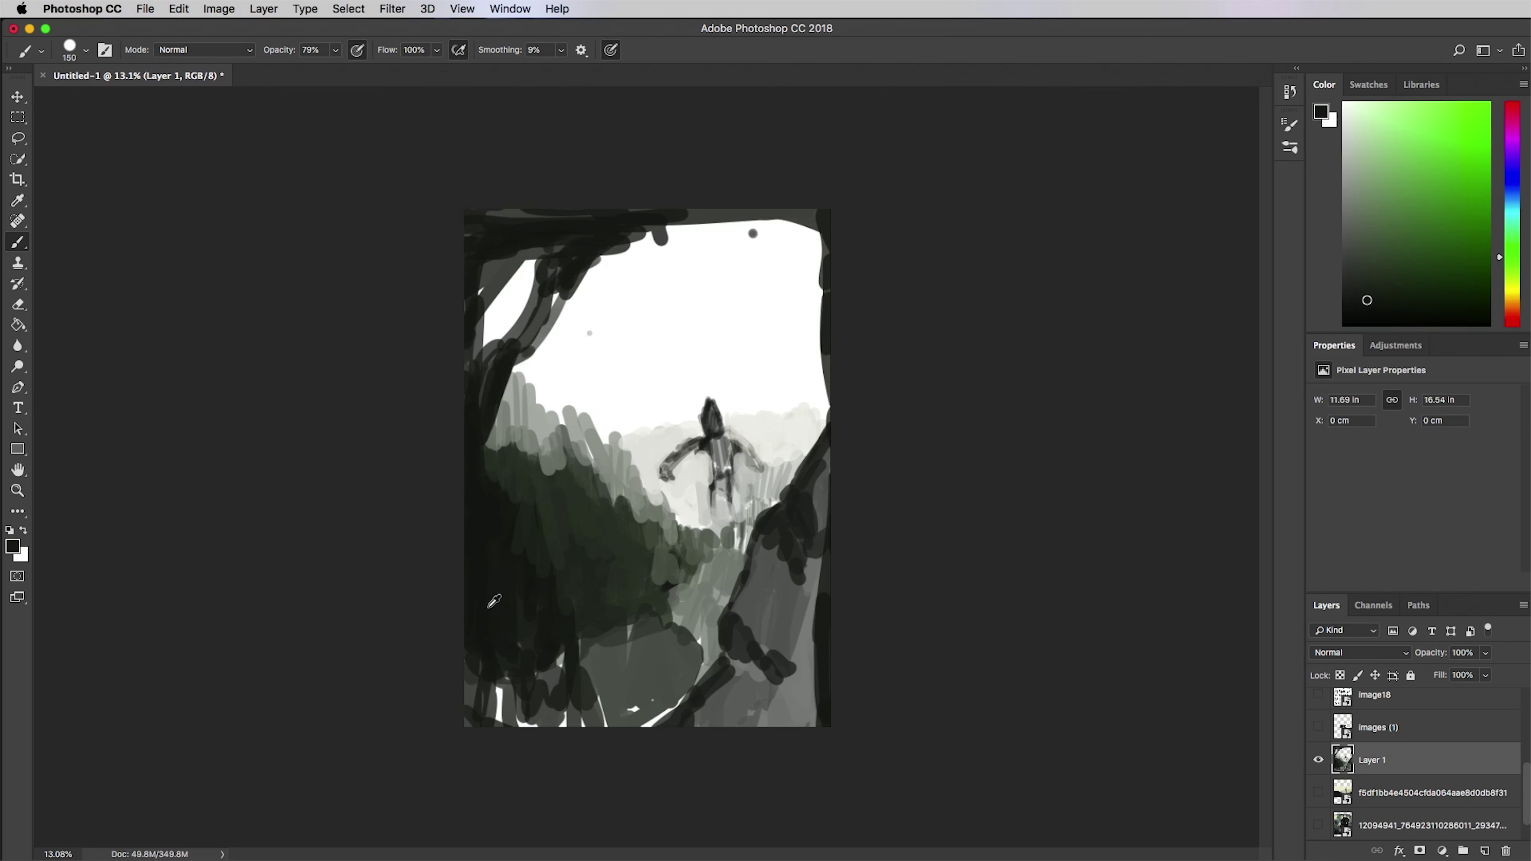
left_click_drag(475, 658, 509, 695)
- Paint sampled dark green foliage strokes down the hillside on the left of the painting
left_click(556, 520, "alt")
left_click_drag(505, 410, 501, 444)
mouse_move(528, 429)
left_mouse_down()
mouse_move(596, 452)
mouse_move(641, 556)
mouse_move(712, 599)
mouse_move(707, 620)
mouse_move(590, 669)
mouse_move(626, 693)
mouse_move(708, 664)
left_mouse_up()
- Fill in the distant figure's silhouette with sampled dark tones
left_click(693, 456, "alt")
left_click_drag(711, 405, 711, 418)
left_click(706, 443, "alt")
scroll(708, 428, "down", 6)
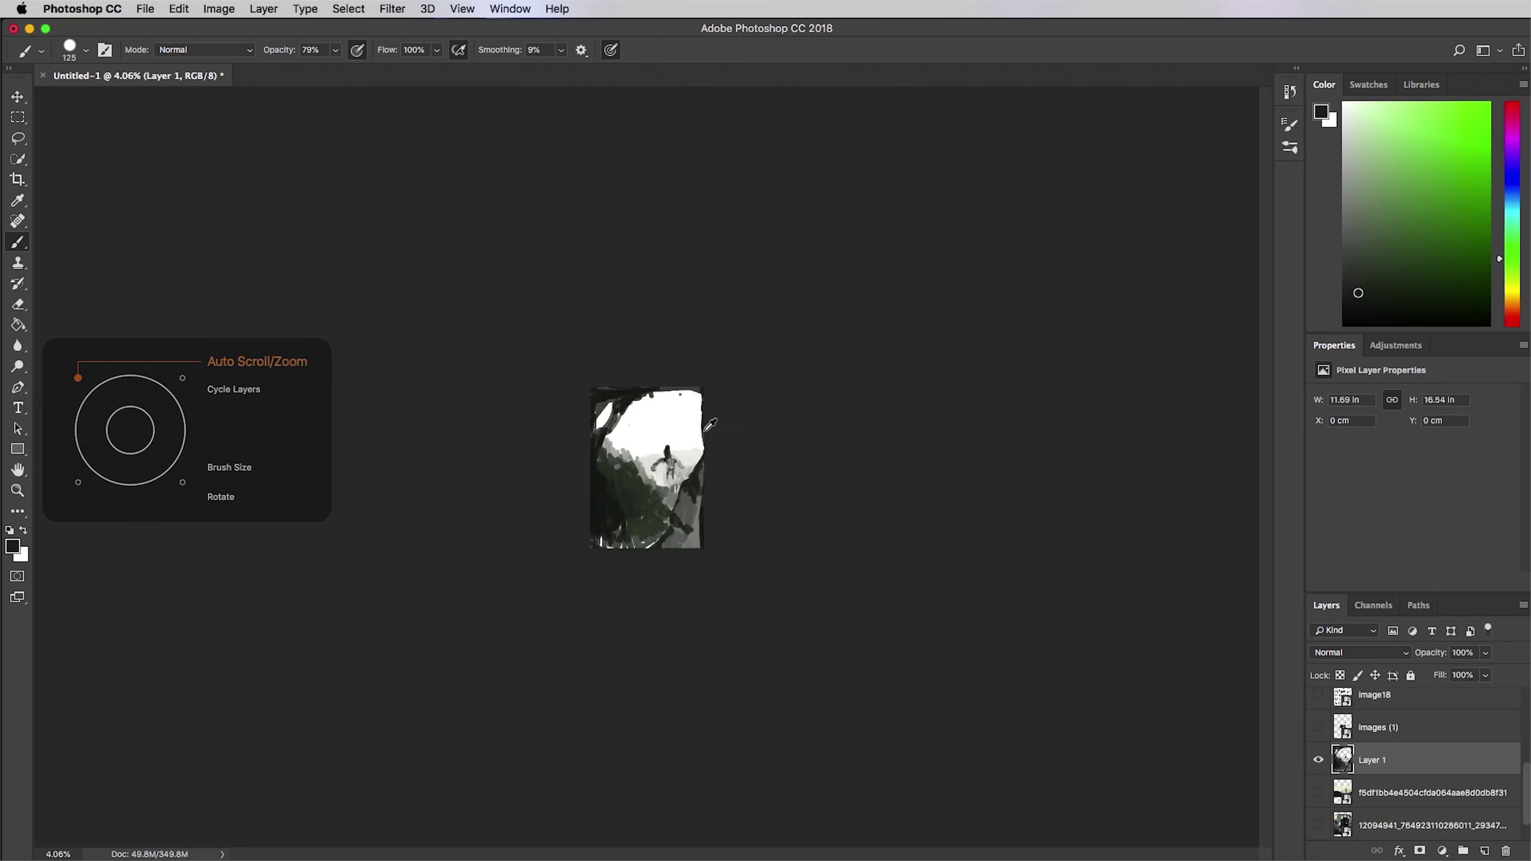
scroll(708, 428, "up", 3)
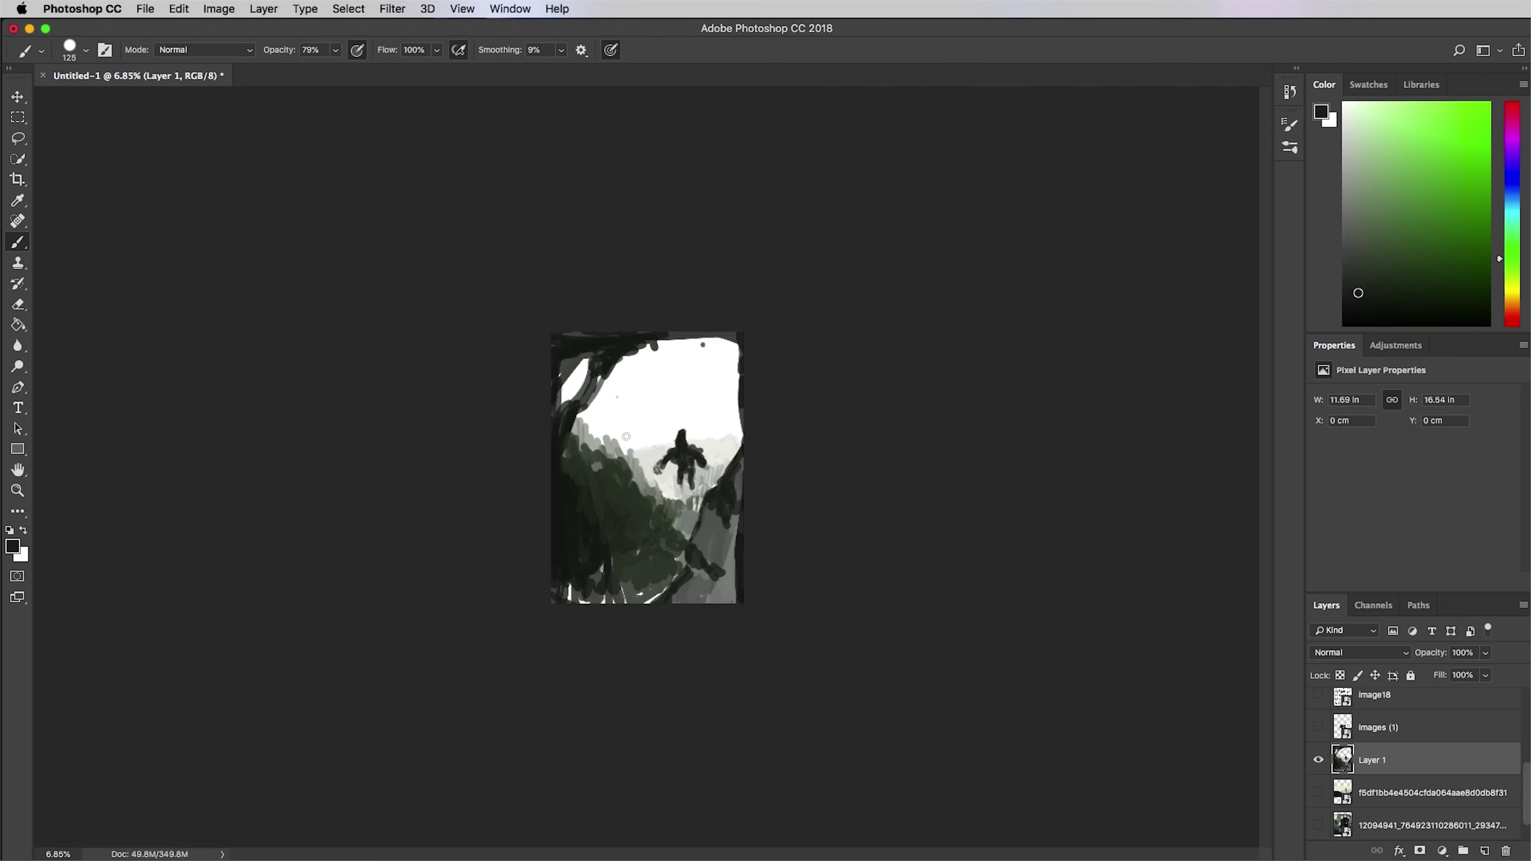
- Choose a light purple and cover the white sky with it, enlarging the brush to 300
left_click(12, 546)
left_click_drag(780, 434, 781, 329)
left_click(624, 330)
left_click(924, 297)
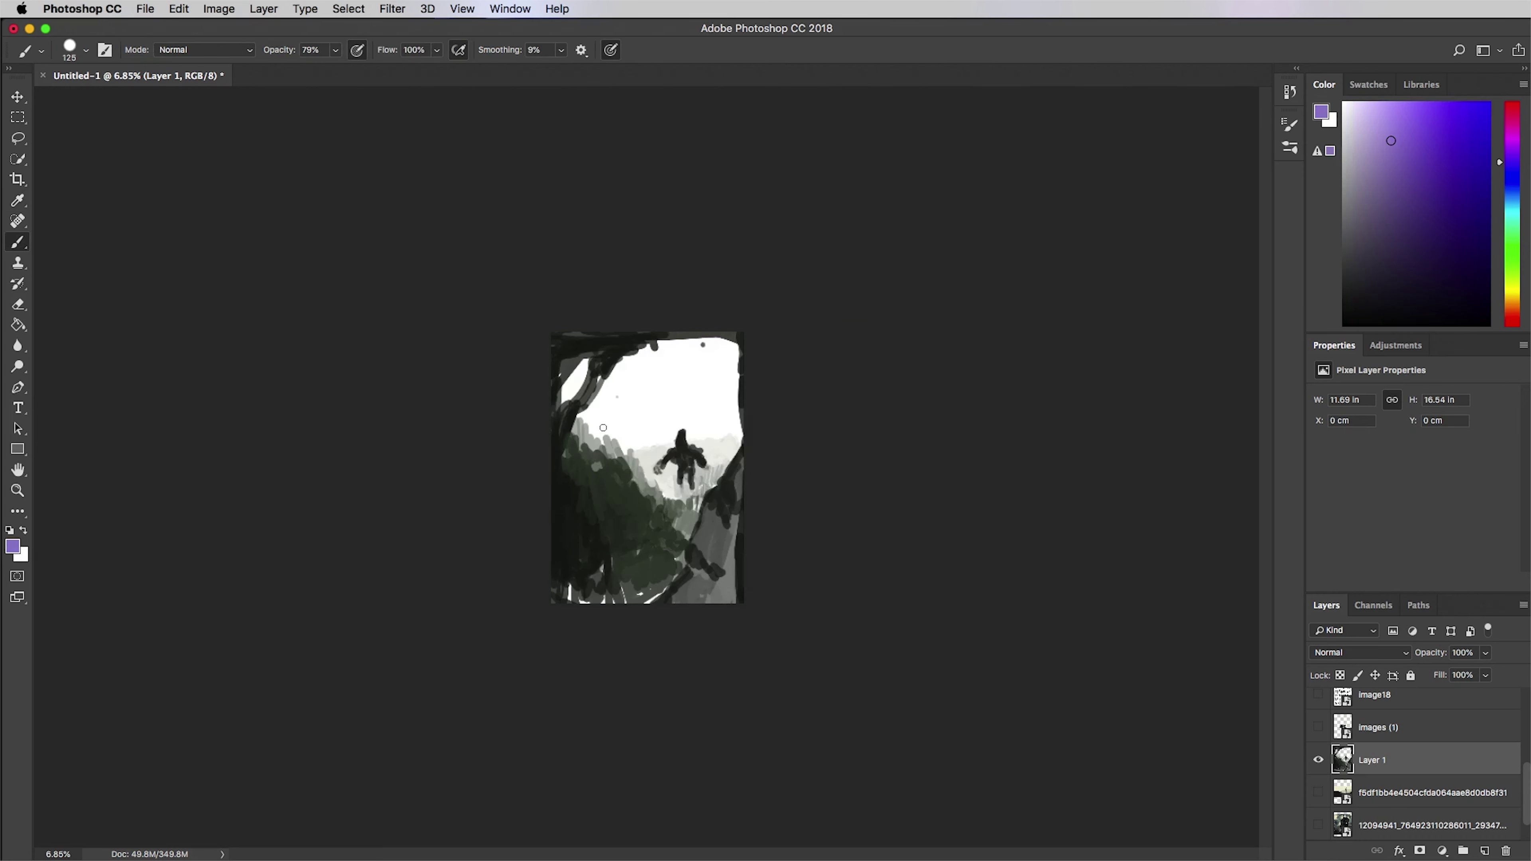
mouse_move(586, 410)
left_mouse_down()
mouse_move(634, 355)
mouse_move(721, 347)
mouse_move(610, 389)
mouse_move(603, 423)
mouse_move(647, 361)
mouse_move(706, 354)
mouse_move(725, 401)
mouse_move(697, 434)
mouse_move(622, 418)
mouse_move(669, 402)
mouse_move(695, 347)
mouse_move(695, 431)
mouse_move(660, 430)
mouse_move(731, 440)
mouse_move(732, 353)
mouse_move(702, 407)
mouse_move(603, 424)
left_mouse_up()
key("bracketright")
key("bracketright")
key("bracketright")
key("bracketright")
key("bracketright")
key("bracketright")
key("bracketright")
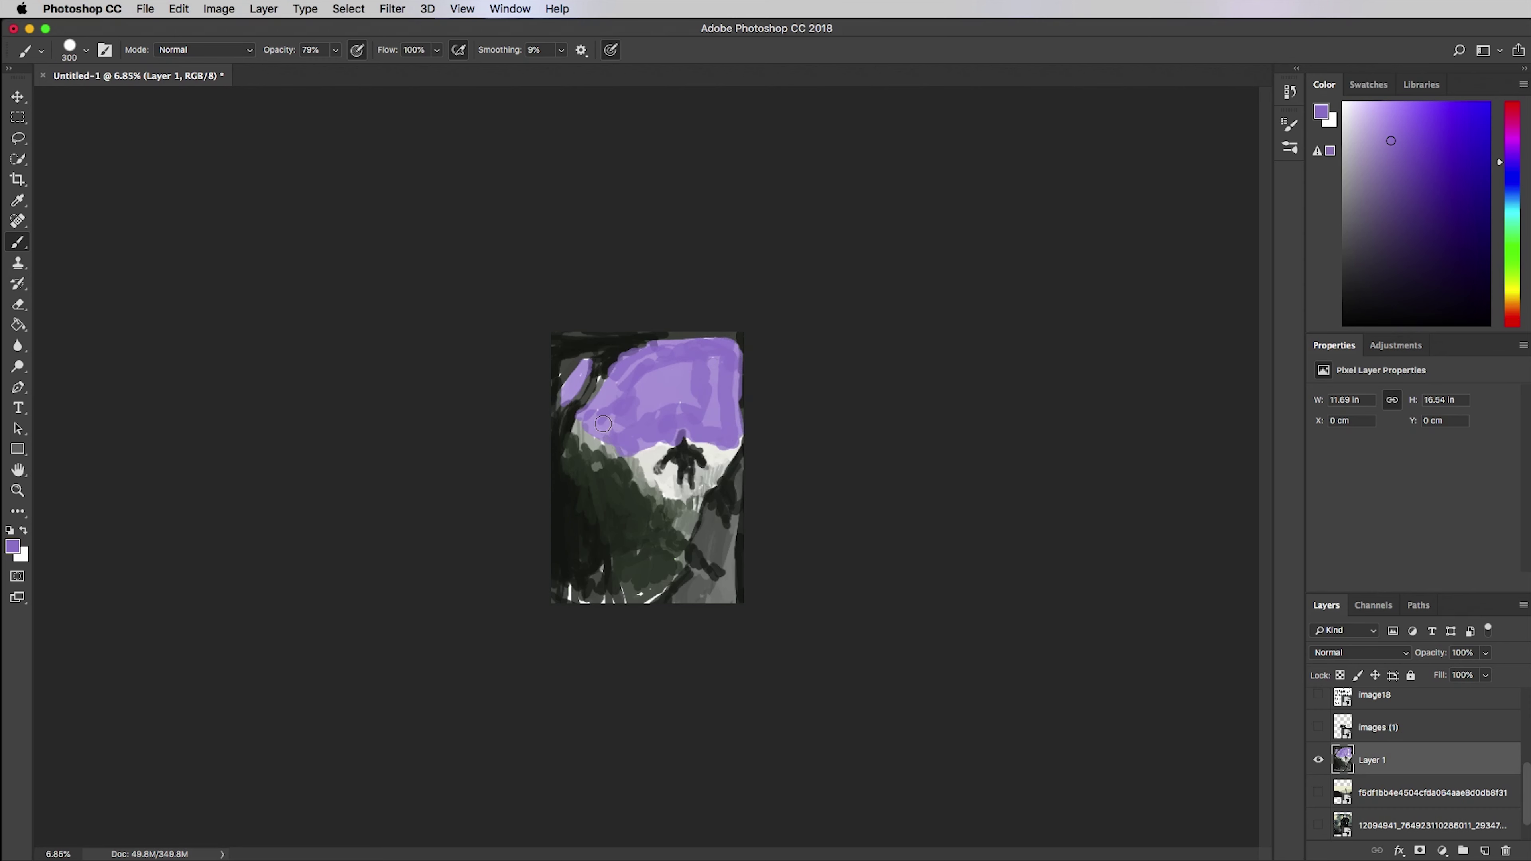
- Reduce the brush to 150 and repaint the misty hill edge below the sky with sampled greys
left_click(655, 500, "alt")
key("bracketleft")
key("bracketleft")
key("bracketleft")
key("bracketleft")
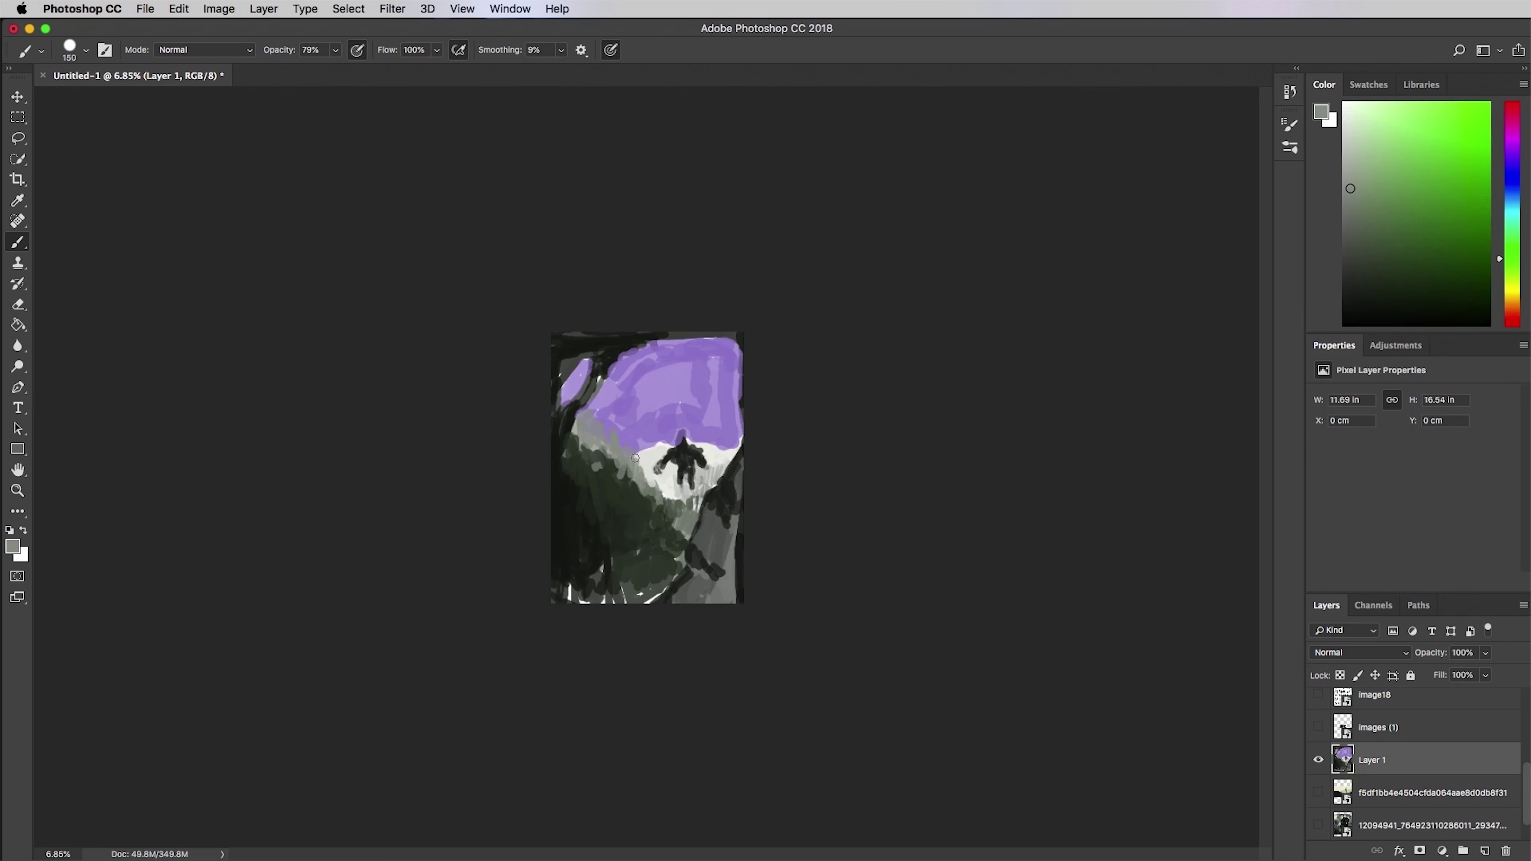
left_click(667, 484, "alt")
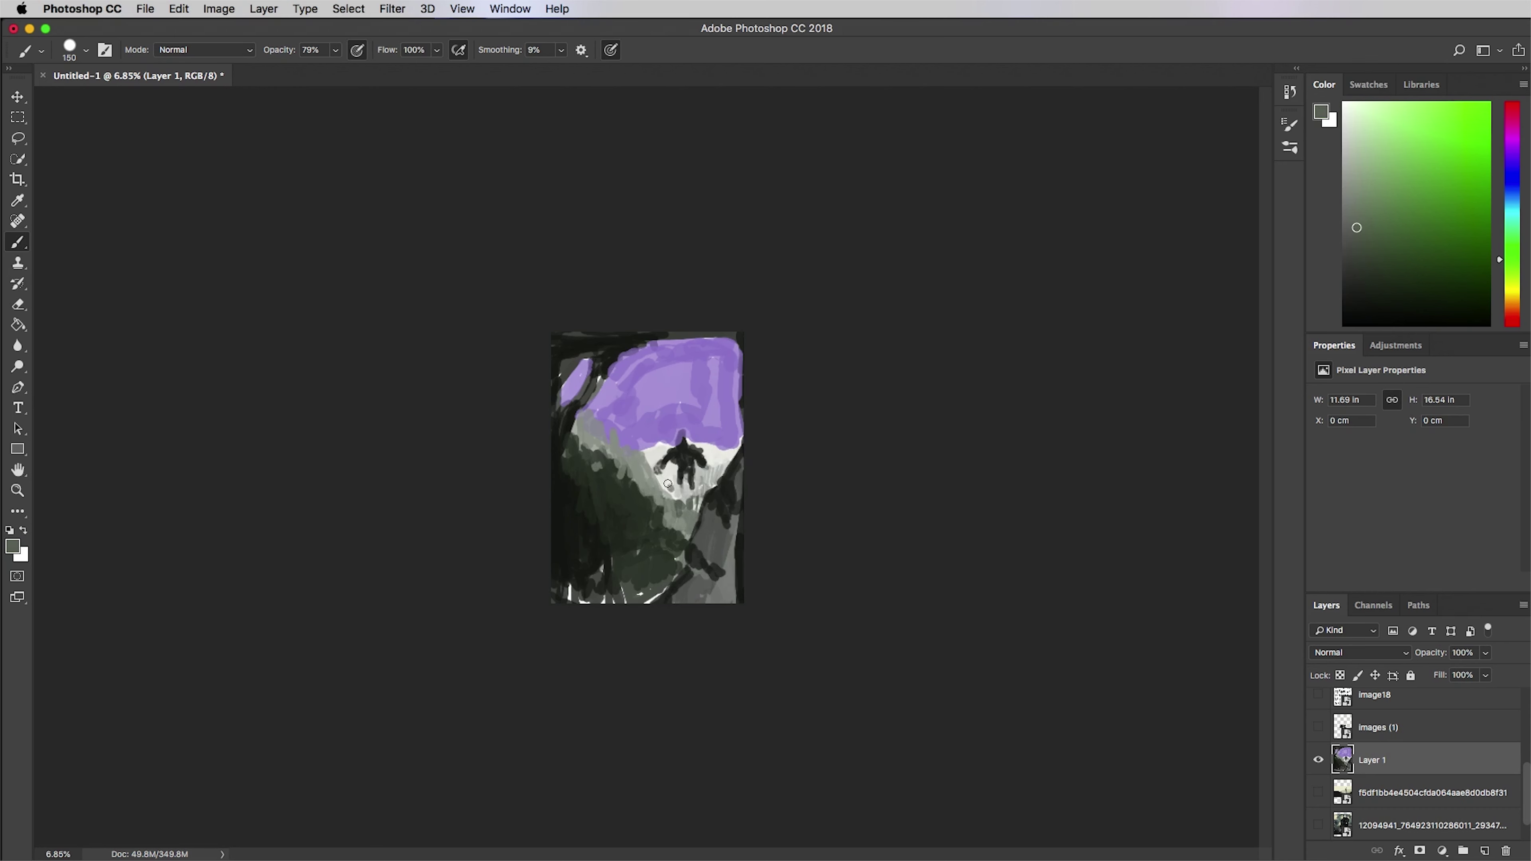
- Restate the distant figure's head, arms and legs in a sampled dark grey
left_click(687, 461, "alt")
left_click_drag(683, 440, 659, 470)
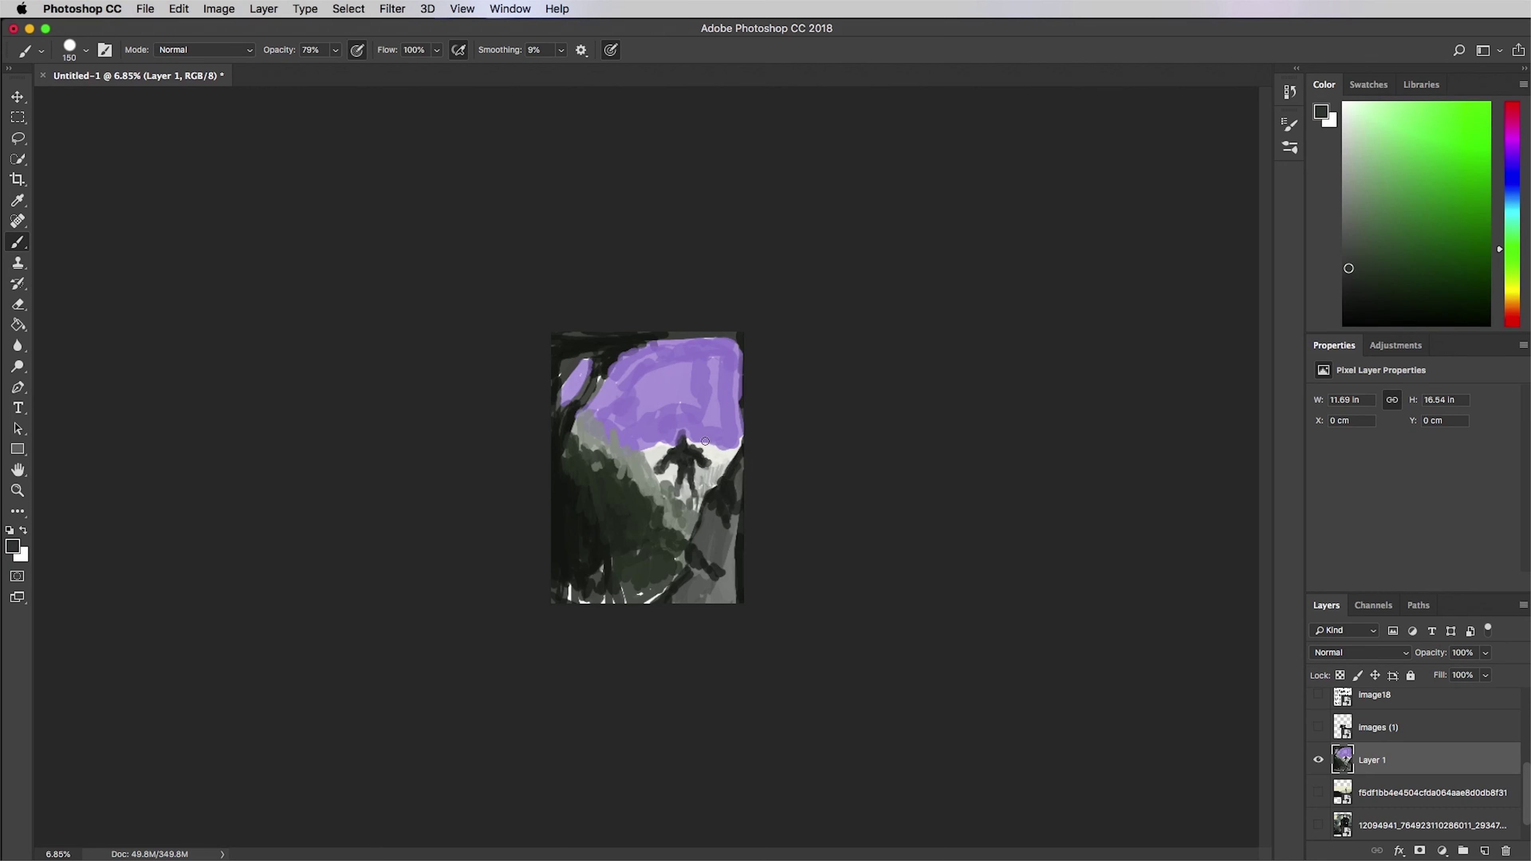
left_click(661, 449, "alt")
- Cover the hillside and the white gaps along the bottom with sampled dark greens
left_click(597, 473, "alt")
left_click(613, 541, "alt")
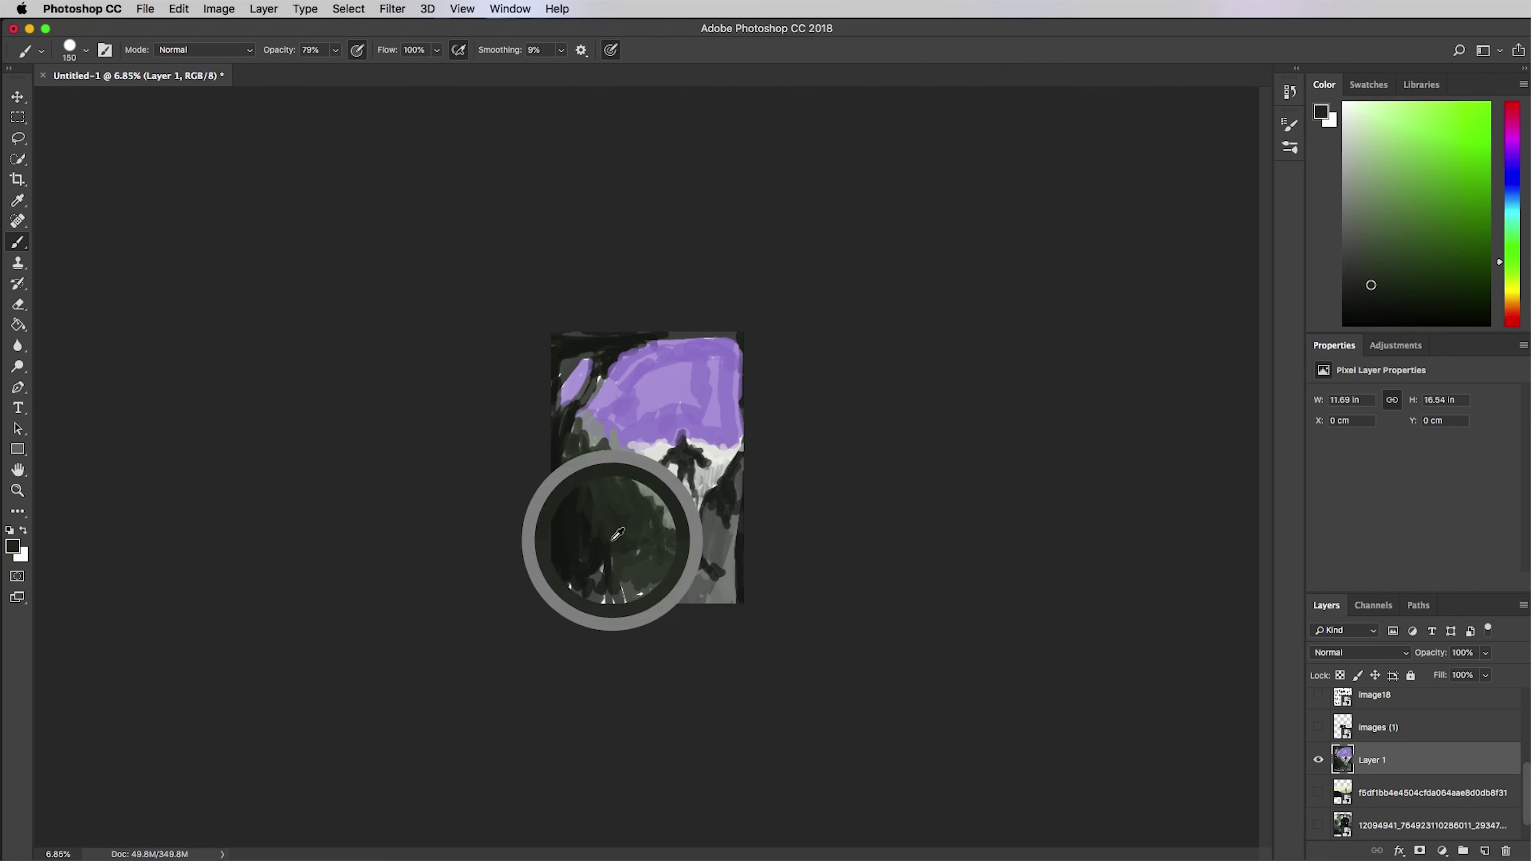
mouse_move(625, 553)
left_mouse_down()
mouse_move(639, 583)
mouse_move(632, 596)
mouse_move(606, 575)
mouse_move(562, 596)
left_mouse_up()
left_click(580, 544, "alt")
left_click_drag(579, 597, 607, 571)
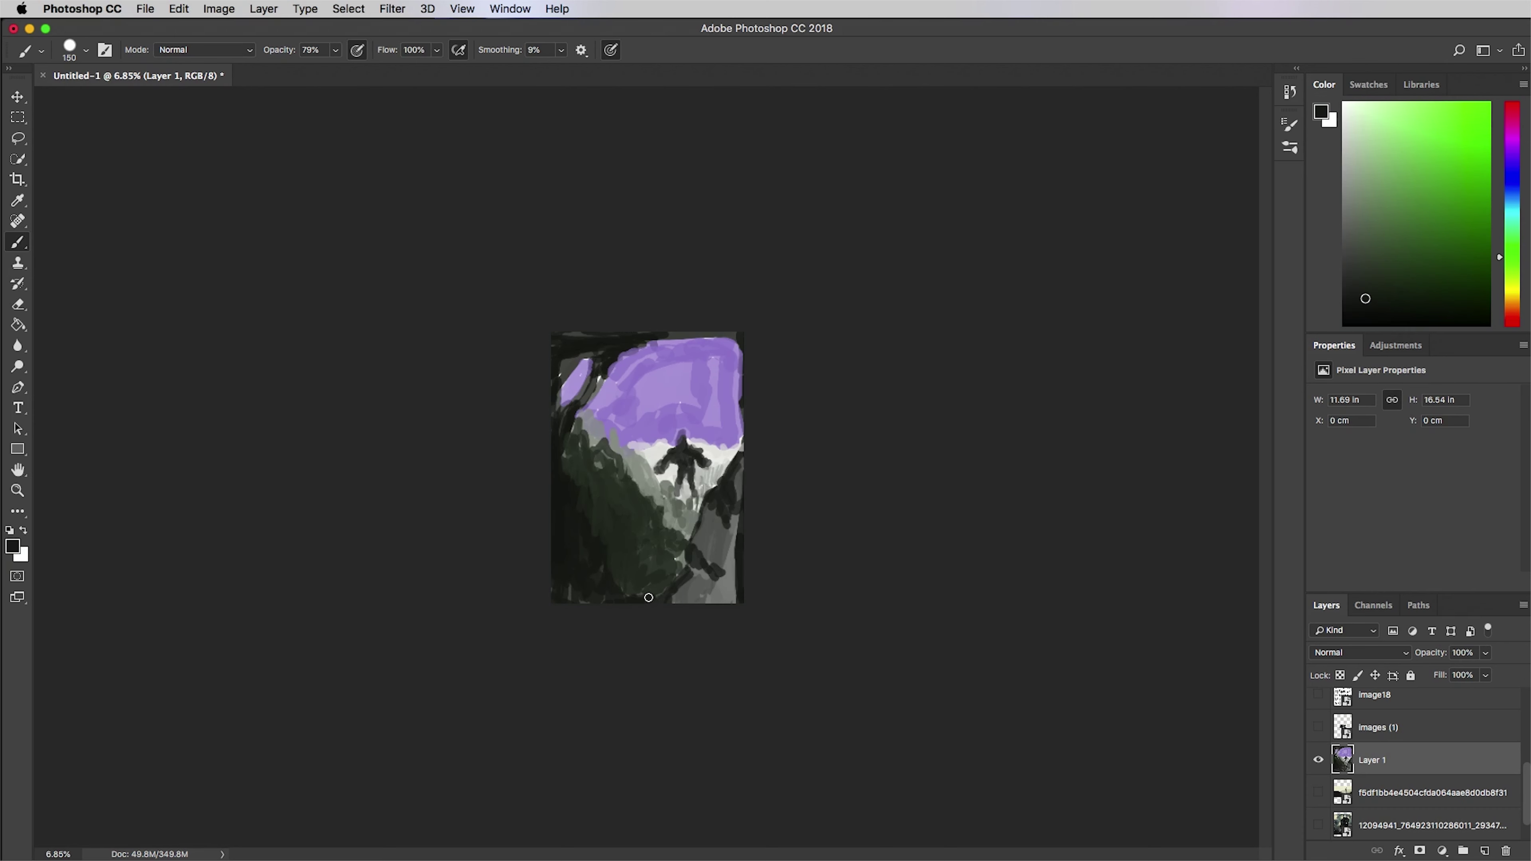
- Repaint the right trunk's dark outline and grey body, and rework the left trunk's inner edge
mouse_move(730, 465)
left_mouse_down()
mouse_move(730, 349)
mouse_move(733, 457)
mouse_move(692, 566)
mouse_move(727, 500)
mouse_move(723, 575)
mouse_move(710, 586)
mouse_move(695, 549)
mouse_move(660, 603)
left_mouse_up()
left_click(715, 526, "alt")
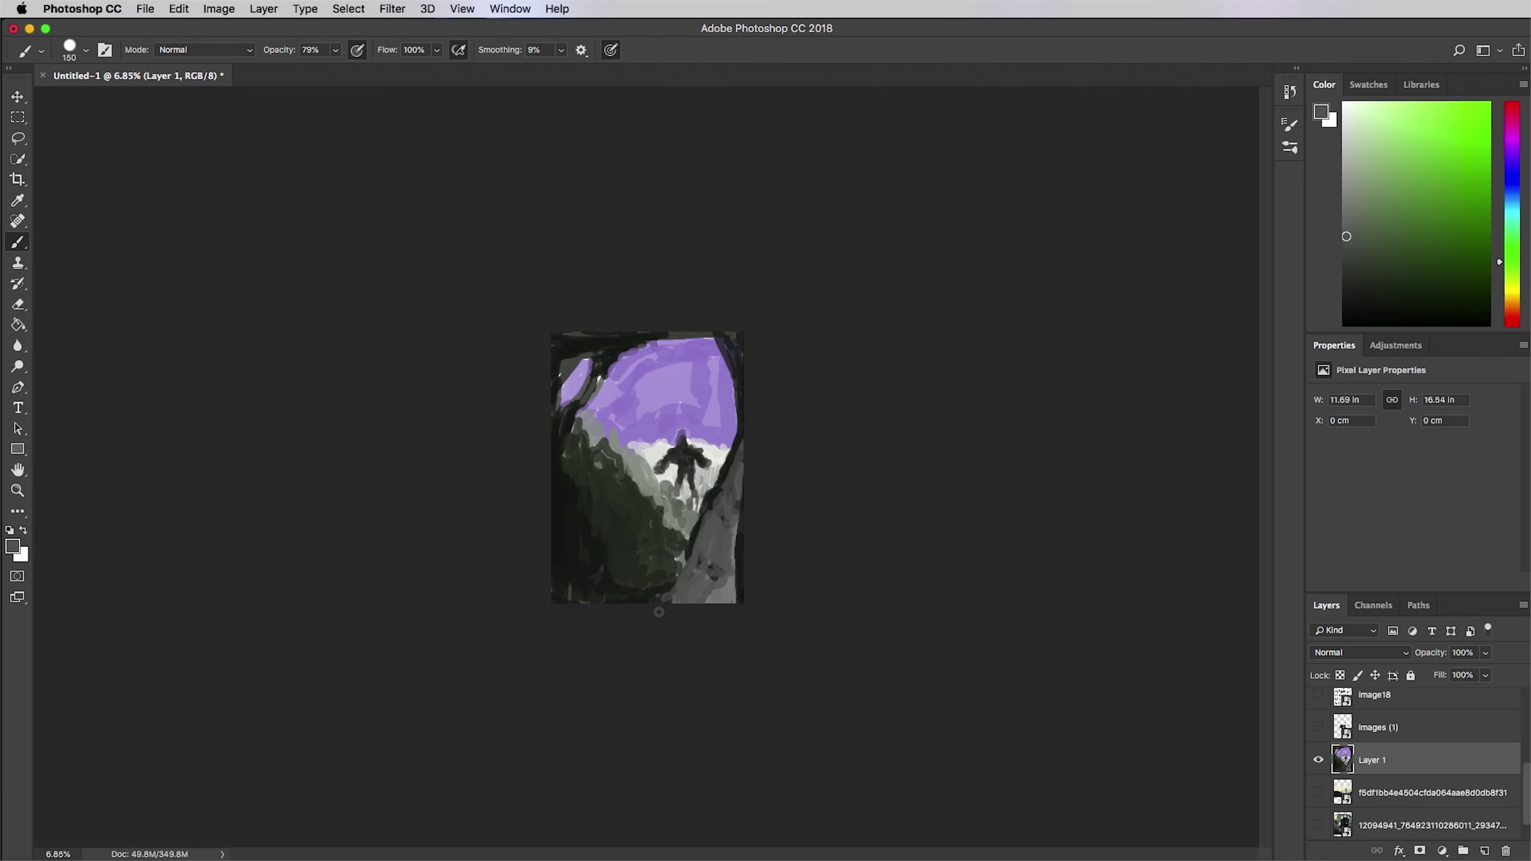
left_click(565, 453, "alt")
left_click_drag(581, 408, 570, 482)
left_click(611, 520, "alt")
- Paint a bright red cloaked figure in the foreground at the foot of the hillside
left_click(12, 546)
left_click(754, 306)
left_click(923, 293)
left_click_drag(617, 499, 622, 509)
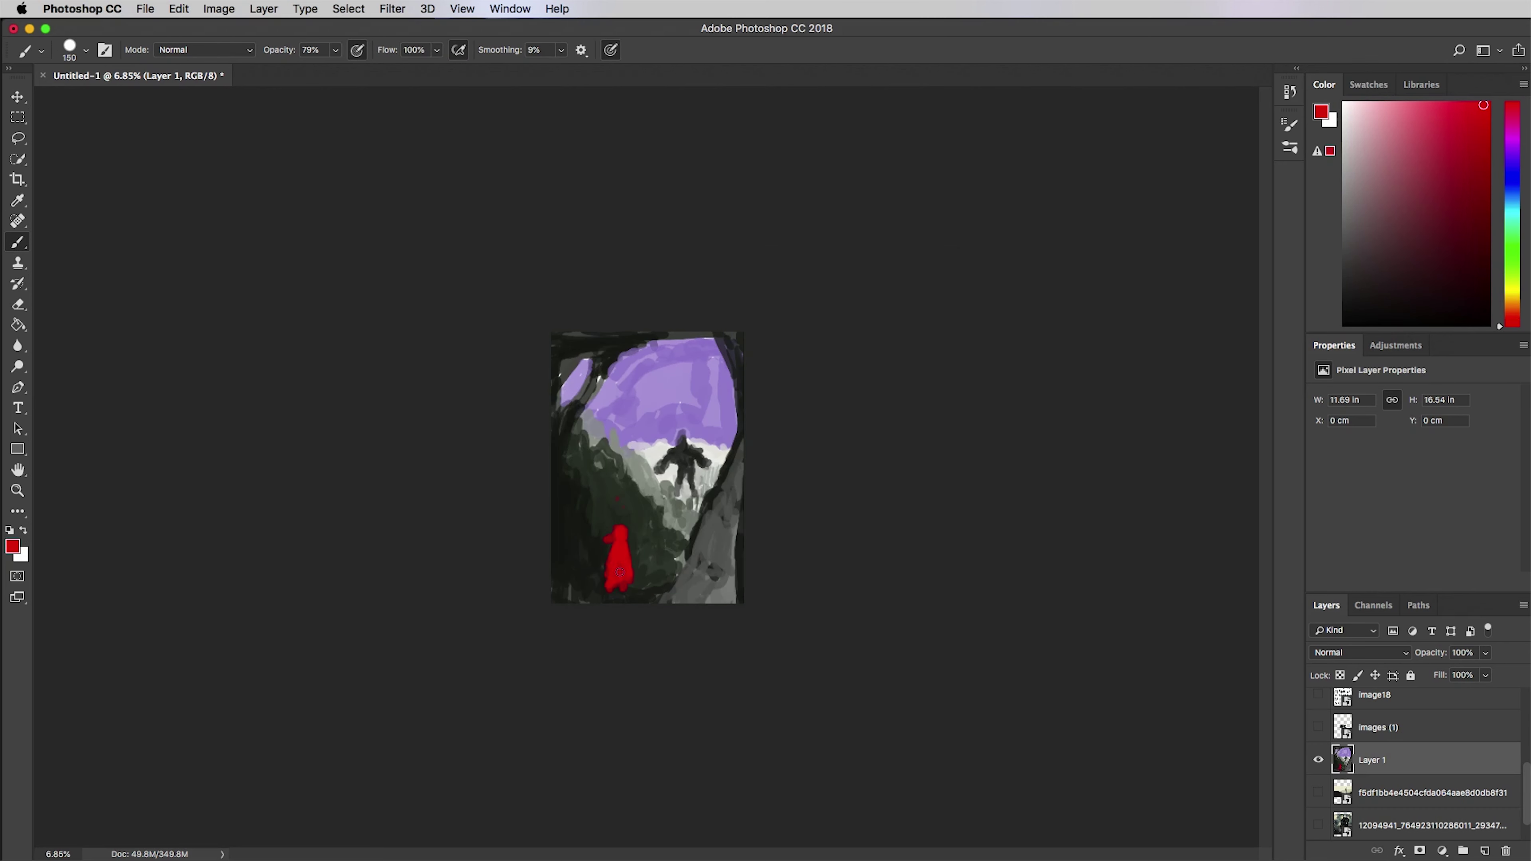
- Paint a band of dark blue clouds along the horizon at 51% brush opacity
left_click(13, 546)
left_click(782, 368)
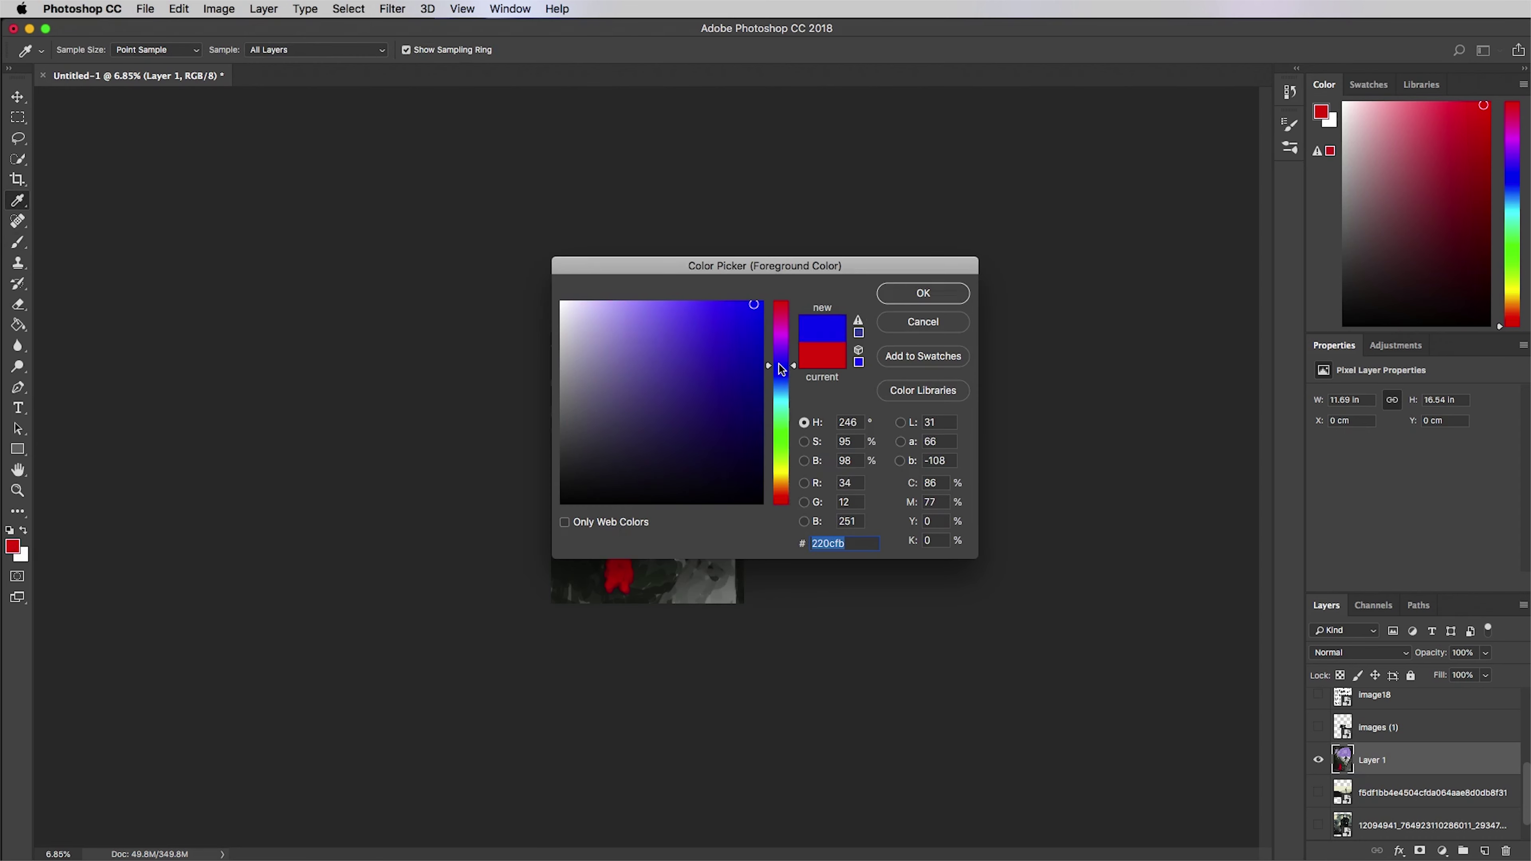
left_click(719, 426)
left_click(923, 293)
key("5")
key("1")
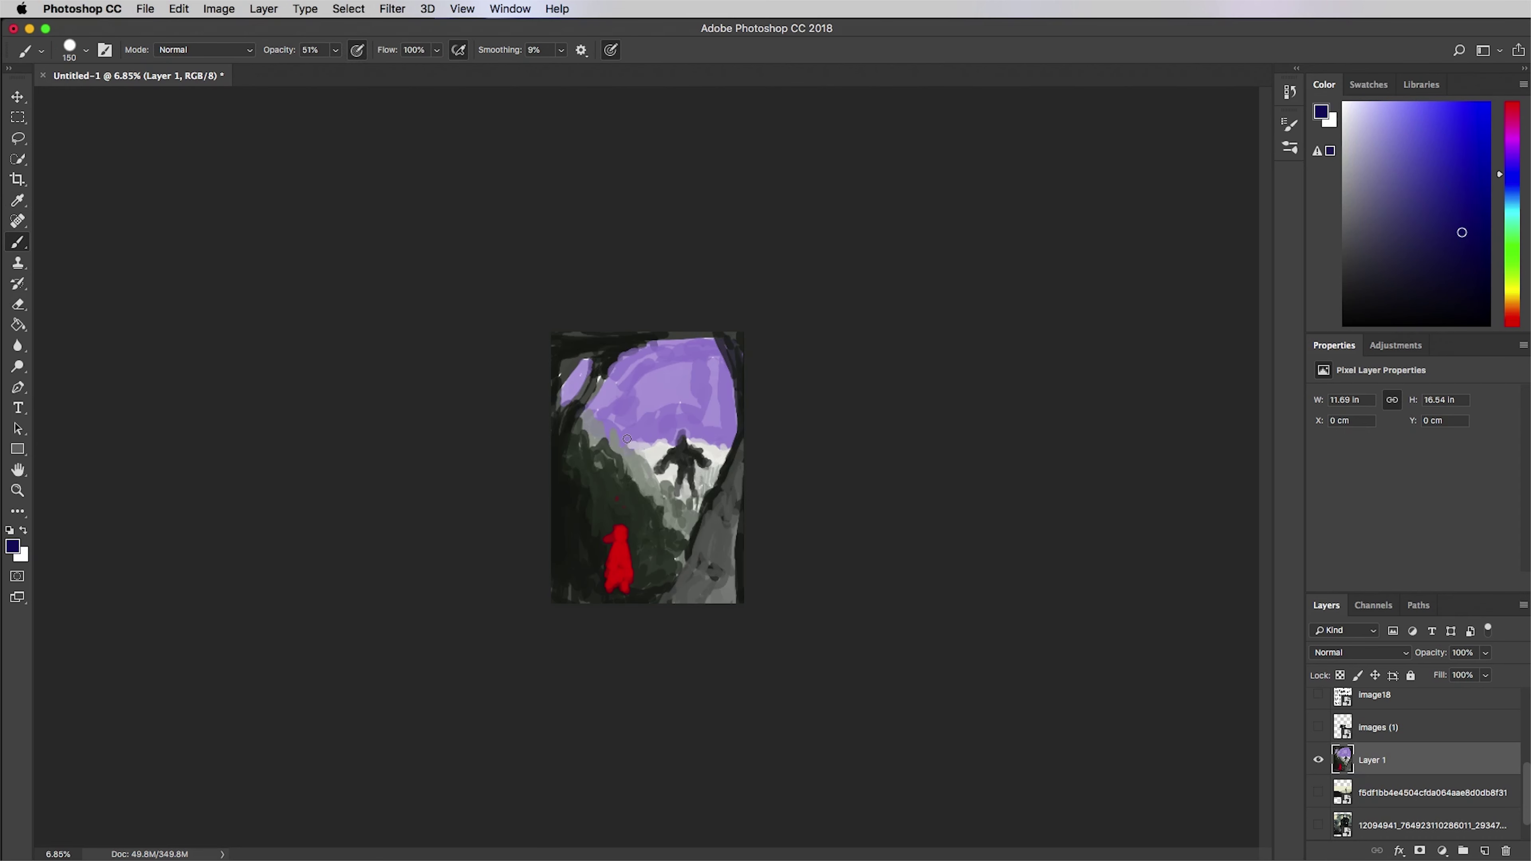
mouse_move(660, 433)
left_mouse_down()
mouse_move(667, 419)
mouse_move(708, 433)
left_mouse_up()
- Enlarge the brush to 250 and glaze the upper and right parts of the sky with dark blue
scroll(721, 398, "up", 3)
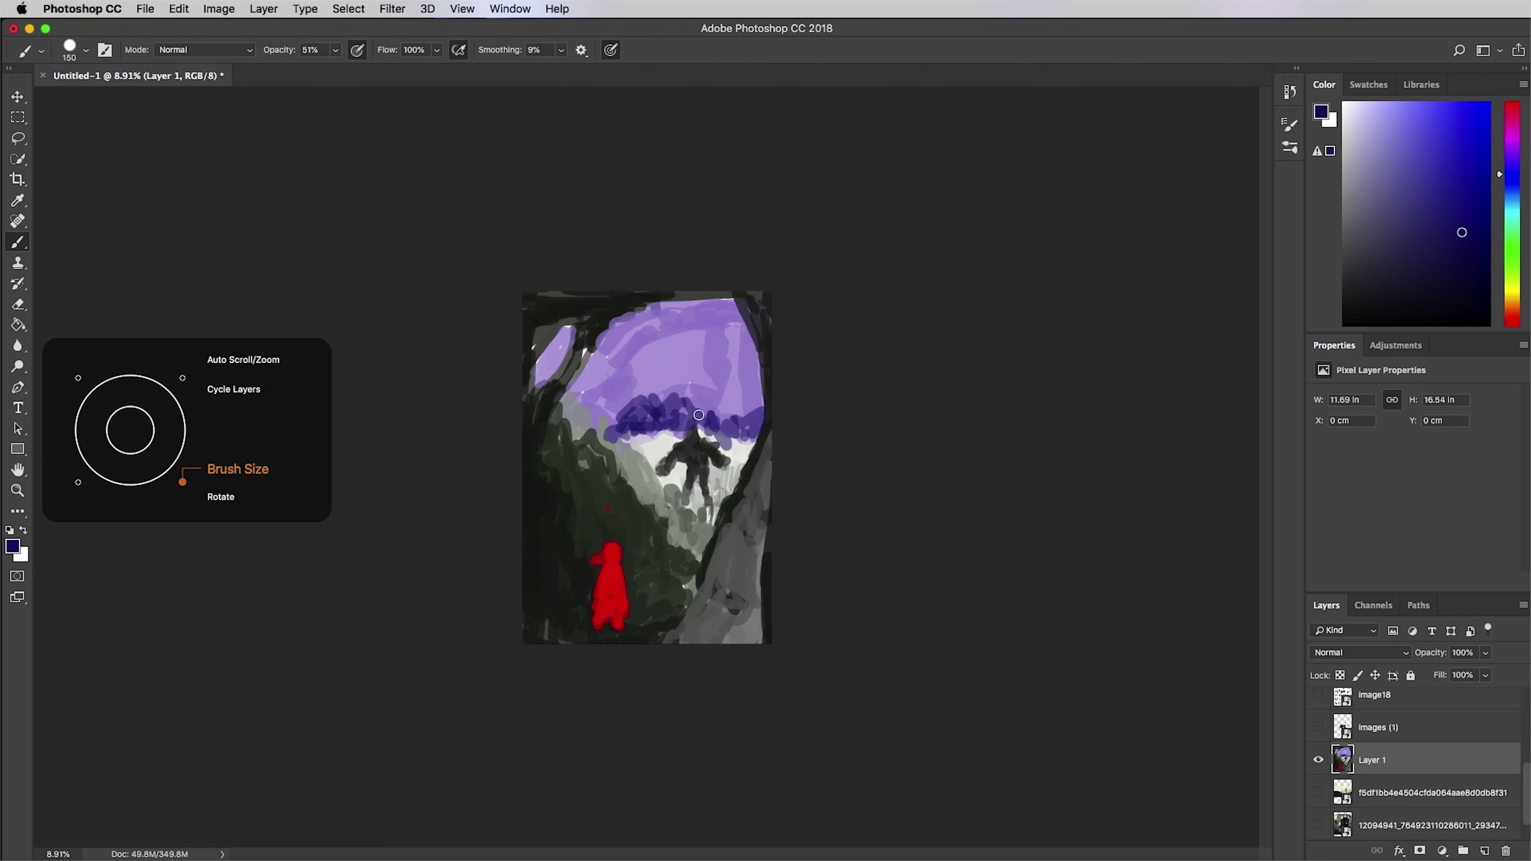
key("]")
key("]")
key("]")
mouse_move(670, 314)
left_mouse_down()
mouse_move(737, 312)
mouse_move(746, 390)
mouse_move(641, 317)
mouse_move(725, 400)
mouse_move(746, 347)
mouse_move(636, 353)
left_mouse_up()
- Blend sampled dark greens over the left trunk and hillside, undoing one stroke
left_click(603, 507, "alt")
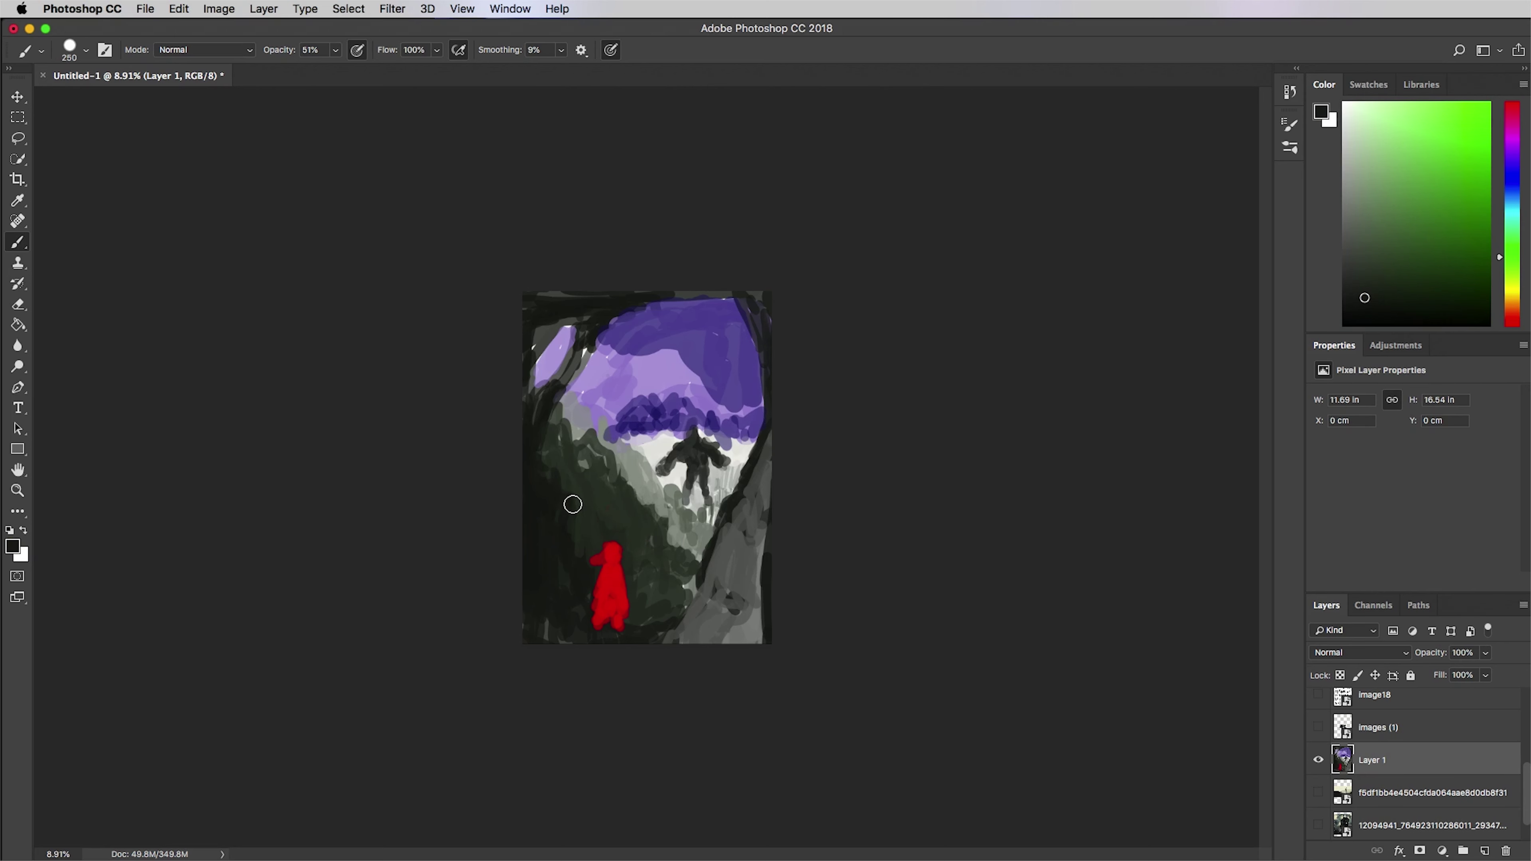
left_click(559, 476, "alt")
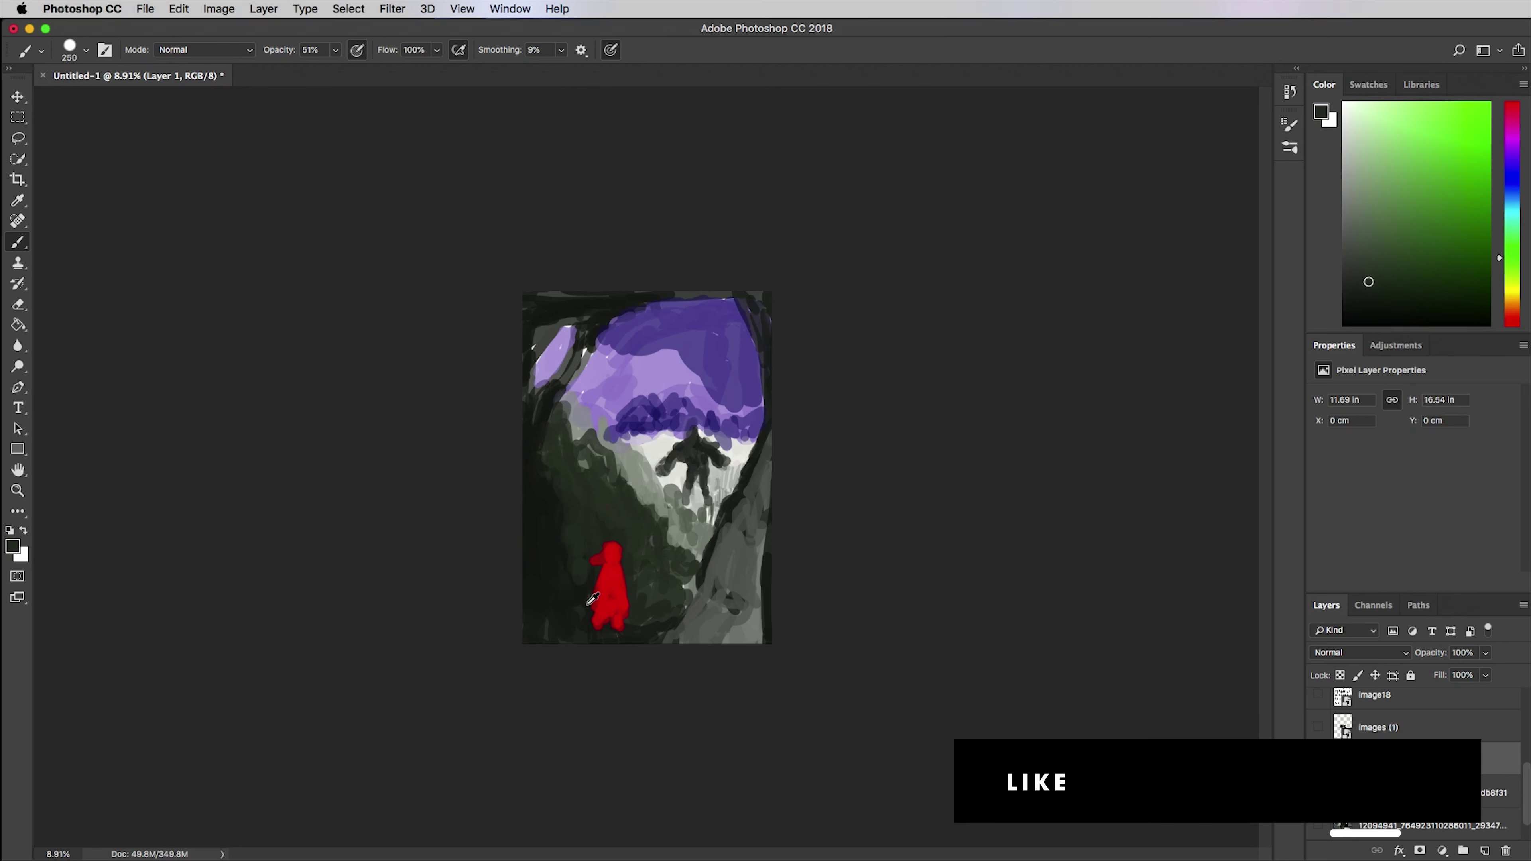
key("super+z")
left_click(540, 500, "alt")
left_click(567, 480, "alt")
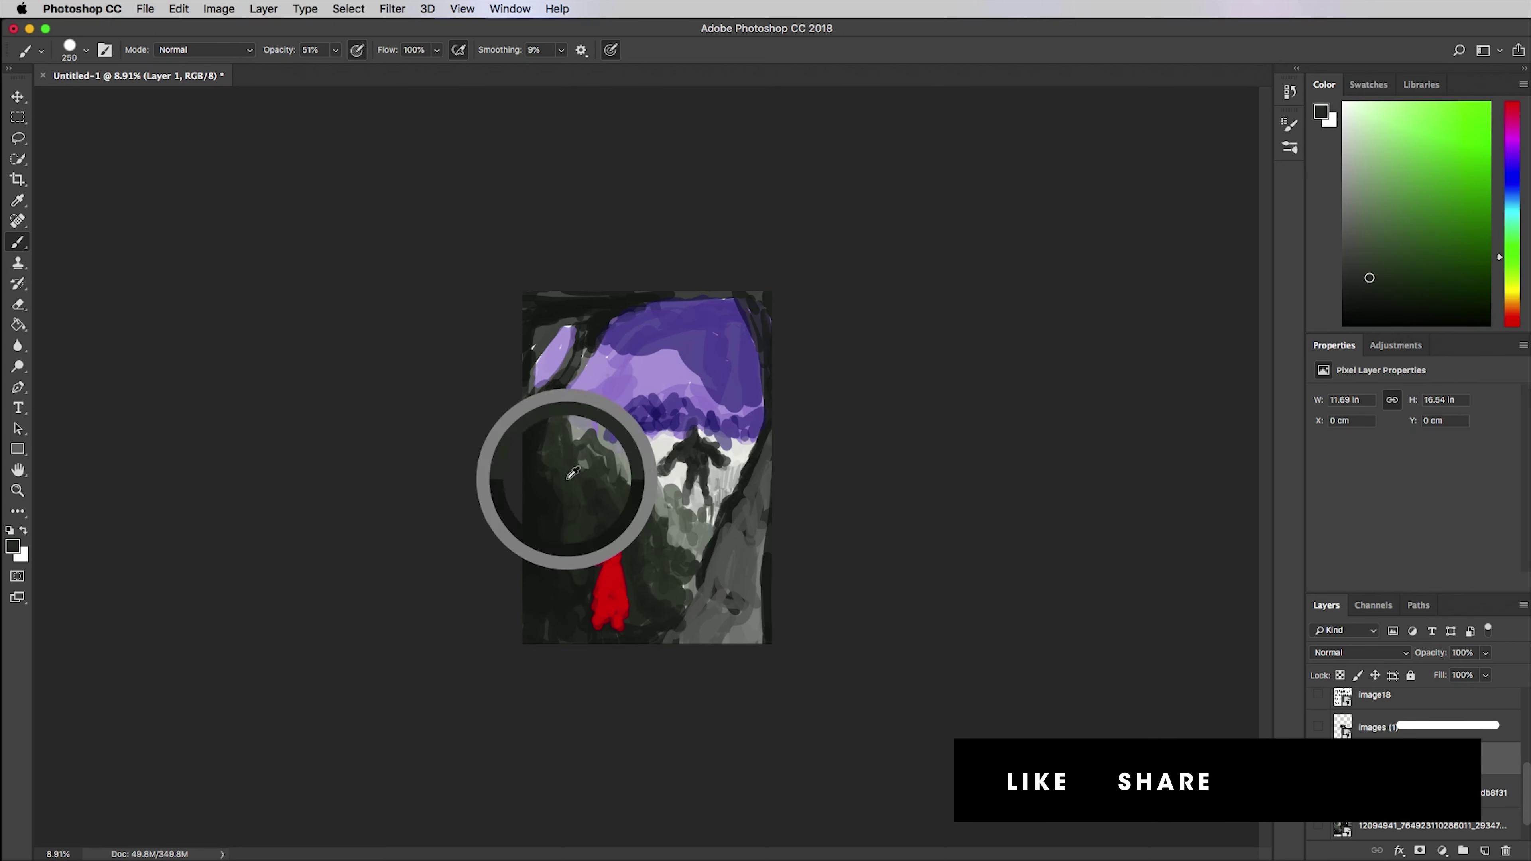
- Paint dark branches from the left tree across the sky and darken the top of the frame
mouse_move(598, 328)
left_mouse_down()
mouse_move(543, 416)
mouse_move(660, 329)
left_mouse_up()
mouse_move(573, 396)
left_mouse_down()
mouse_move(664, 322)
mouse_move(681, 356)
left_mouse_up()
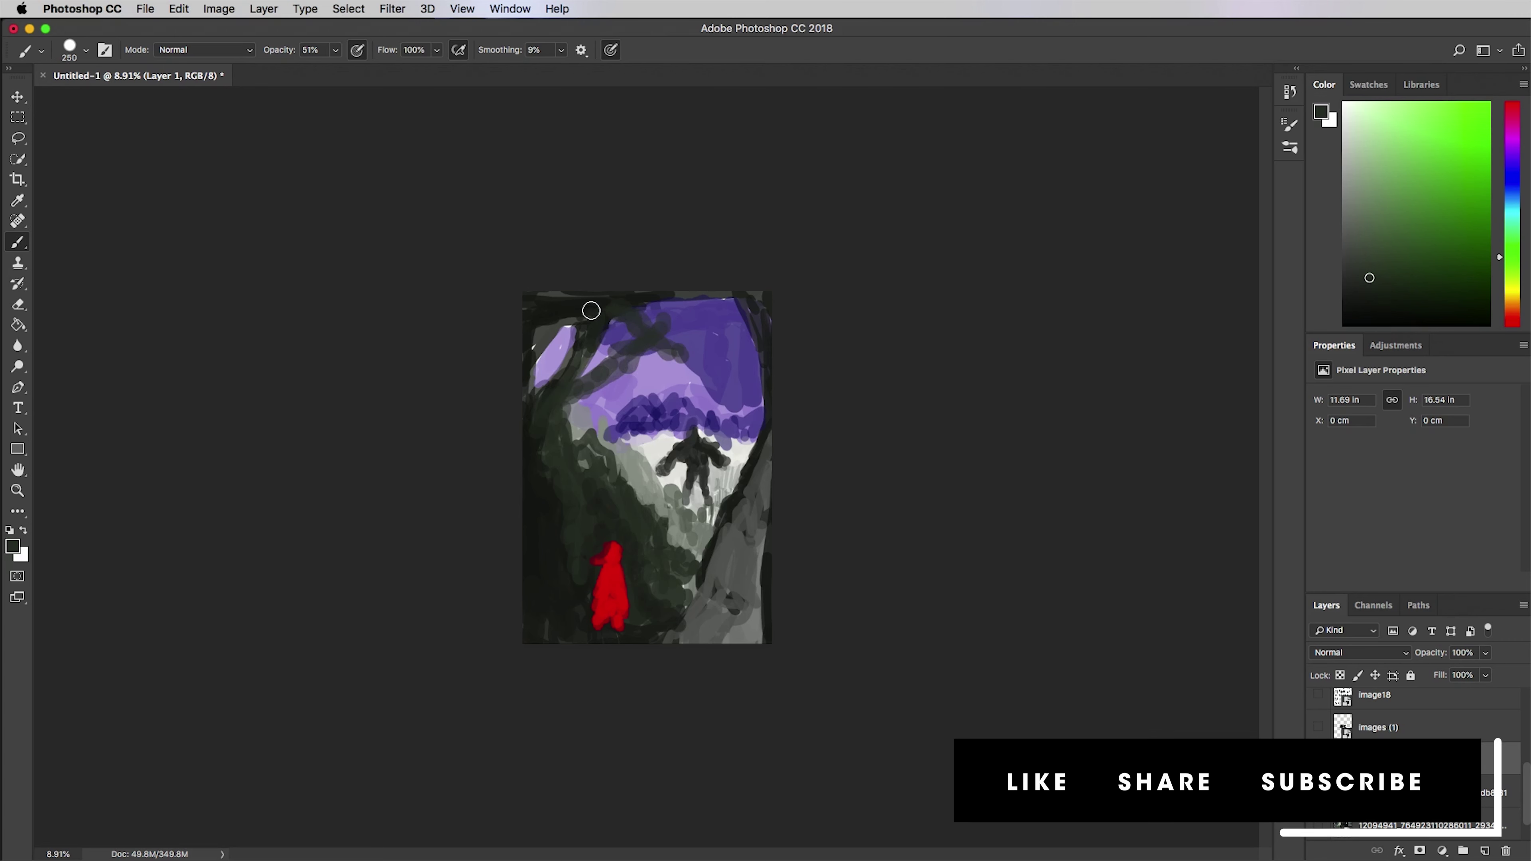
left_click(534, 437, "alt")
mouse_move(534, 437)
left_mouse_down()
mouse_move(526, 387)
mouse_move(625, 301)
mouse_move(810, 293)
left_mouse_up()
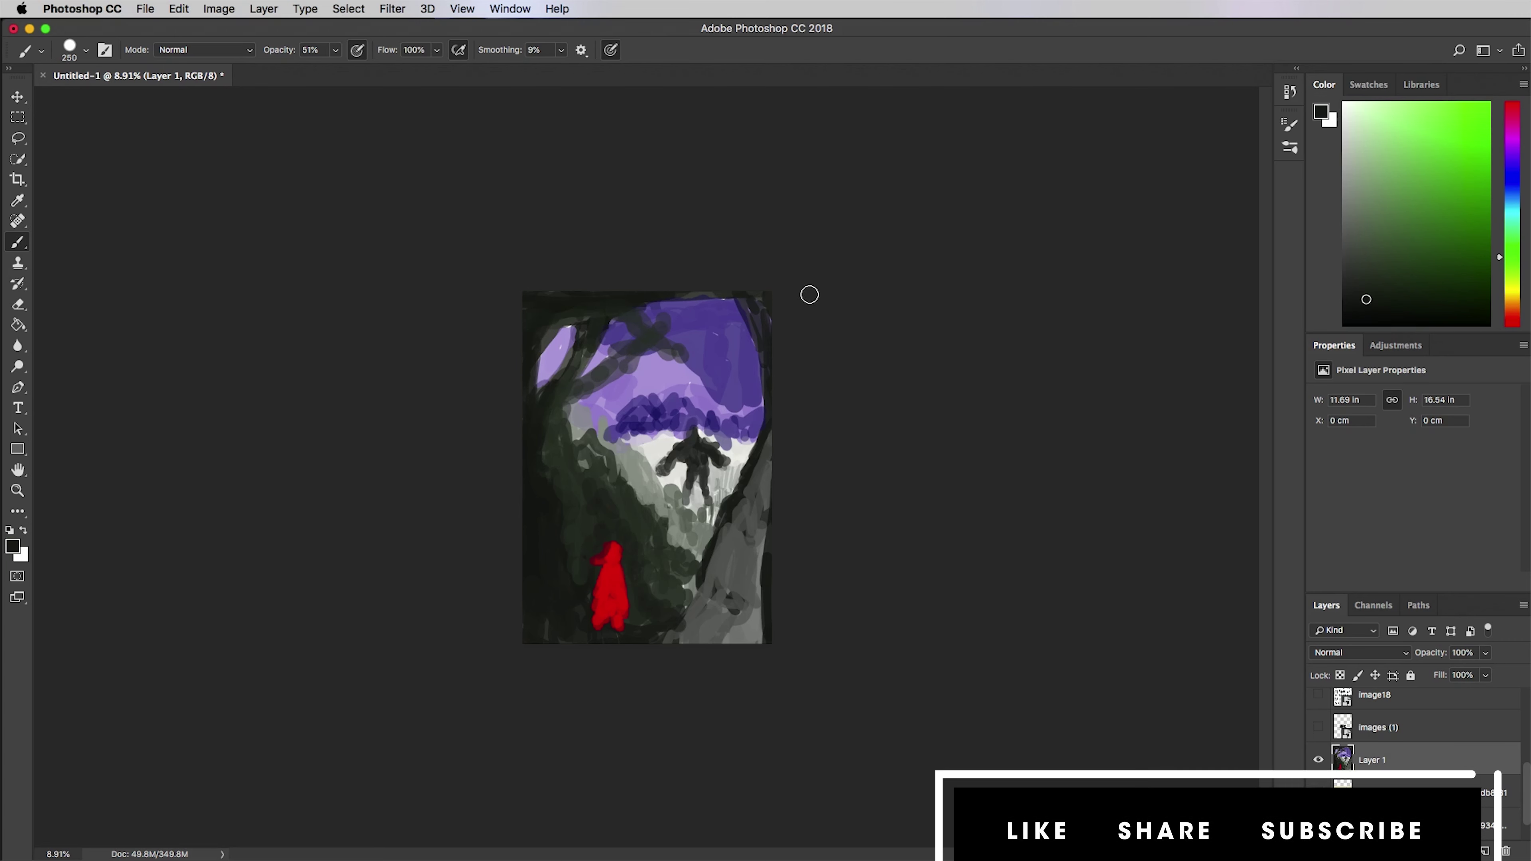
- Glaze sampled grey over the red cloaked figure and blend dark green into the hillside's right edge
left_click(728, 628, "alt")
mouse_move(604, 576)
left_mouse_down()
mouse_move(612, 549)
mouse_move(600, 622)
mouse_move(621, 605)
mouse_move(598, 619)
left_mouse_up()
left_click(592, 496, "alt")
mouse_move(631, 470)
left_mouse_down()
mouse_move(684, 546)
mouse_move(576, 433)
mouse_move(693, 526)
mouse_move(679, 592)
left_mouse_up()
- Darken the inner edge of the right trunk down to the ground with a sampled near-black
left_click(712, 552, "alt")
left_click(733, 506, "alt")
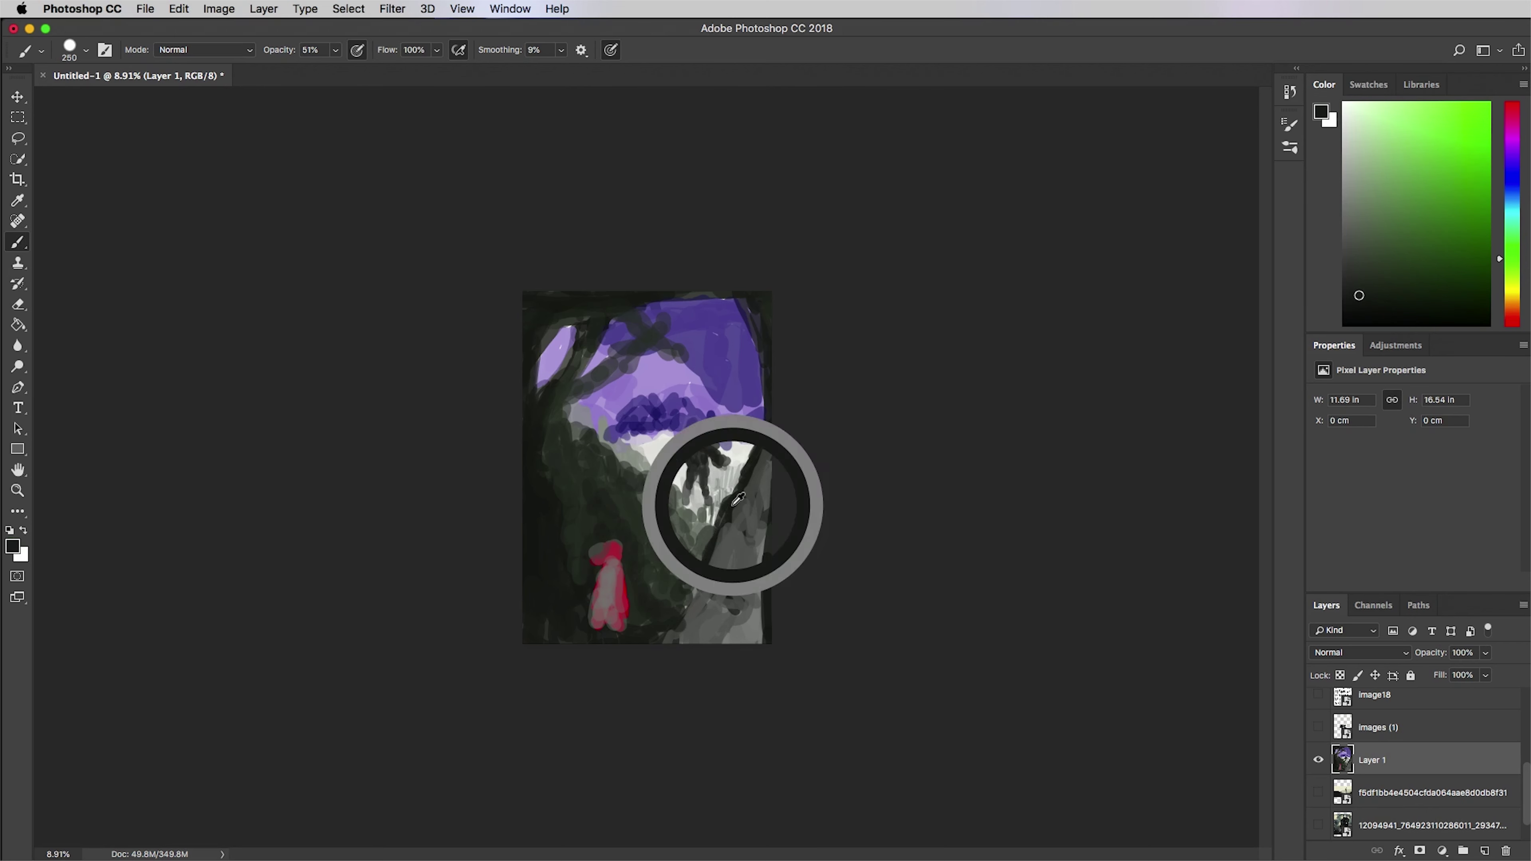
left_click_drag(721, 519, 667, 619)
left_click_drag(705, 554, 716, 524)
- Paint pale lavender clouds along the horizon behind the distant figure
left_click(655, 460, "alt")
mouse_move(614, 435)
left_mouse_down()
mouse_move(669, 427)
mouse_move(647, 415)
mouse_move(749, 439)
left_mouse_up()
left_click(644, 425, "alt")
left_click(667, 439, "alt")
- Paint a pale moon in the upper right sky and blend a soft violet glow around it
left_click(742, 350, "alt")
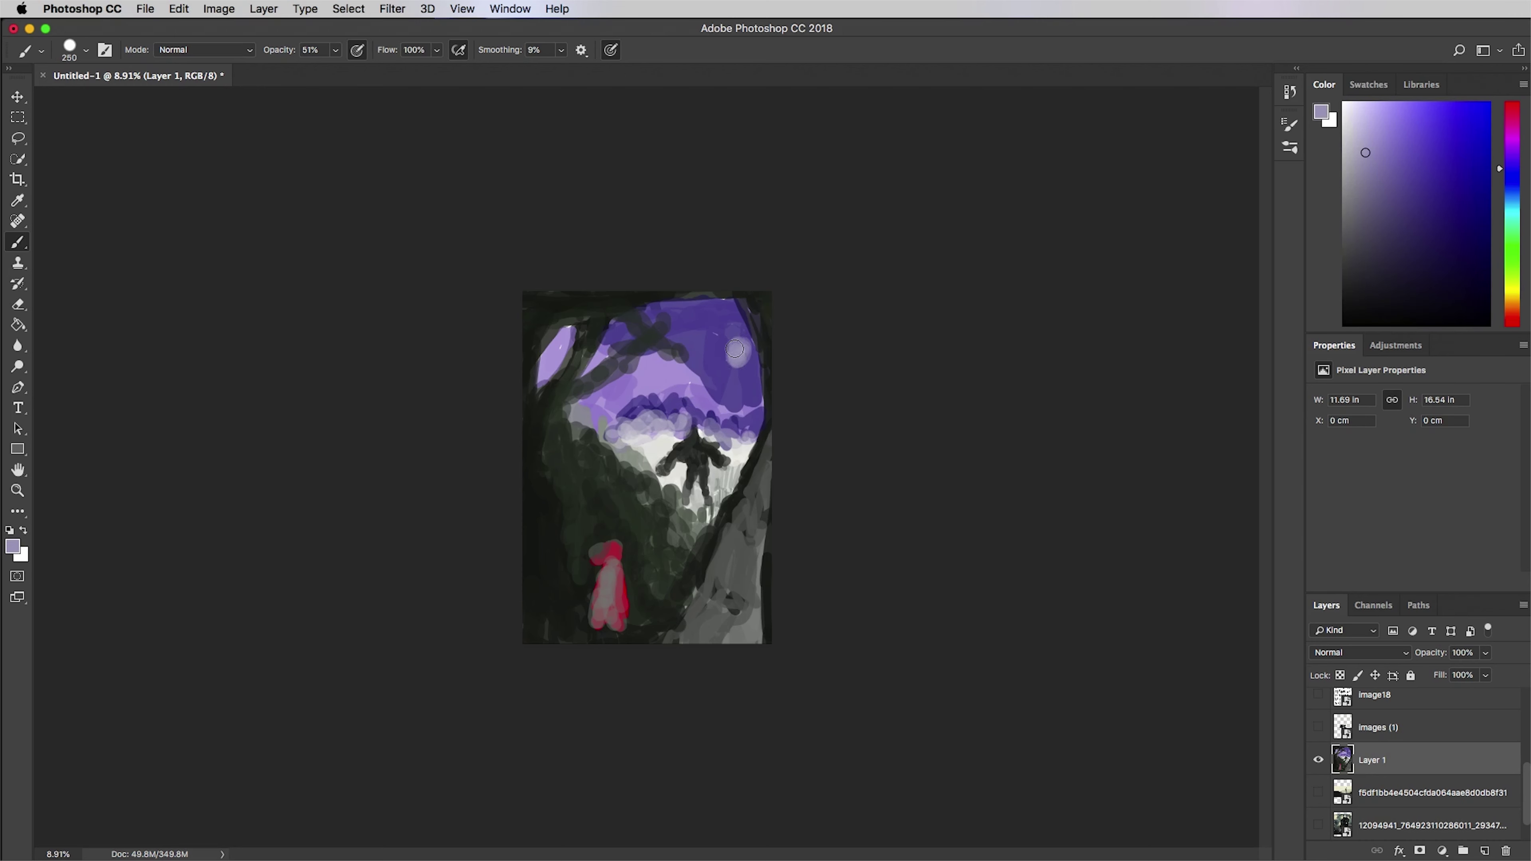
mouse_move(735, 348)
left_mouse_down()
mouse_move(749, 308)
mouse_move(758, 384)
left_mouse_up()
left_click(759, 339, "alt")
left_click(737, 353, "alt")
left_click_drag(732, 341, 733, 369)
left_click(719, 359, "alt")
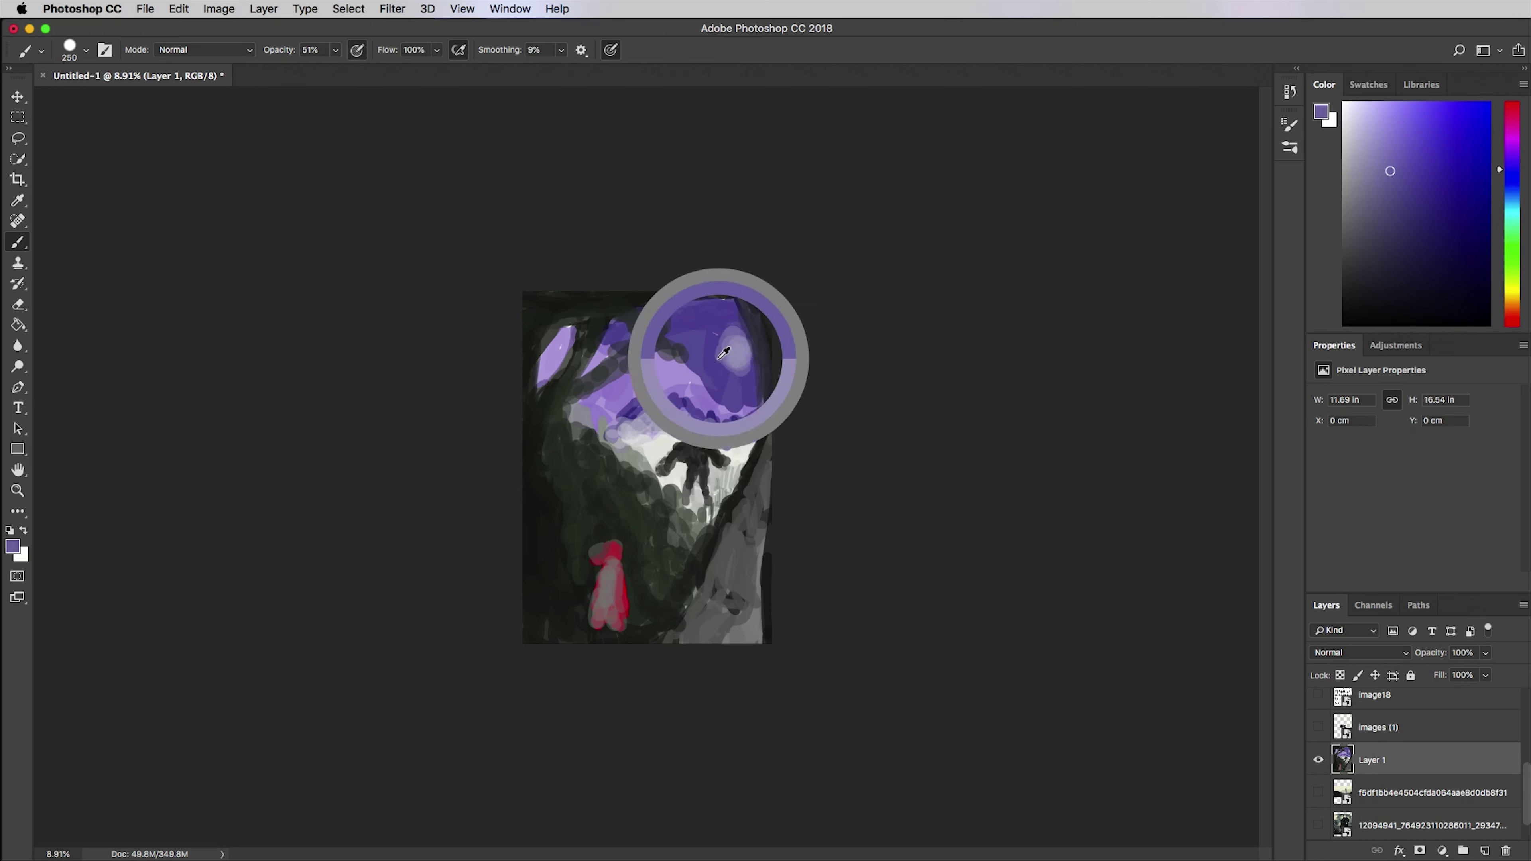
- Add vivid purple accents to the hillside edge, the horizon clouds and the sky gap behind the left tree
left_click(1514, 145)
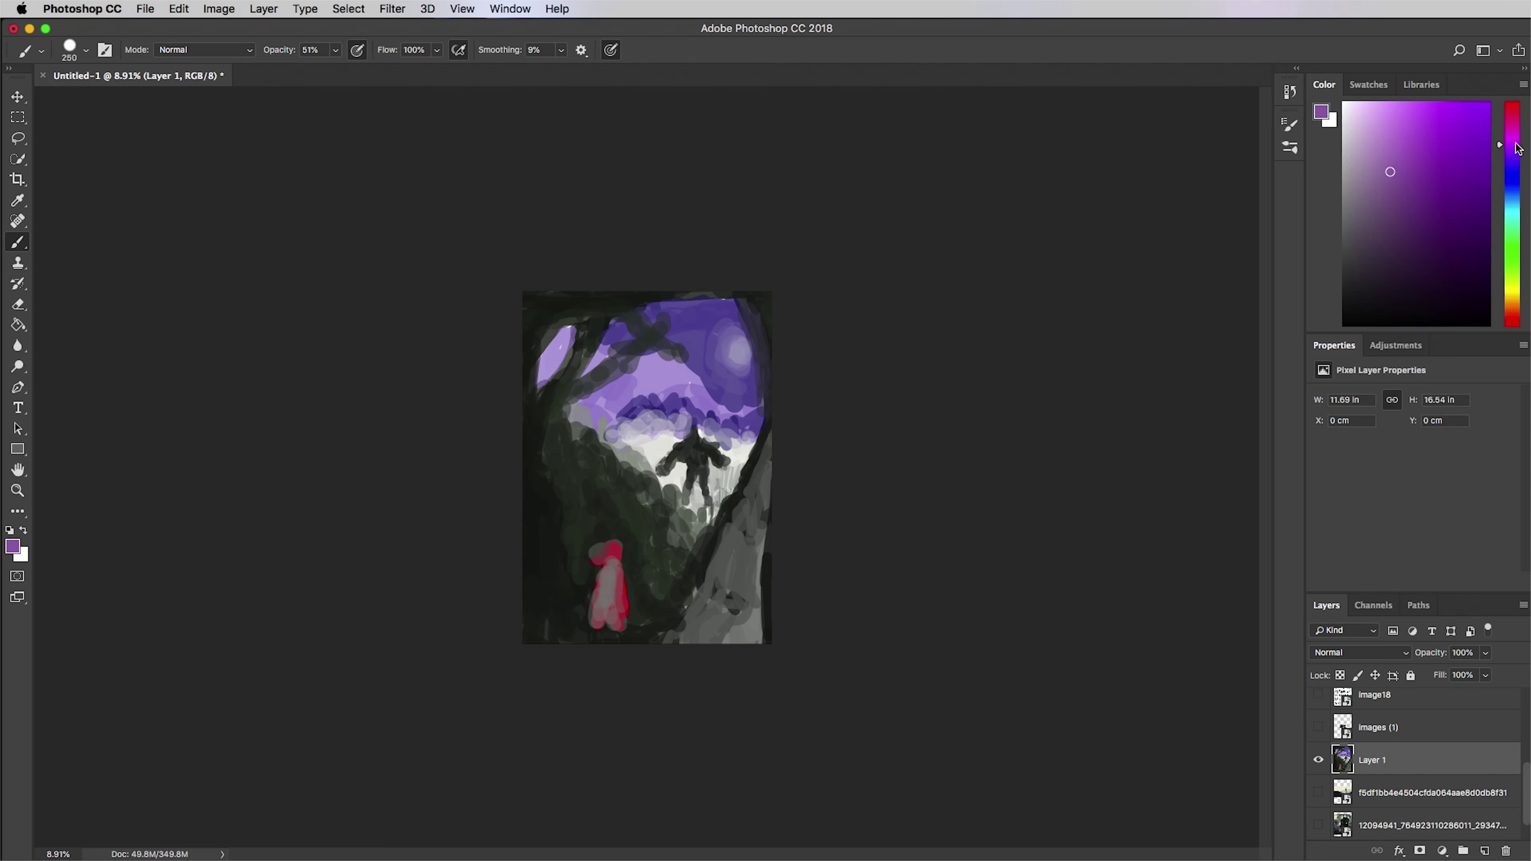
left_click(1454, 111)
left_click_drag(577, 435, 606, 508)
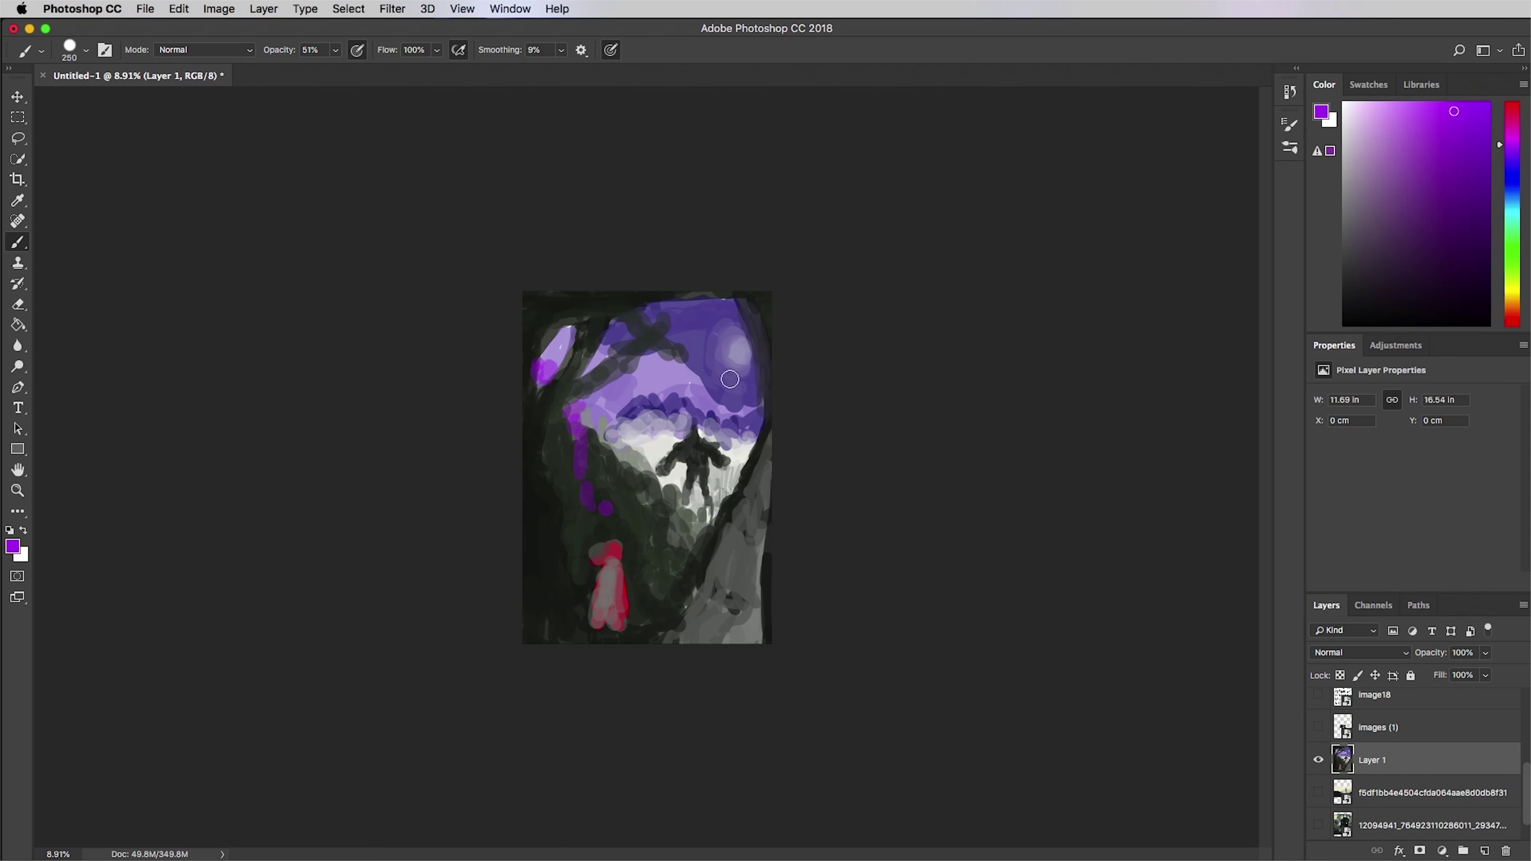
mouse_move(621, 436)
left_mouse_down()
mouse_move(735, 381)
mouse_move(643, 404)
mouse_move(661, 369)
mouse_move(678, 382)
mouse_move(644, 383)
mouse_move(739, 405)
mouse_move(742, 327)
mouse_move(711, 343)
mouse_move(725, 390)
mouse_move(719, 340)
mouse_move(688, 335)
mouse_move(658, 371)
mouse_move(642, 364)
mouse_move(661, 354)
mouse_move(632, 371)
mouse_move(595, 362)
mouse_move(625, 324)
mouse_move(558, 358)
mouse_move(532, 335)
mouse_move(545, 379)
left_mouse_up()
- Blend sampled purples and dark tones through the sky, the branches and the gaps behind the left tree
left_click(670, 384, "alt")
left_click(671, 380, "alt")
left_click(700, 359, "alt")
left_click(739, 355, "alt")
left_click(729, 309, "alt")
left_click(658, 370, "alt")
left_click(596, 359, "alt")
left_click(647, 314, "alt")
left_click(558, 358, "alt")
left_click(533, 335, "alt")
left_click(545, 370, "alt")
- Soften the purple streak on the hillside and paint grey mist along the slope toward the valley
left_click(566, 432, "alt")
left_click_drag(571, 437, 575, 474)
left_click(592, 410, "alt")
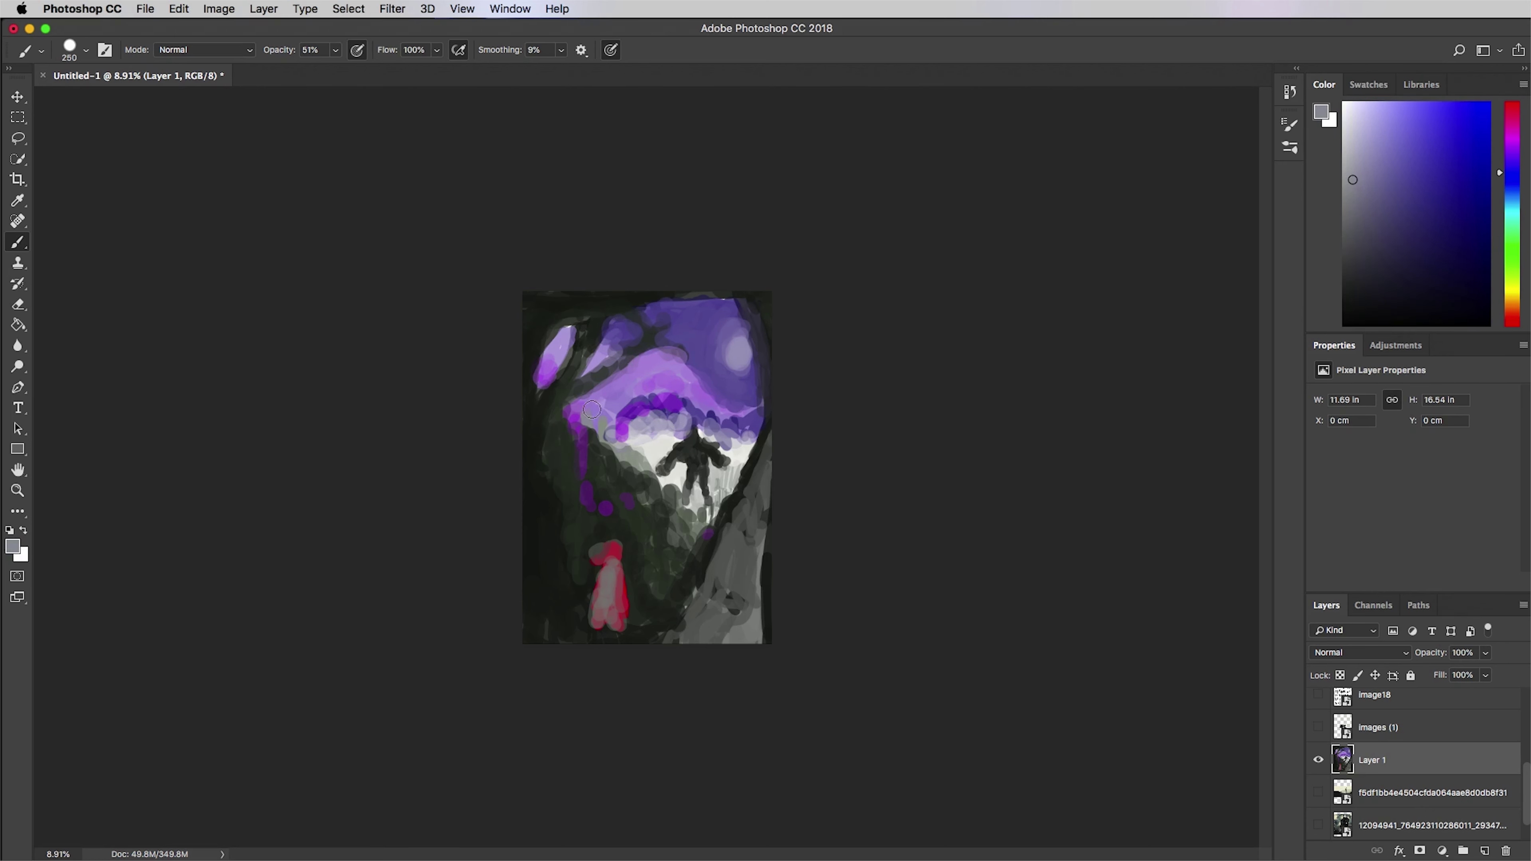
left_click(587, 455, "alt")
left_click(630, 457, "alt")
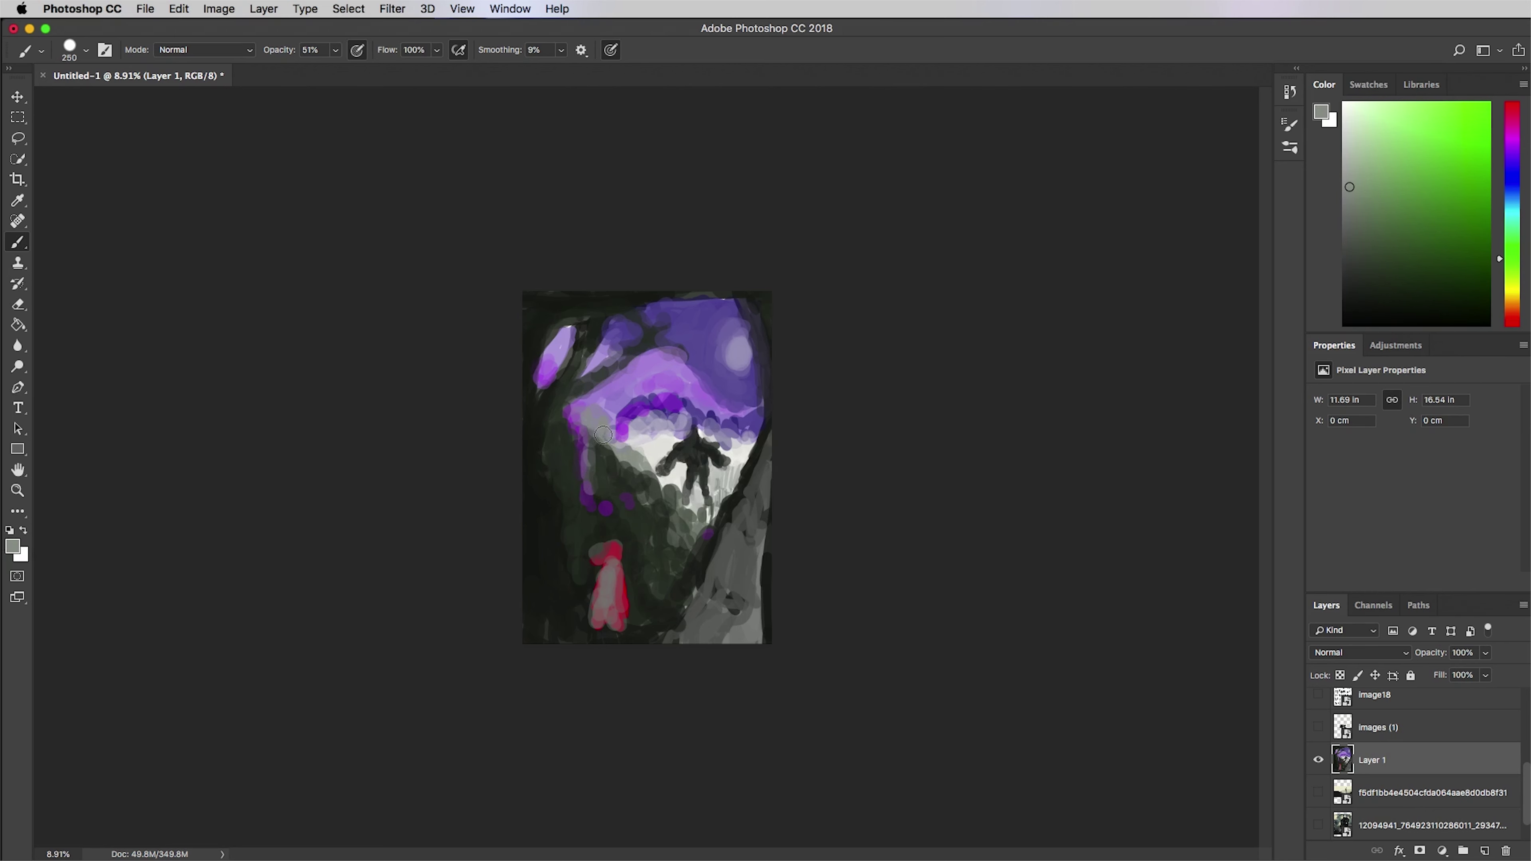
mouse_move(591, 434)
left_mouse_down()
mouse_move(619, 446)
mouse_move(602, 454)
mouse_move(650, 476)
mouse_move(669, 514)
mouse_move(683, 500)
mouse_move(687, 539)
left_mouse_up()
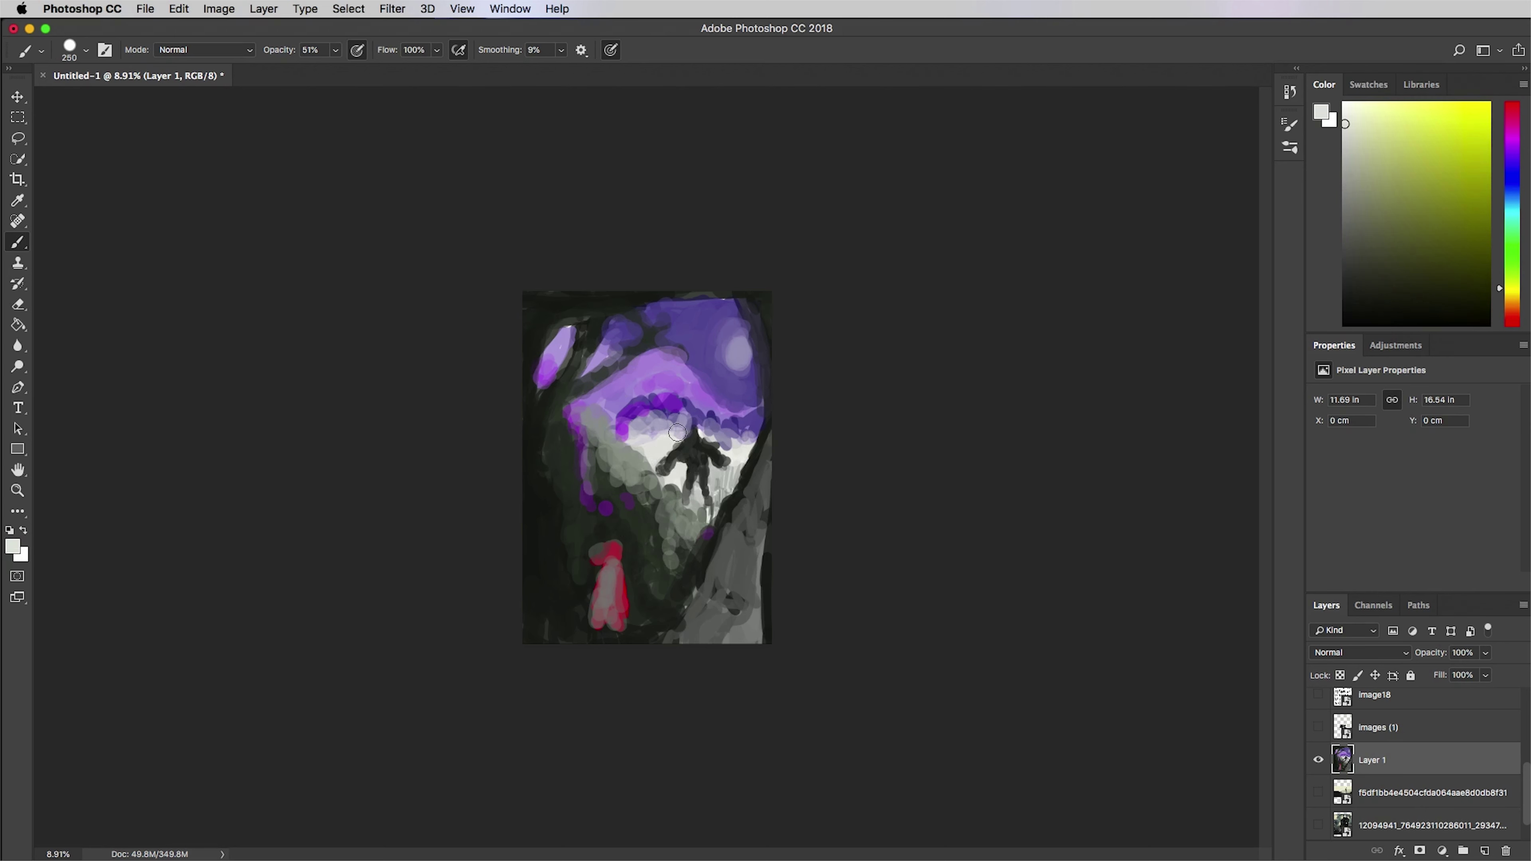
- Thicken the distant figure's dark silhouette and surround its legs with grey mist
left_click(685, 446, "alt")
mouse_move(697, 447)
left_mouse_down()
mouse_move(710, 500)
mouse_move(693, 468)
mouse_move(673, 489)
mouse_move(723, 489)
mouse_move(711, 510)
mouse_move(724, 492)
mouse_move(650, 465)
left_mouse_up()
left_click(733, 486, "alt")
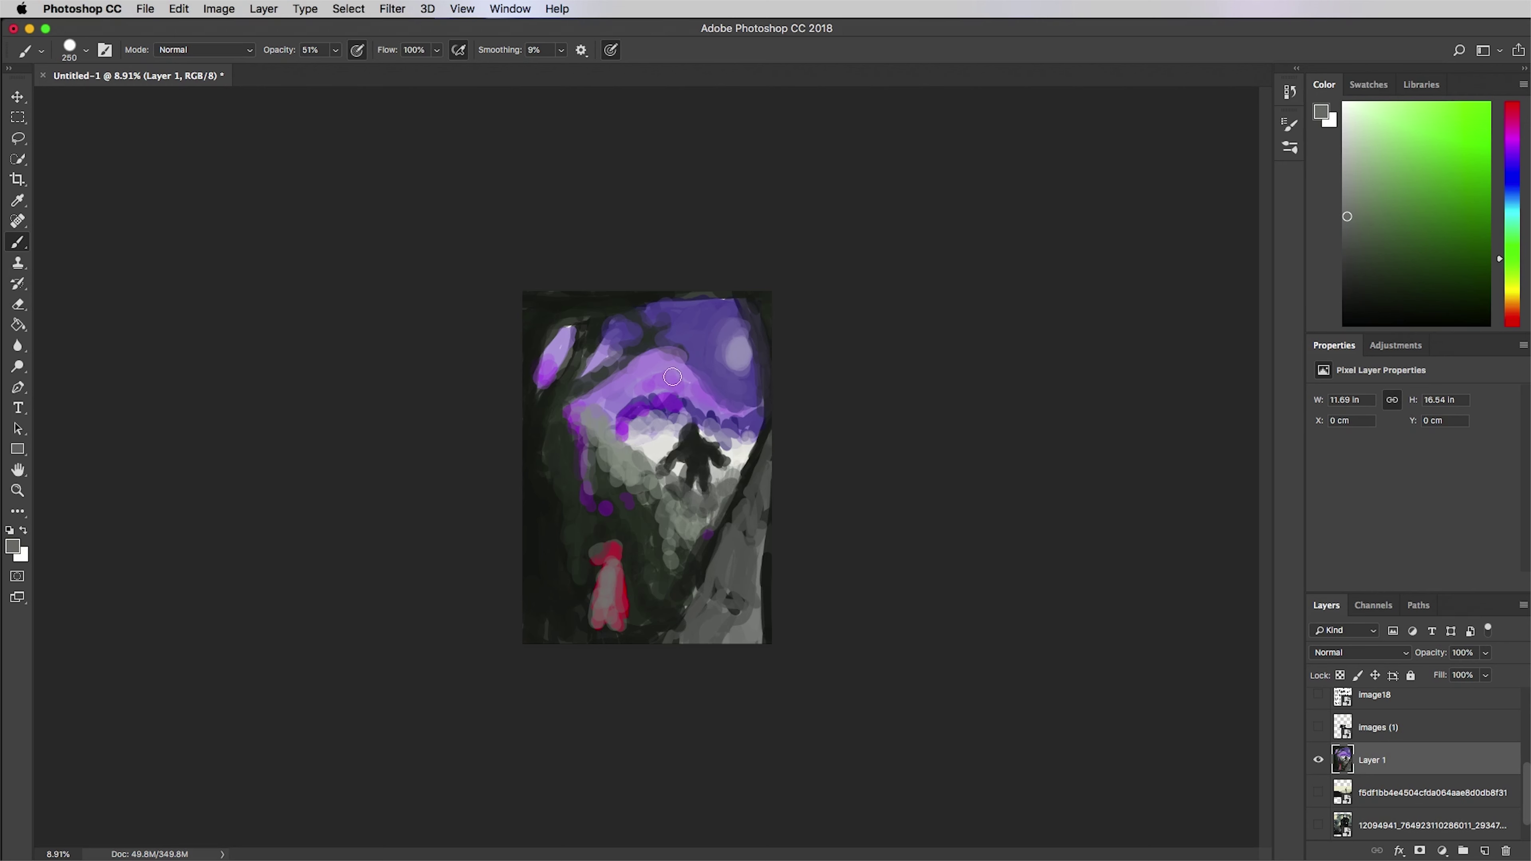
- Lighten the purple horizon cloud with lavender and blend sampled violets across the sky above it
left_click(646, 429, "alt")
left_click(633, 403, "alt")
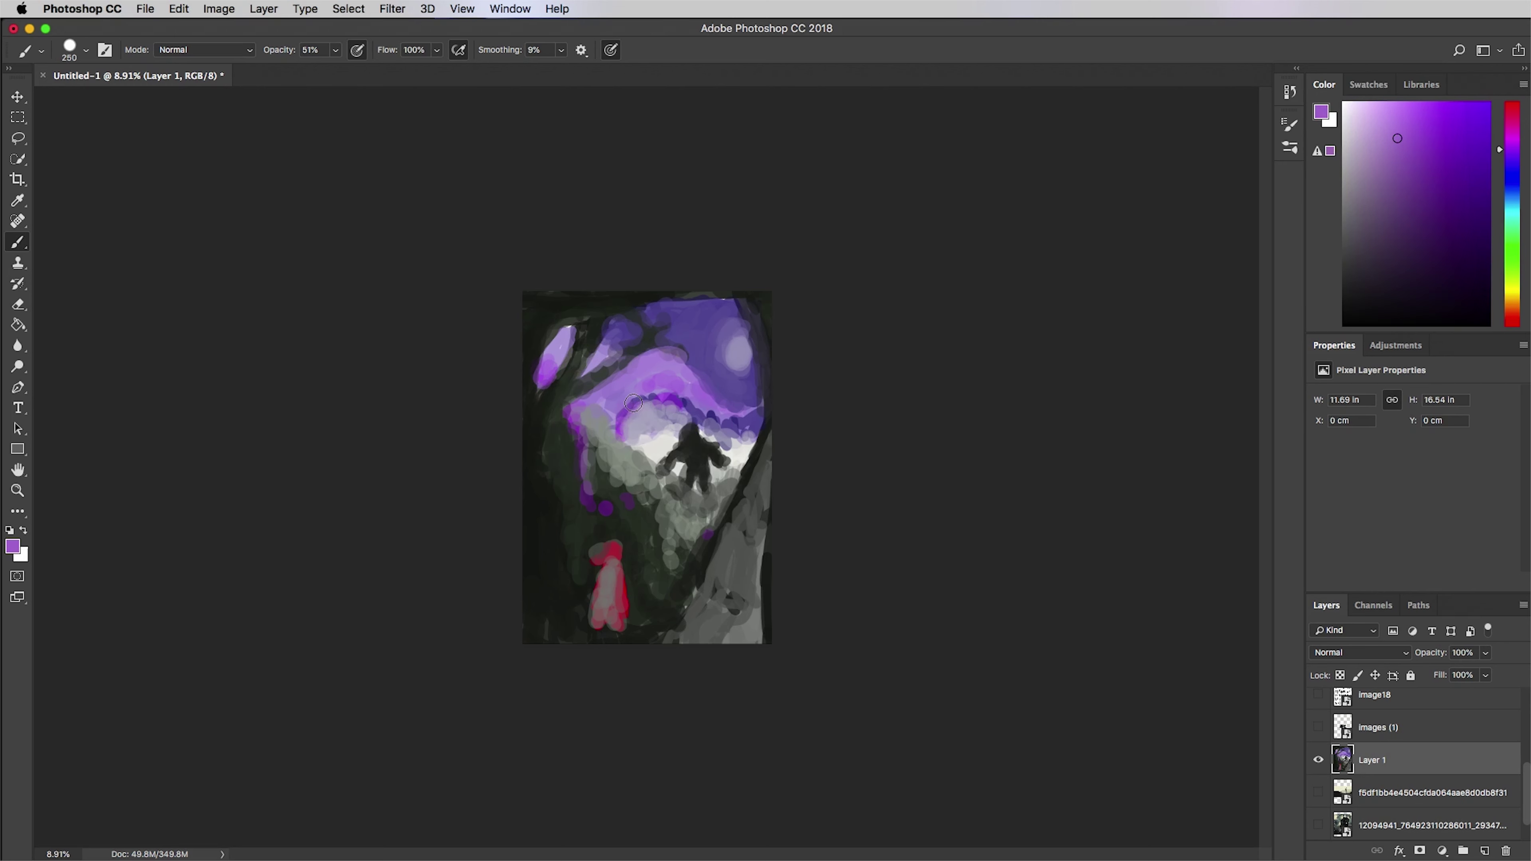
mouse_move(693, 374)
left_mouse_down()
mouse_move(666, 318)
mouse_move(711, 415)
mouse_move(699, 386)
mouse_move(751, 404)
mouse_move(754, 425)
mouse_move(630, 412)
left_mouse_up()
left_click(684, 324, "alt")
left_click(703, 375, "alt")
left_click(626, 373, "alt")
left_click(746, 369, "alt")
left_click(743, 422, "alt")
left_click(635, 425, "alt")
left_click(662, 382, "alt")
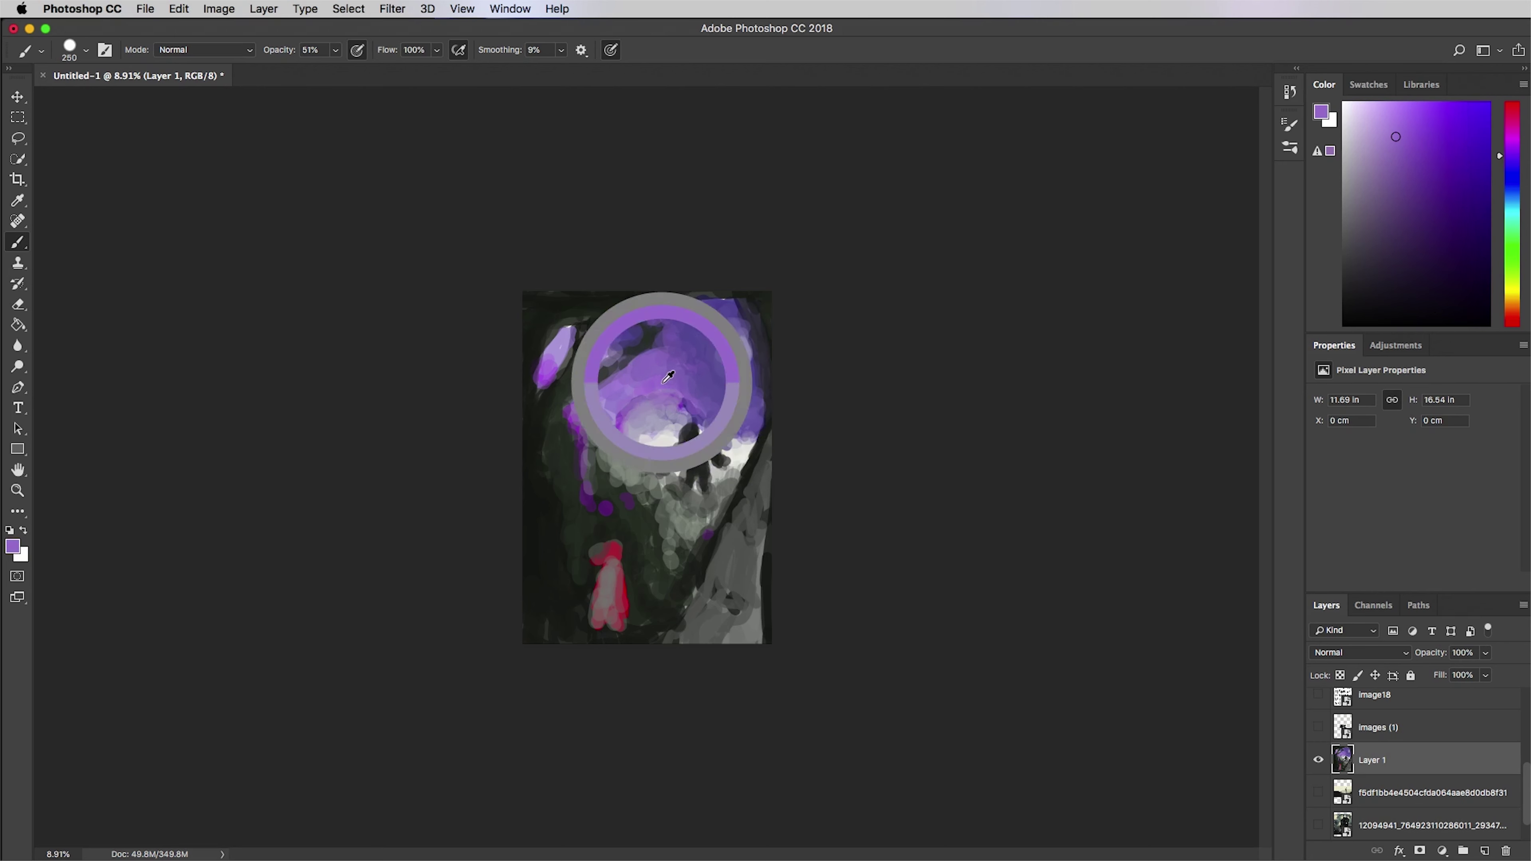
- Smooth the purple sky beside the branches and fill the gaps between them with matching violet
left_click(699, 357, "alt")
left_click(666, 388, "alt")
left_click_drag(674, 362, 606, 411)
left_click(629, 331, "alt")
mouse_move(608, 349)
left_mouse_down()
mouse_move(584, 373)
mouse_move(566, 333)
mouse_move(562, 361)
left_mouse_up()
left_click(620, 335, "alt")
left_click(555, 365, "alt")
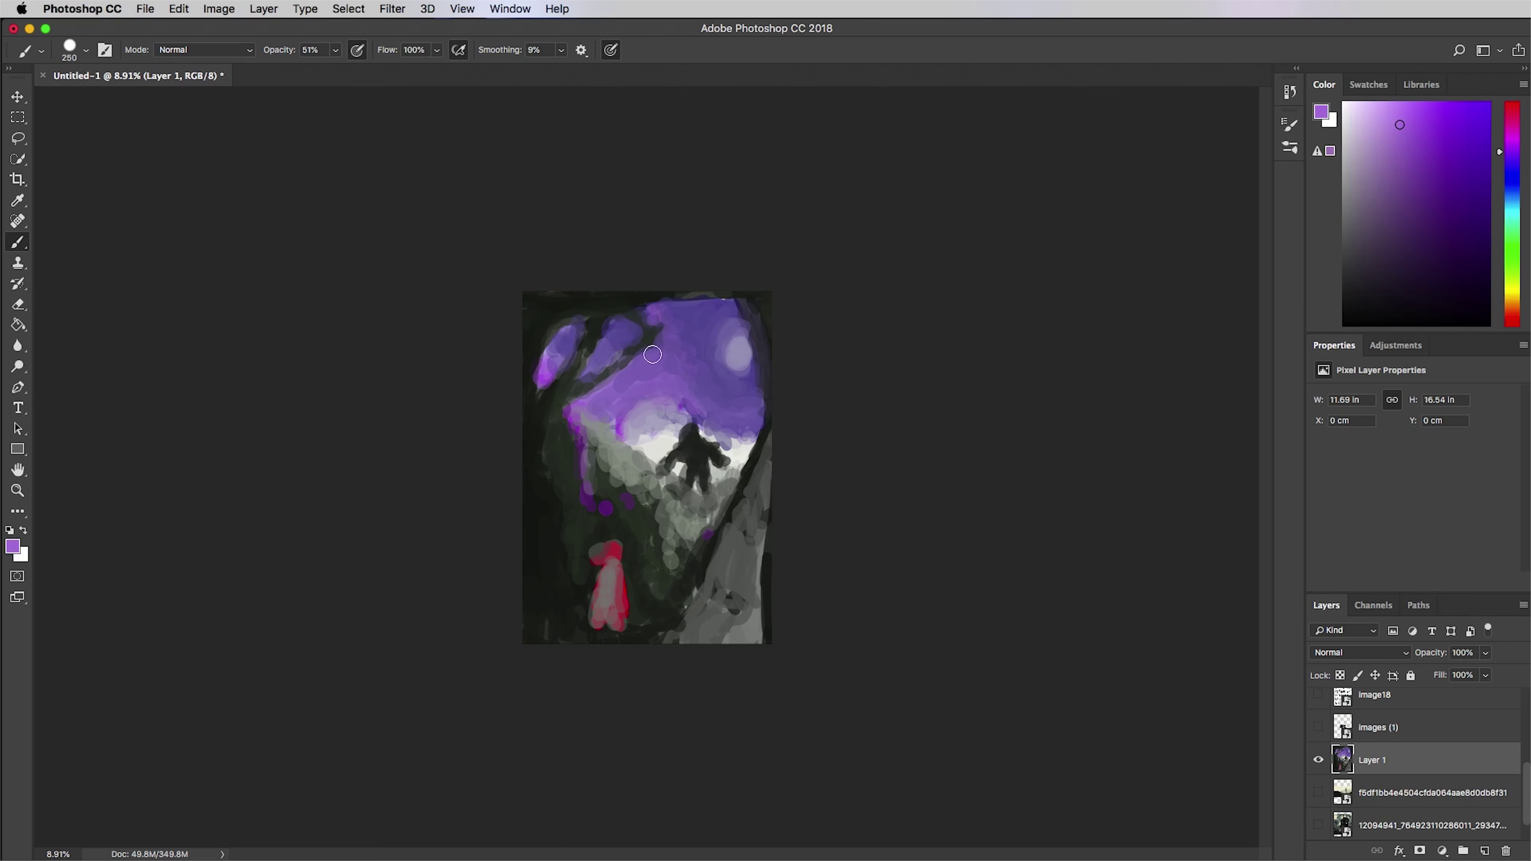
- Blend the sky around the moon with sampled blue-violet to soften its halo
left_click(710, 334, "alt")
left_click(714, 351, "alt")
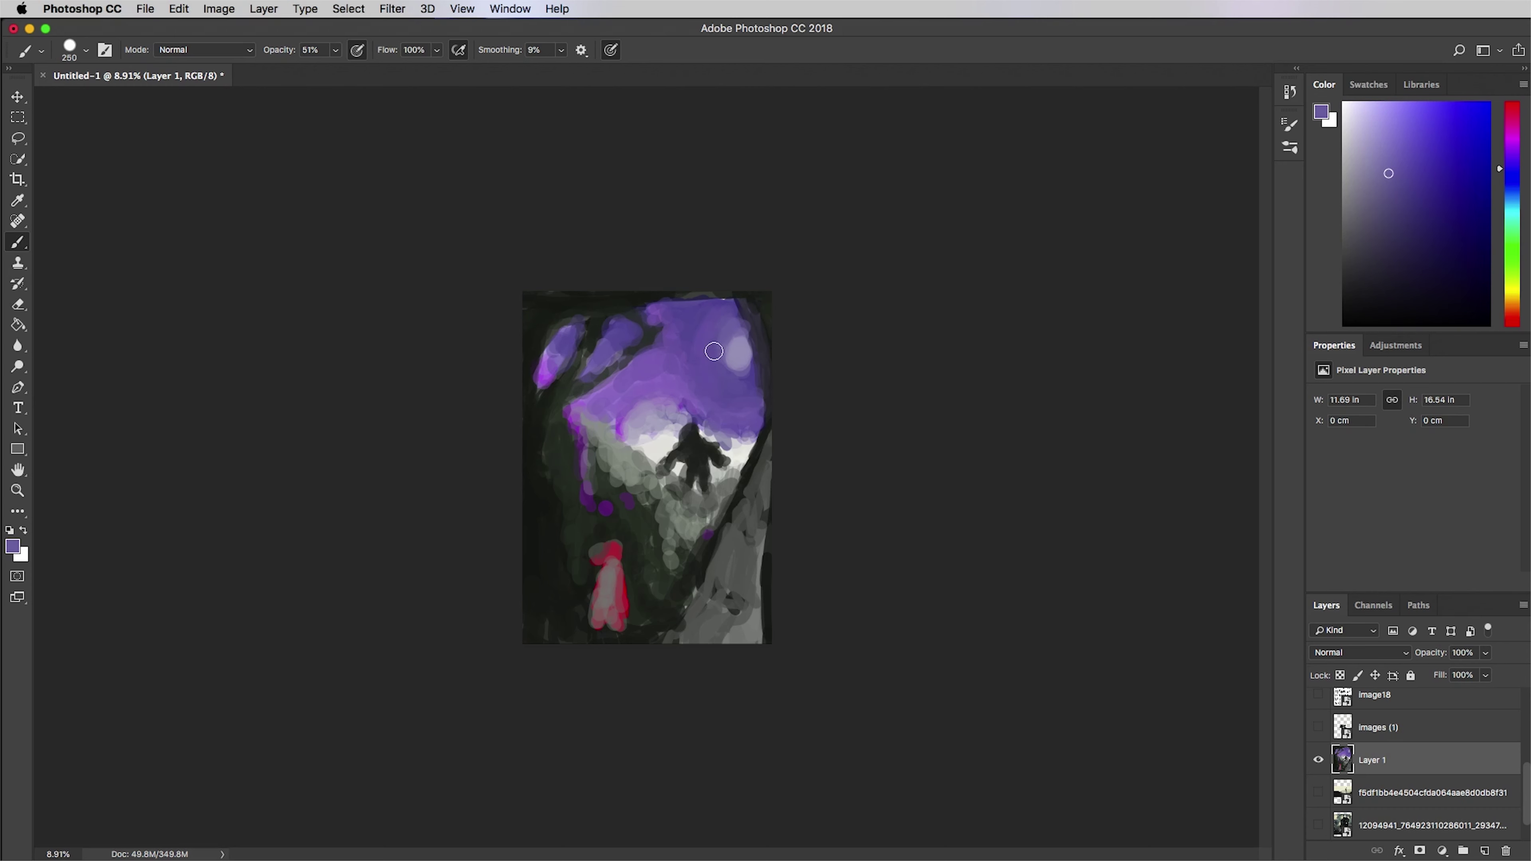
left_click_drag(714, 350, 724, 392)
left_click(721, 370, "alt")
- Paint dark foliage over the upper left branches and the sky gaps between them
left_click(575, 362, "alt")
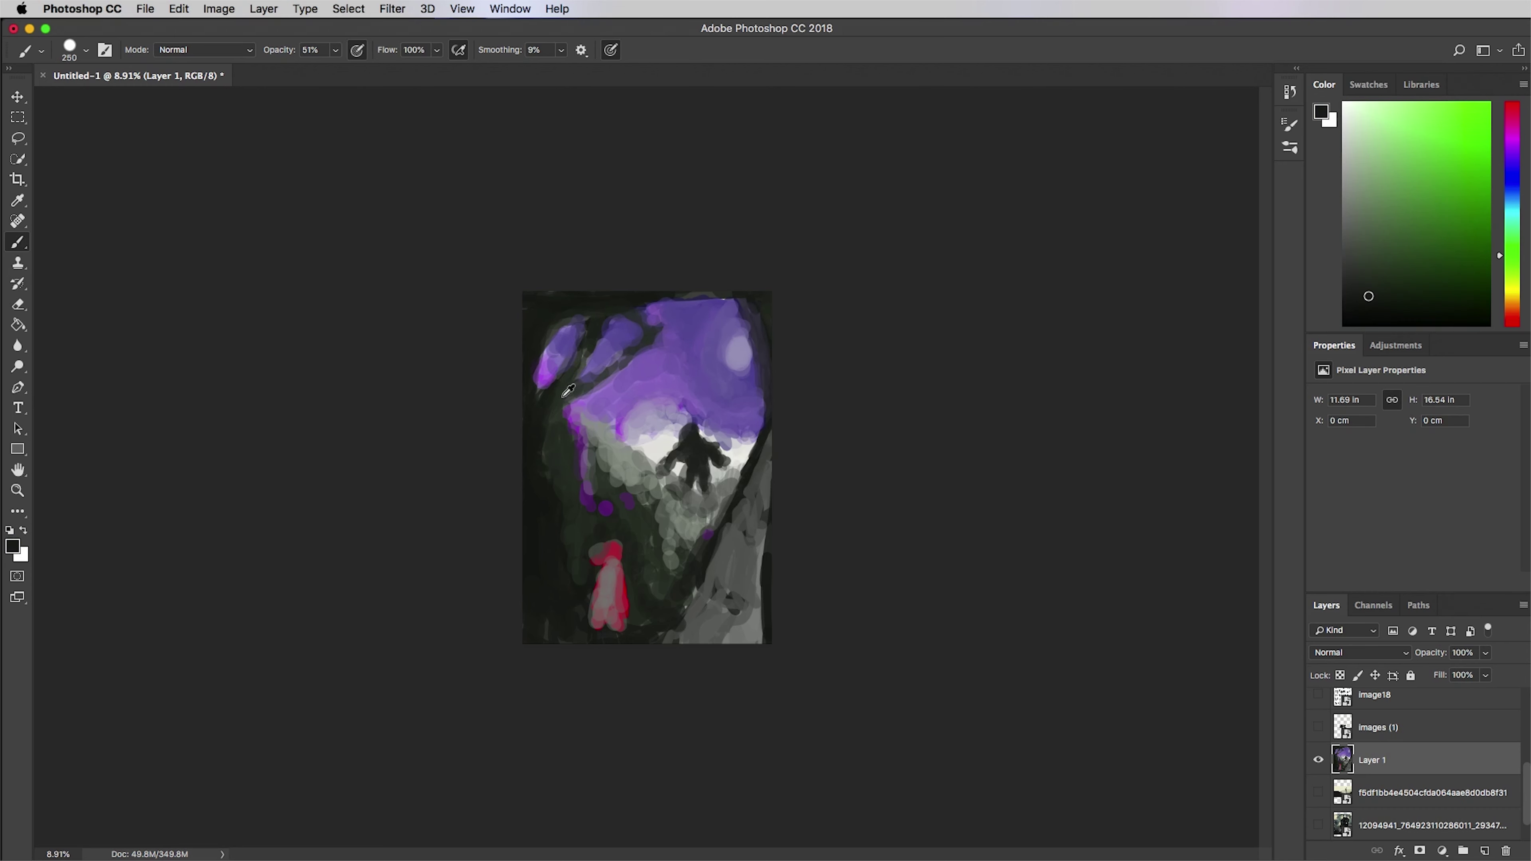
mouse_move(620, 367)
left_mouse_down()
mouse_move(663, 316)
mouse_move(608, 331)
mouse_move(680, 349)
mouse_move(607, 336)
left_mouse_up()
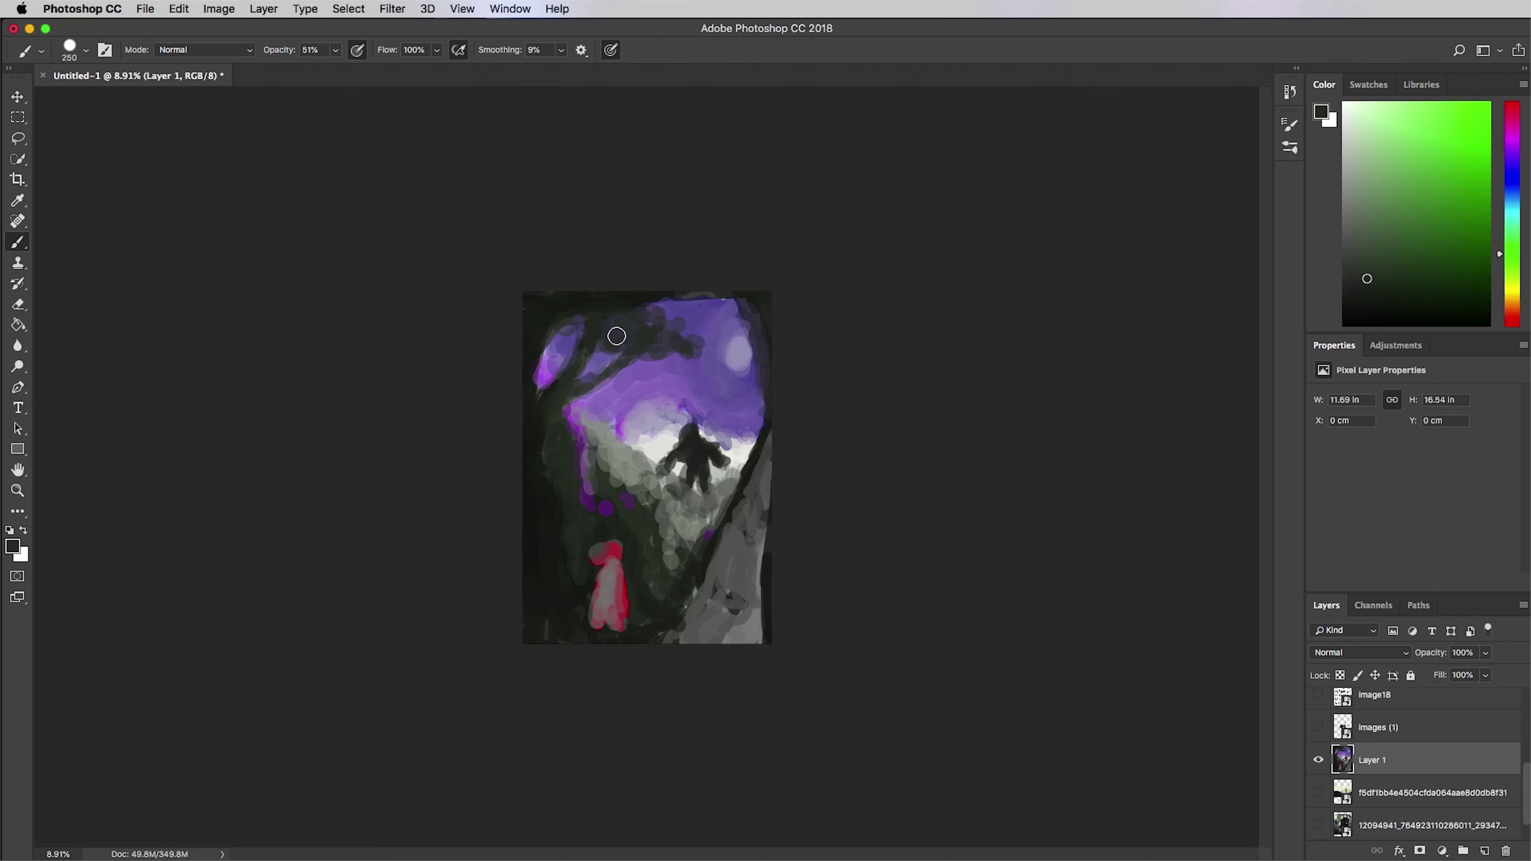
- Cover the purple edge of the left slope with sampled dark green and darken the upper foliage and right border
mouse_move(597, 457)
left_mouse_down()
mouse_move(563, 433)
mouse_move(551, 579)
mouse_move(583, 501)
mouse_move(558, 439)
mouse_move(578, 489)
mouse_move(613, 488)
mouse_move(670, 538)
left_mouse_up()
left_click(601, 531, "alt")
left_click(537, 525, "alt")
mouse_move(762, 567)
left_mouse_down()
mouse_move(736, 638)
mouse_move(754, 638)
left_mouse_up()
left_click_drag(750, 321, 761, 374)
left_click_drag(670, 304, 706, 331)
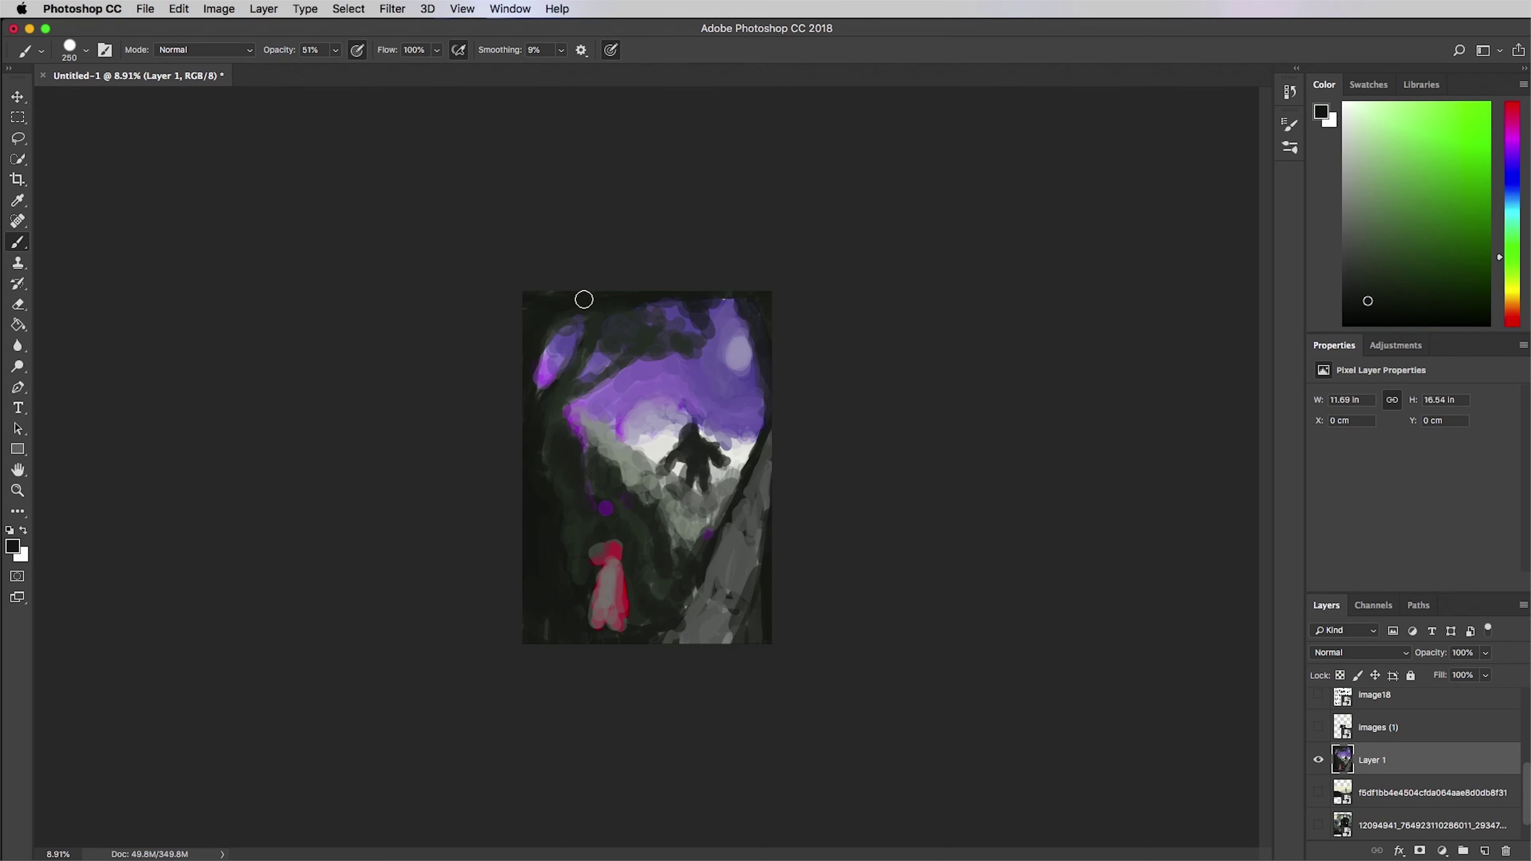
- Darken the grey trunk in the right foreground with sampled near-black and dark grey tones
left_click_drag(778, 436, 734, 584)
left_click(768, 469, "alt")
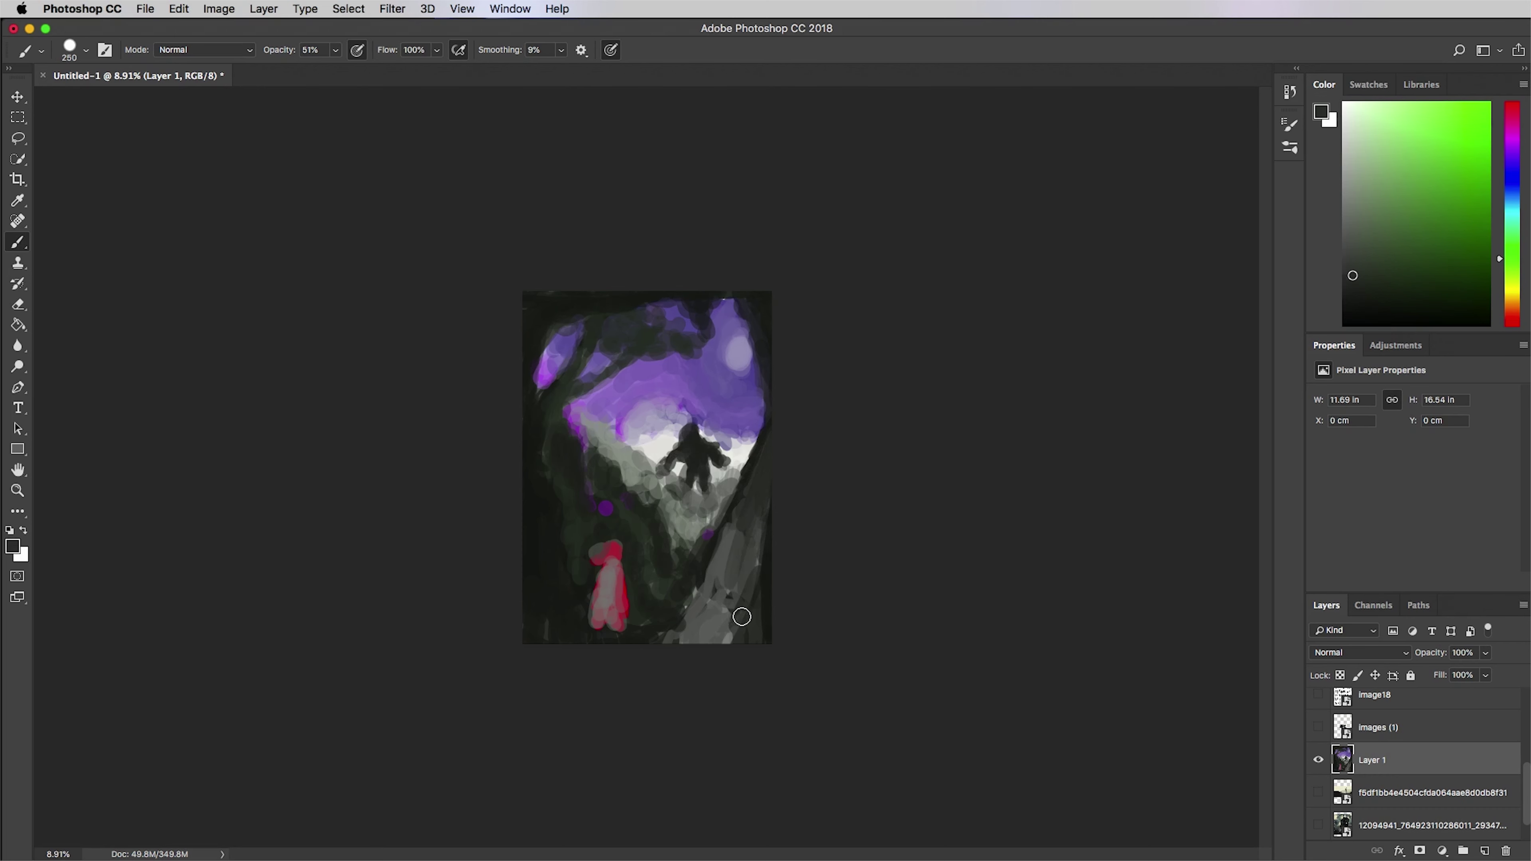
left_click(769, 370, "alt")
mouse_move(760, 523)
left_mouse_down()
mouse_move(726, 638)
mouse_move(755, 637)
left_mouse_up()
left_click(671, 591, "alt")
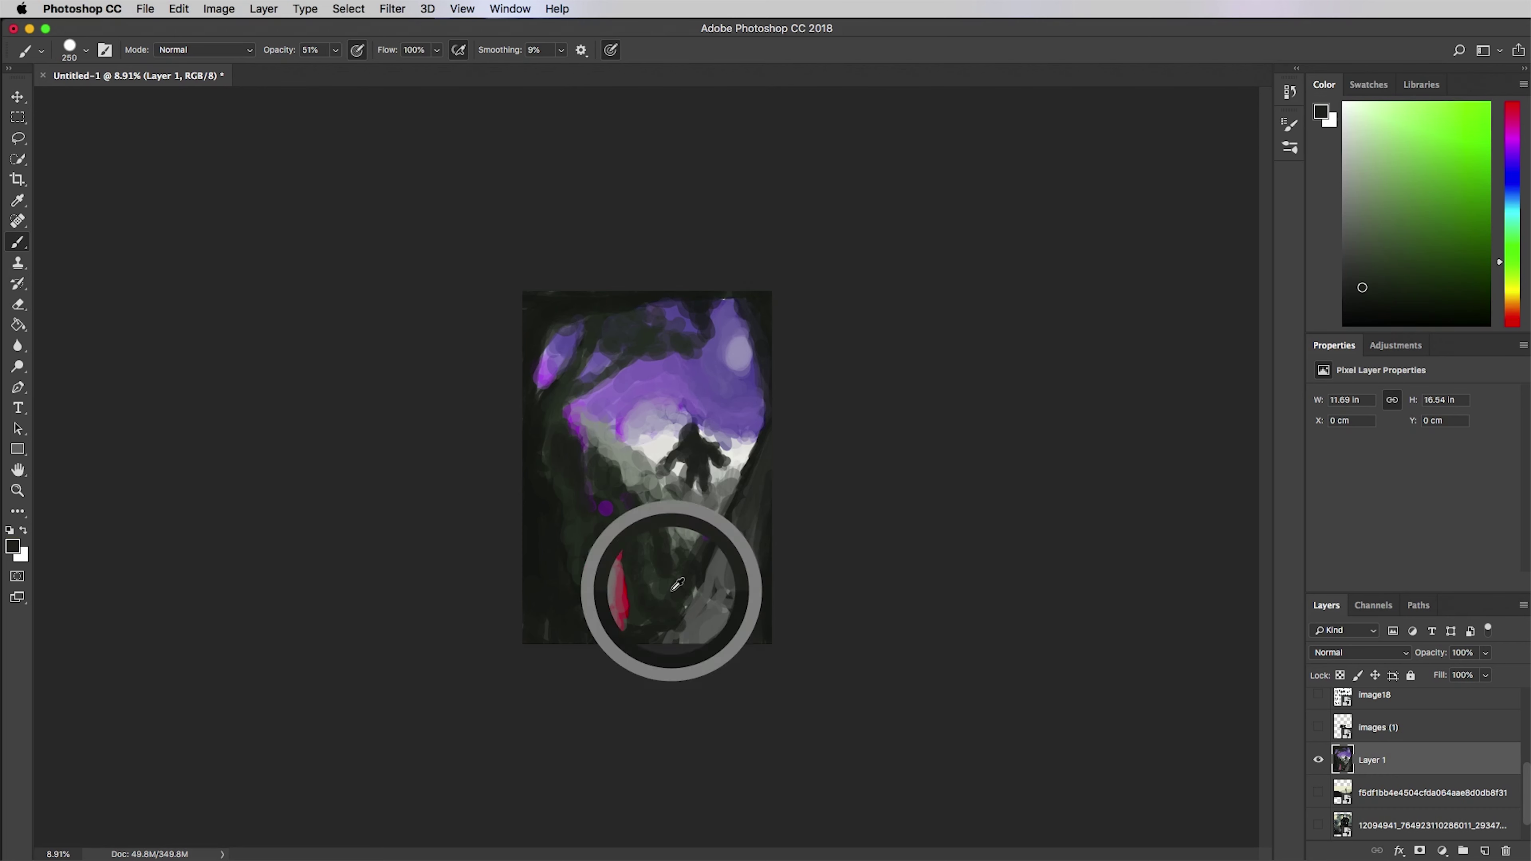
left_click(761, 348, "alt")
mouse_move(754, 525)
left_mouse_down()
mouse_move(715, 636)
mouse_move(732, 585)
left_mouse_up()
left_click_drag(735, 555, 693, 637)
left_click(712, 561, "alt")
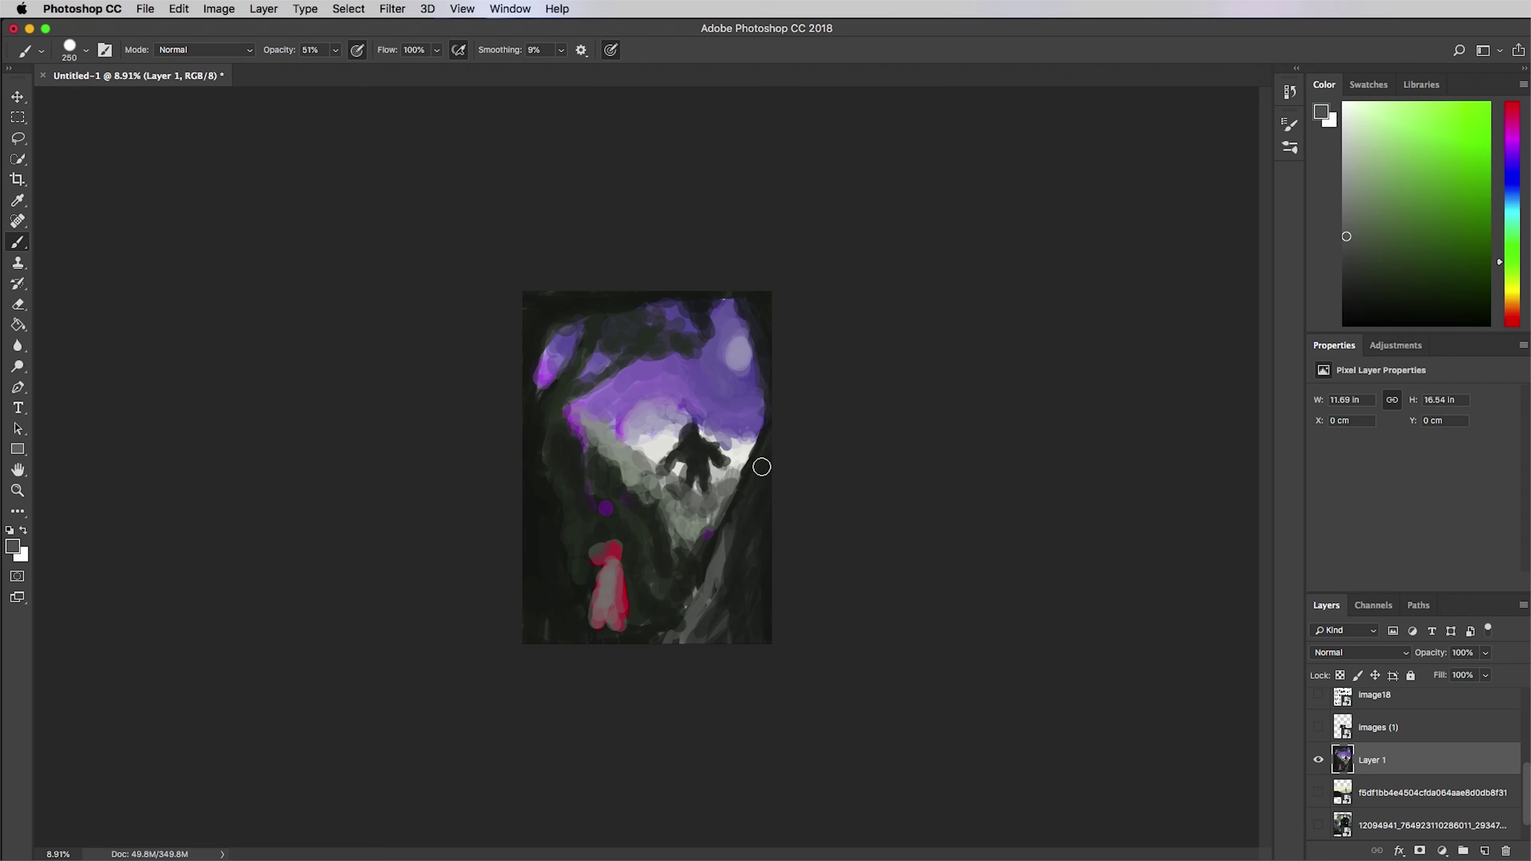
- Paint lighter grey bark streaks down the right foreground trunk and along the right border
left_click_drag(752, 486, 740, 555)
left_click_drag(741, 566, 716, 636)
left_click_drag(759, 579, 749, 629)
left_click_drag(765, 506, 765, 542)
left_click_drag(766, 310, 767, 353)
mouse_move(727, 558)
left_mouse_down()
mouse_move(700, 635)
mouse_move(667, 635)
mouse_move(726, 556)
mouse_move(725, 507)
mouse_move(705, 550)
left_mouse_up()
- Highlight the hill ridge below the creature with pale grey strokes sampled from the bright horizon
left_click(694, 611, "alt")
left_click(692, 530, "alt")
left_click(730, 433, "alt")
left_click_drag(712, 435, 740, 453)
left_click(667, 440, "alt")
left_click_drag(588, 428, 656, 480)
left_click_drag(662, 482, 699, 506)
mouse_move(721, 496)
left_mouse_down()
mouse_move(734, 485)
mouse_move(706, 508)
left_mouse_up()
left_click(627, 452)
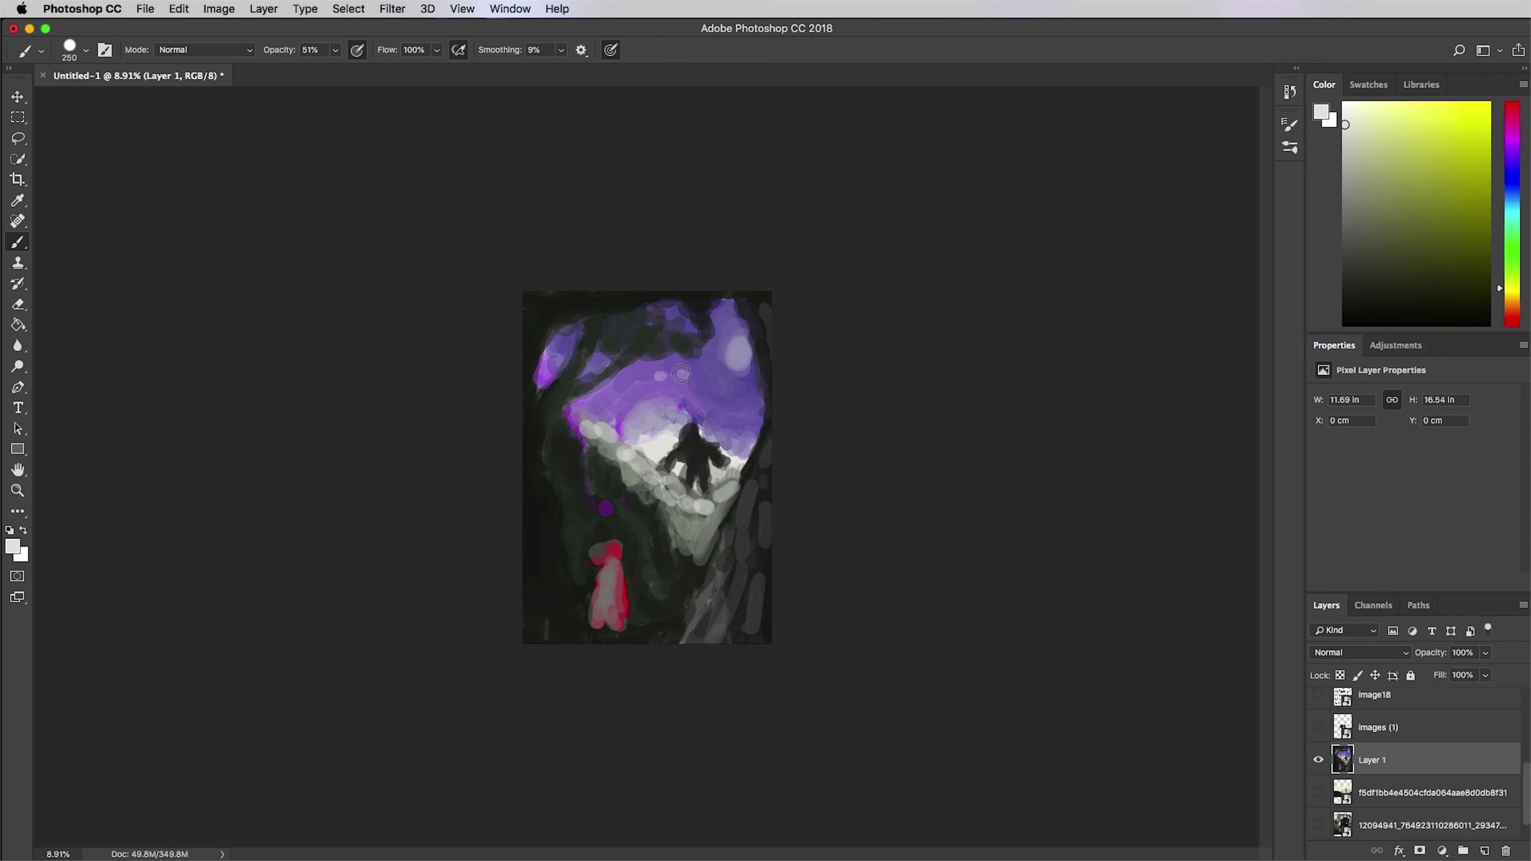
- Paint pale lavender clouds across the middle of the sky and brighten the moon with sampled light tones
left_click_drag(681, 373, 701, 375)
left_click_drag(664, 379, 750, 377)
left_click(739, 385)
left_click_drag(612, 395, 624, 387)
left_click_drag(620, 386, 629, 389)
left_click(633, 386, "alt")
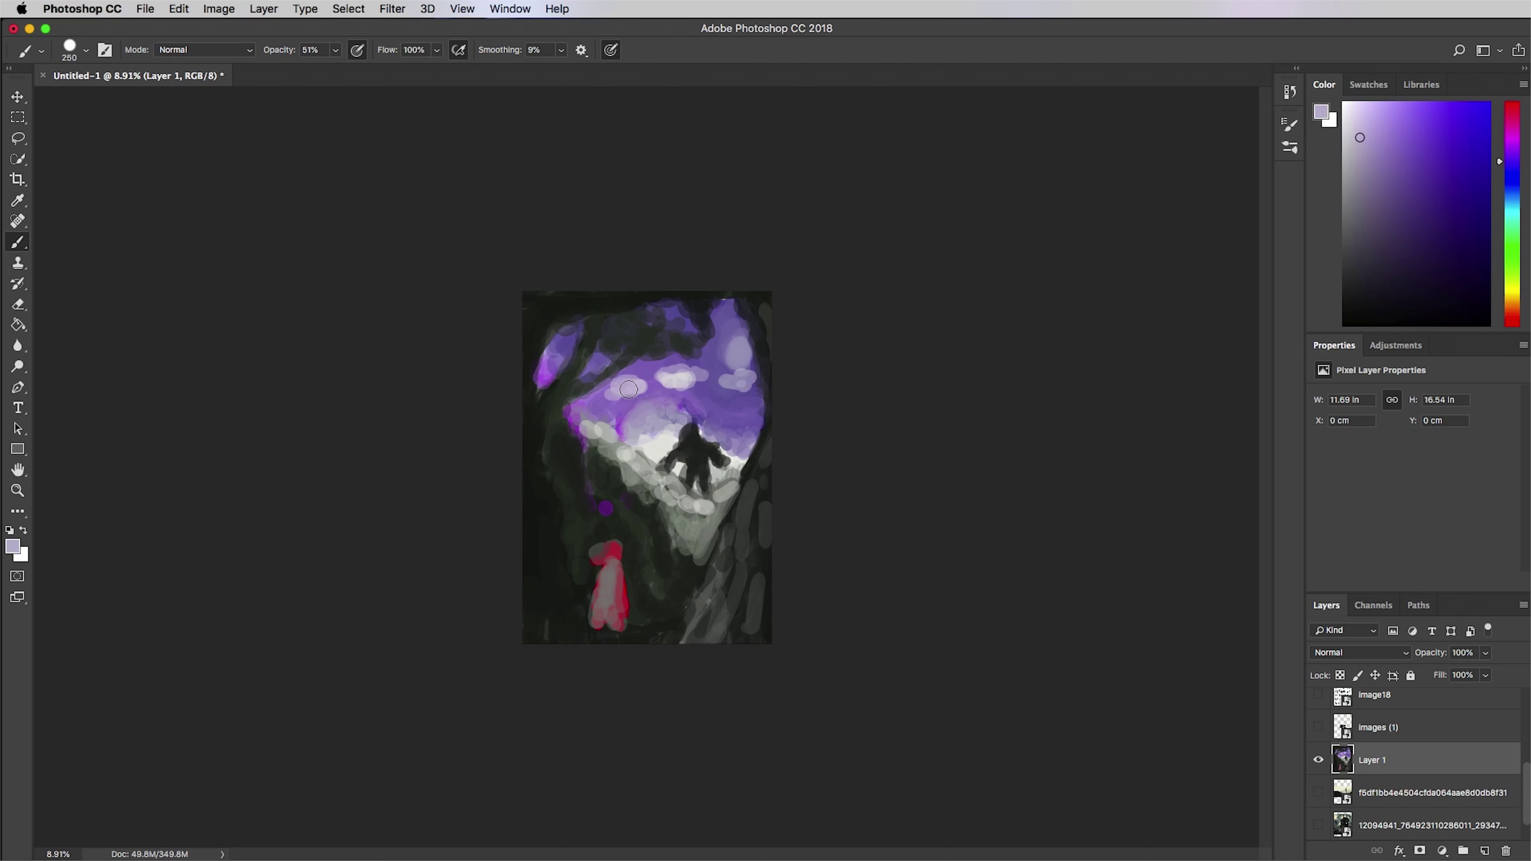
left_click(685, 376, "alt")
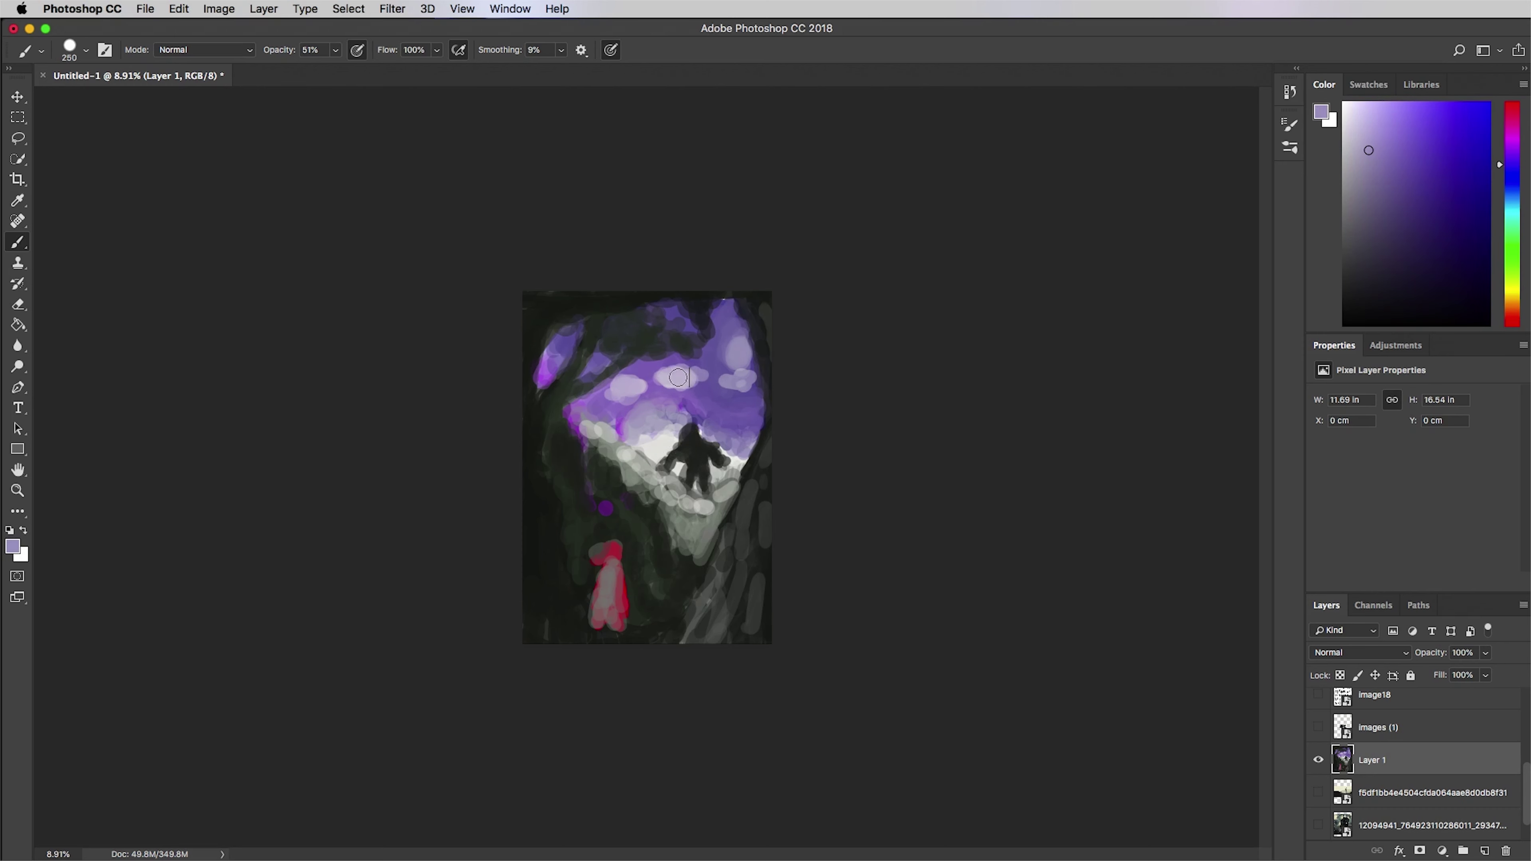
left_click(670, 436, "alt")
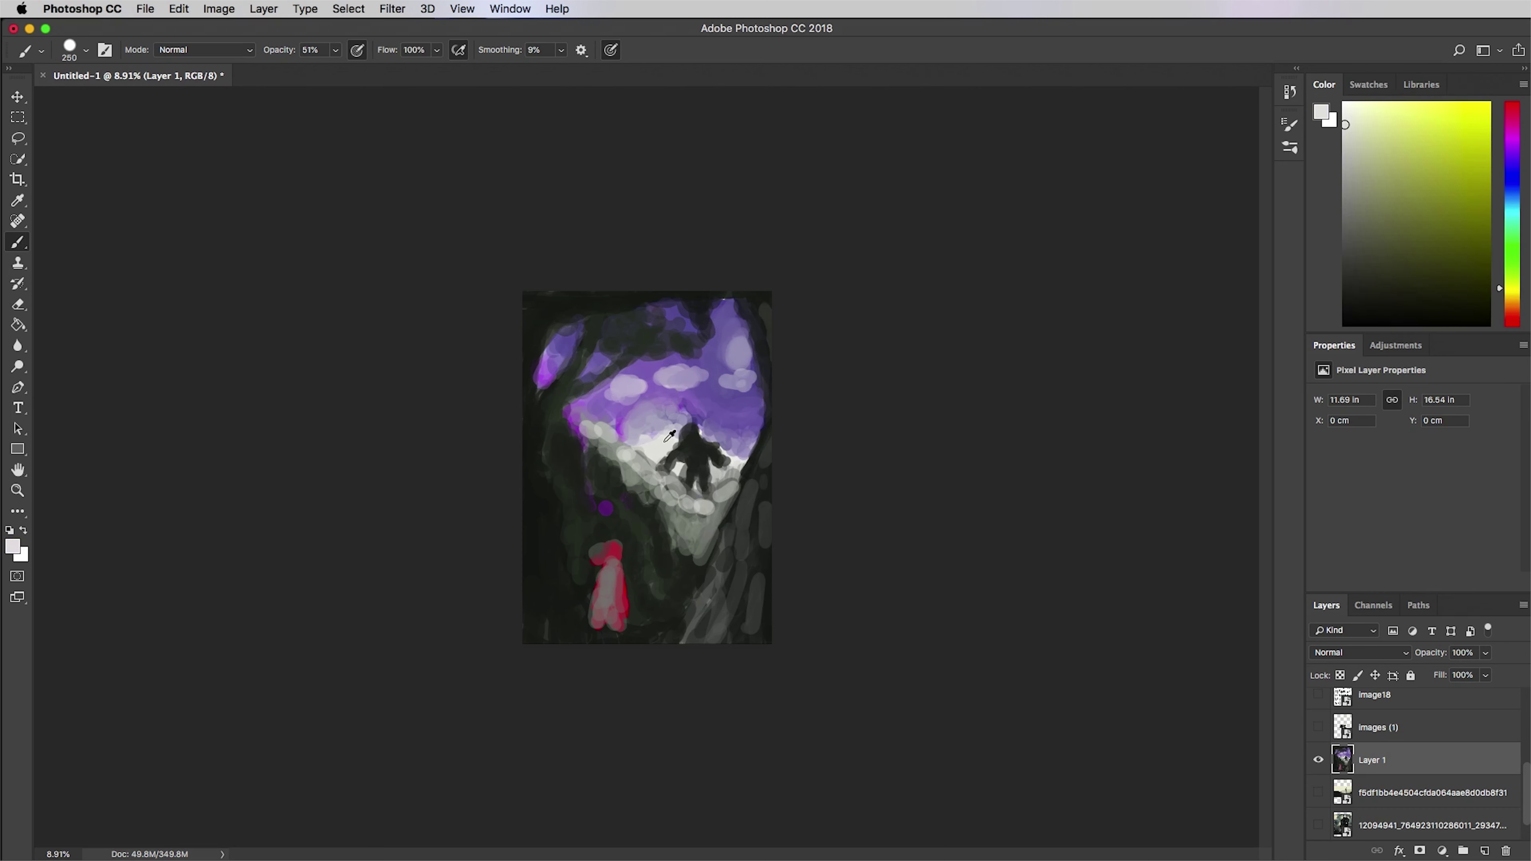
left_click(736, 354, "alt")
left_click_drag(737, 354, 722, 364)
left_click(744, 339, "alt")
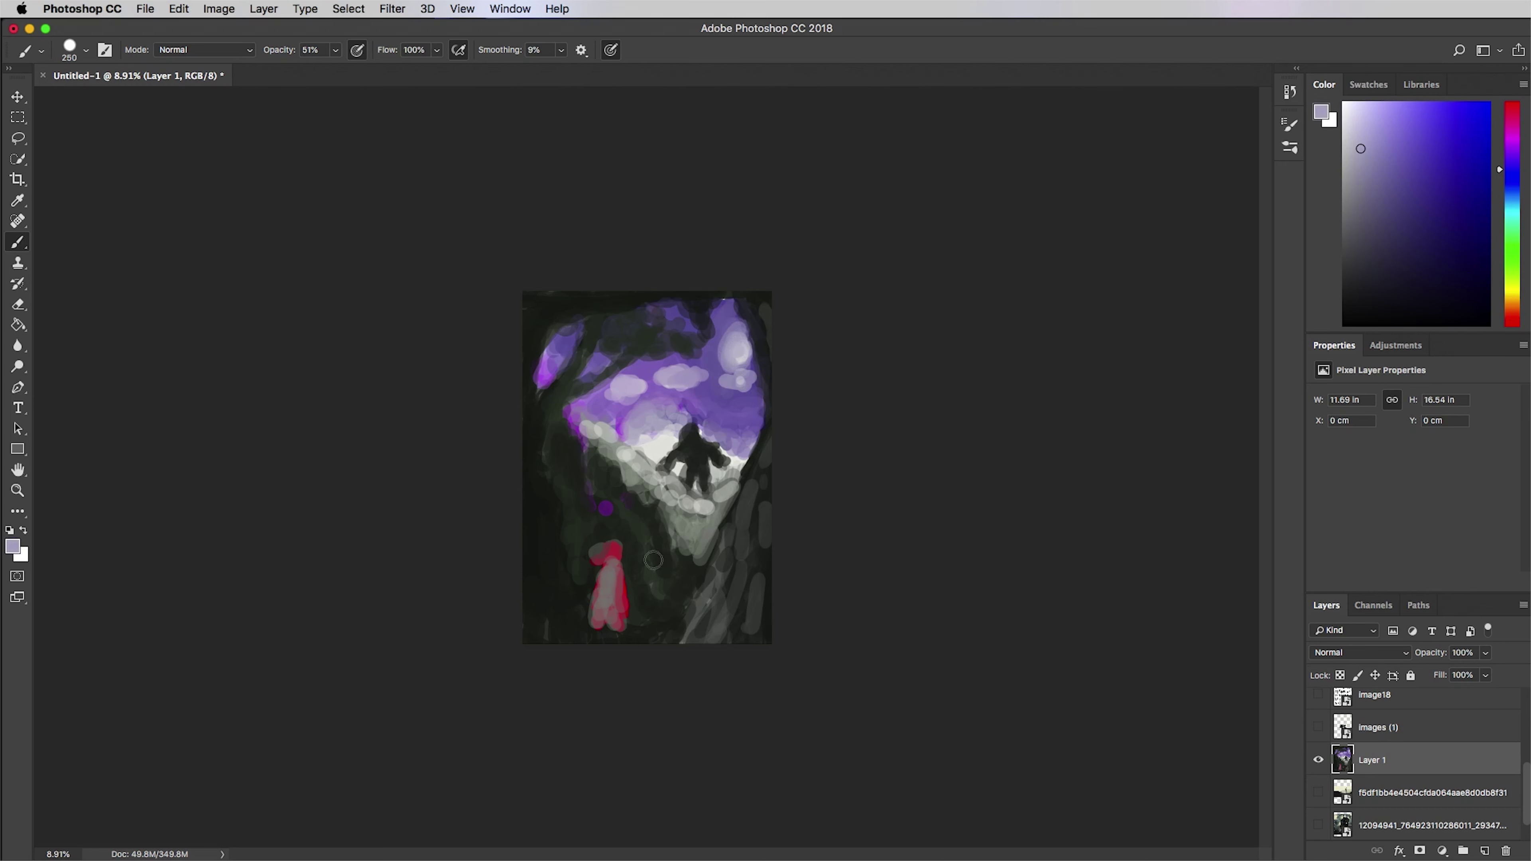
- Shade the cloaked figure with sampled dark tones and add a pale rim light along its back with a 125 px brush
left_click(578, 554, "alt")
left_click_drag(597, 555, 606, 578)
left_click_drag(603, 573, 612, 615)
left_click(666, 438, "alt")
key("bracketleft")
key("bracketleft")
key("bracketleft")
key("bracketleft")
left_click_drag(616, 544, 630, 606)
left_click(685, 448, "alt")
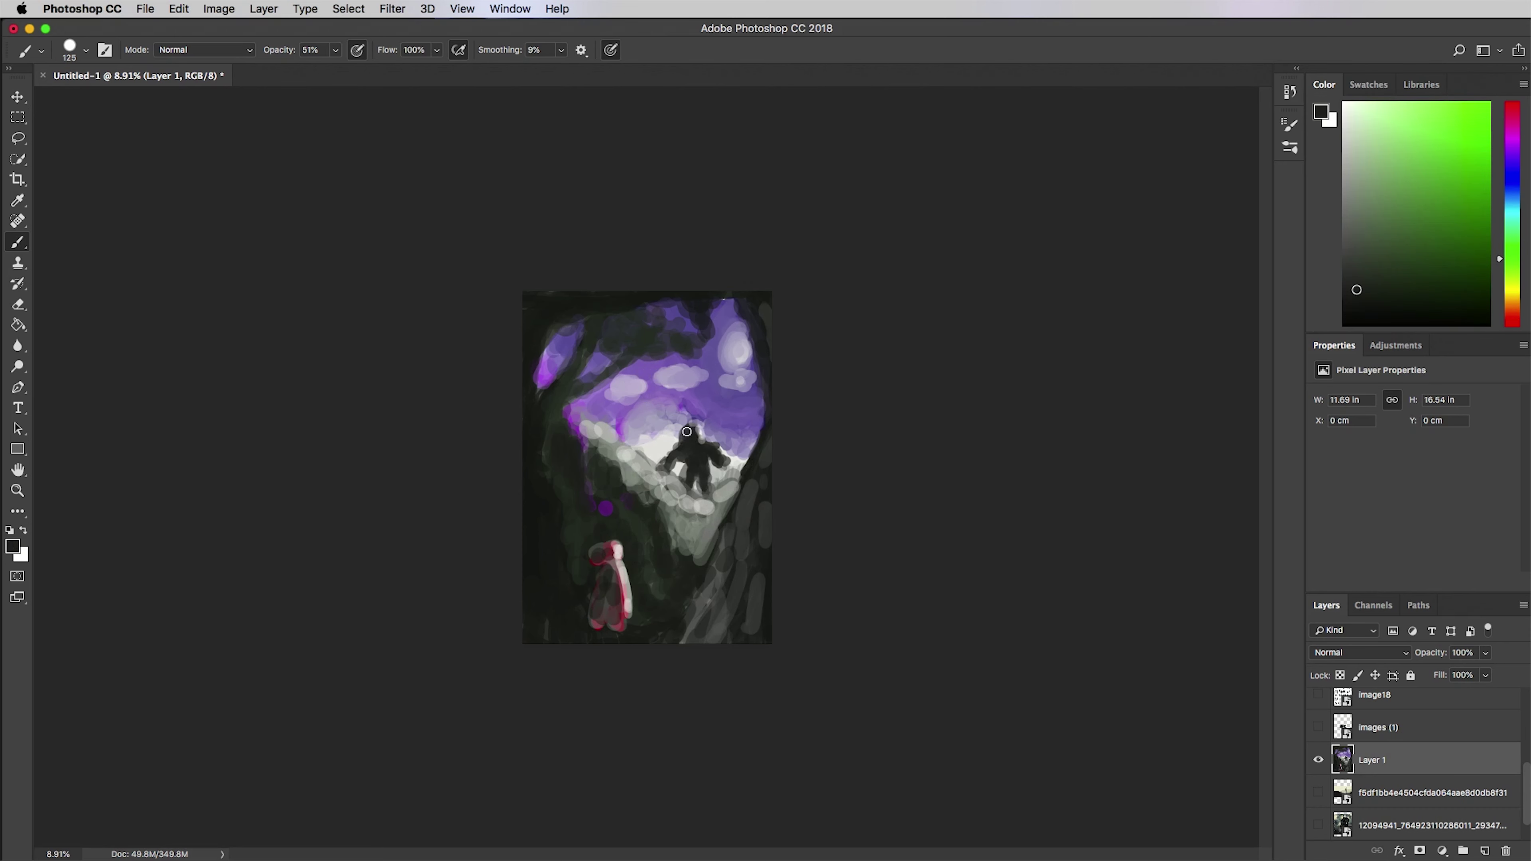
- Paint thin grey highlights along the left slope's edge down past the figure and on the left tree trunk
left_click(683, 500, "alt")
left_click(593, 463, "alt")
left_click(591, 432, "alt")
left_click_drag(582, 444, 584, 469)
left_click_drag(593, 482, 653, 539)
left_click_drag(657, 552, 678, 580)
left_click(584, 448, "alt")
left_click_drag(547, 447, 557, 421)
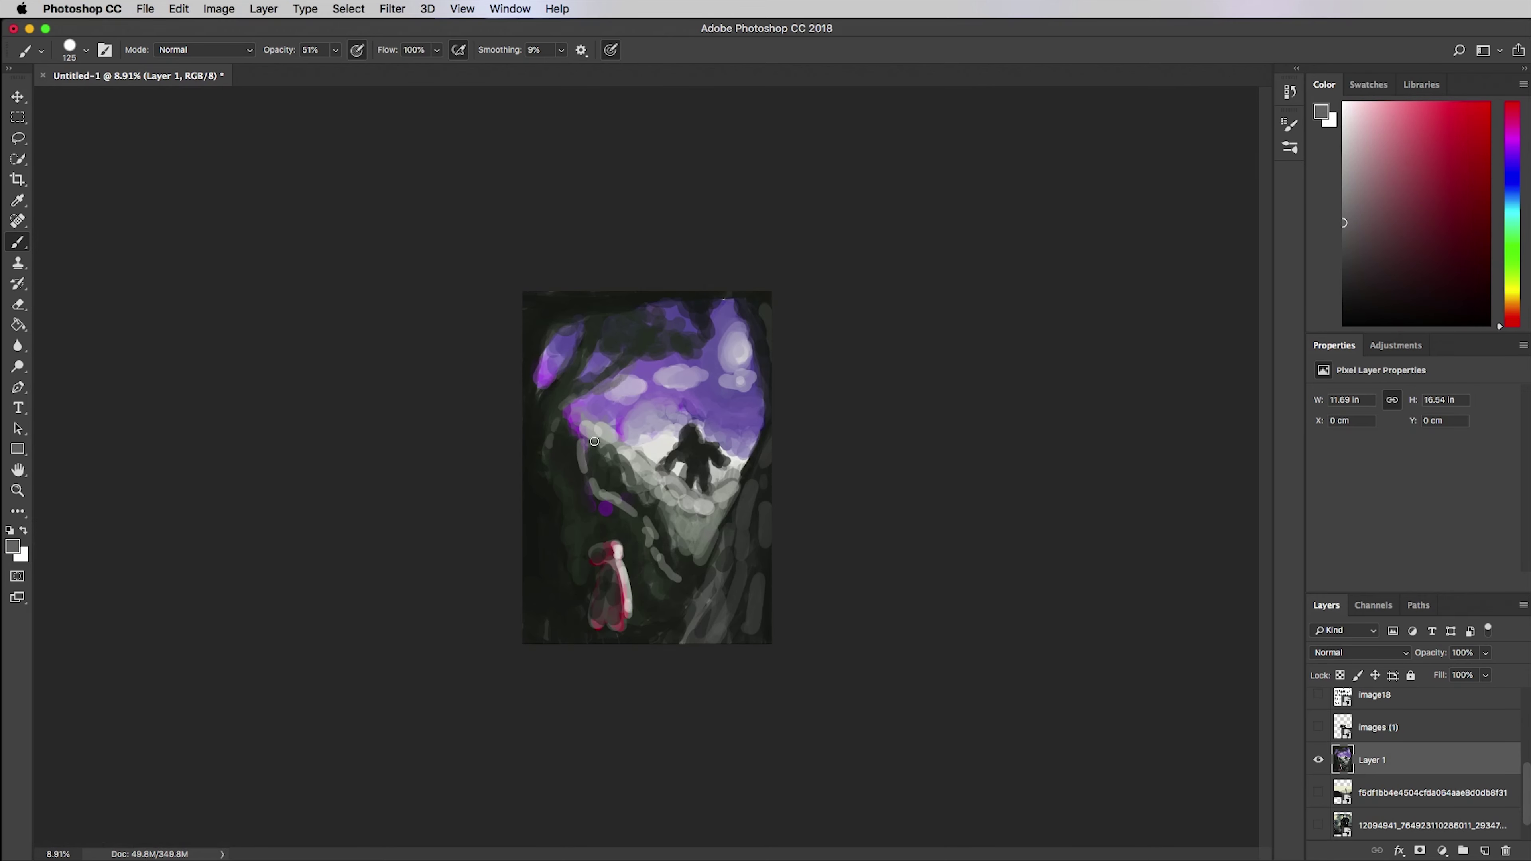
- Darken the left tree's branches and cover the purple spot above the figure with sampled dark tones
left_click(578, 400, "alt")
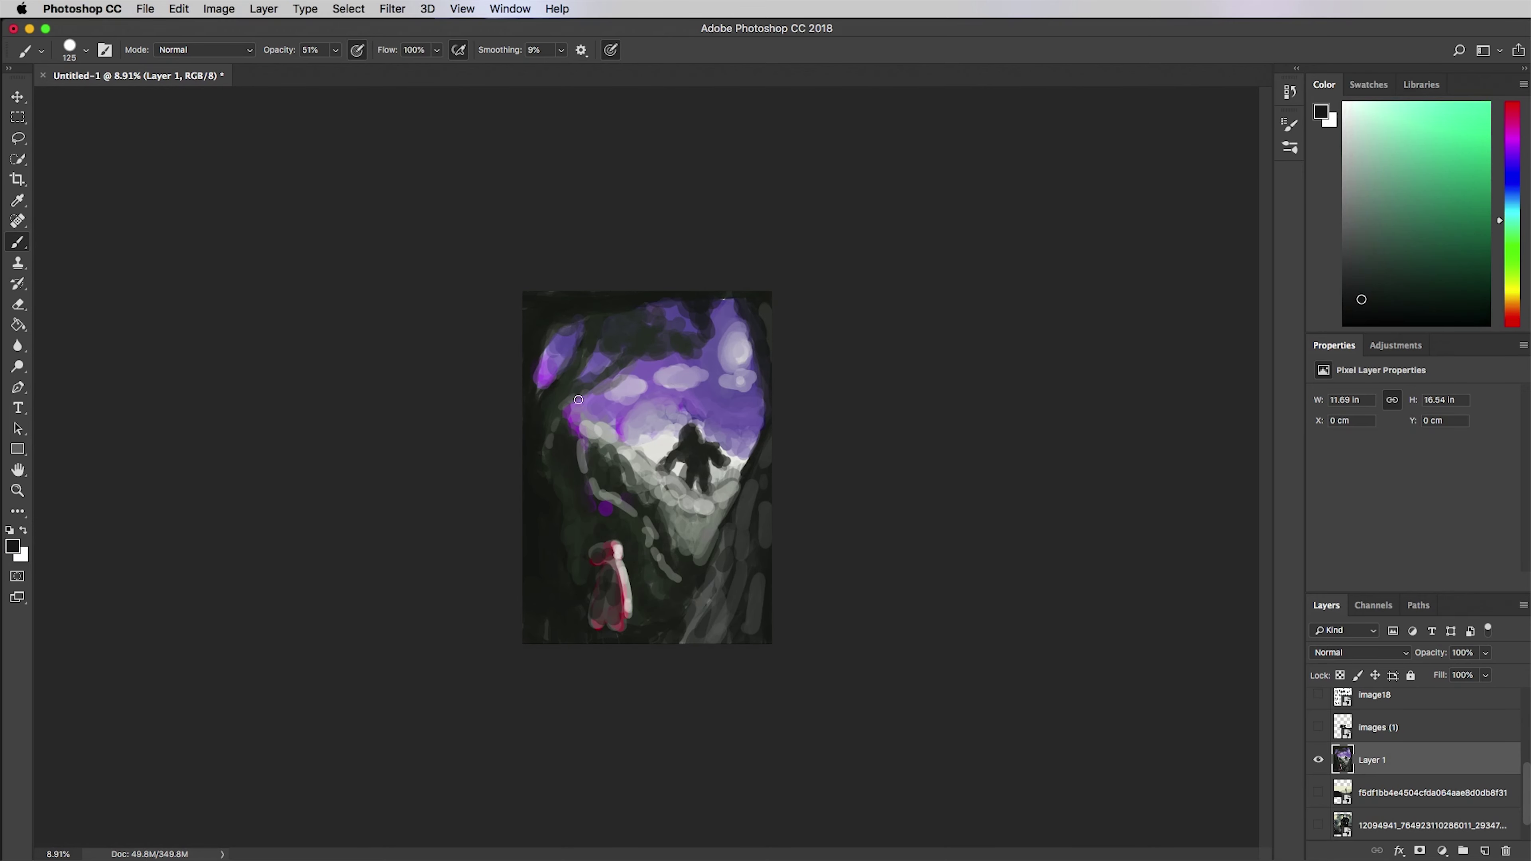
left_click(534, 452, "alt")
left_click(648, 552, "alt")
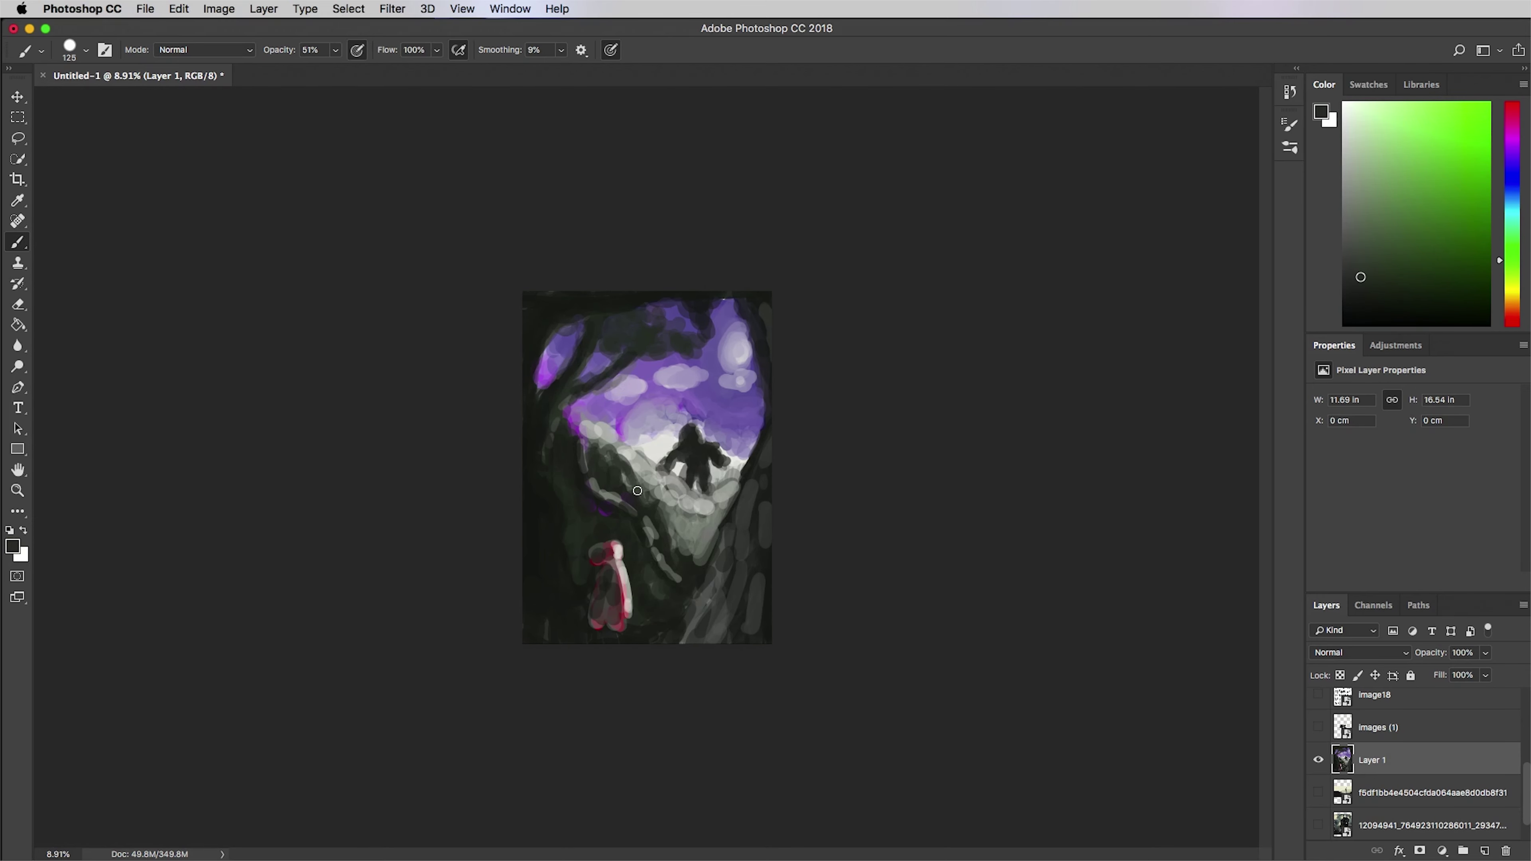
- Paint dark contour strokes along the inner edge and base of the right foreground trunk
left_click(764, 439, "alt")
left_click_drag(761, 450, 699, 594)
mouse_move(730, 589)
left_mouse_down()
mouse_move(702, 641)
mouse_move(683, 640)
left_mouse_up()
left_click_drag(744, 500, 703, 607)
left_click(643, 632, "alt")
left_click(682, 597, "alt")
left_click_drag(729, 554, 706, 587)
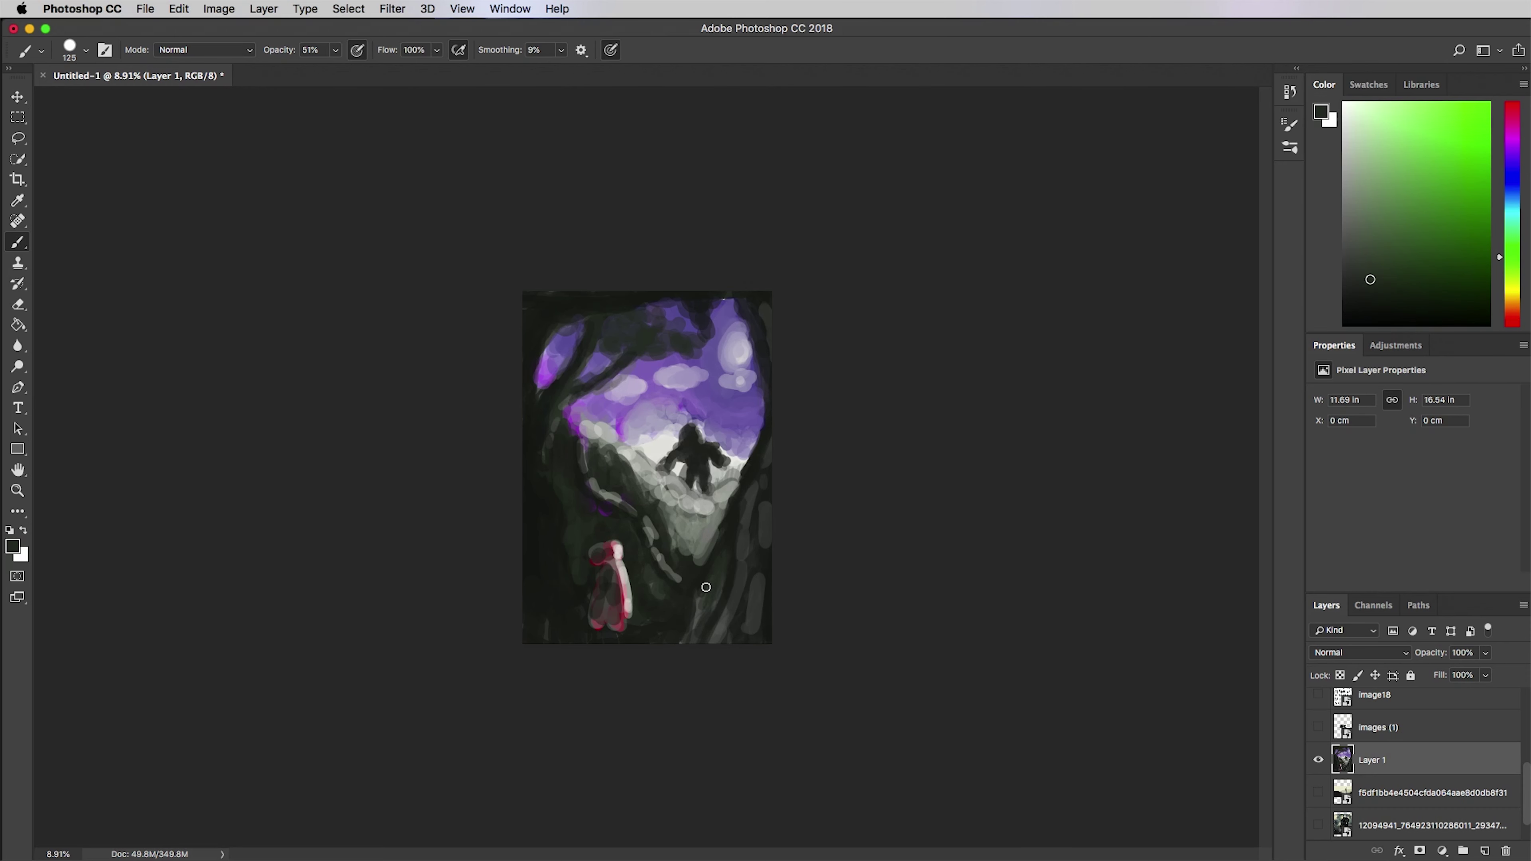
- Cover the grey streaks on the right trunk with dark green using a 250 px brush
key("bracketright")
key("bracketright")
key("bracketright")
key("bracketright")
left_click_drag(761, 477, 739, 622)
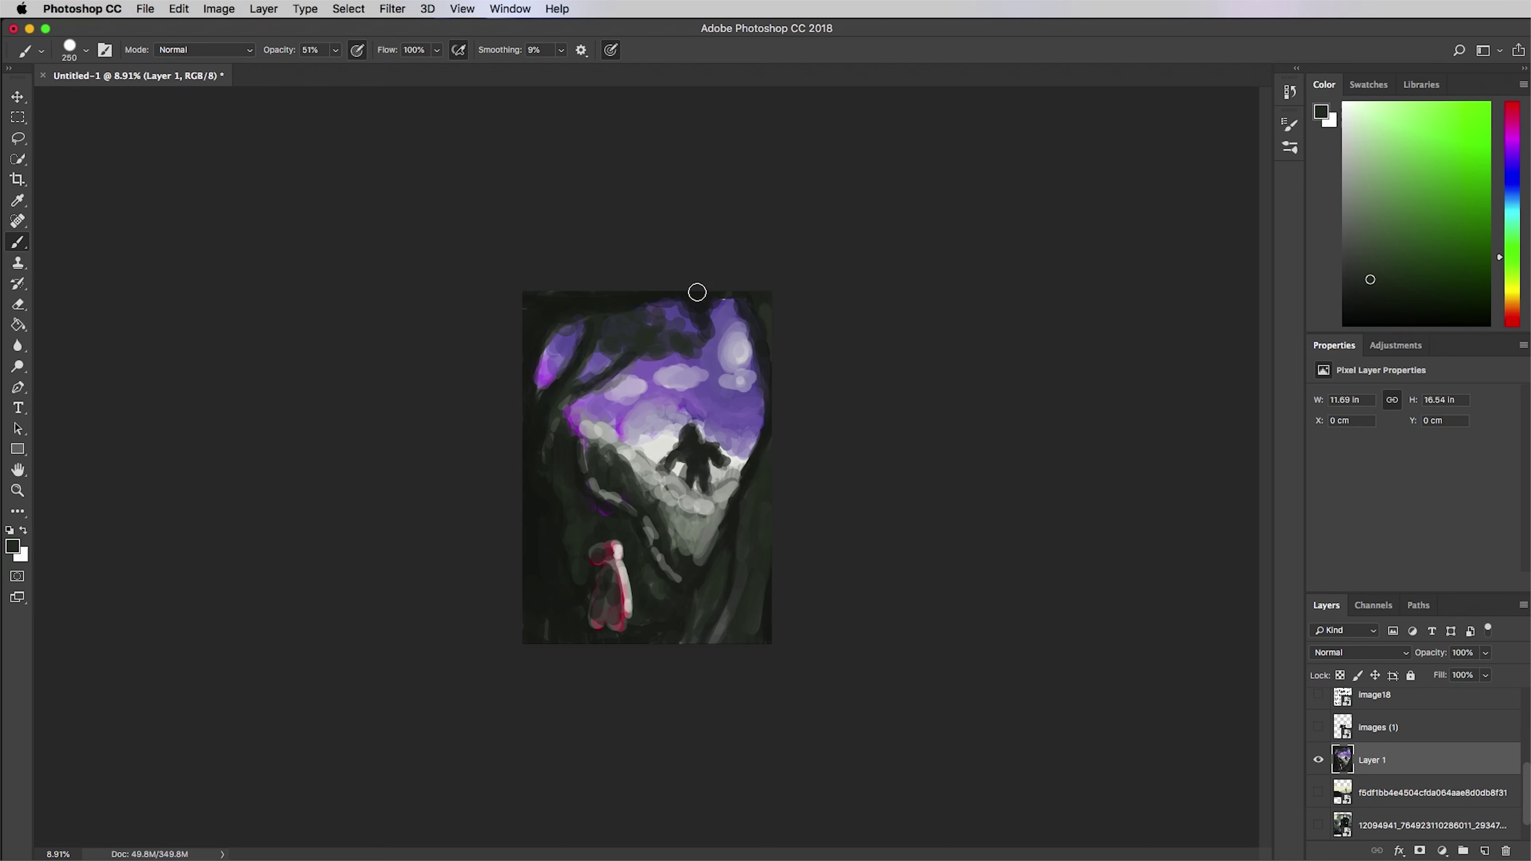
left_click(551, 298, "alt")
- Paint over the moon and the nearby clouds with violets sampled from the sky
left_click(741, 353, "alt")
left_click(741, 351, "alt")
left_click_drag(737, 335, 726, 380)
left_click(723, 323, "alt")
left_click(723, 354, "alt")
left_click(728, 324, "alt")
left_click(643, 373, "alt")
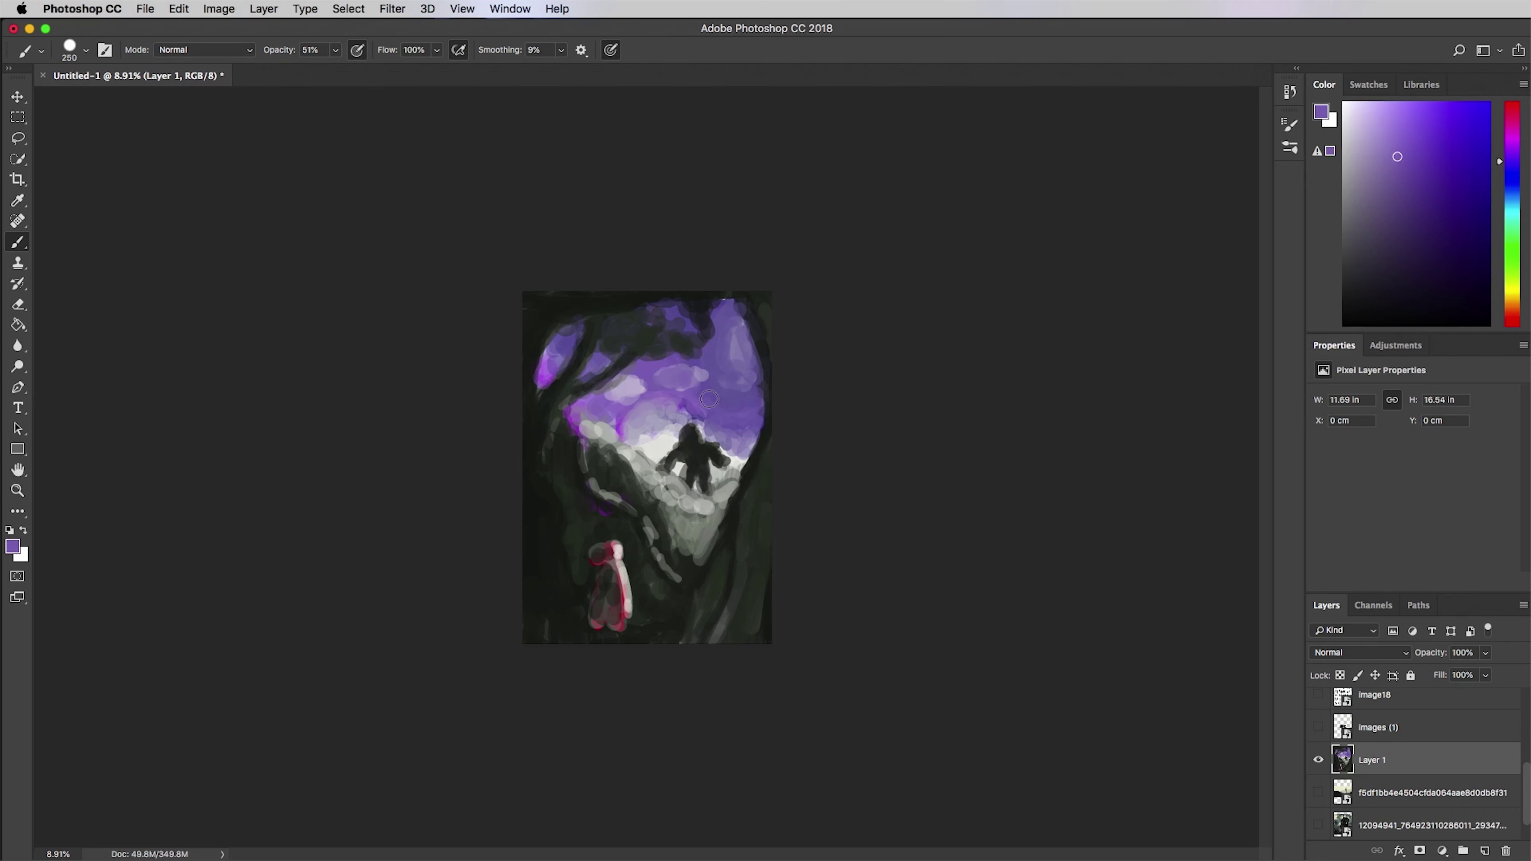
- Blend the pale ridge and slope highlights on the left hillside into darker grey-green
left_click(644, 413, "alt")
left_click(632, 525, "alt")
mouse_move(588, 422)
left_mouse_down()
mouse_move(625, 452)
mouse_move(684, 584)
mouse_move(706, 525)
mouse_move(687, 549)
left_mouse_up()
left_click(659, 453, "alt")
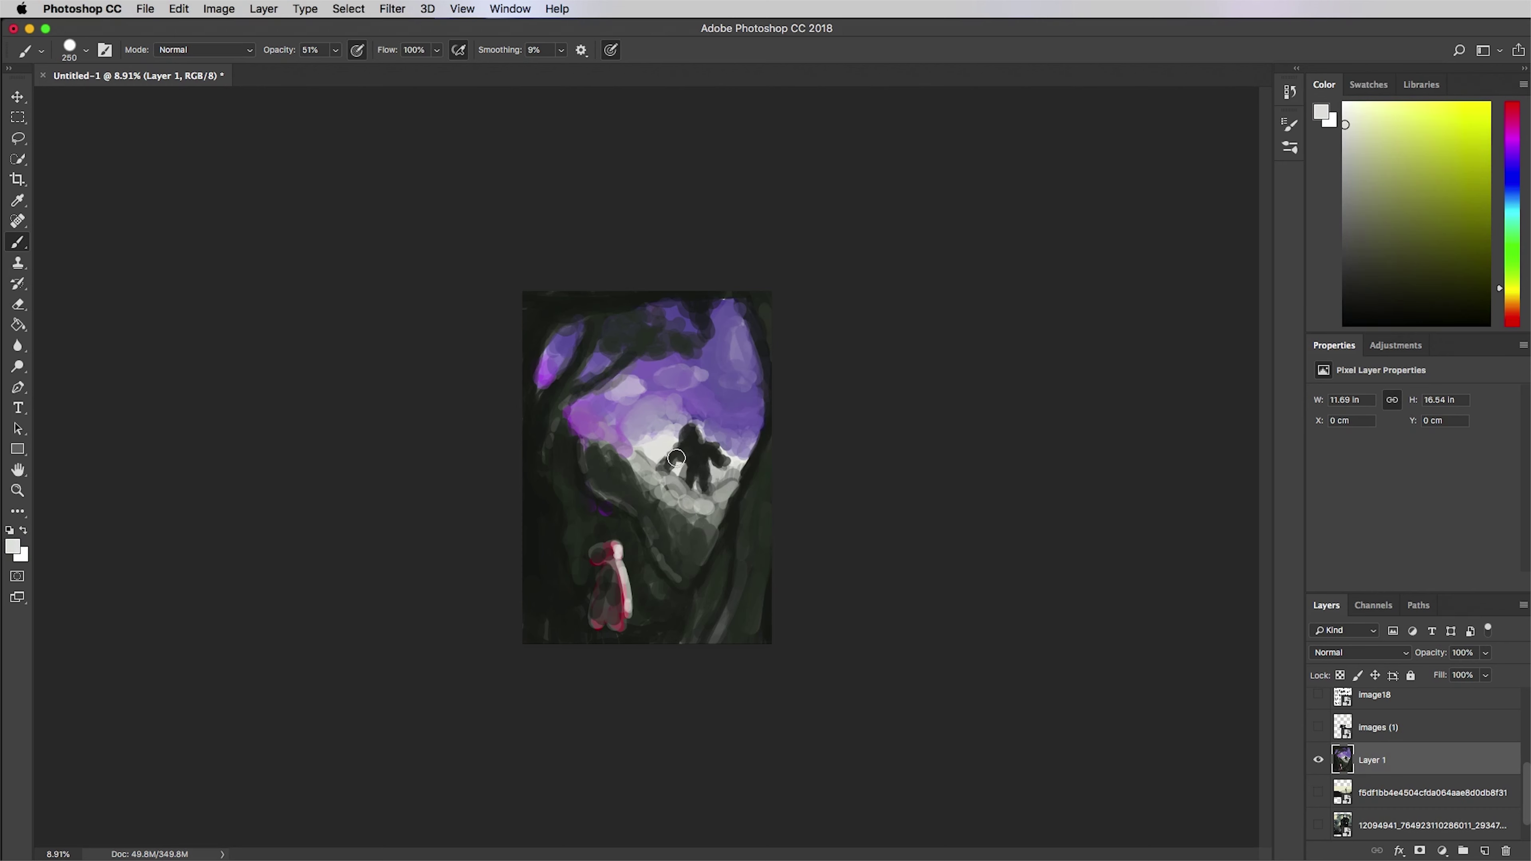
- Blend the horizon glow and clouds into the sky with sampled lavenders and extend the dark foliage over the sky
left_click(654, 430, "alt")
mouse_move(663, 427)
left_mouse_down()
mouse_move(650, 444)
mouse_move(663, 448)
mouse_move(626, 362)
mouse_move(672, 434)
mouse_move(687, 352)
mouse_move(551, 341)
left_mouse_up()
left_click(690, 401, "alt")
left_click(629, 411, "alt")
left_click(630, 387, "alt")
left_click(649, 373, "alt")
left_click(670, 332, "alt")
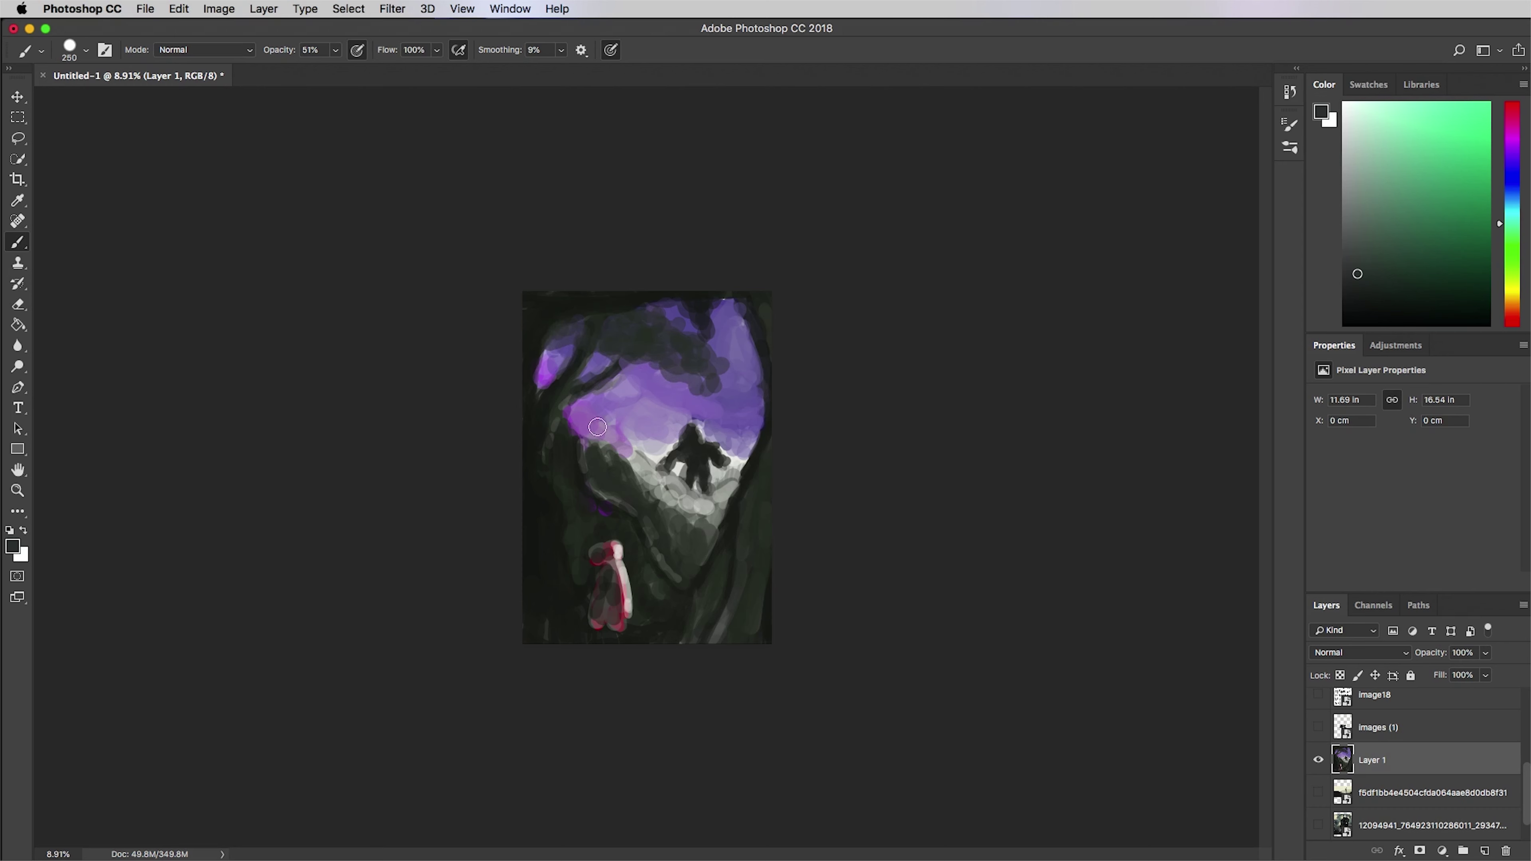
- Paint a dark bush mass on top of the left slope and dab grey over it
left_click_drag(596, 425, 624, 453)
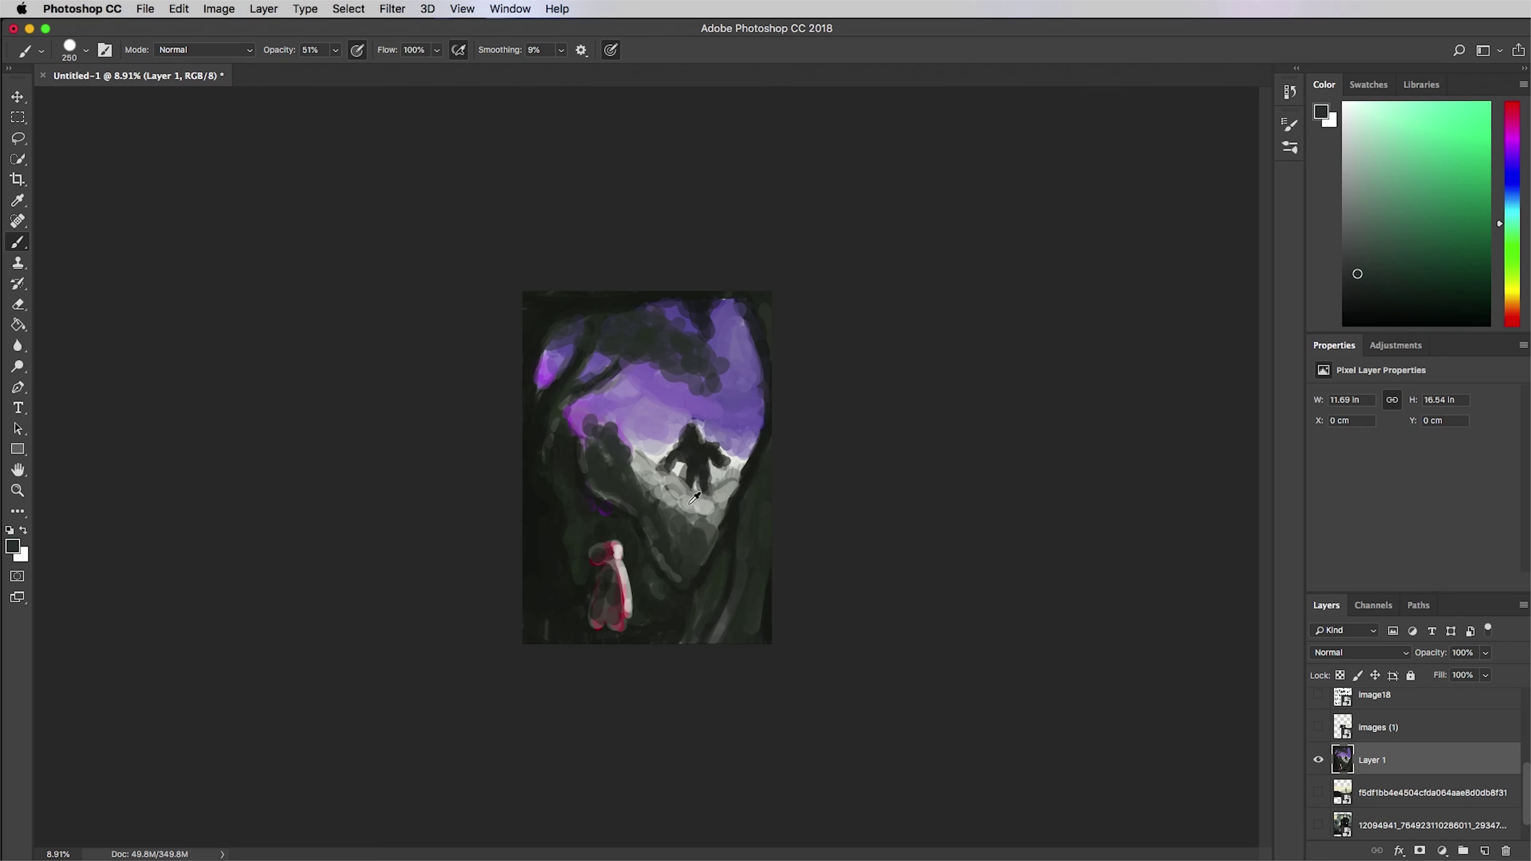
left_click(602, 440)
left_click(608, 459)
scroll(627, 449, "down", 5)
scroll(641, 448, "up", 3)
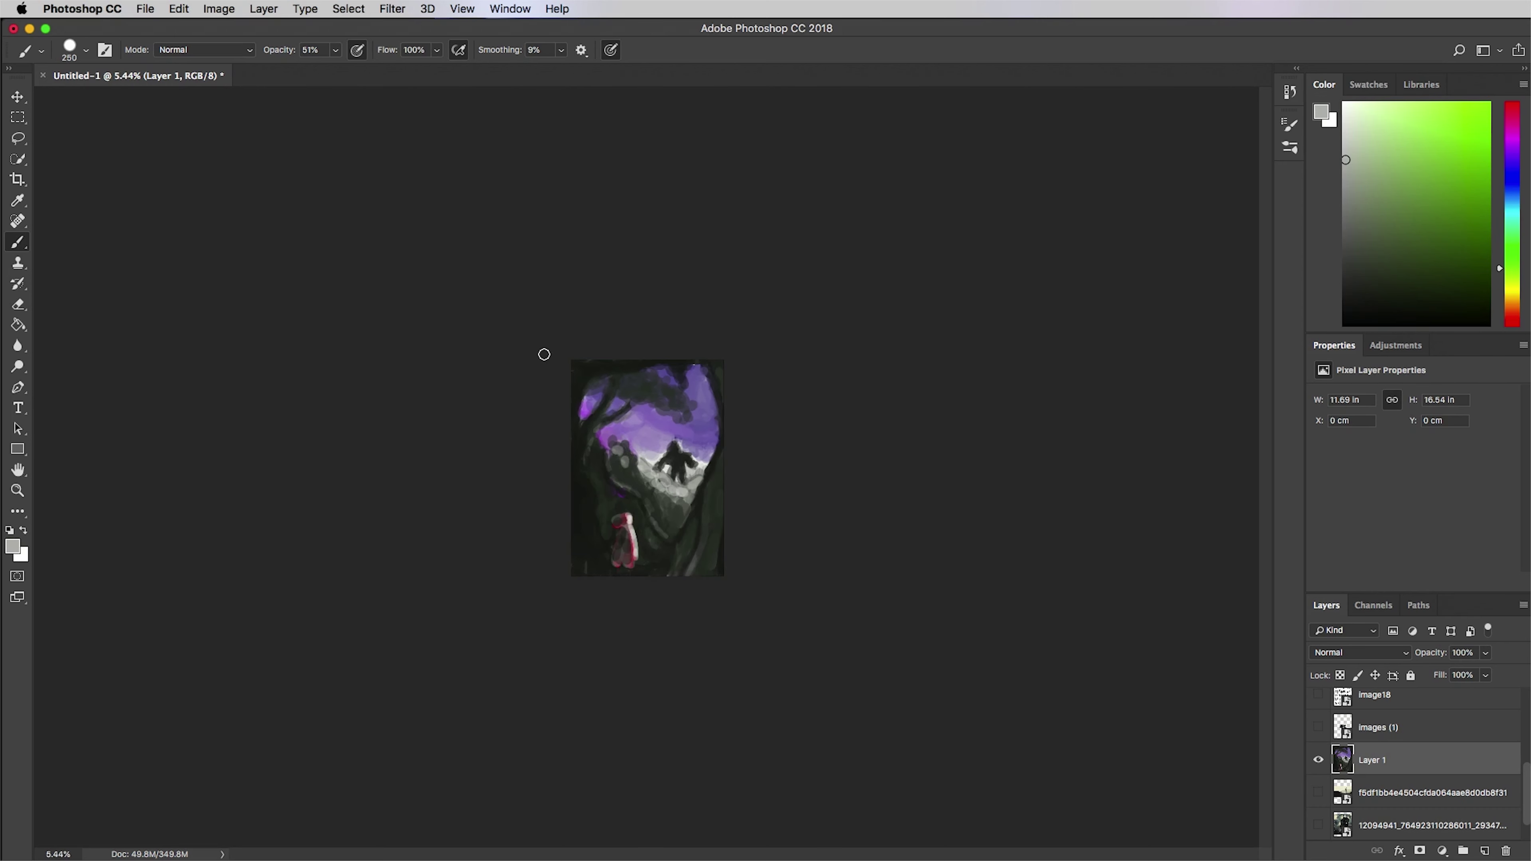
- Rework the hillside between the left slope and the creature with sampled greys and dark greens using a 200 px brush
key("bracketleft")
left_click(719, 462, "alt")
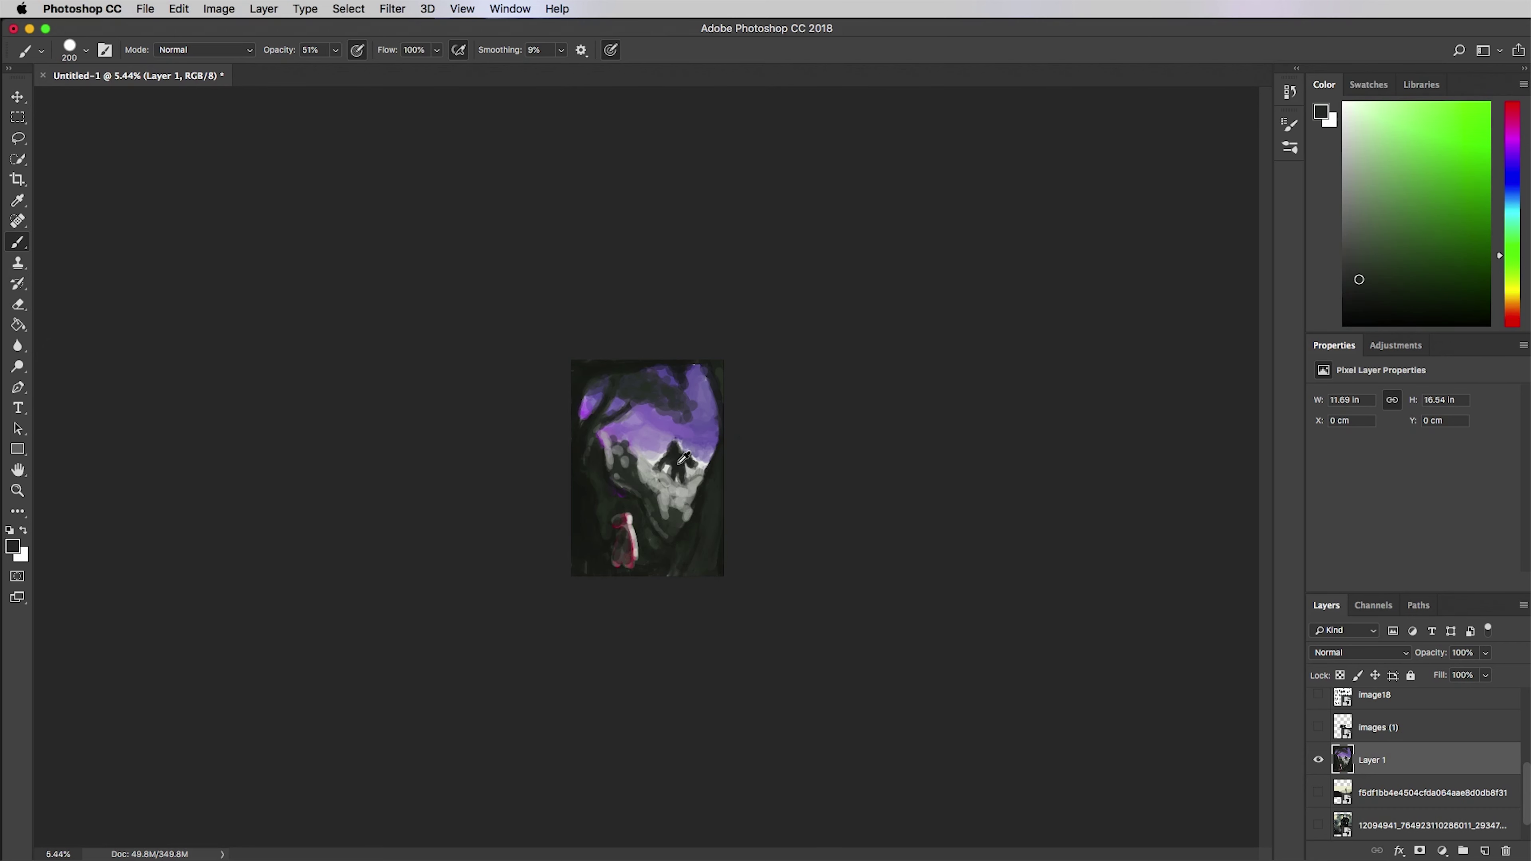
left_click(602, 427, "alt")
left_click(614, 457, "alt")
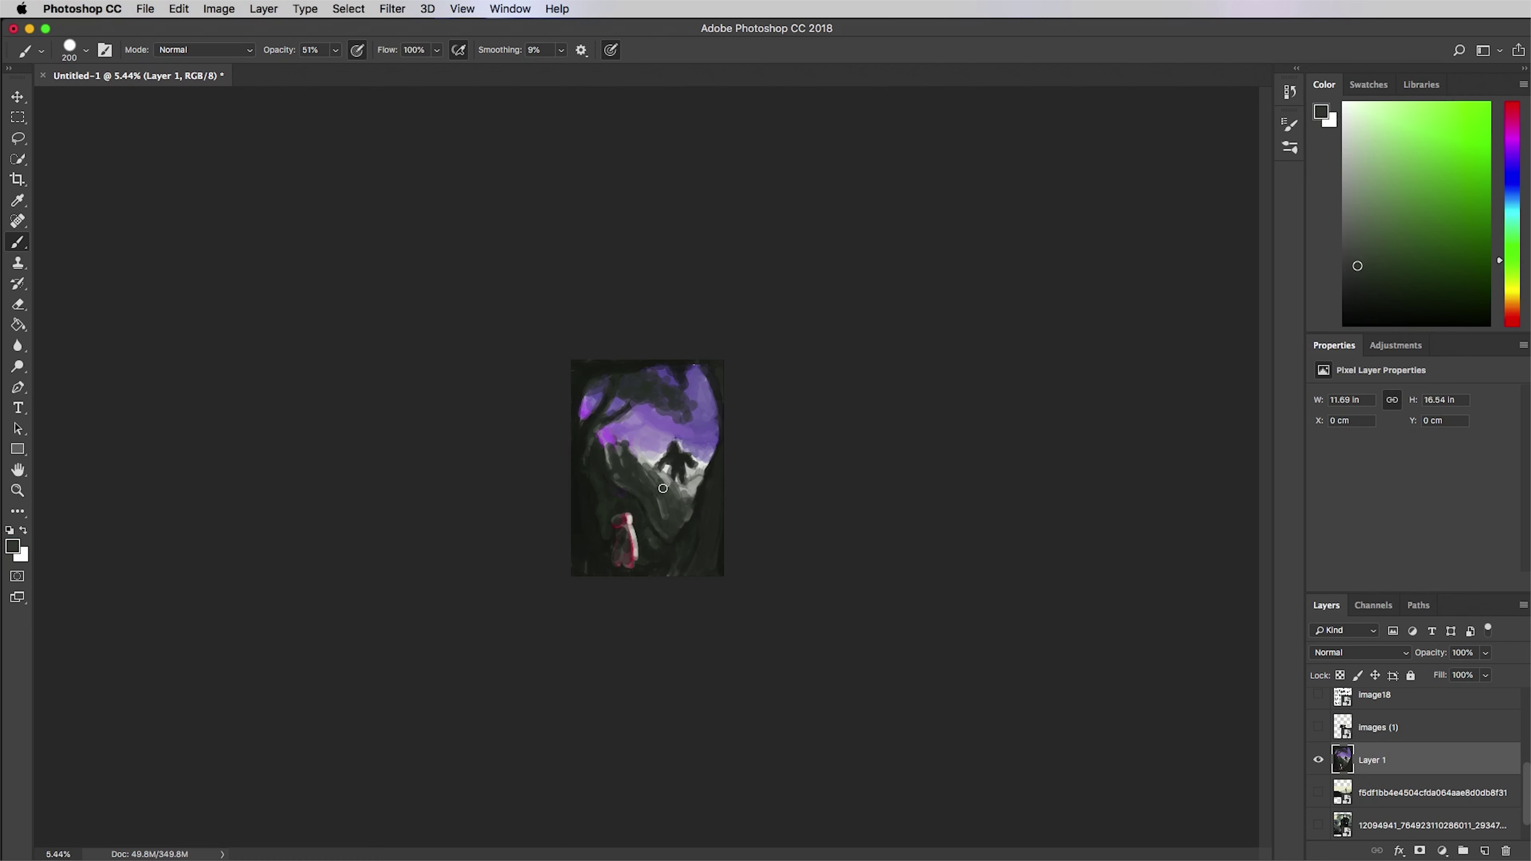
left_click(643, 464, "alt")
left_click(659, 479, "alt")
left_click(683, 489, "alt")
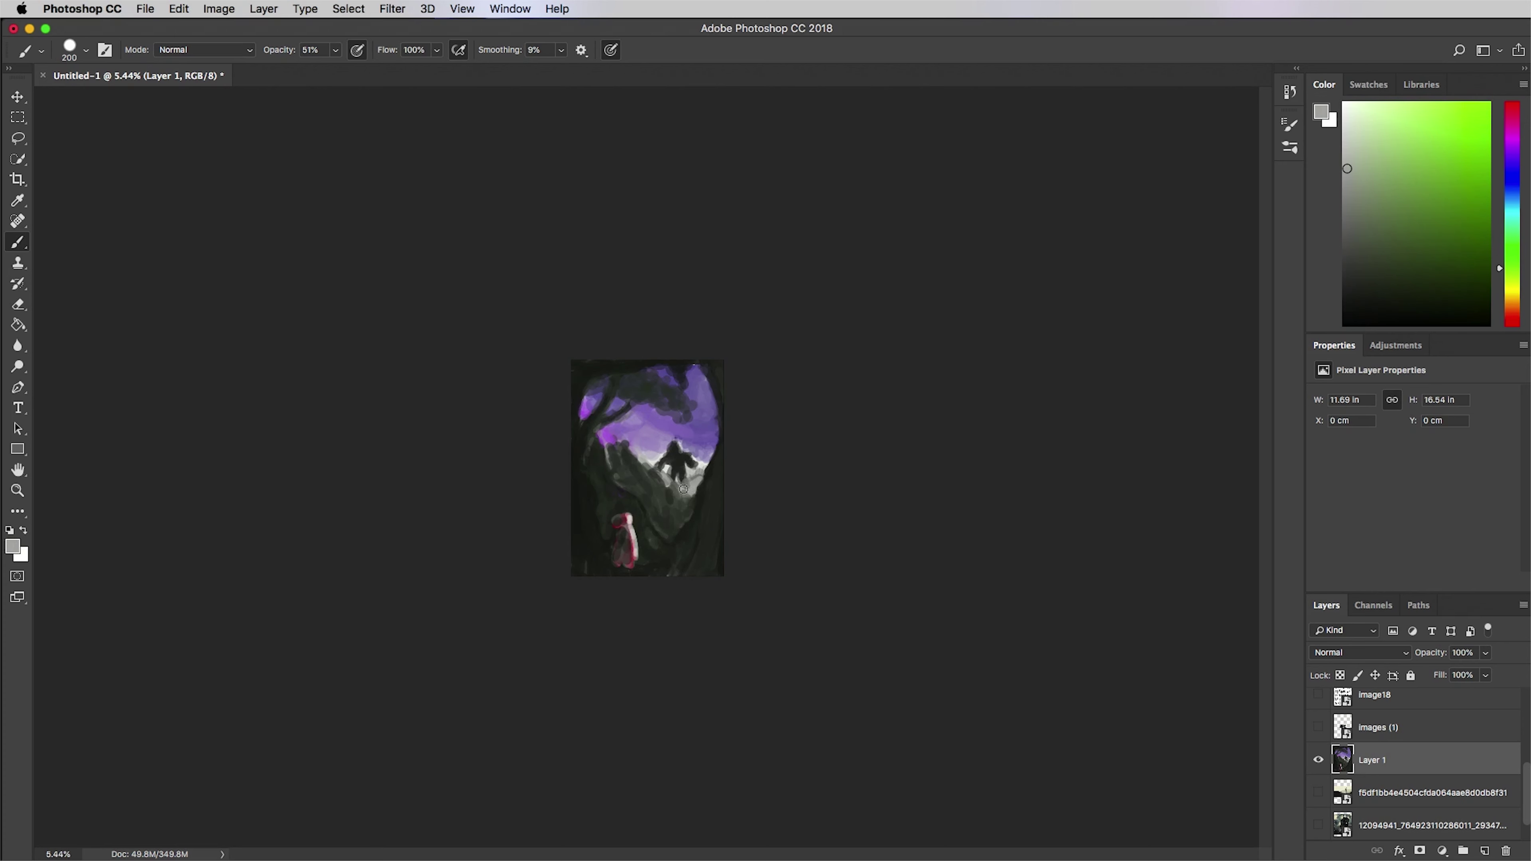
- Create a new layer and paint grey fog over the middle of the scene with an enlarged soft brush
left_click(1497, 850)
key("bracketright")
key("bracketright")
key("bracketright")
key("bracketright")
mouse_move(597, 459)
left_mouse_down()
mouse_move(614, 522)
mouse_move(682, 450)
mouse_move(688, 474)
mouse_move(653, 504)
mouse_move(662, 430)
mouse_move(616, 439)
left_mouse_up()
mouse_move(648, 456)
left_mouse_down()
mouse_move(620, 502)
mouse_move(605, 477)
mouse_move(636, 439)
left_mouse_up()
left_click(86, 50)
double_click(92, 229)
key("bracketright")
key("bracketright")
key("bracketright")
key("bracketright")
key("bracketright")
key("bracketright")
mouse_move(621, 380)
left_mouse_down()
mouse_move(606, 423)
mouse_move(636, 503)
left_mouse_up()
- Erase the fog from the branches, side trunks and most of the figure with an eraser enlarged to 1000 px
left_click(18, 305)
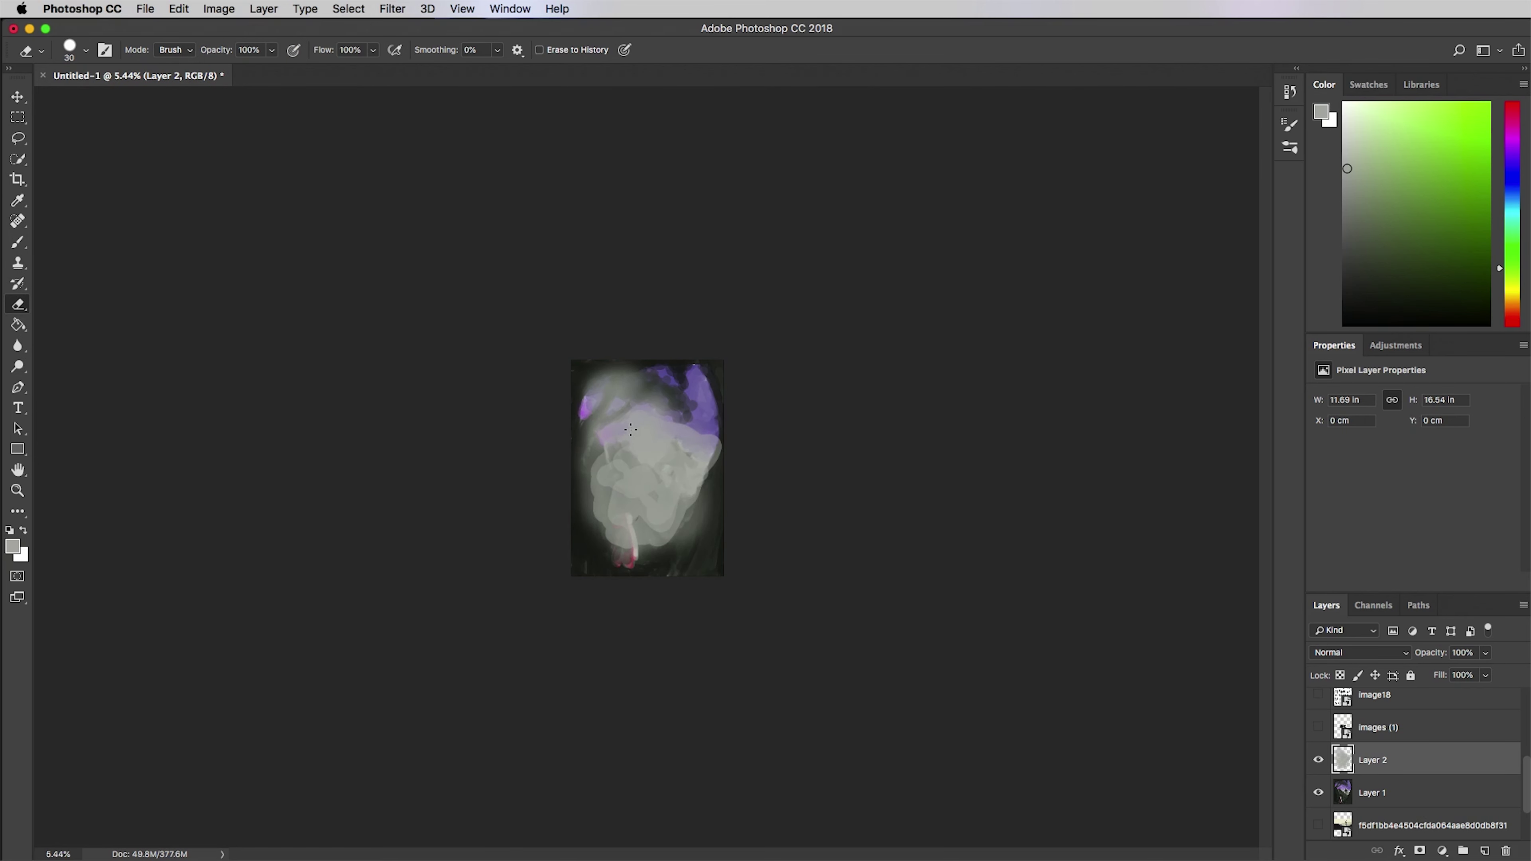
key("bracketright")
key("bracketright")
key("bracketright")
key("bracketright")
key("bracketright")
key("bracketright")
key("bracketright")
key("bracketright")
key("bracketright")
key("bracketright")
key("bracketright")
key("bracketright")
key("bracketright")
key("bracketright")
key("bracketright")
key("bracketright")
key("bracketright")
mouse_move(653, 388)
left_mouse_down()
mouse_move(581, 386)
mouse_move(586, 444)
left_mouse_up()
mouse_move(619, 429)
left_mouse_down()
mouse_move(628, 461)
mouse_move(670, 391)
left_mouse_up()
key("super+z")
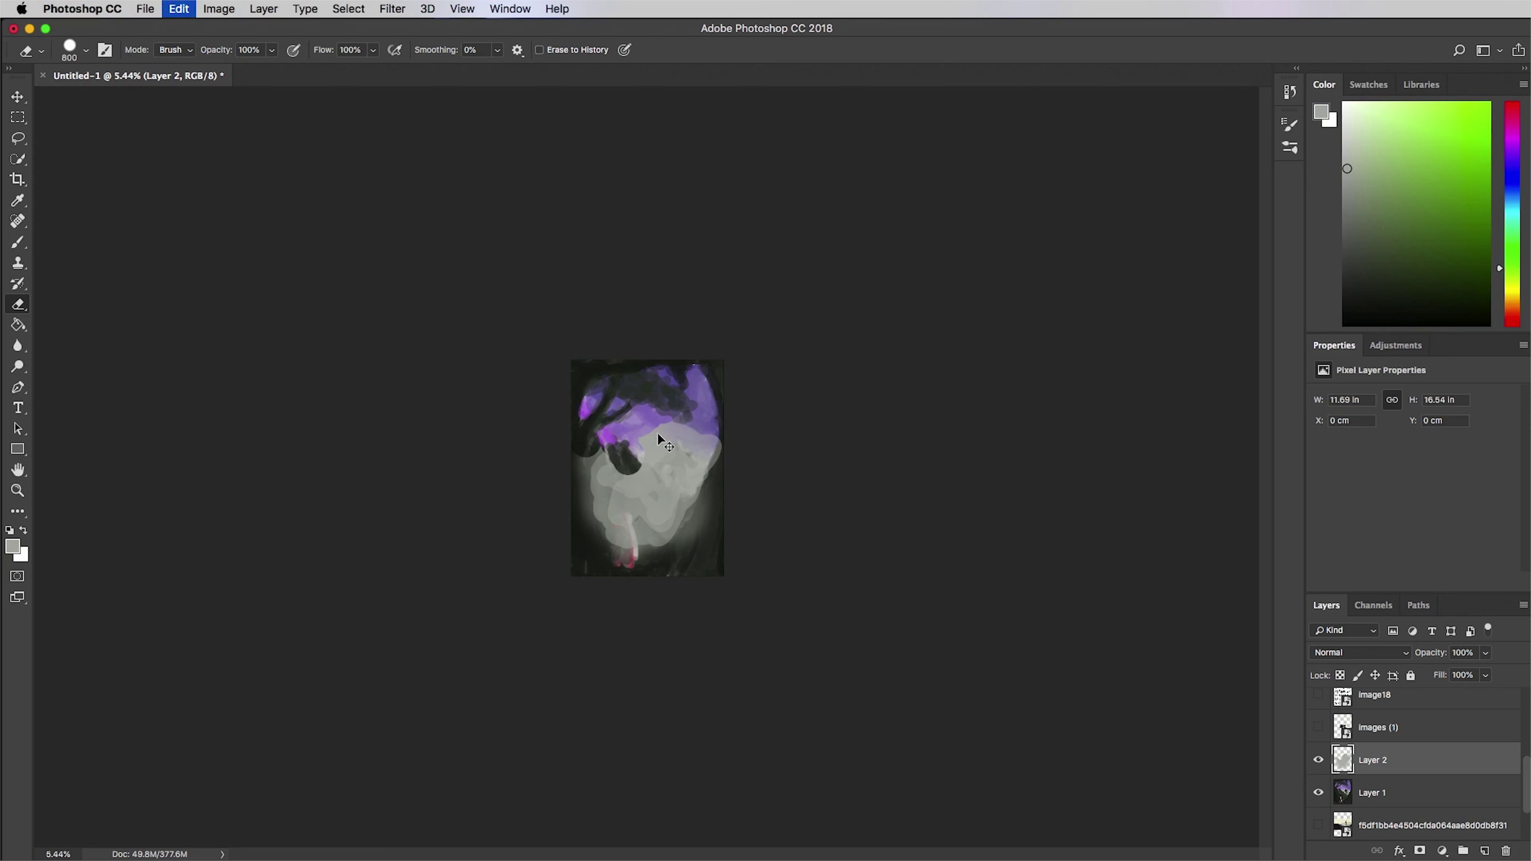
key("super+z")
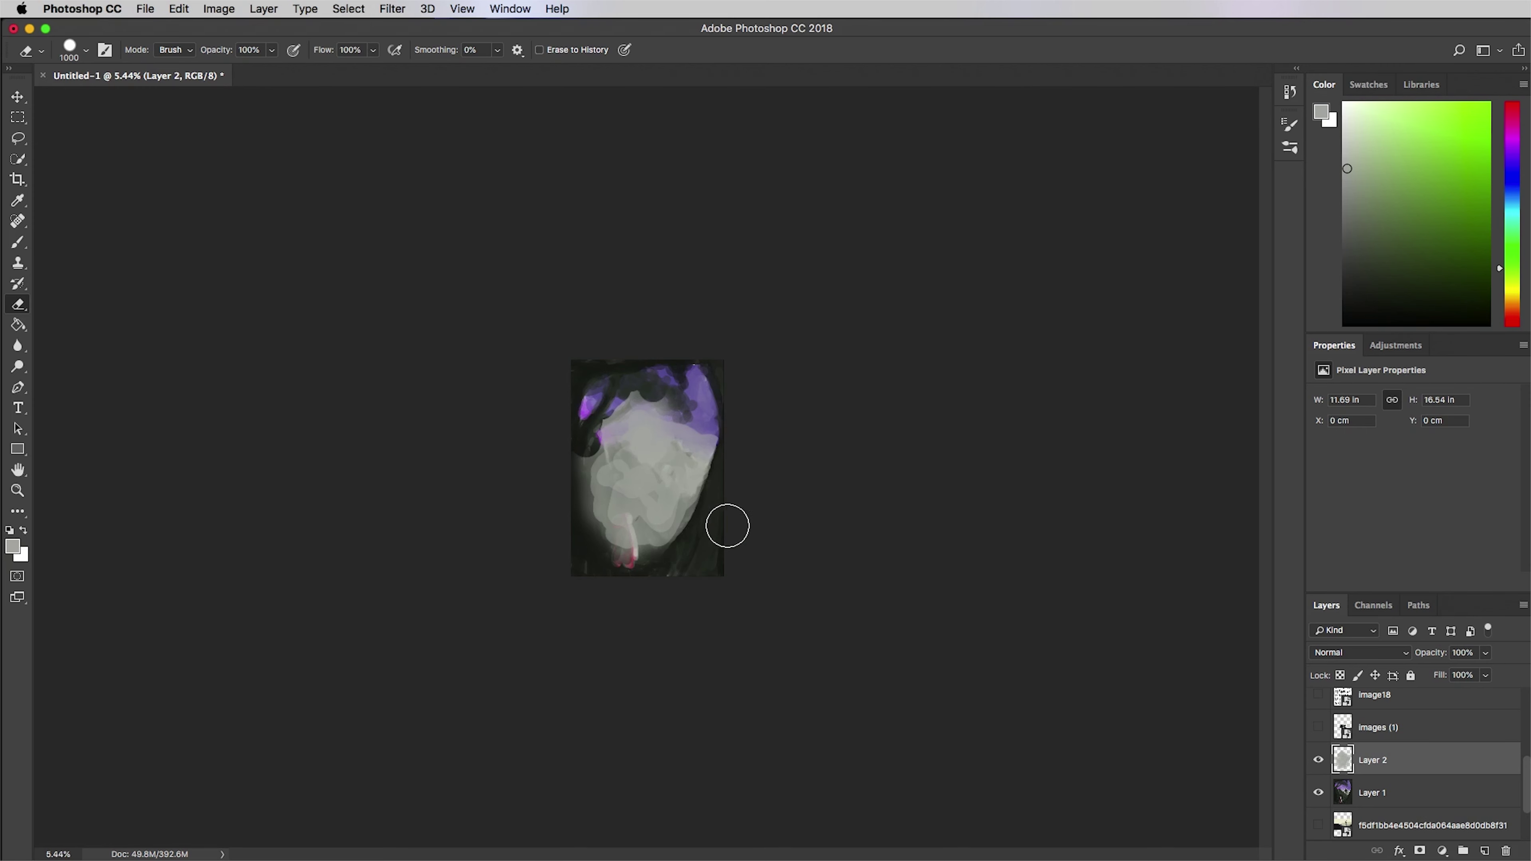
mouse_move(603, 531)
left_mouse_down()
mouse_move(582, 462)
mouse_move(621, 549)
left_mouse_up()
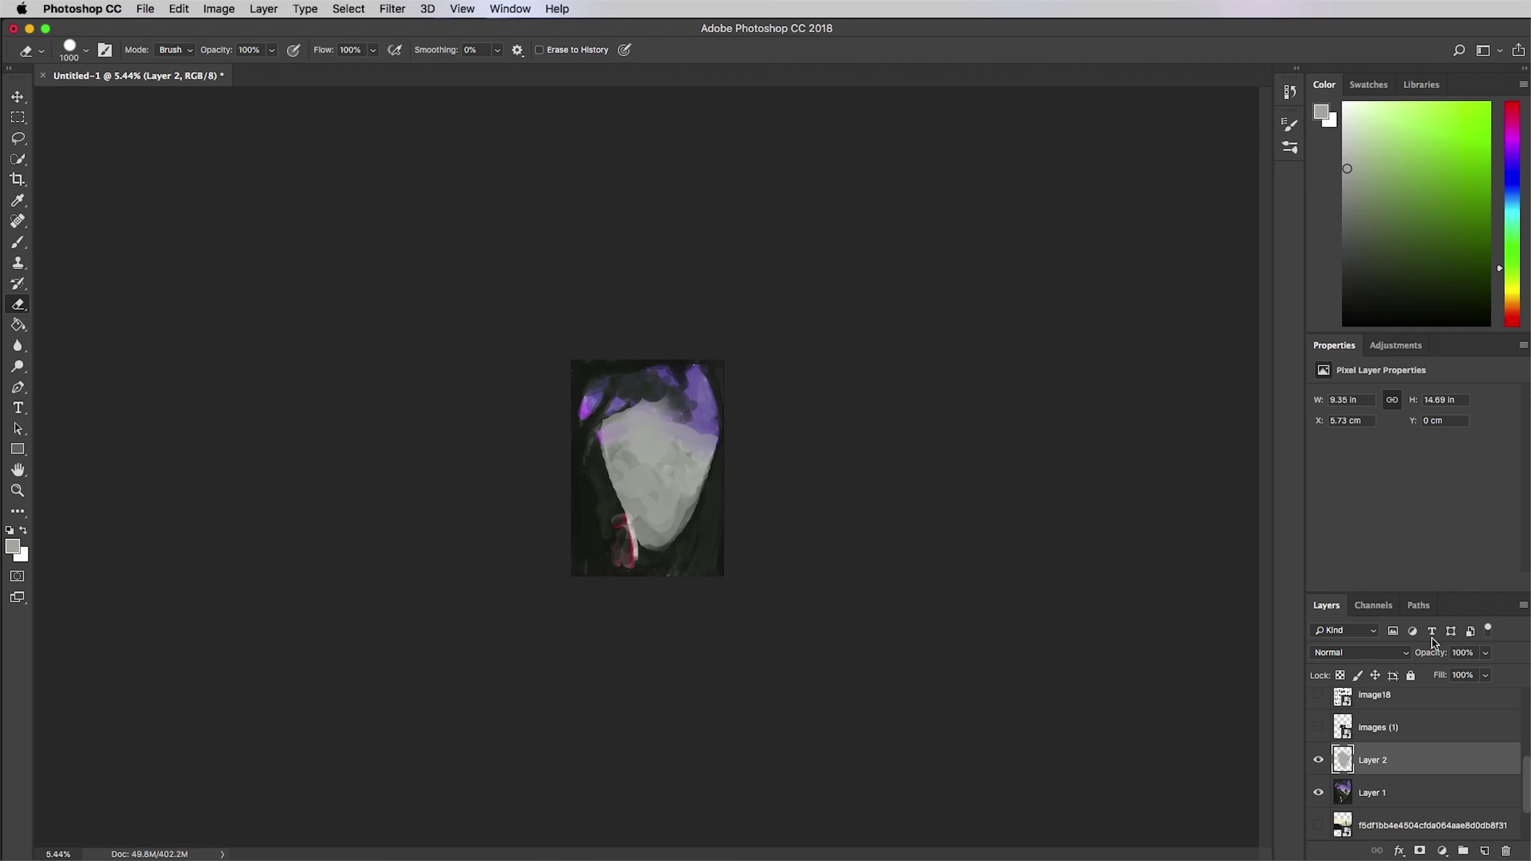
left_click(392, 8)
mouse_move(410, 198)
left_click(667, 278)
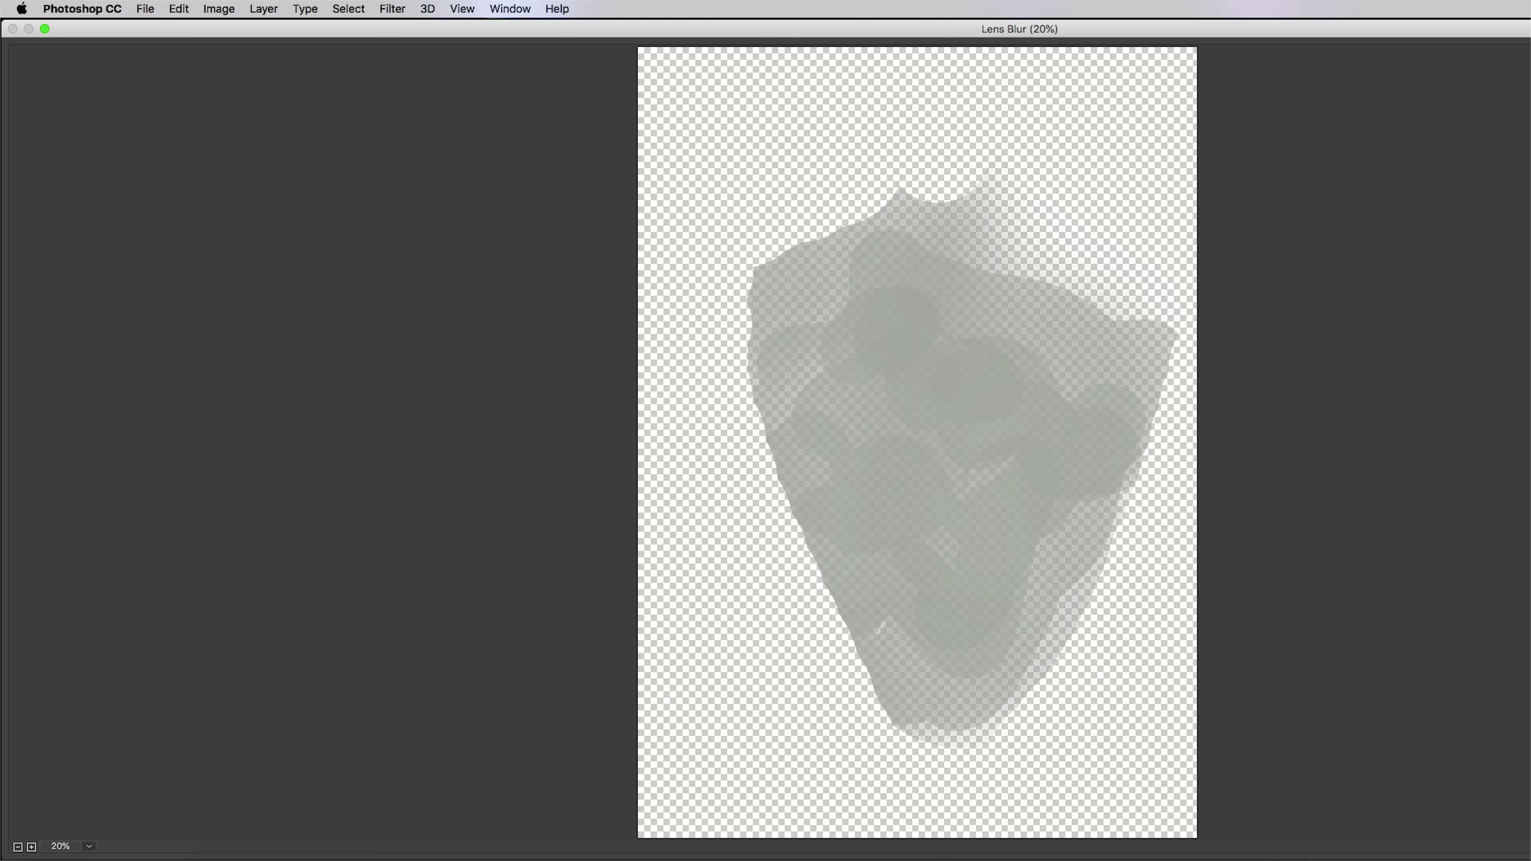
key("Escape")
- Apply a Gaussian Blur with a 141.3 pixel radius to the fog layer
left_click(392, 8)
mouse_move(410, 197)
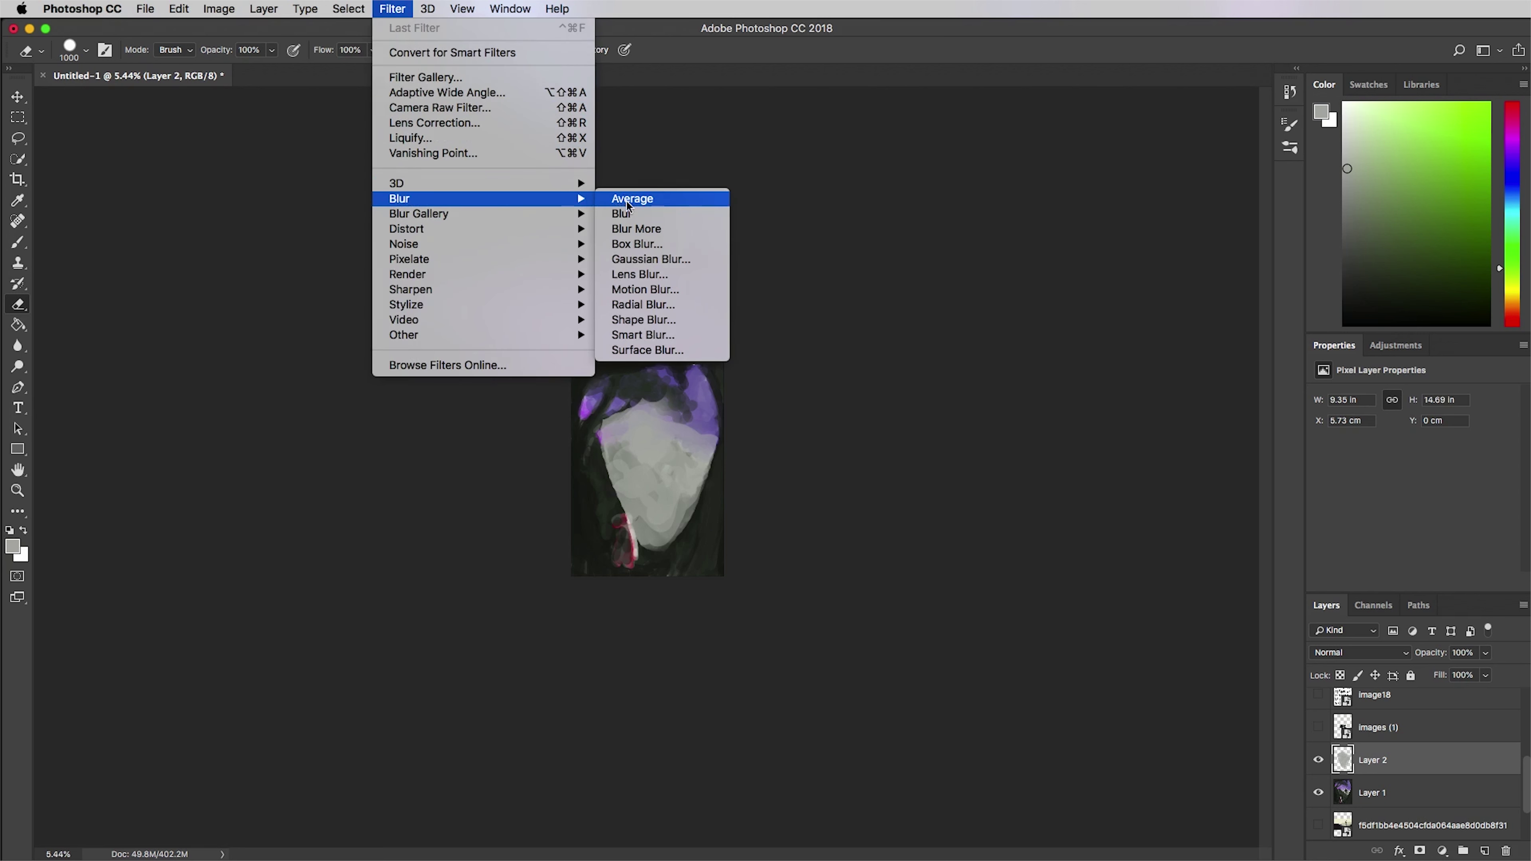
left_click(657, 266)
left_click(1109, 236)
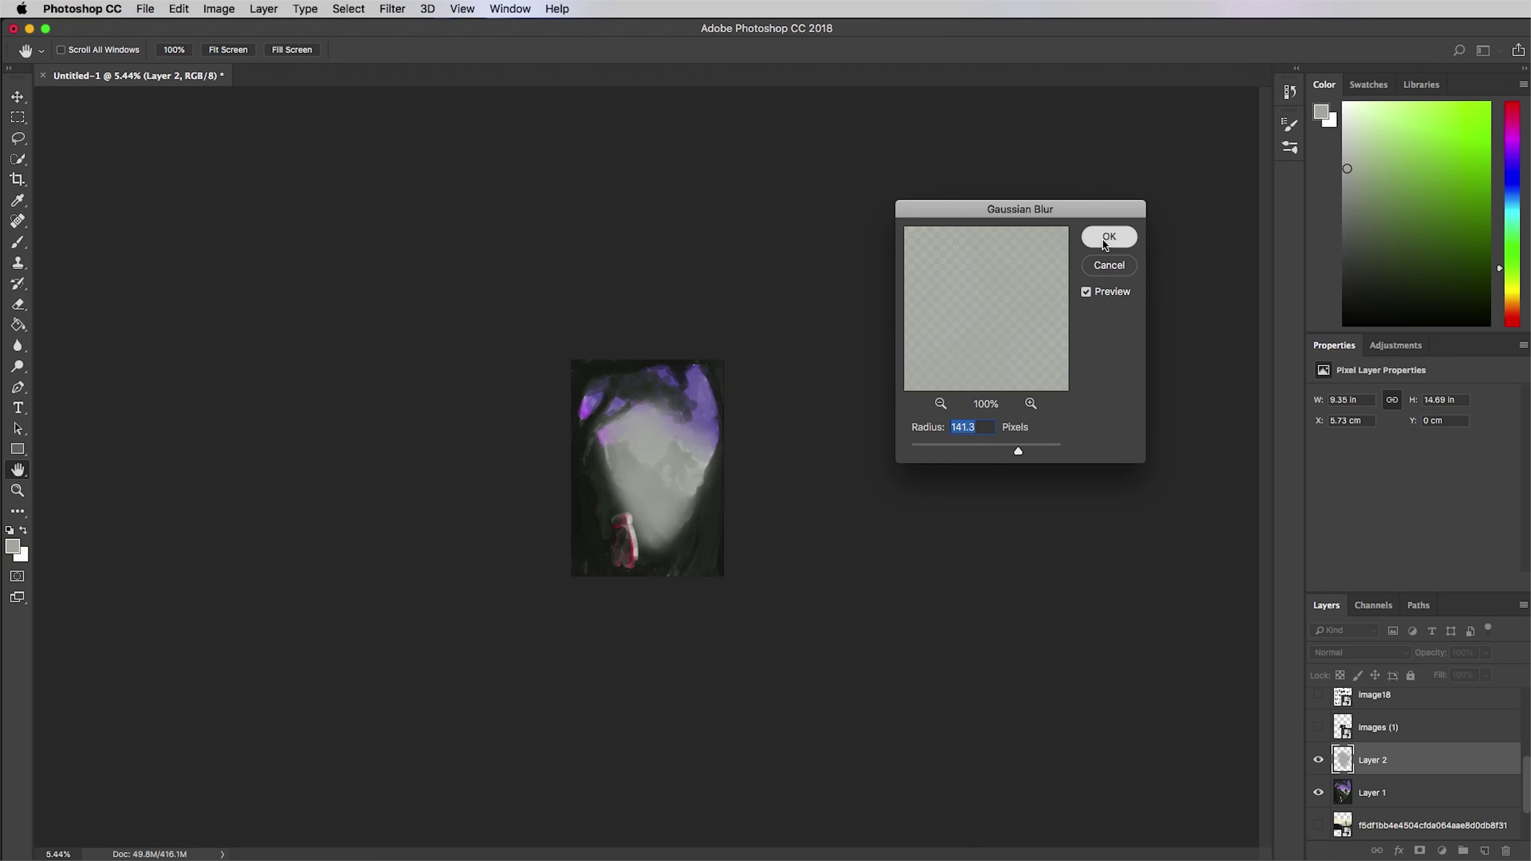
- Lower the fog layer's opacity to 60% and softly erase fog around the trunks and slope at 24% eraser opacity
left_click(1486, 653)
mouse_move(1488, 671)
left_mouse_down()
mouse_move(1454, 676)
mouse_move(1454, 691)
left_mouse_up()
left_click(21, 306)
mouse_move(266, 53)
left_mouse_down()
mouse_move(236, 73)
mouse_move(248, 75)
left_mouse_up()
mouse_move(573, 462)
left_mouse_down()
mouse_move(645, 546)
mouse_move(647, 525)
left_mouse_up()
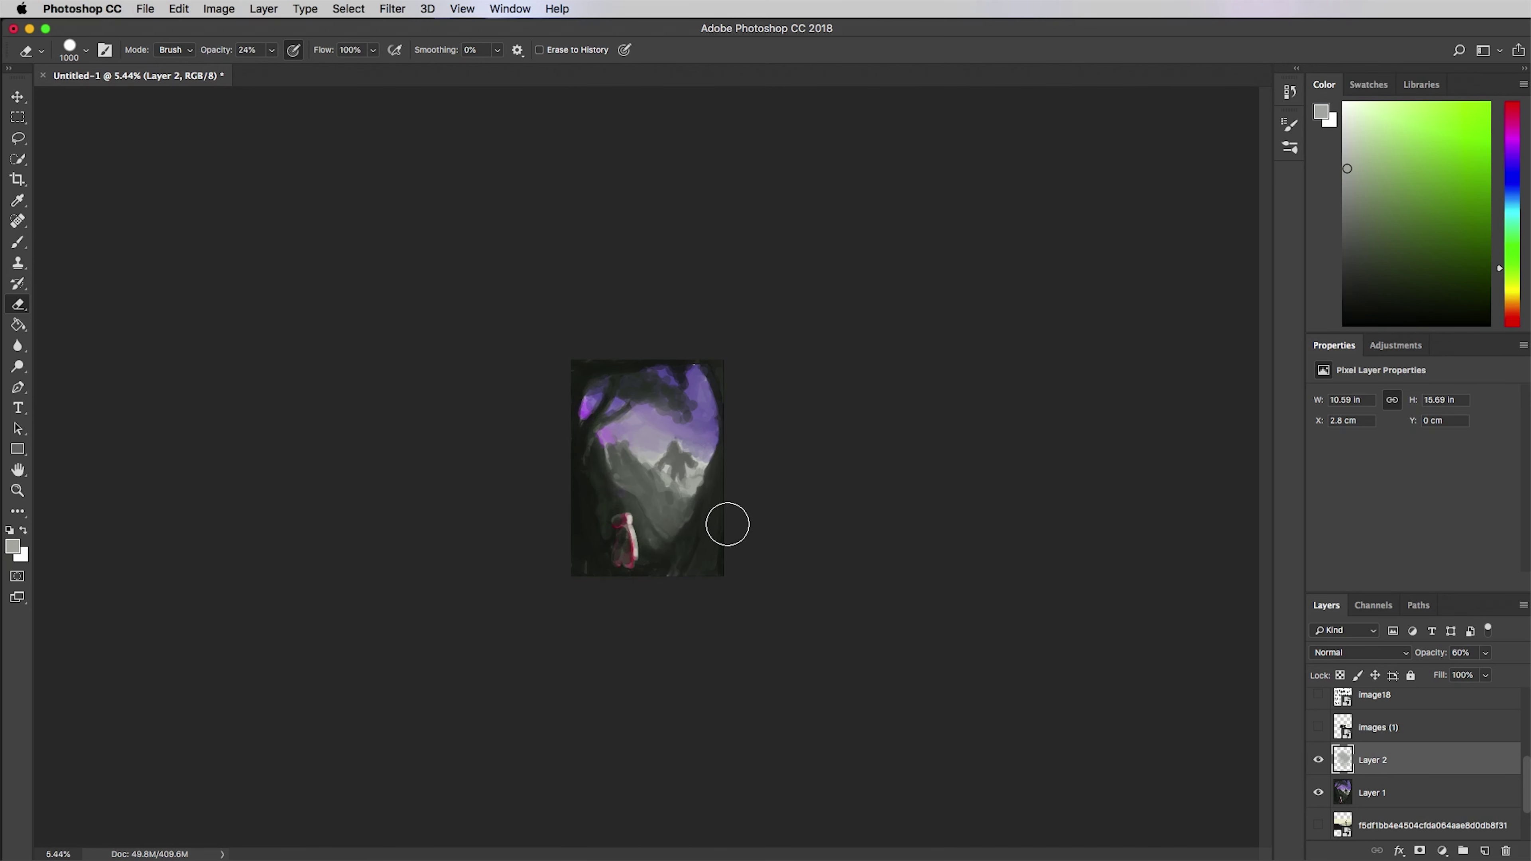
- Softly erase more fog around the figure and slope, and merge the fog layer with Layer 1
left_click_drag(593, 486, 646, 648)
left_click(1385, 790, "shift")
key("super+e")
- Repaint the figure's red cloak and hood in dark green with a 175 px brush and trim their edges with sampled dark tones
left_click(16, 491)
left_click(656, 545)
left_click(657, 546)
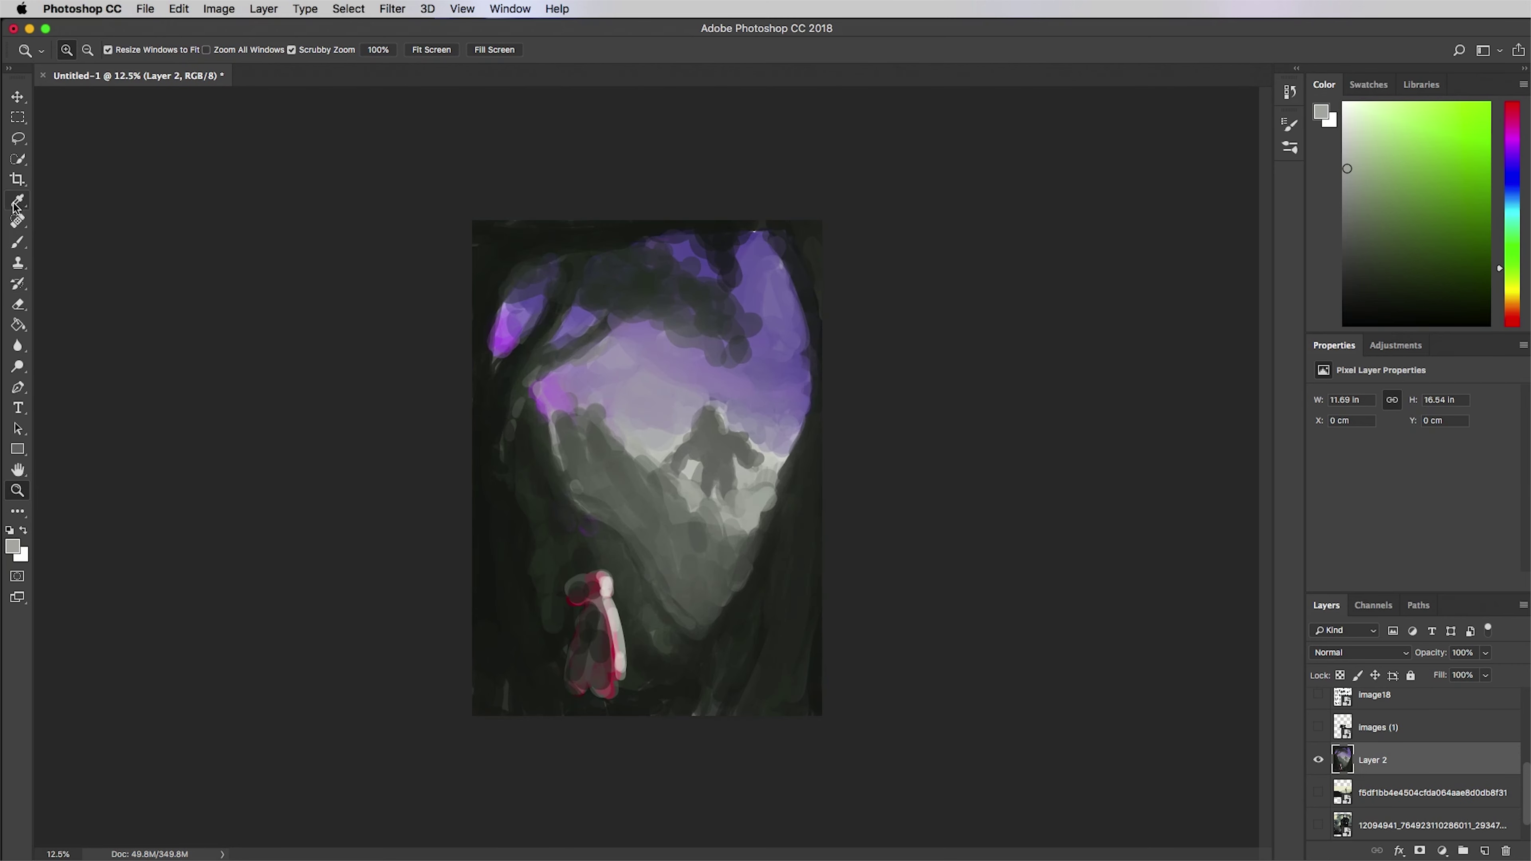
left_click(17, 242)
left_click(16, 491)
left_click(597, 564)
left_click(597, 564)
scroll(597, 564, "down", 6)
key("b")
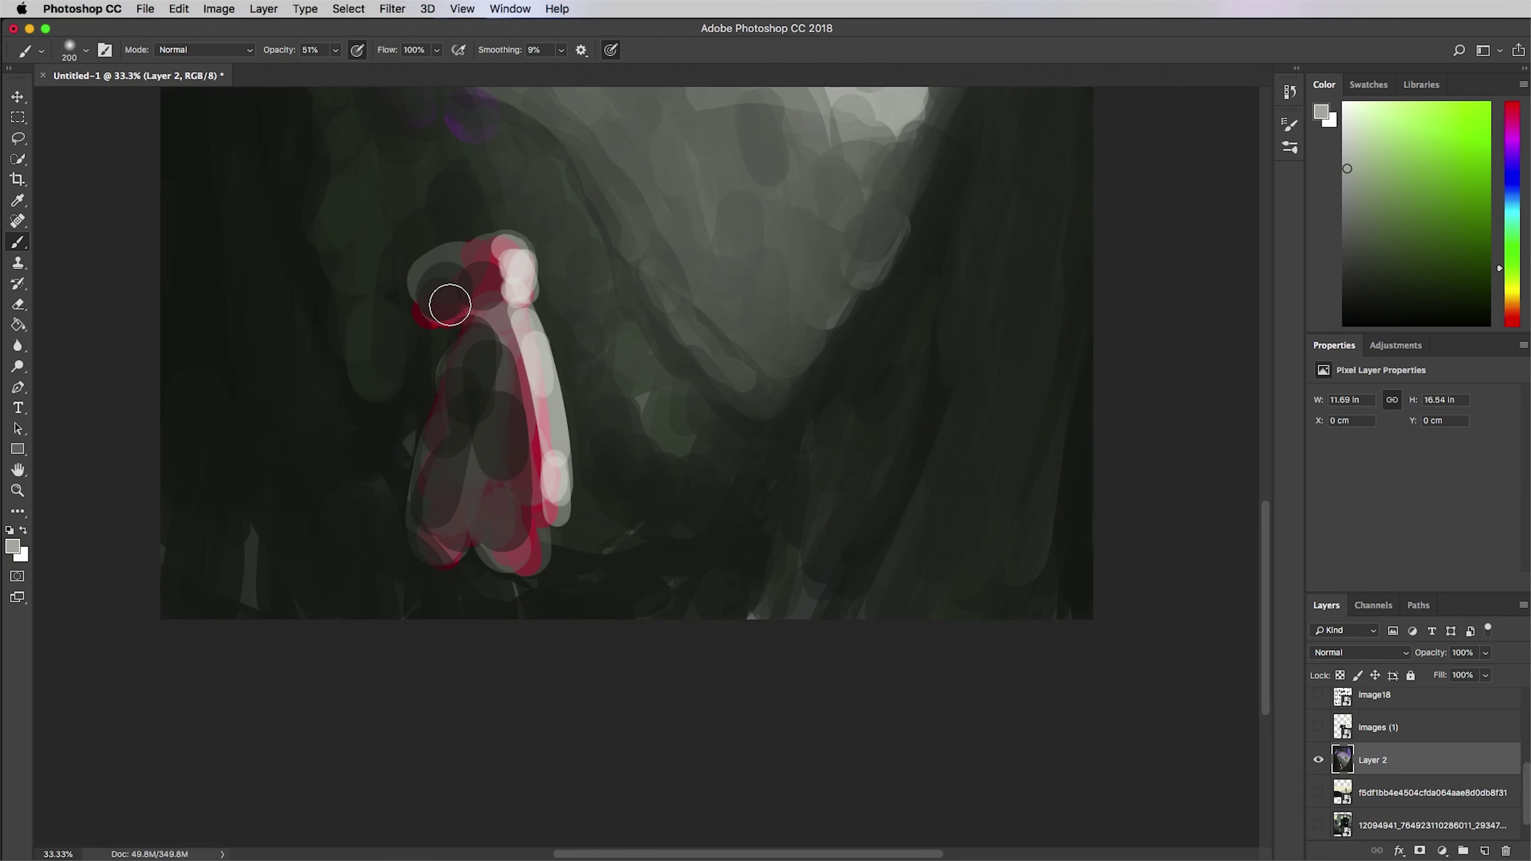
left_click(12, 546)
left_click(781, 425)
left_click(754, 321)
left_click(781, 440)
left_click_drag(755, 387, 743, 422)
key("Return")
key("bracketleft")
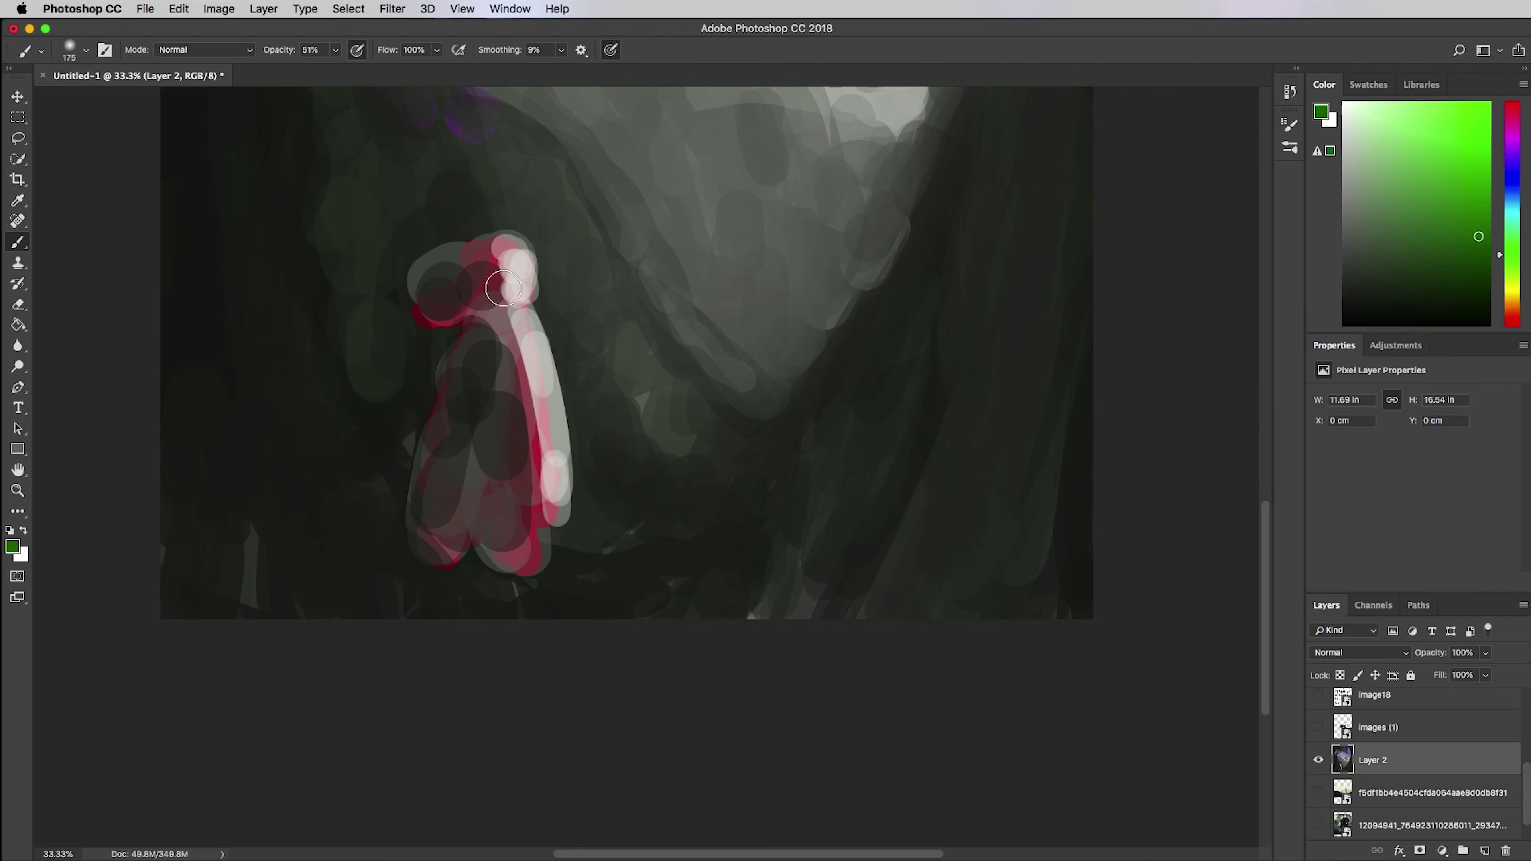
mouse_move(438, 273)
left_mouse_down()
mouse_move(495, 235)
mouse_move(507, 248)
mouse_move(440, 272)
mouse_move(518, 323)
mouse_move(486, 261)
mouse_move(473, 266)
mouse_move(546, 485)
mouse_move(543, 397)
mouse_move(527, 404)
mouse_move(471, 308)
mouse_move(418, 512)
mouse_move(442, 456)
mouse_move(419, 339)
mouse_move(505, 249)
mouse_move(482, 297)
mouse_move(467, 457)
mouse_move(525, 566)
mouse_move(487, 459)
mouse_move(506, 334)
mouse_move(533, 519)
mouse_move(556, 534)
mouse_move(591, 471)
mouse_move(531, 560)
mouse_move(471, 539)
left_mouse_up()
left_click(566, 573, "alt")
left_click_drag(448, 324, 356, 387)
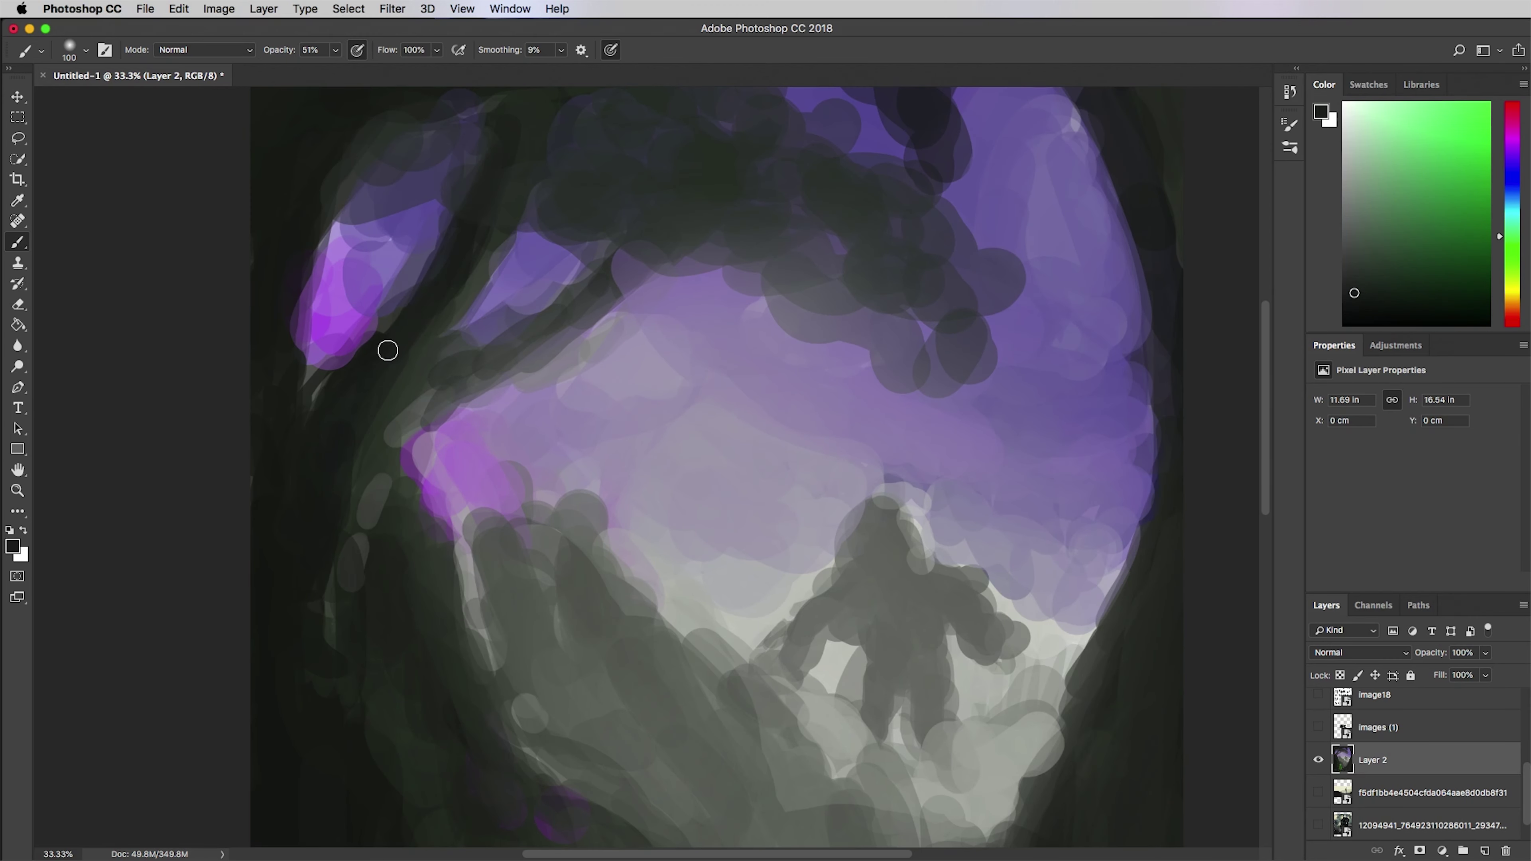
- Refine the upper-left trunk and branch around the purple sky gaps with sampled dark tones and a 100 px brush
left_click_drag(387, 349, 483, 260)
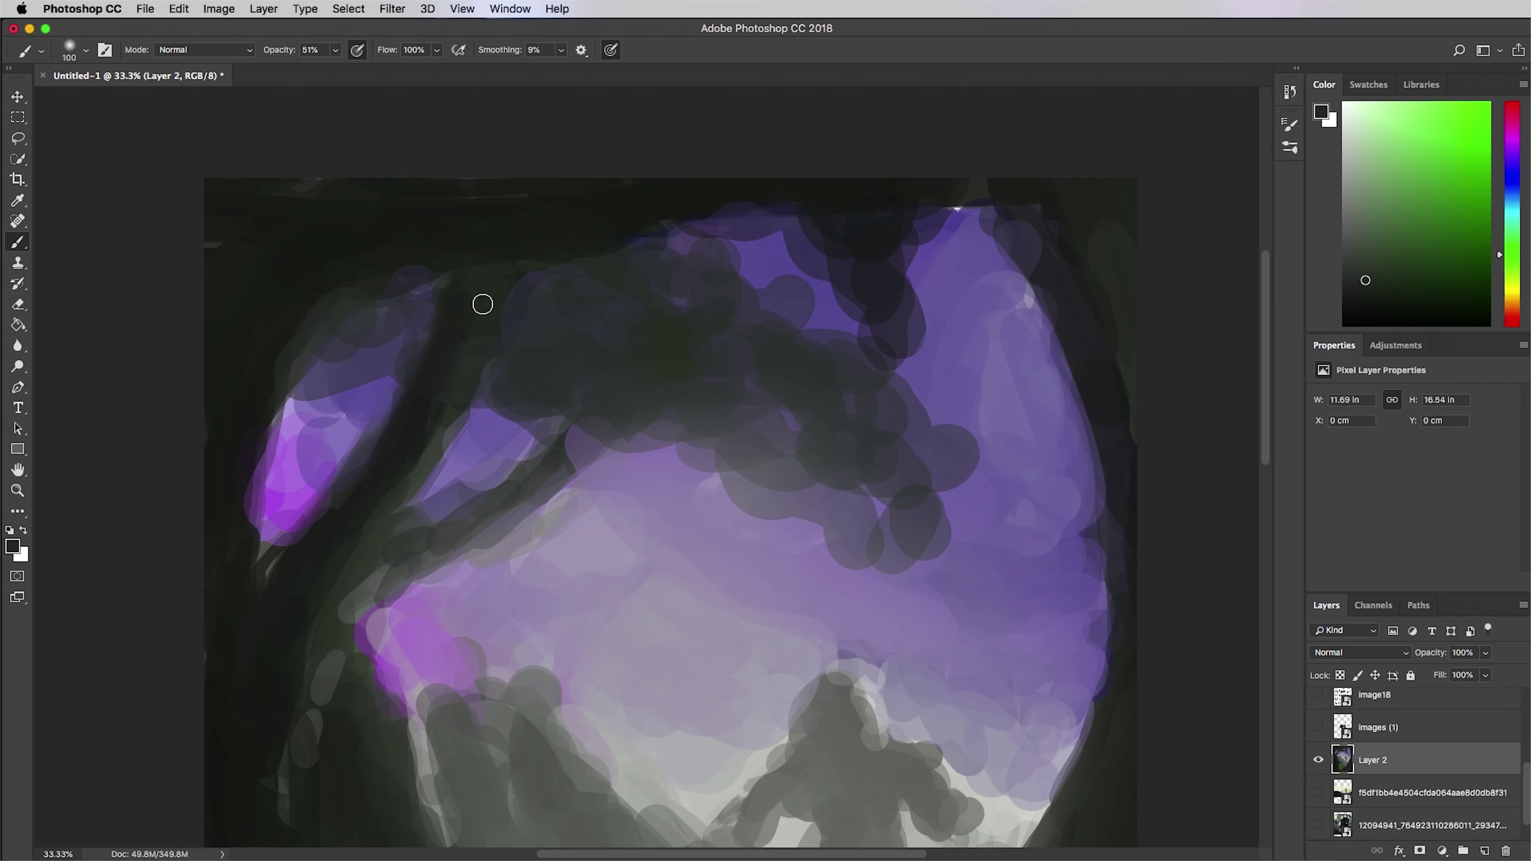
left_click(411, 460, "alt")
left_click_drag(338, 362, 422, 277)
left_click(536, 365, "alt")
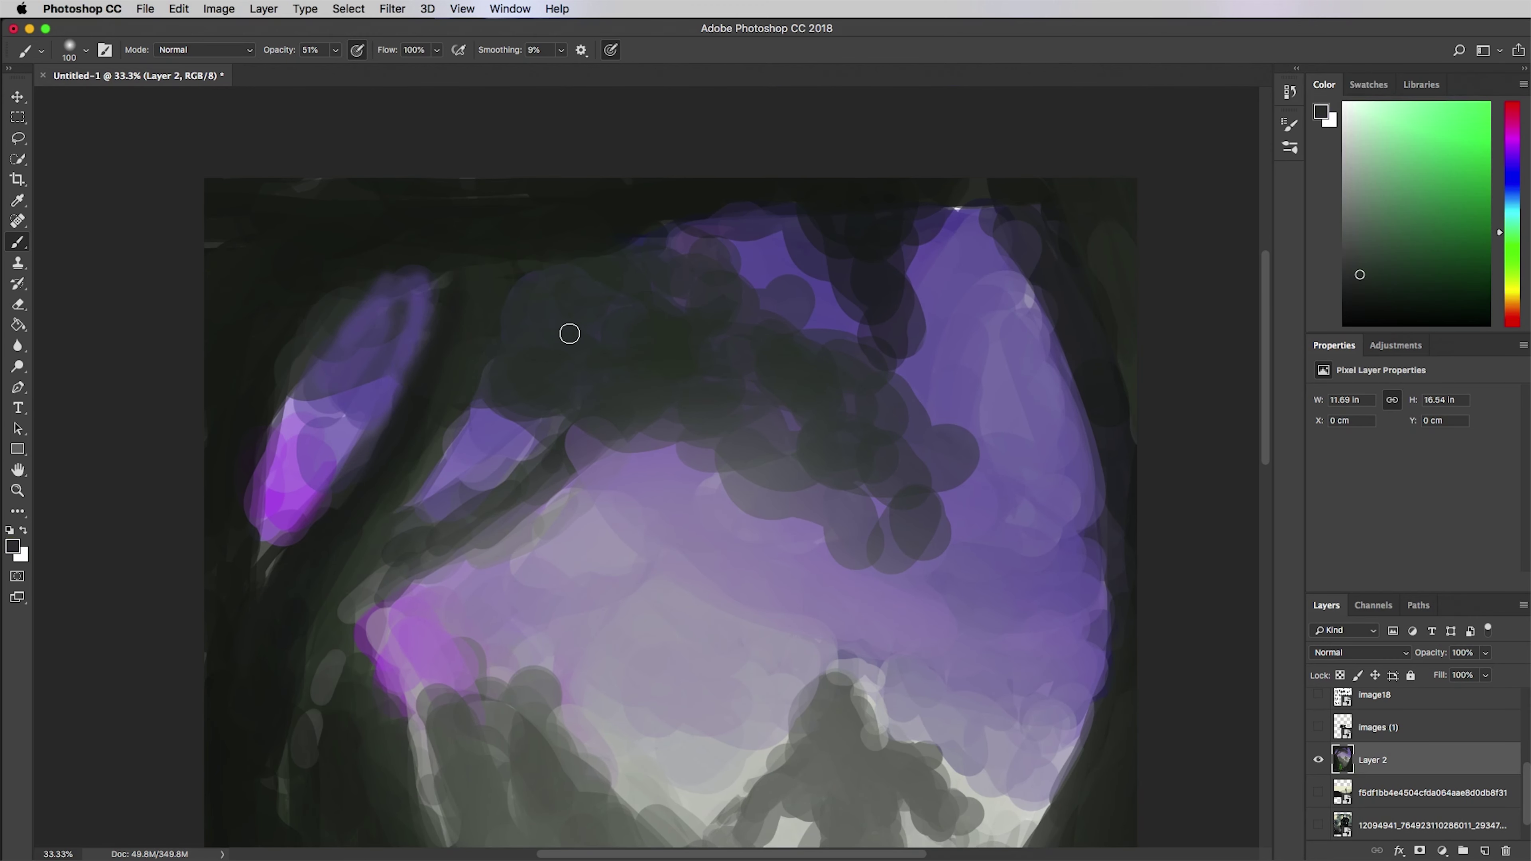
left_click(569, 459, "alt")
mouse_move(573, 452)
left_mouse_down()
mouse_move(437, 567)
mouse_move(562, 419)
left_mouse_up()
left_click(376, 532, "alt")
left_click(427, 466, "alt")
left_click_drag(452, 495, 495, 403)
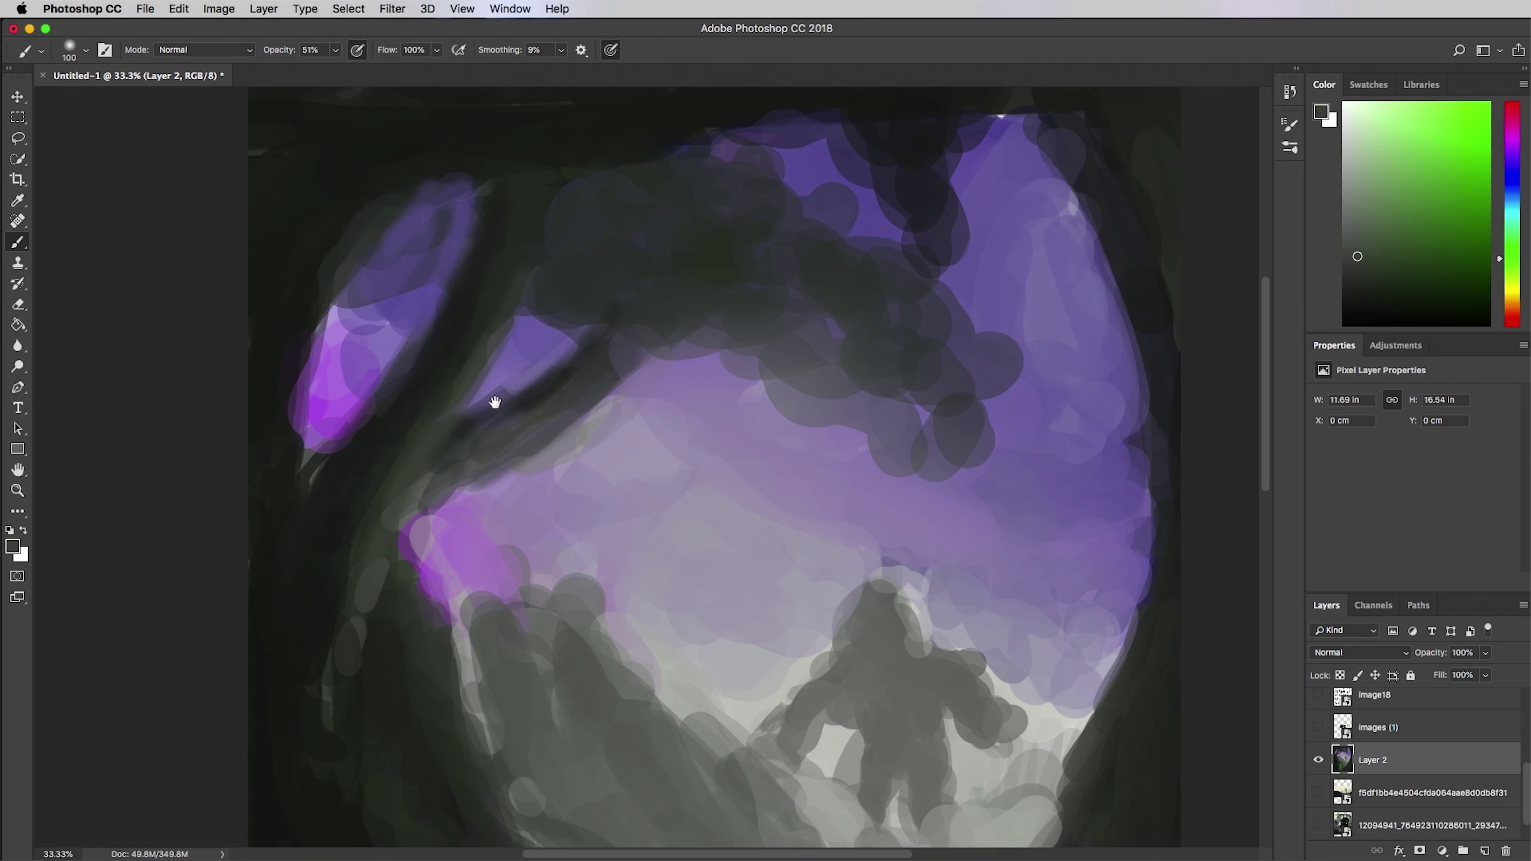
- Paint sampled dark background tones around the green figure to sharpen the silhouette of its hood, sides and hem
scroll(495, 402, "down", 10)
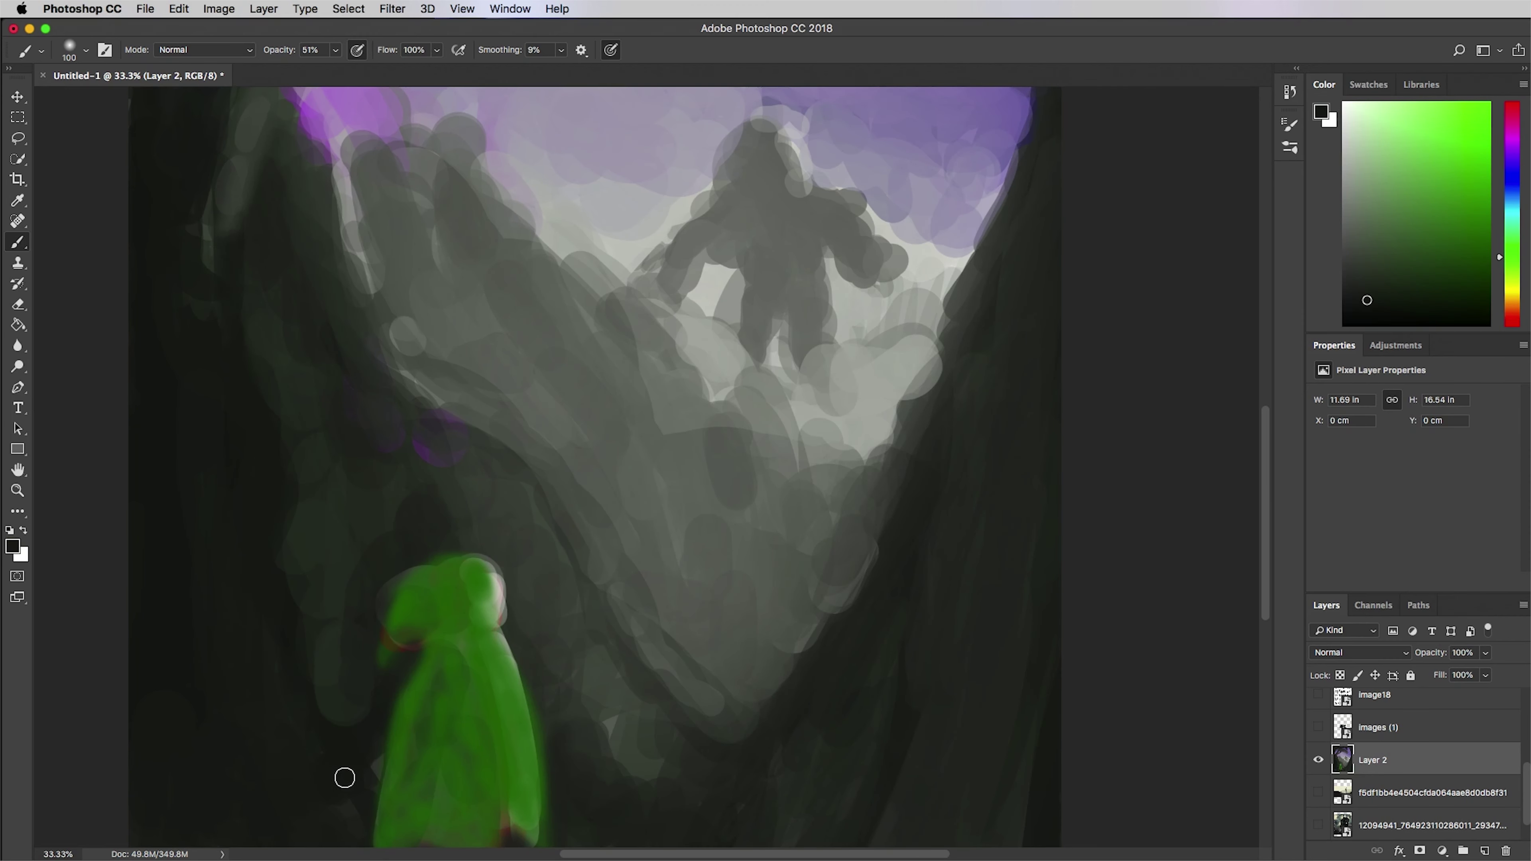
left_click_drag(345, 778, 250, 527)
left_click(304, 371, "alt")
left_click_drag(284, 420, 297, 390)
left_click(312, 411, "alt")
mouse_move(313, 410)
left_mouse_down()
mouse_move(301, 392)
mouse_move(385, 302)
mouse_move(284, 522)
left_mouse_up()
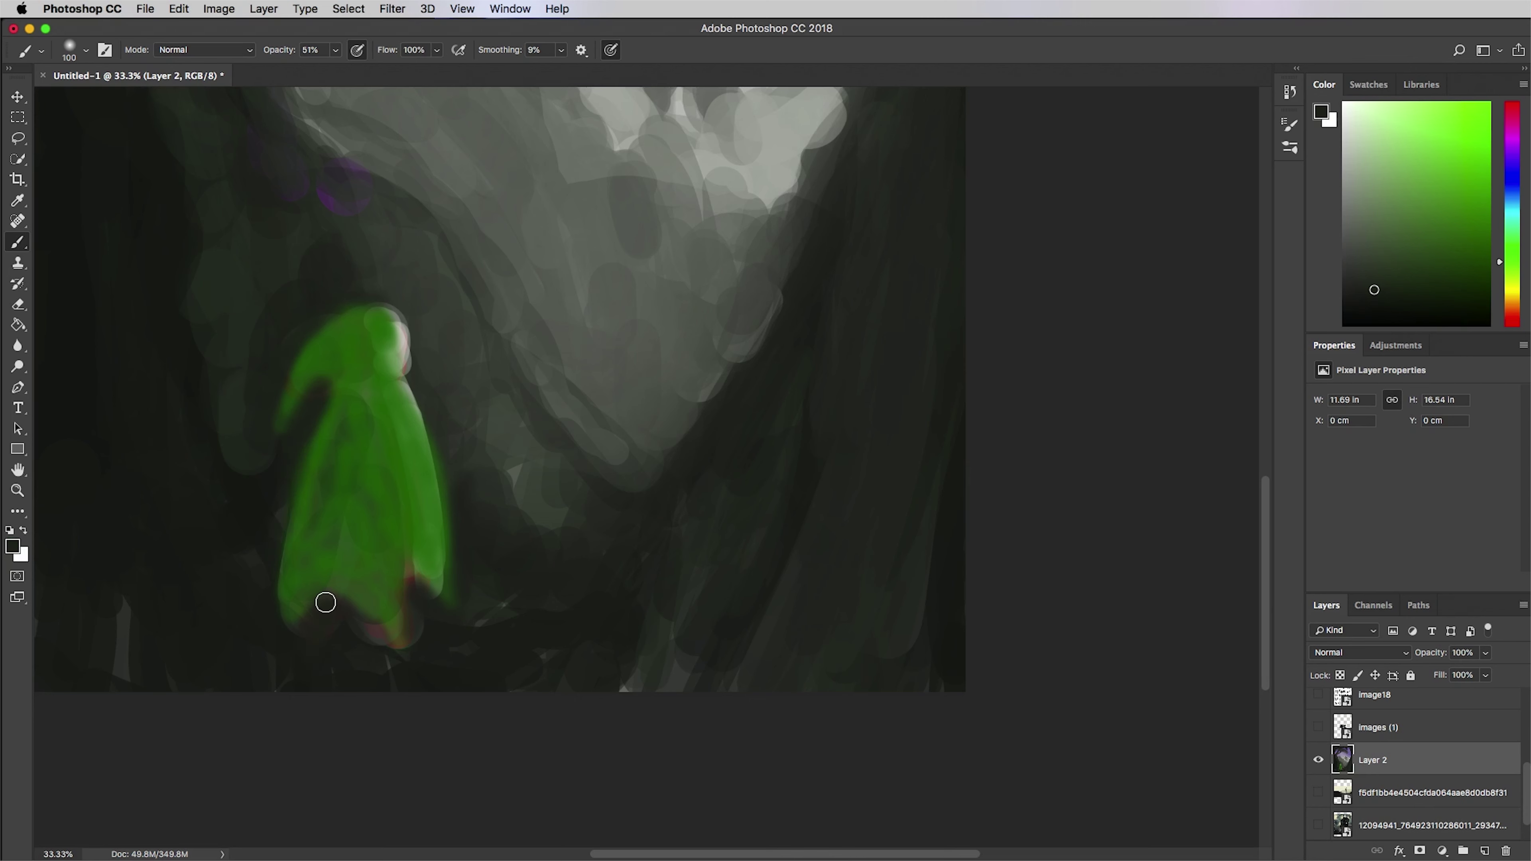
- Fill out the cloak's hem, body and raised hood tip with sampled lighter and darker greens
left_click(390, 369, "alt")
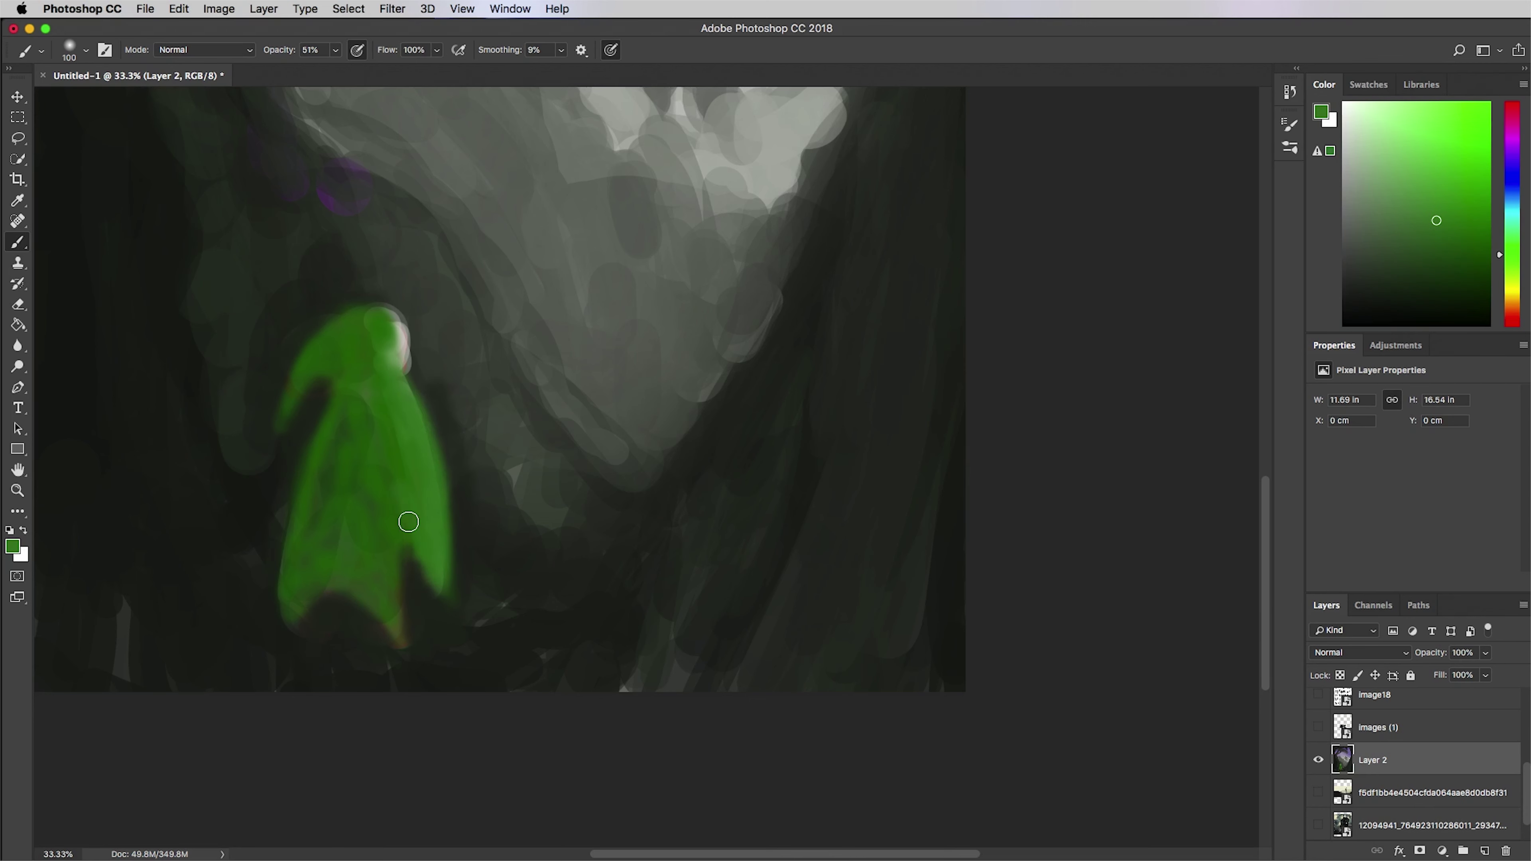
mouse_move(403, 520)
left_mouse_down()
mouse_move(396, 615)
mouse_move(336, 584)
left_mouse_up()
left_click(341, 410, "alt")
mouse_move(342, 410)
left_mouse_down()
mouse_move(327, 496)
mouse_move(291, 498)
left_mouse_up()
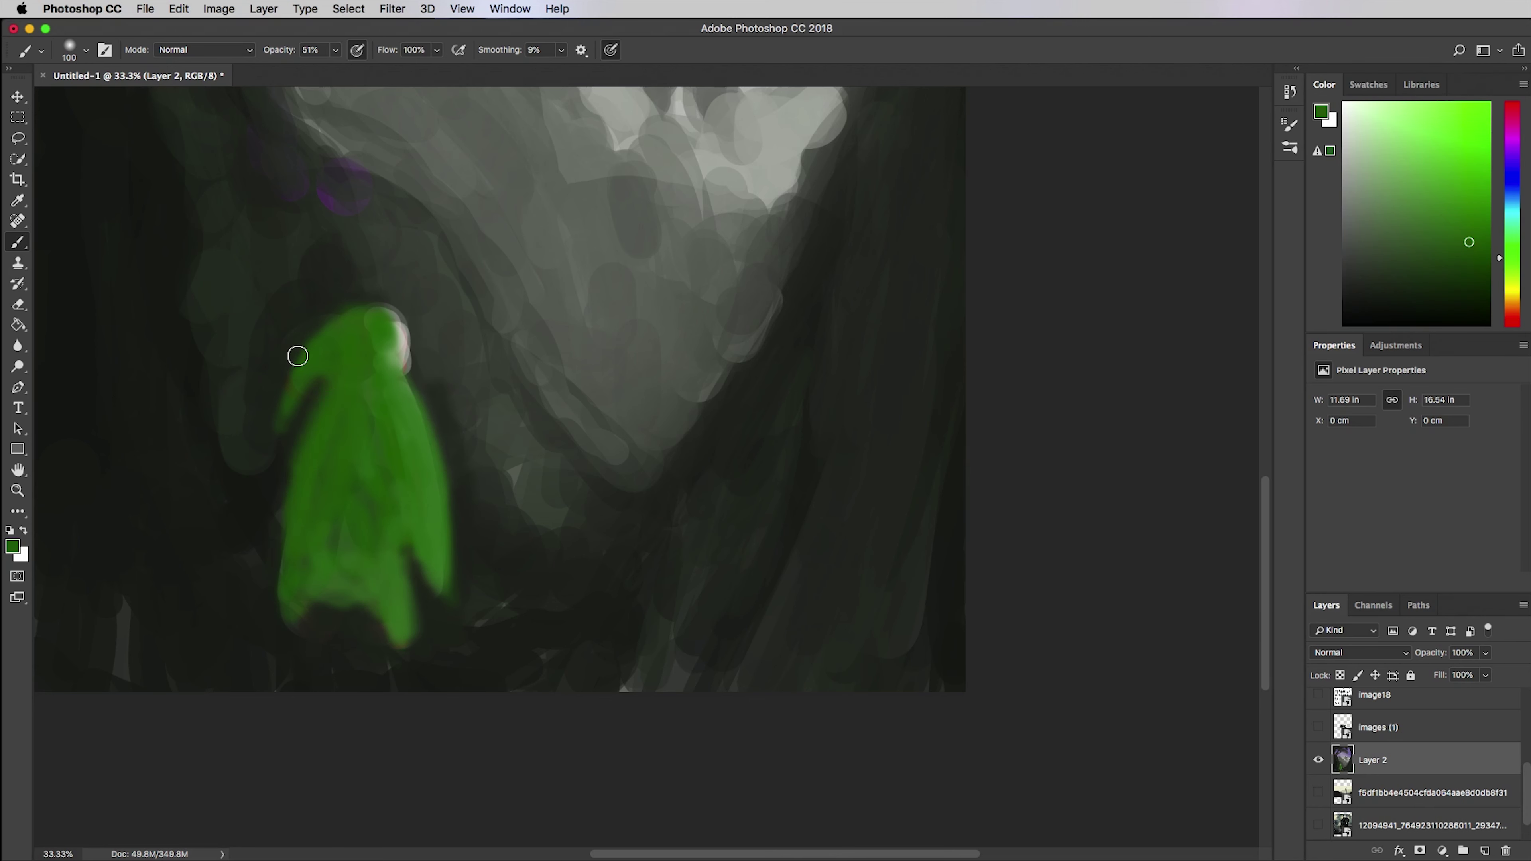
left_click_drag(354, 309, 380, 308)
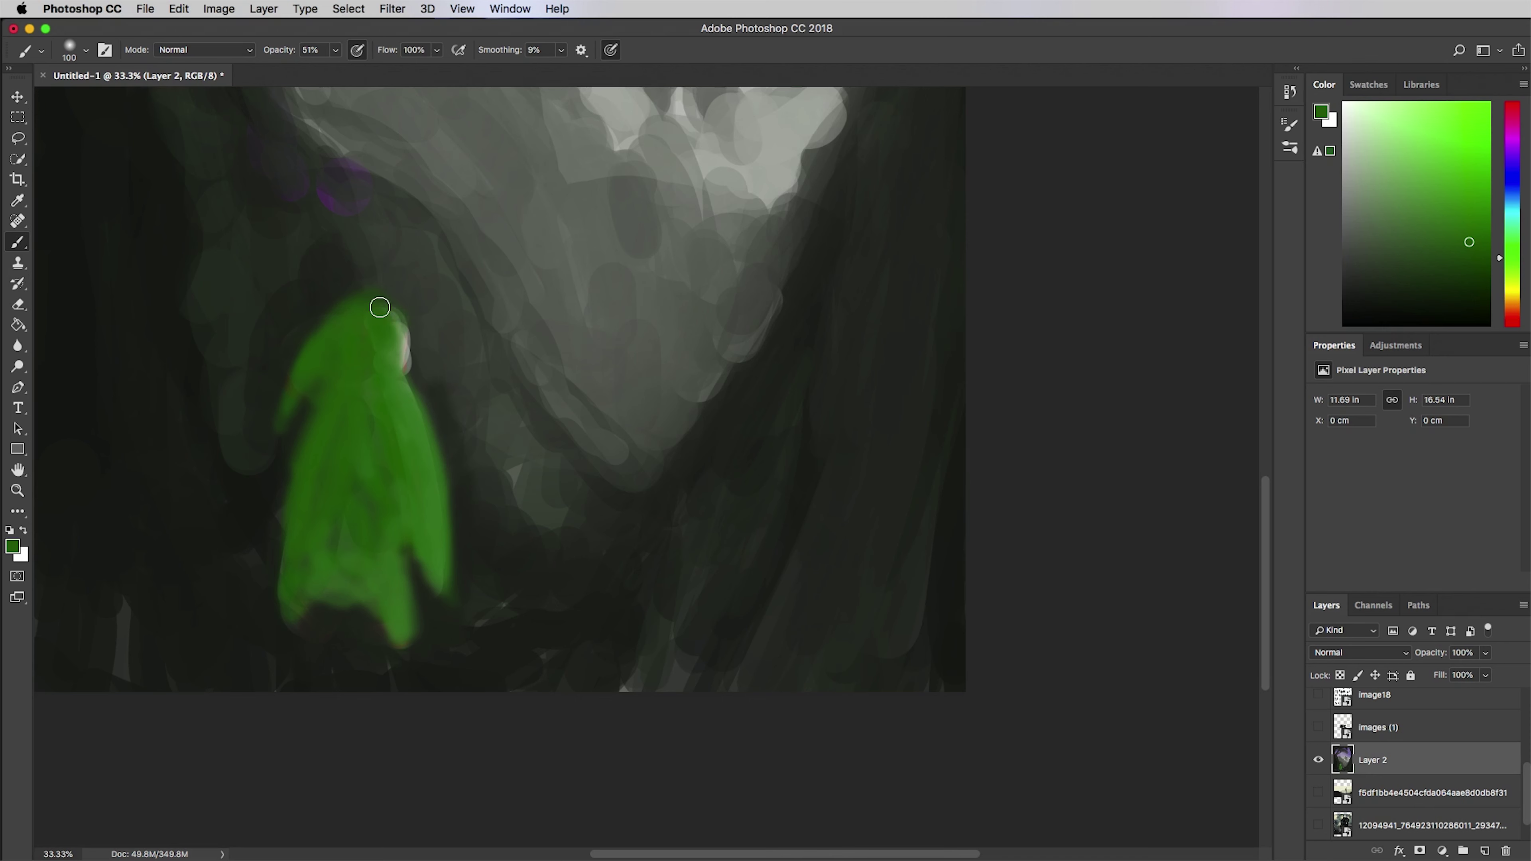
- Shade the cloak beneath the hood and along its sides with sampled dark tones and deeper green
left_click(282, 475, "alt")
mouse_move(319, 380)
left_mouse_down()
mouse_move(342, 386)
mouse_move(356, 499)
mouse_move(397, 413)
mouse_move(415, 532)
mouse_move(403, 636)
mouse_move(352, 574)
mouse_move(287, 379)
mouse_move(309, 357)
mouse_move(300, 564)
mouse_move(319, 595)
mouse_move(342, 451)
mouse_move(358, 506)
mouse_move(405, 405)
left_mouse_up()
left_click(254, 494, "alt")
left_click(363, 467, "alt")
left_click_drag(363, 467, 425, 510)
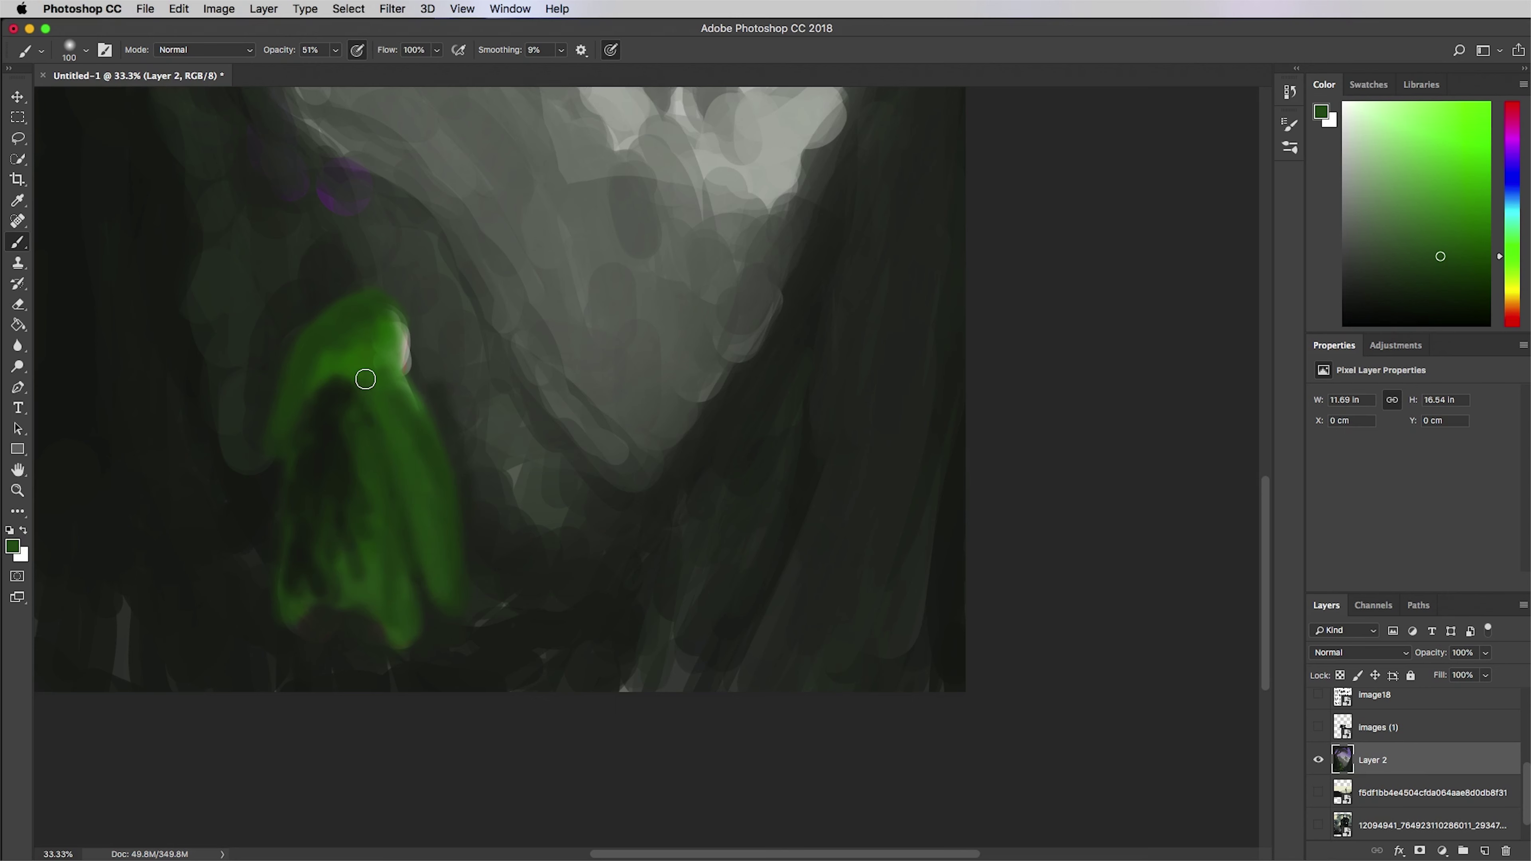
- Switch to a textured brush at 100 px and paint a brighter green fold down the cloak's right side
left_click(86, 51)
left_click_drag(196, 219, 194, 280)
left_click(31, 232)
left_click(116, 220)
double_click(116, 246)
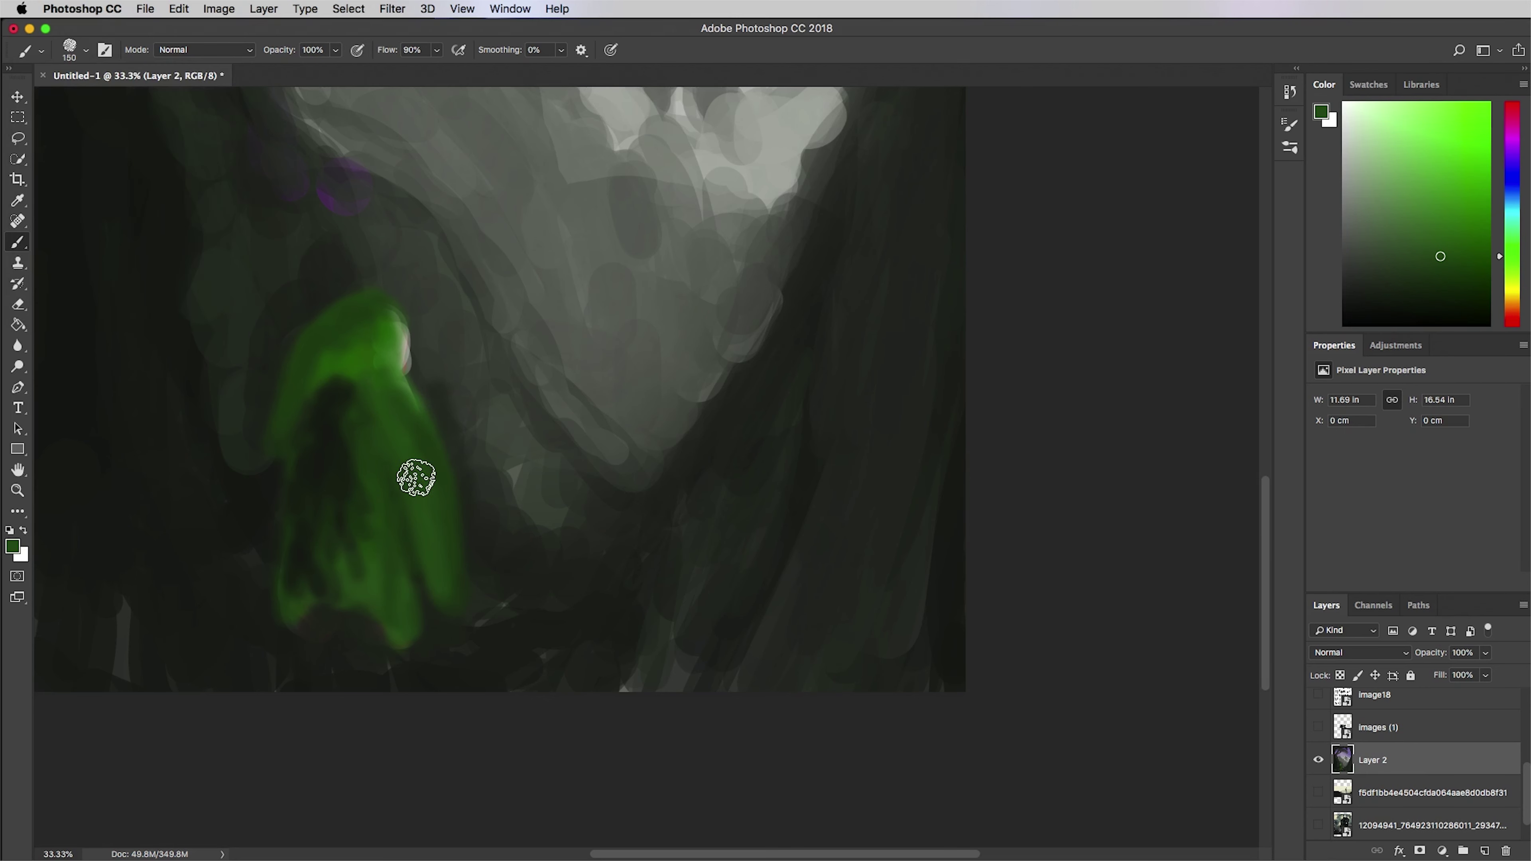
key("bracketleft")
key("bracketleft")
left_click(368, 377, "alt")
mouse_move(366, 412)
left_mouse_down()
mouse_move(416, 534)
mouse_move(381, 469)
left_mouse_up()
- Lower the brush opacity to 41% and blend the cloak's bright fold and dark interior with sampled greens
left_click(335, 53)
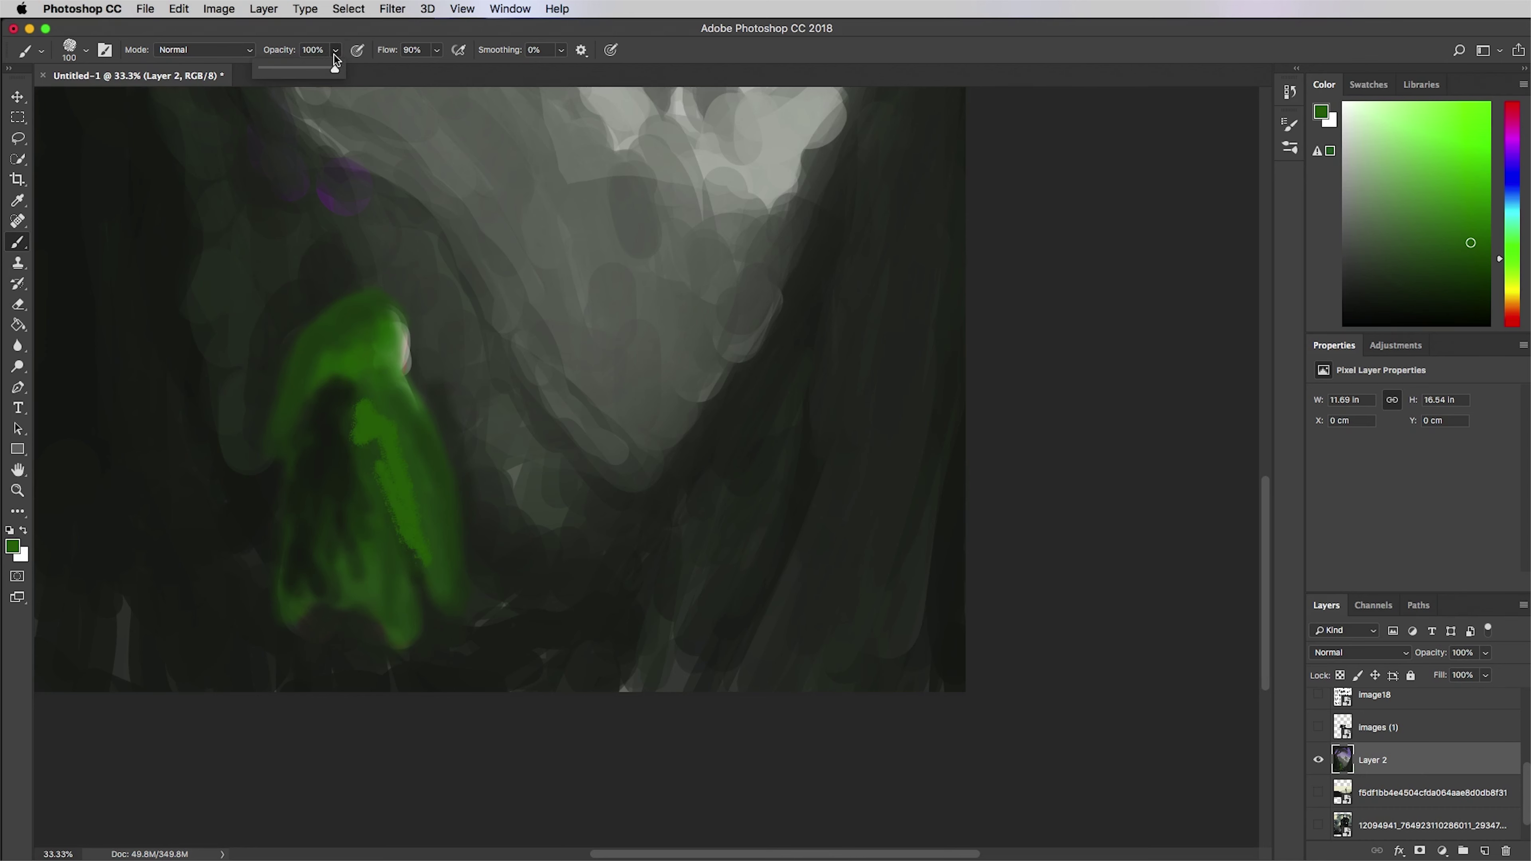
left_click_drag(334, 55, 291, 56)
left_click(400, 471, "alt")
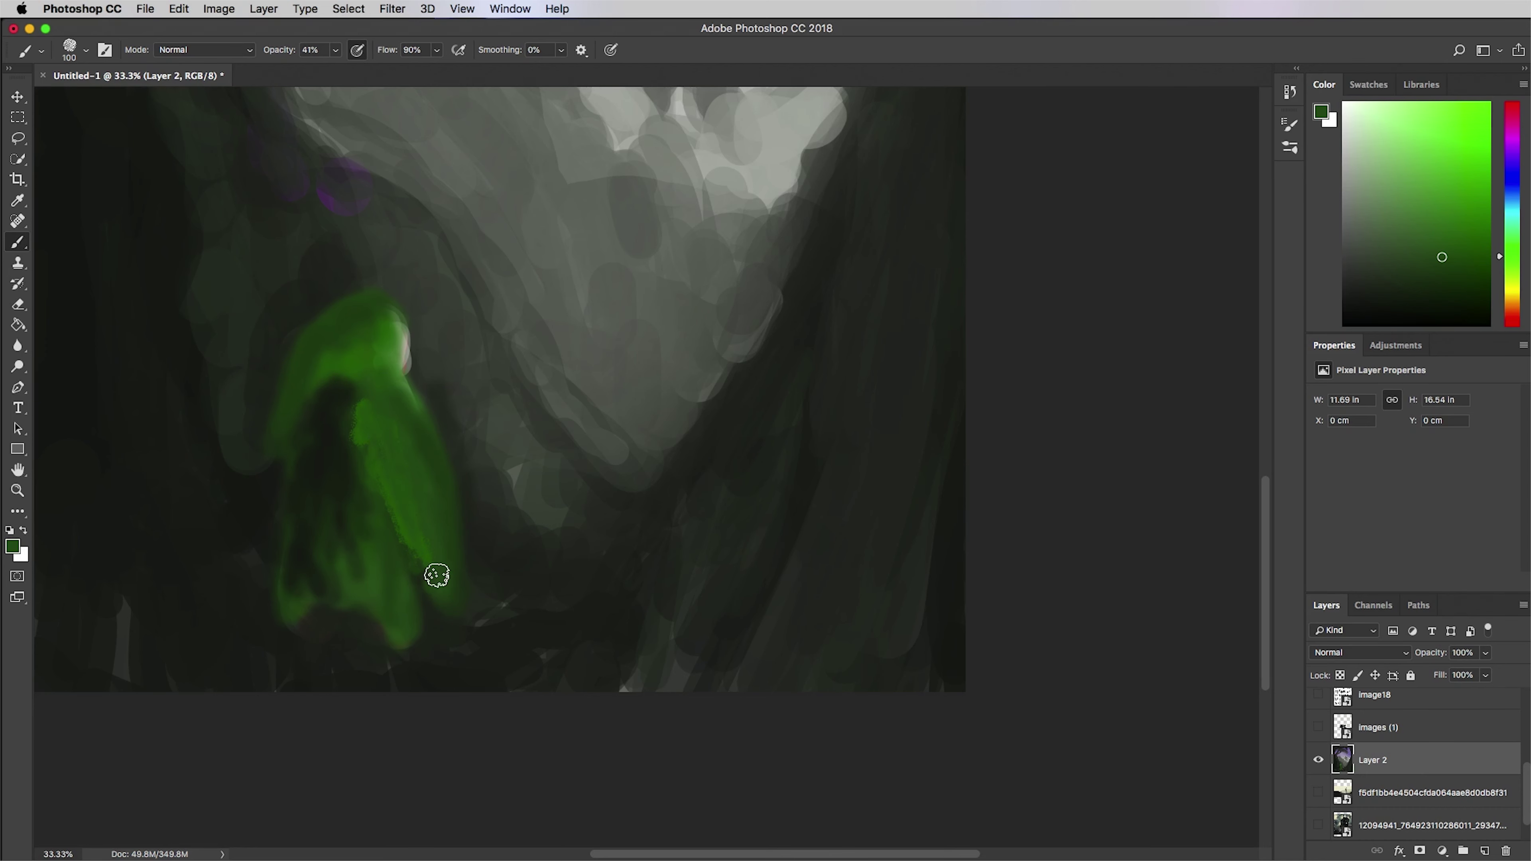
left_click_drag(348, 395, 334, 498)
left_click(348, 420, "alt")
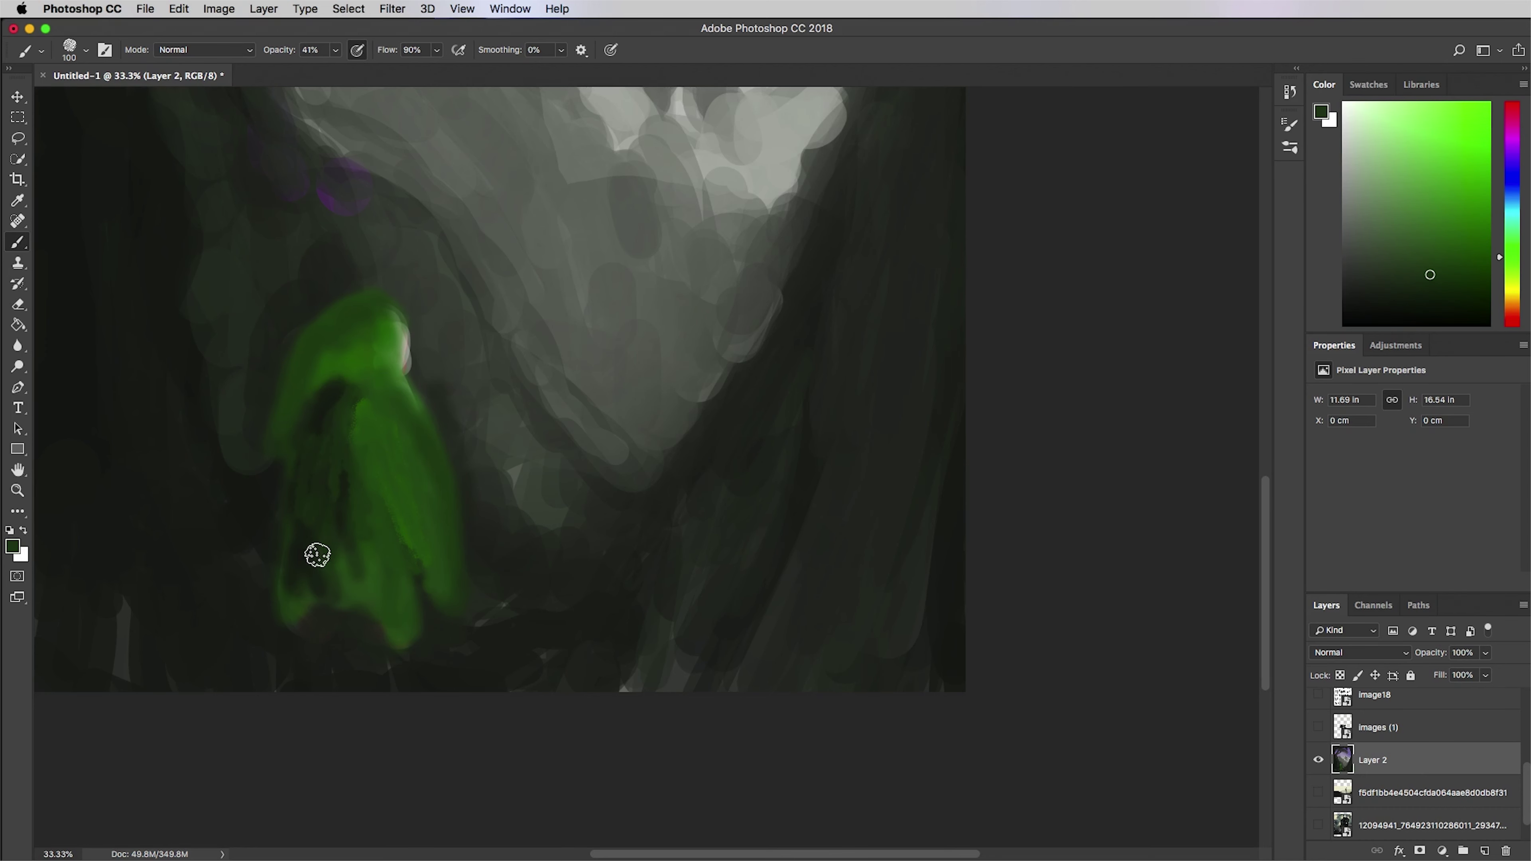
left_click(322, 521, "alt")
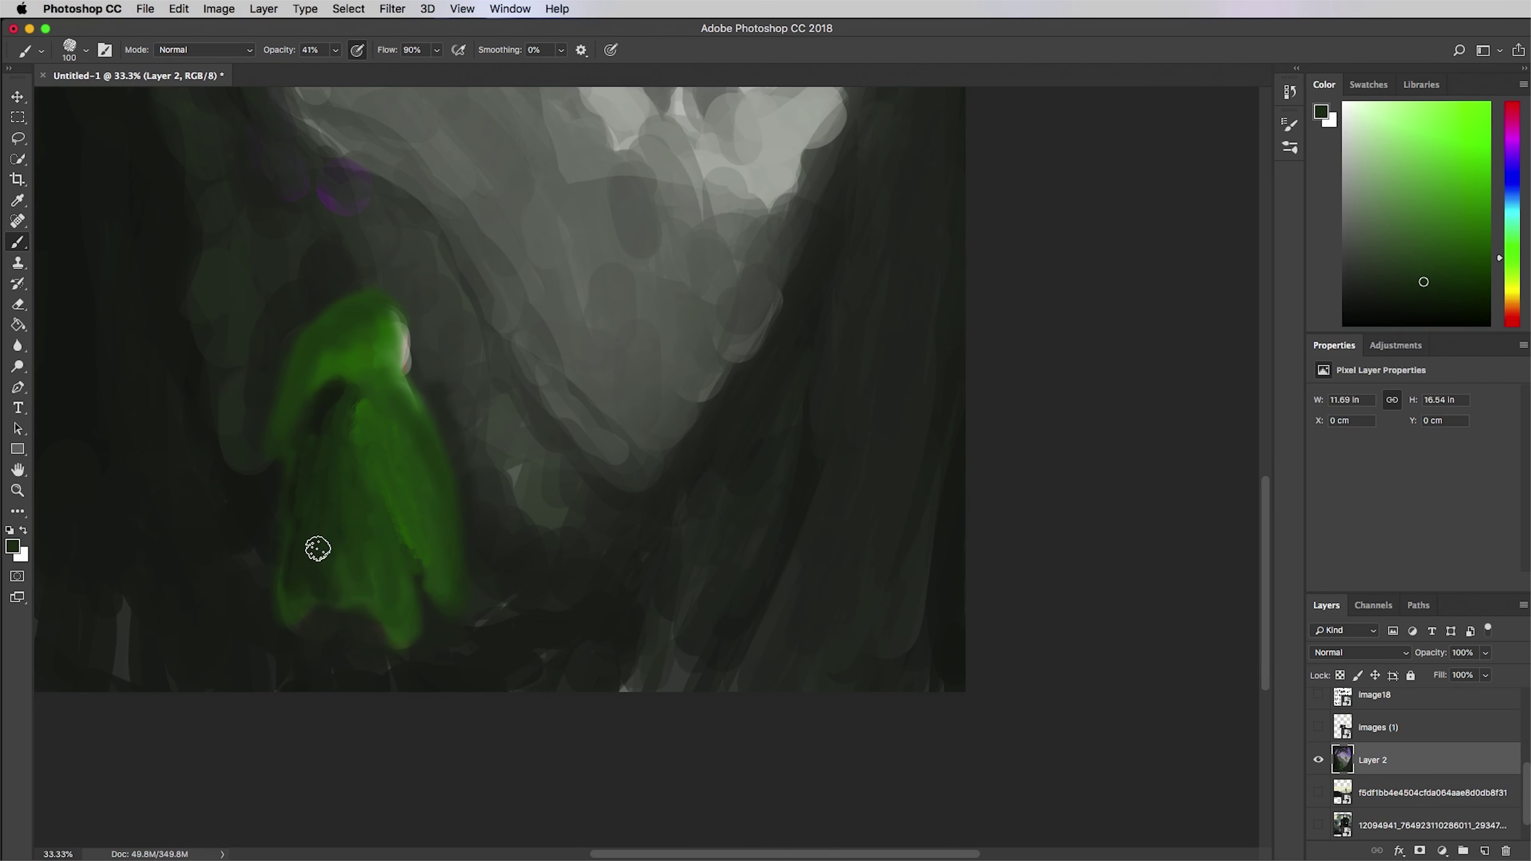
left_click(360, 408, "alt")
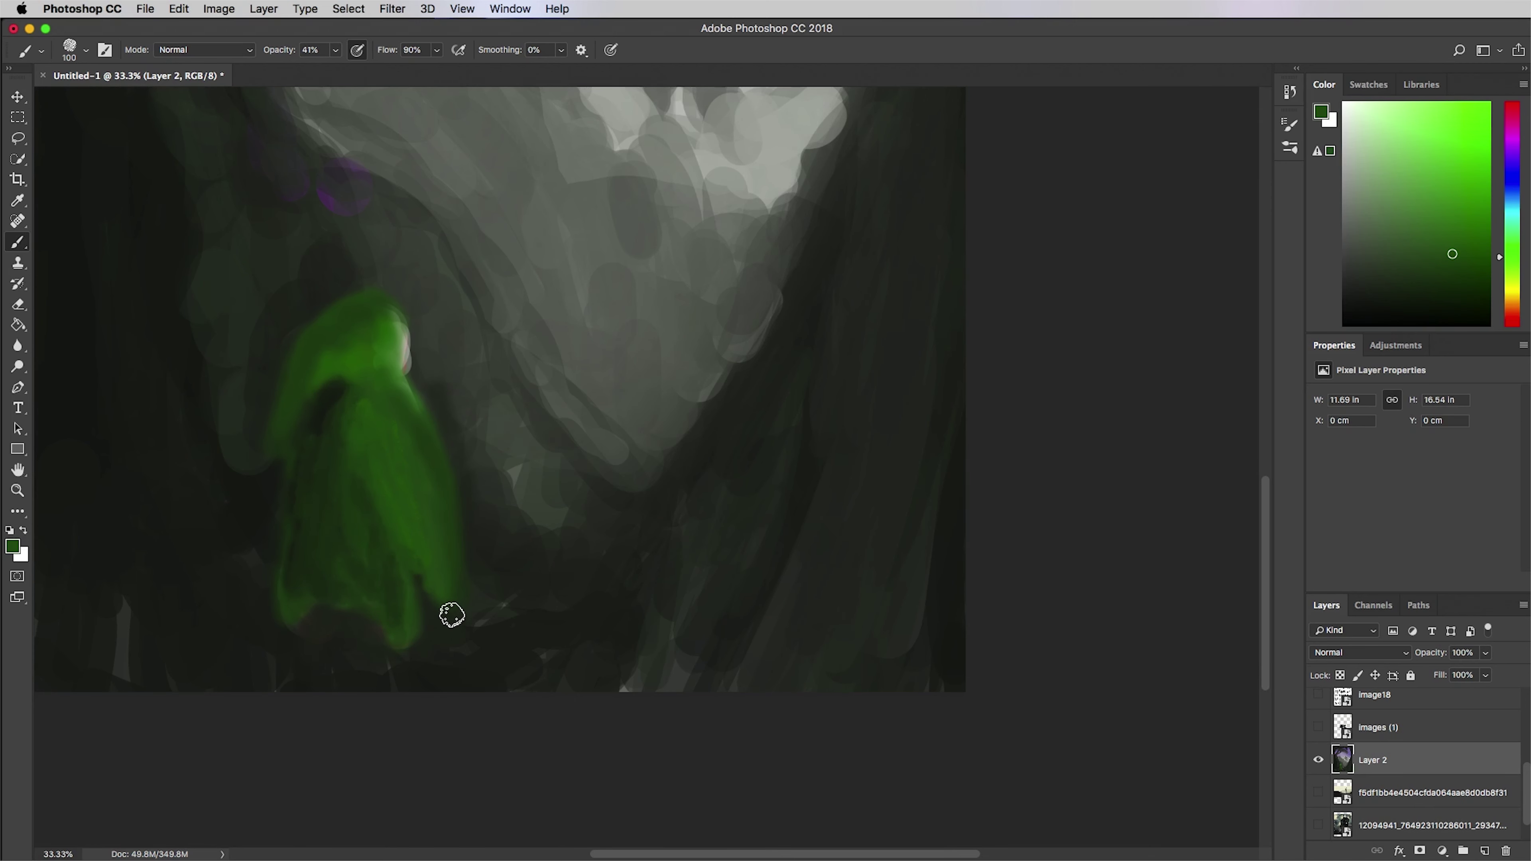
- Add a green flap along the cloak's left side and paint folds between it and the cloak's body
mouse_move(265, 507)
left_mouse_down()
mouse_move(240, 575)
mouse_move(274, 489)
left_mouse_up()
left_click(322, 410, "alt")
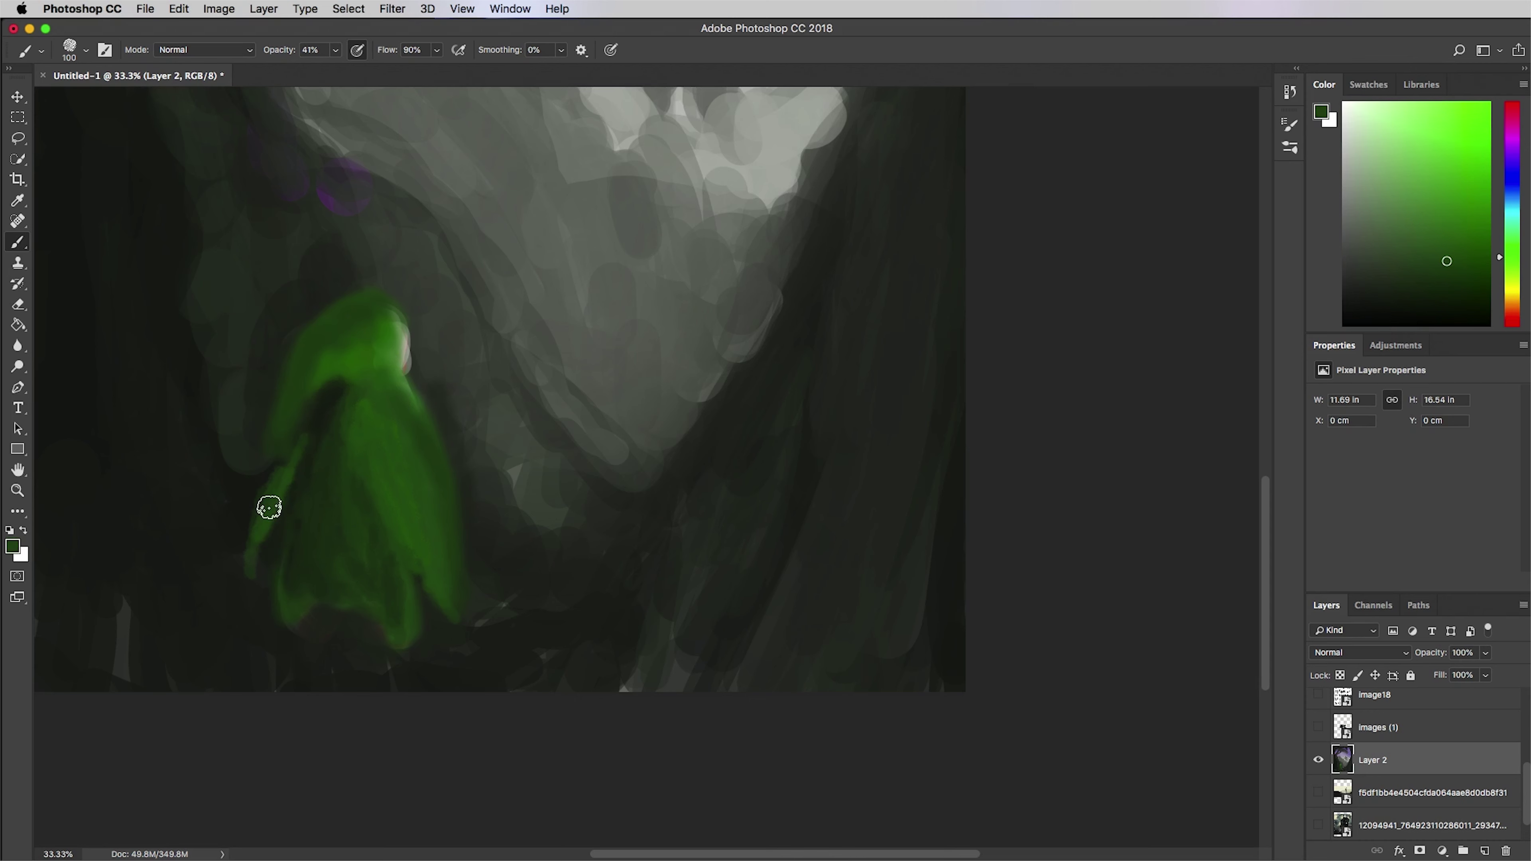
left_click(322, 434, "alt")
left_click(353, 433, "alt")
left_click_drag(330, 422, 305, 485)
mouse_move(325, 421)
left_mouse_down()
mouse_move(303, 533)
mouse_move(325, 535)
left_mouse_up()
- Paint green tones and dark crease lines around the fold on the cloak's right side
left_click(351, 557, "alt")
left_click(386, 348, "alt")
left_click_drag(372, 460, 404, 557)
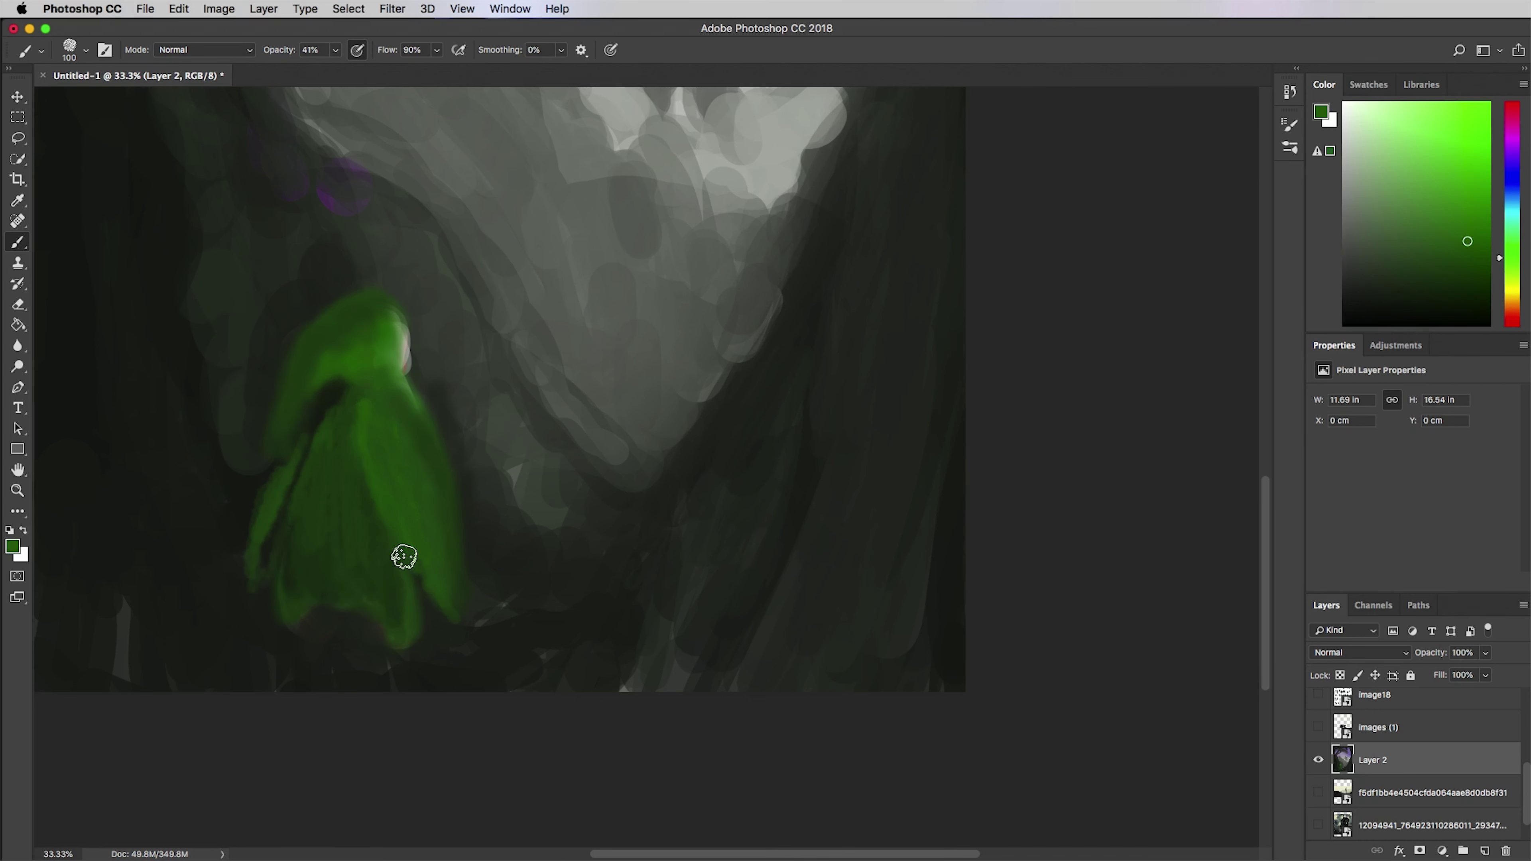
left_click(389, 349, "alt")
left_click(342, 387, "alt")
mouse_move(381, 379)
left_mouse_down()
mouse_move(317, 412)
mouse_move(359, 408)
mouse_move(355, 456)
mouse_move(414, 575)
mouse_move(441, 514)
mouse_move(401, 461)
left_mouse_up()
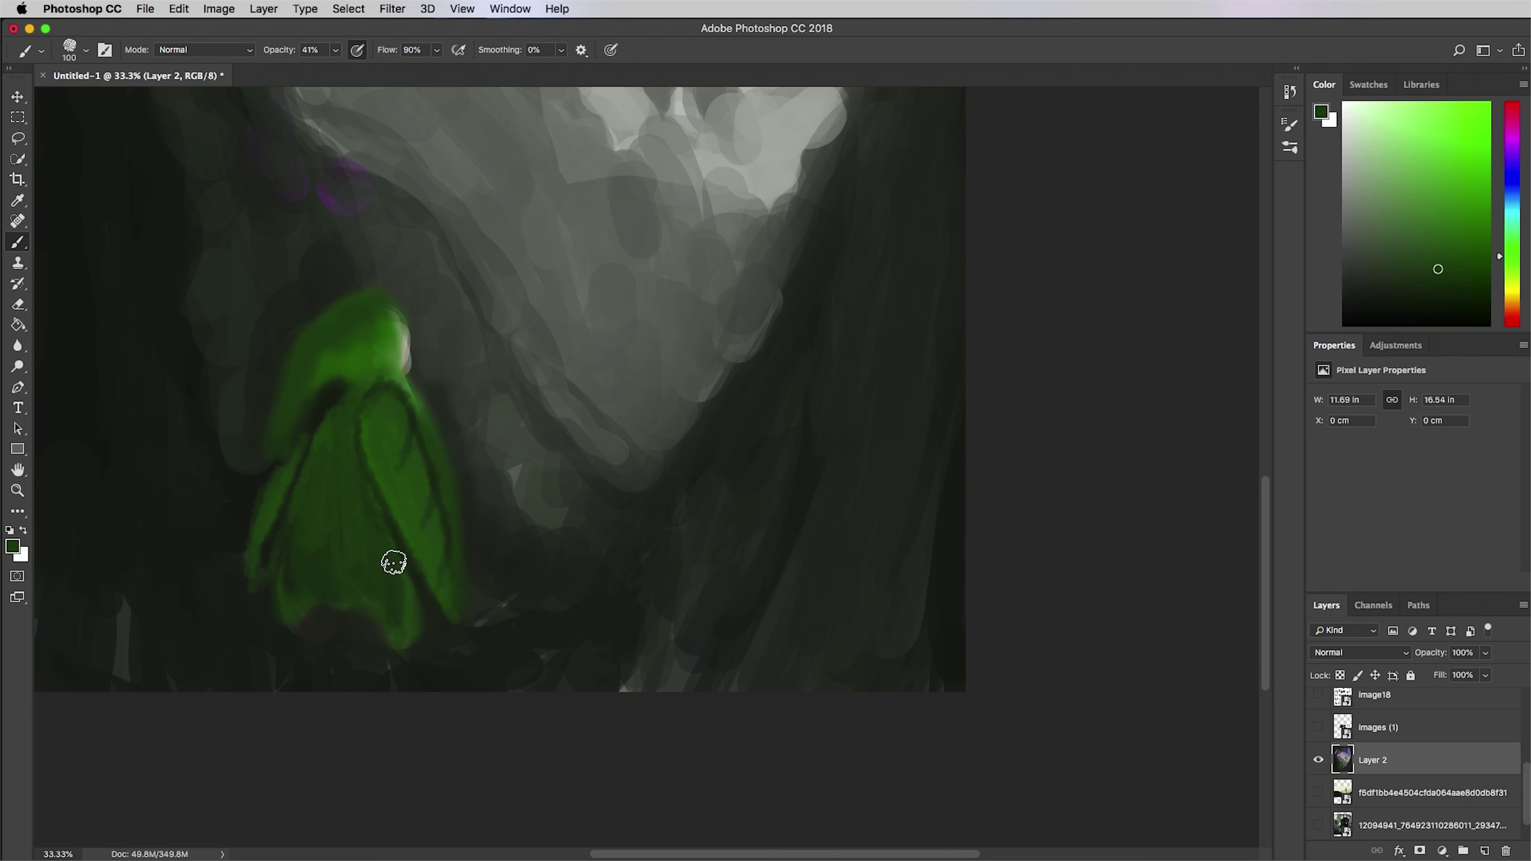
- Break up the cloak's hem with dark tones and add dark fold lines below the hood
left_click(388, 622, "alt")
left_click(286, 547, "alt")
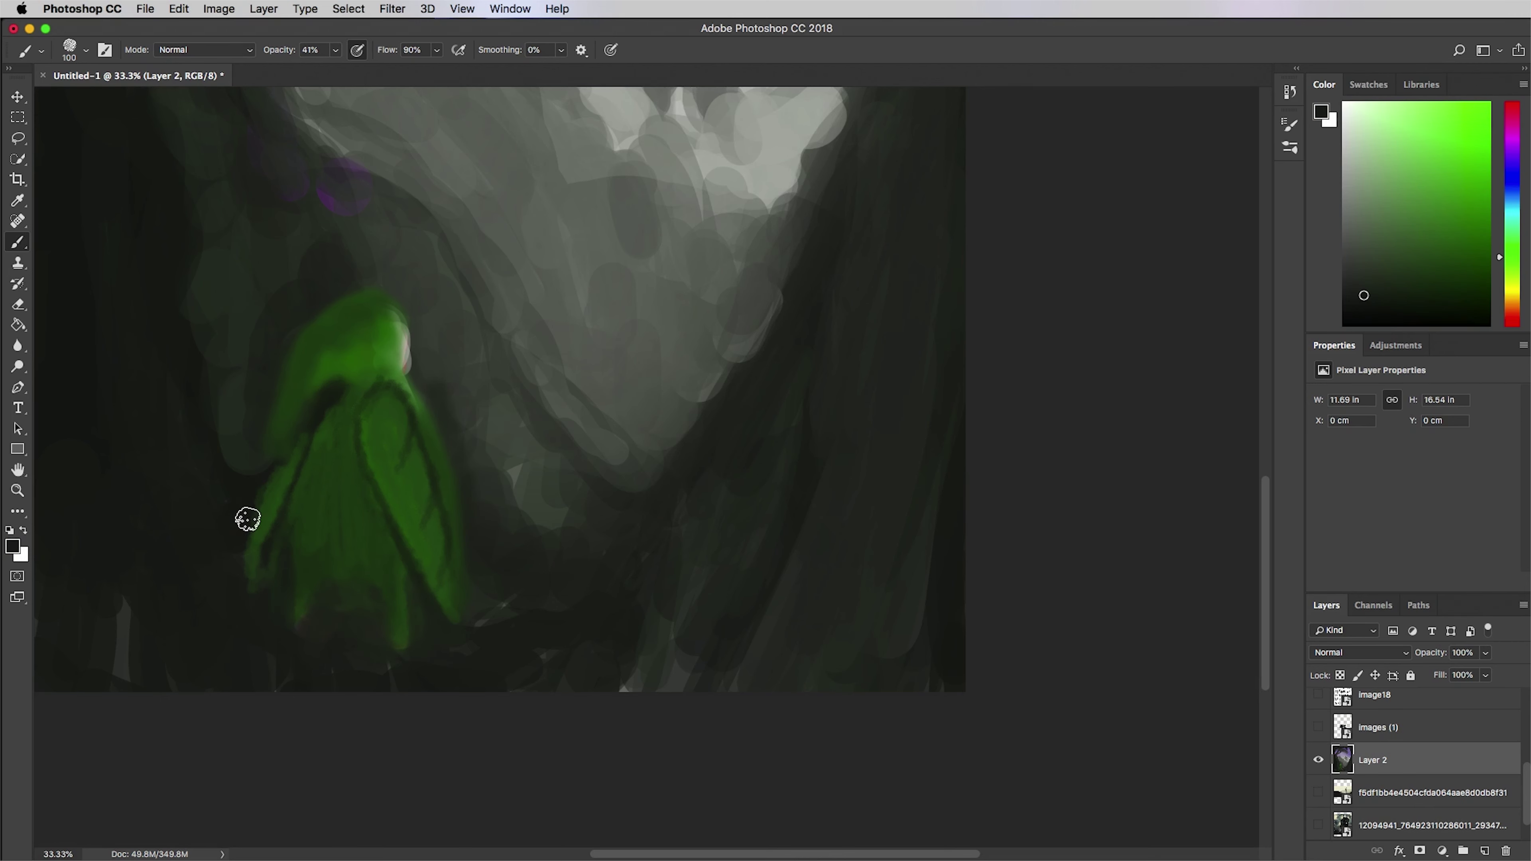
left_click(270, 523, "alt")
left_click(334, 388, "alt")
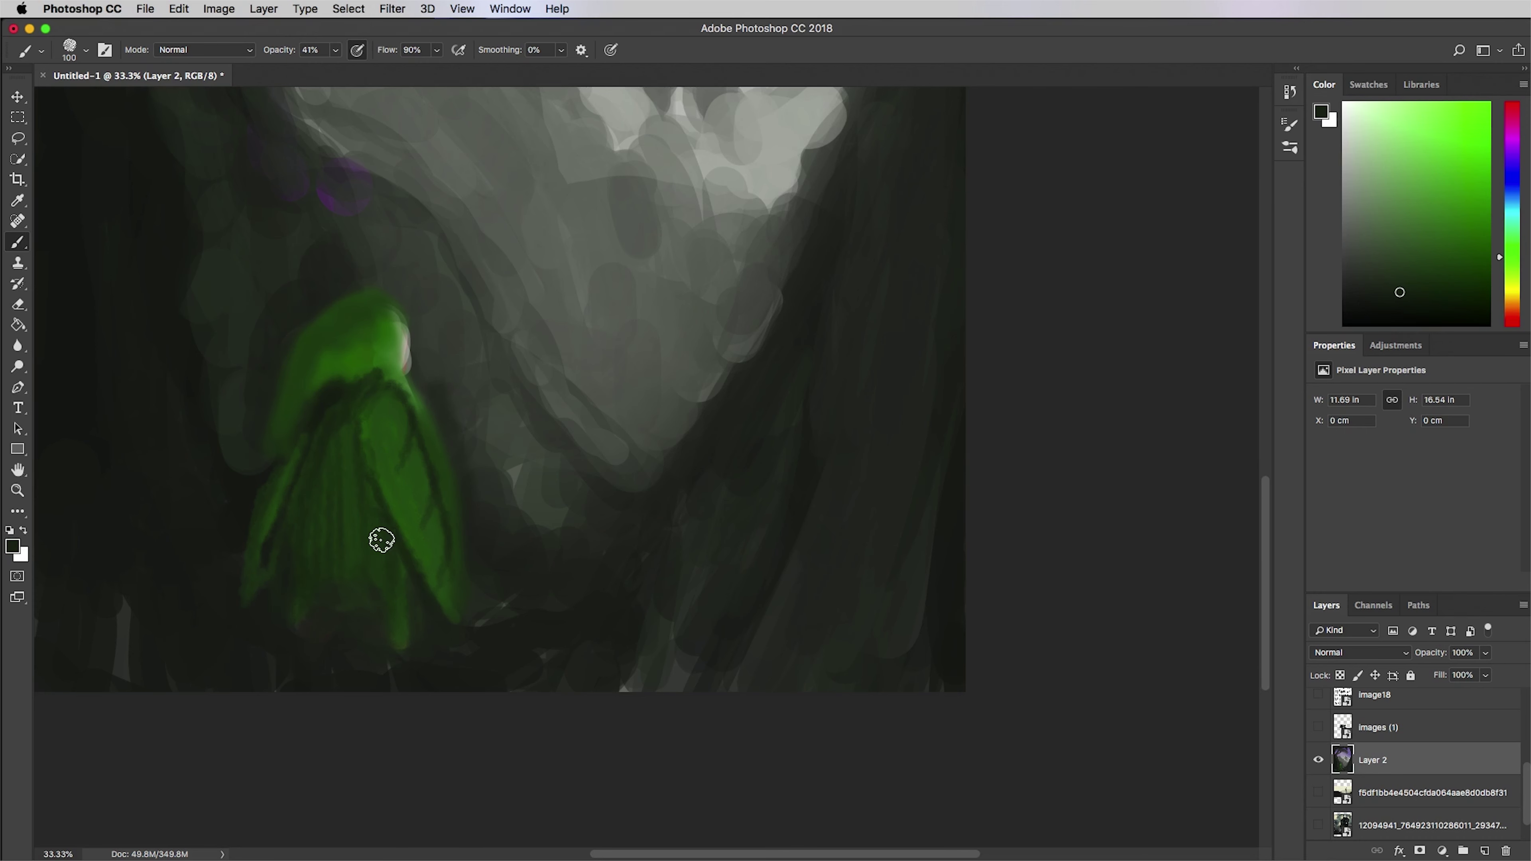
- Turn on airbrush build-up and repaint the left tree's trunk and overhanging foliage with the textured brush at 200 px
left_click(17, 491)
left_click(413, 432, "alt")
left_click(425, 439, "alt")
left_click_drag(663, 353, 538, 521)
key("b")
left_click(382, 168, "alt")
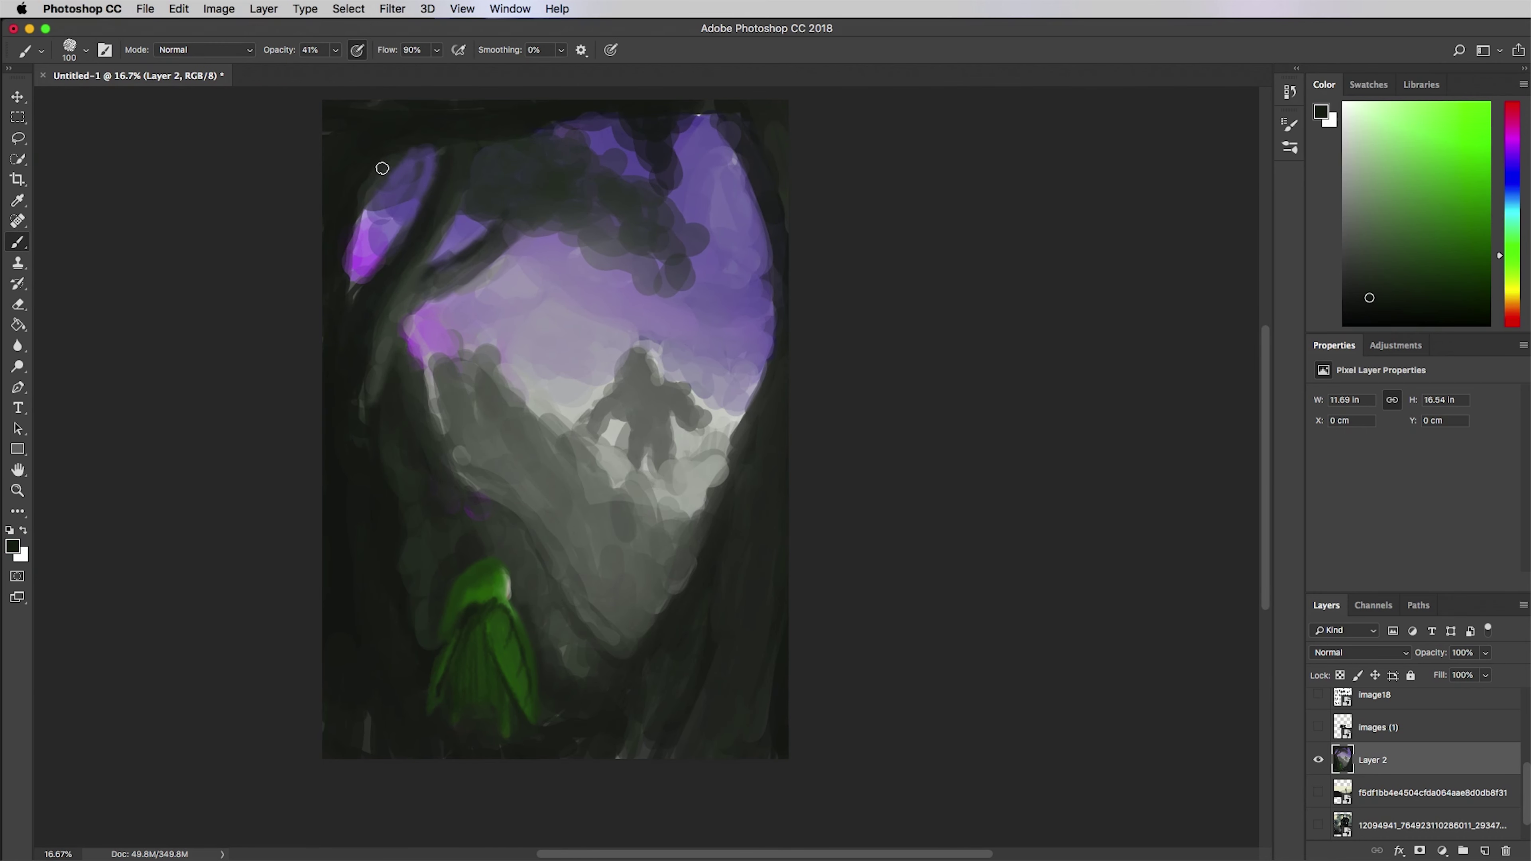
mouse_move(379, 138)
left_mouse_down()
mouse_move(332, 219)
mouse_move(298, 222)
left_mouse_up()
left_click(459, 50)
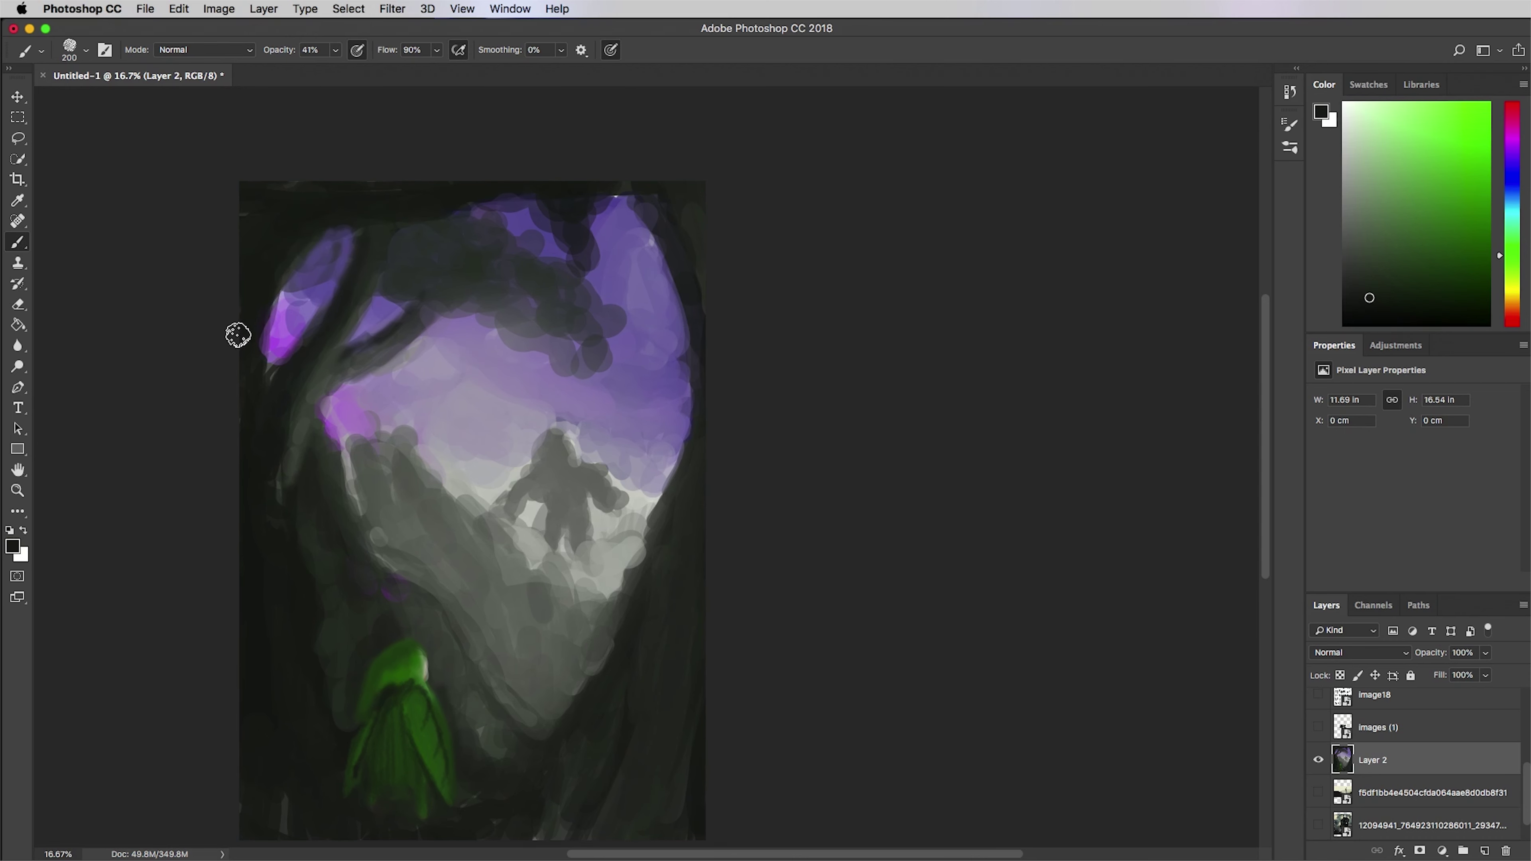
left_click(342, 355, "alt")
mouse_move(341, 355)
left_mouse_down()
mouse_move(441, 299)
mouse_move(430, 229)
mouse_move(528, 340)
mouse_move(579, 333)
left_mouse_up()
- Darken the lower slope behind and beside the figure with sampled dark tones
left_click(338, 508, "alt")
mouse_move(379, 542)
left_mouse_down()
mouse_move(417, 609)
mouse_move(488, 666)
mouse_move(510, 721)
left_mouse_up()
left_click(406, 606, "alt")
left_click(373, 633, "alt")
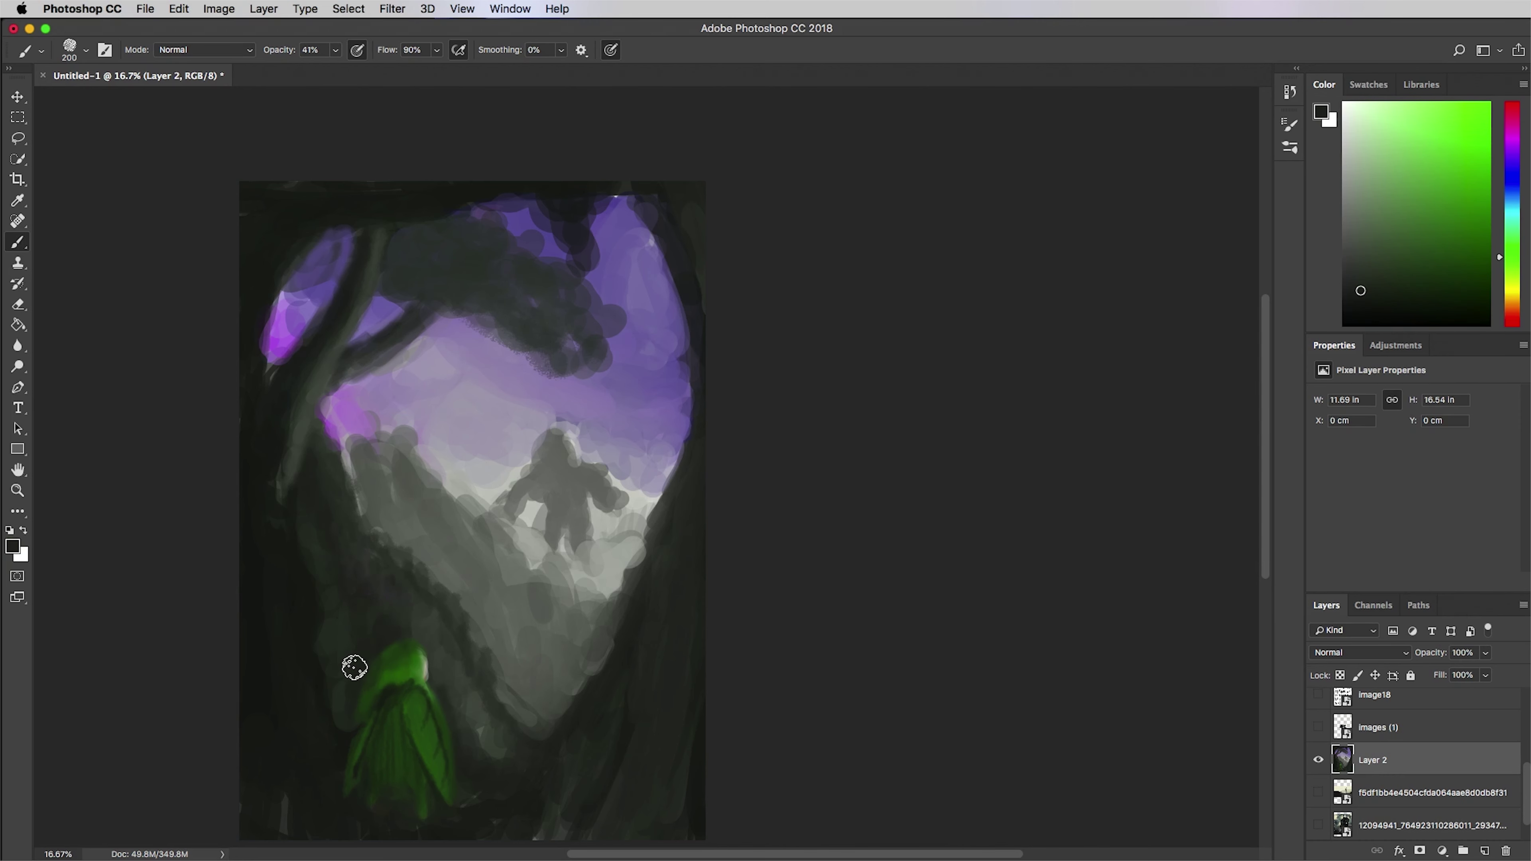
mouse_move(435, 628)
left_mouse_down()
mouse_move(475, 679)
mouse_move(493, 747)
left_mouse_up()
- Add rocky texture to the grey slope with long diagonal strokes of sampled mid-grey and dark tones
left_click(465, 547, "alt")
left_click_drag(442, 486, 527, 568)
left_click(435, 557, "alt")
left_click_drag(373, 471, 422, 552)
mouse_move(439, 537)
left_mouse_down()
mouse_move(516, 623)
mouse_move(534, 691)
left_mouse_up()
left_click_drag(434, 536, 485, 677)
left_click_drag(499, 610, 541, 707)
left_click(443, 538, "alt")
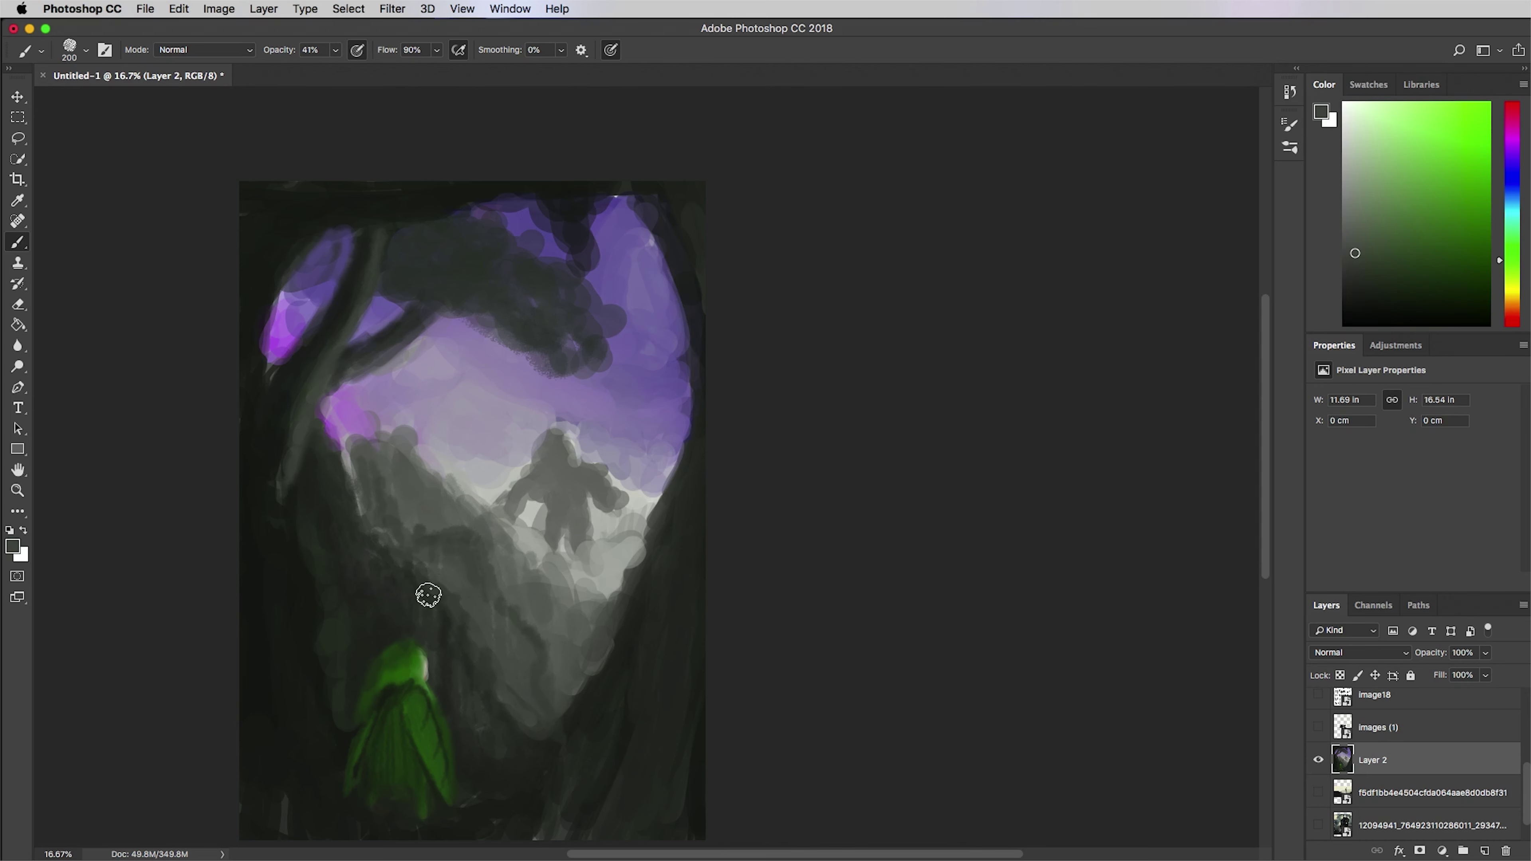
left_click(448, 616, "alt")
left_click_drag(398, 560, 508, 704)
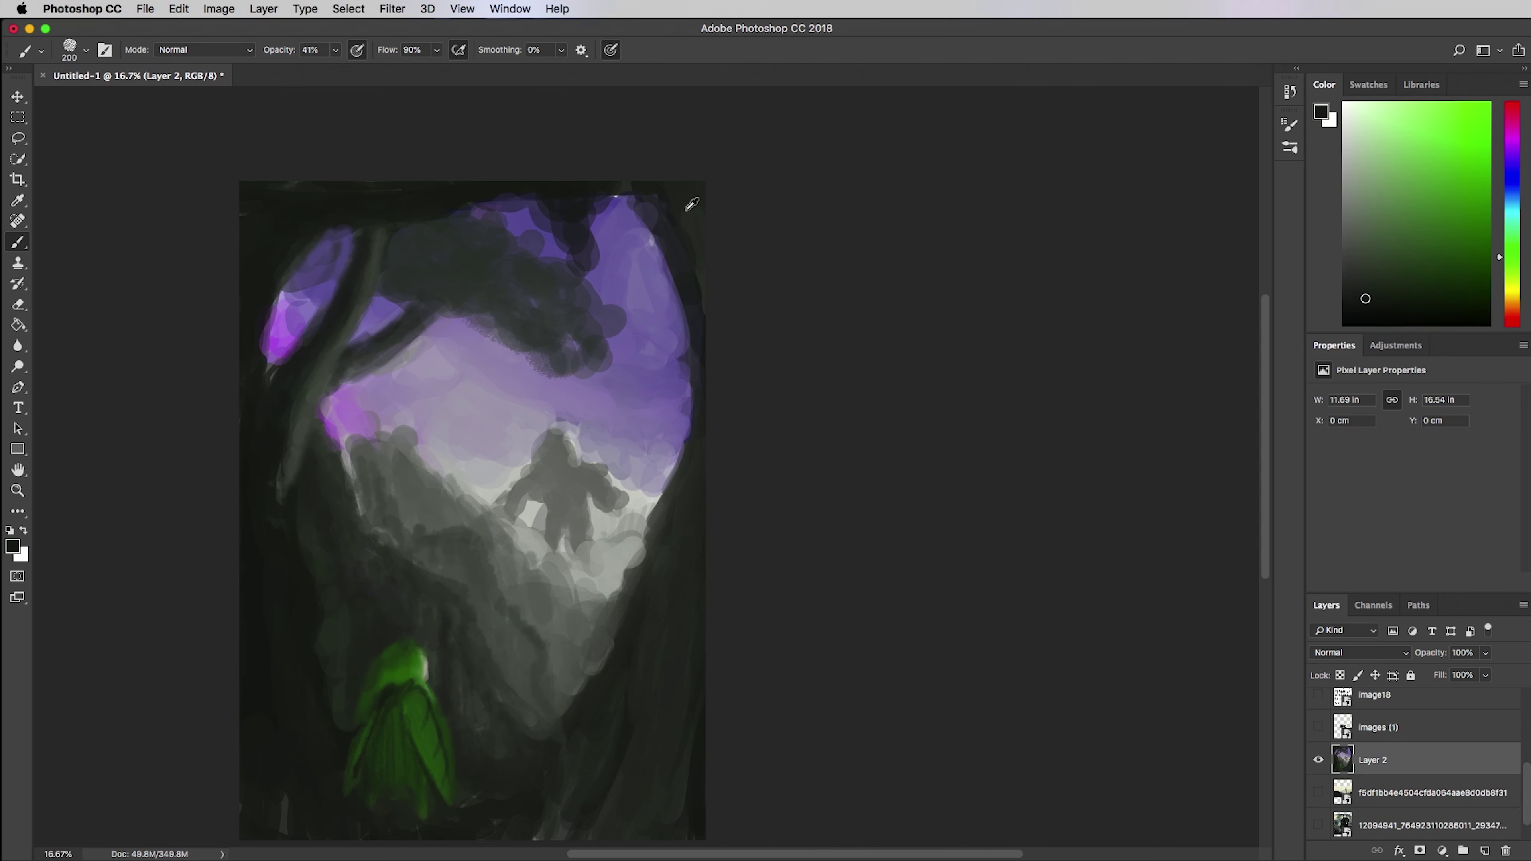
- Tint the left trunk, the ground around the figure and the right trunk with dark green strokes
left_click_drag(319, 462, 368, 627)
left_click(321, 522, "alt")
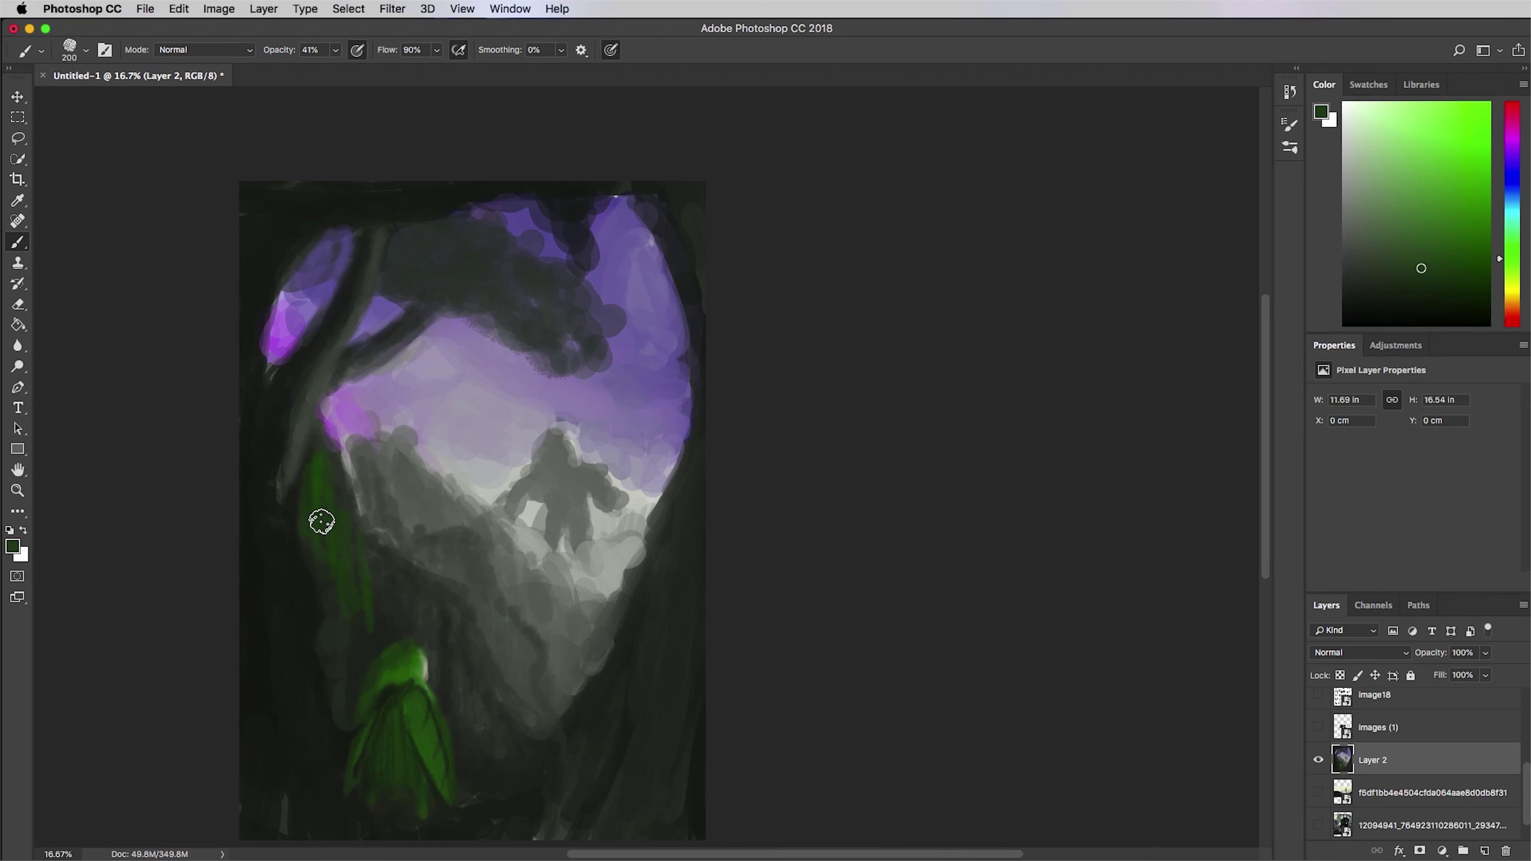
left_click(410, 613, "alt")
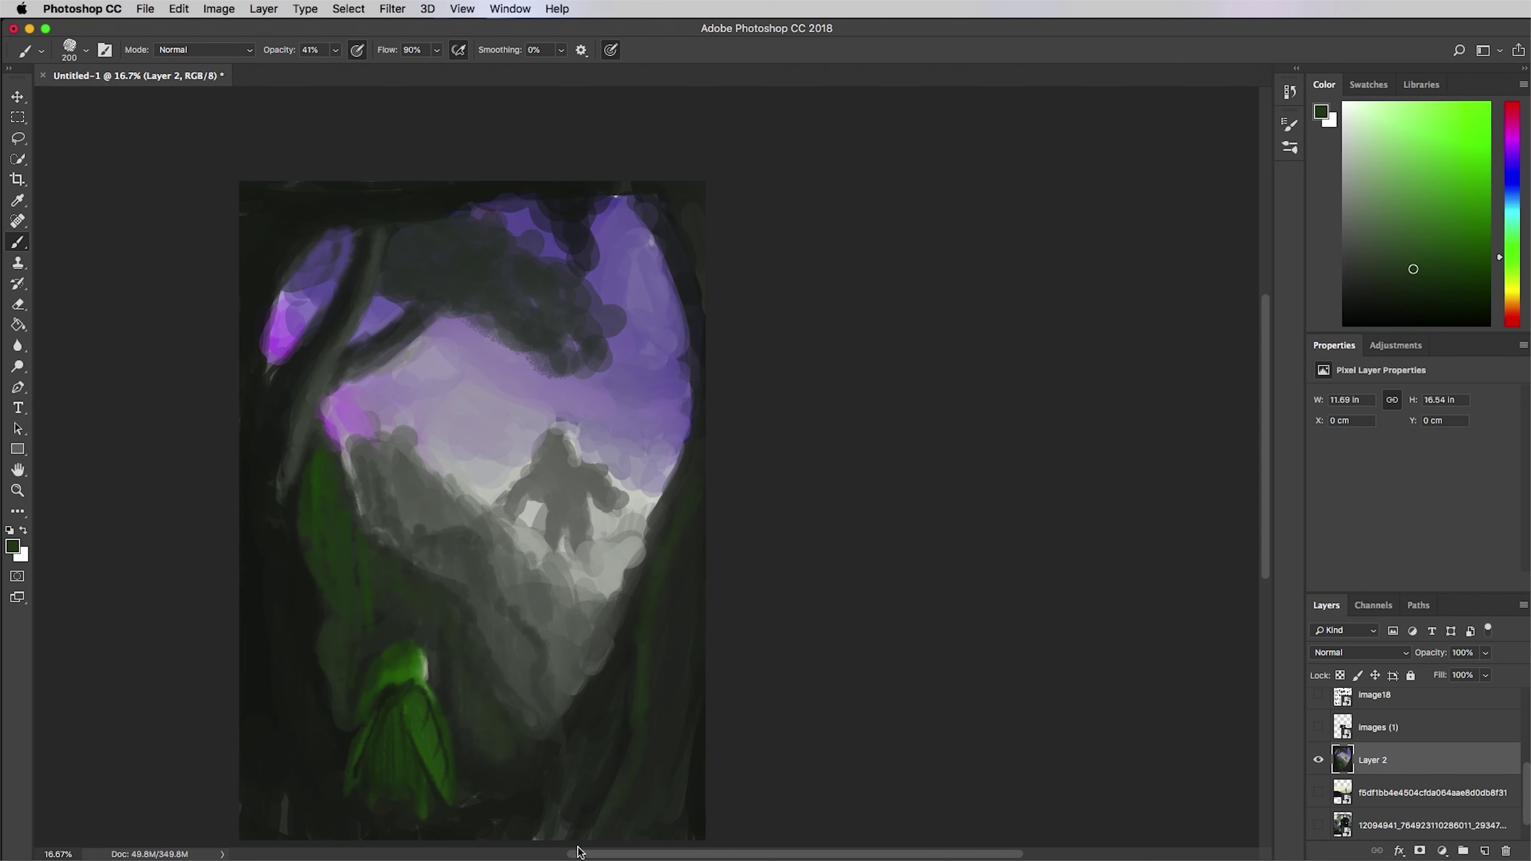
- Paint a light grey rim along the right trunk's inner edge against the purple sky
scroll(674, 581, "down", 5)
scroll(679, 582, "up", 7)
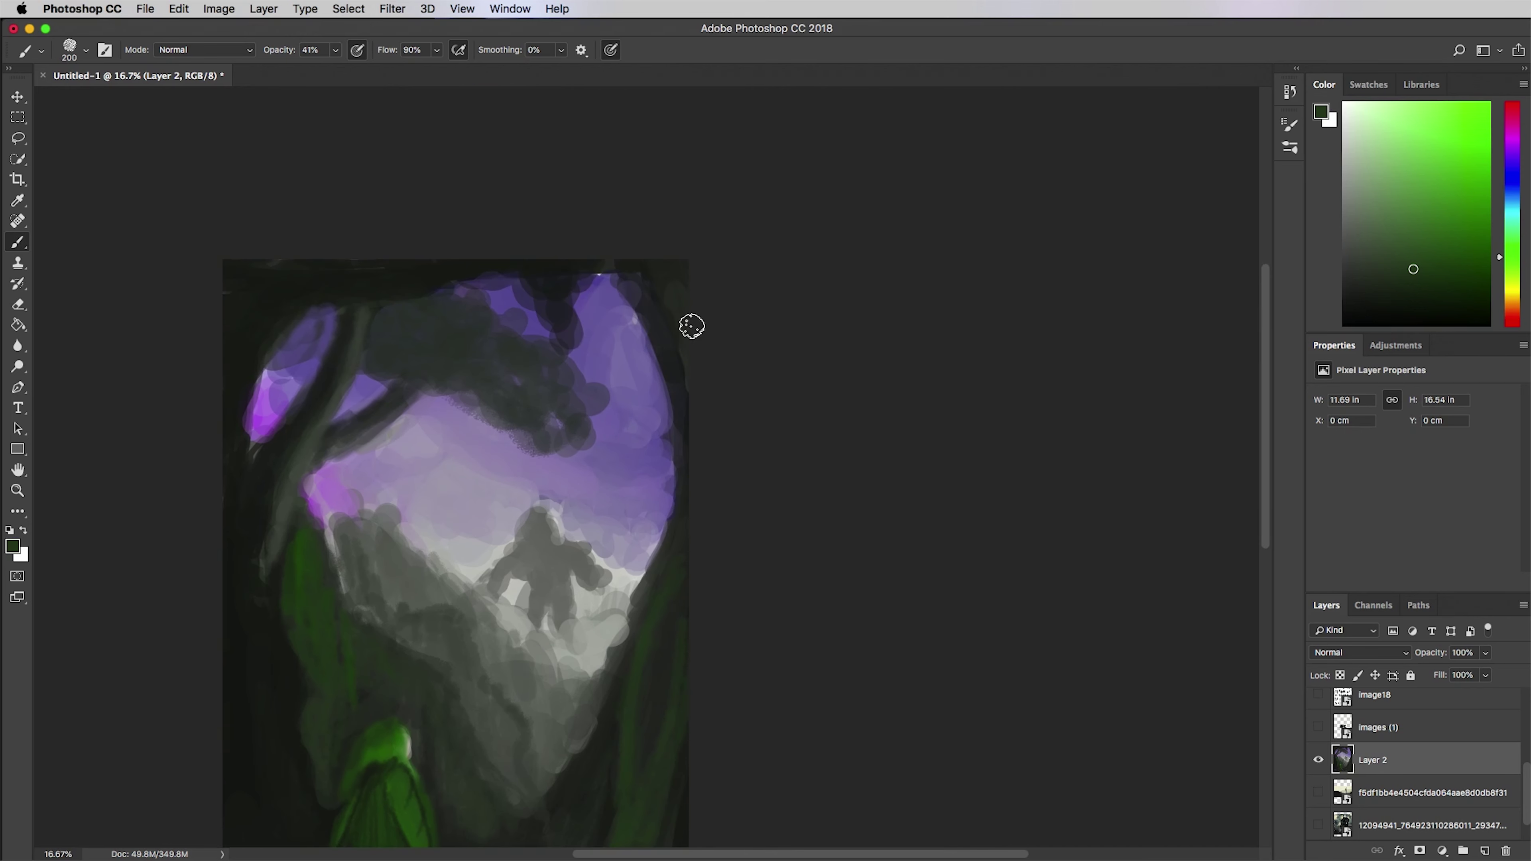
left_click(657, 307, "alt")
left_click(597, 614, "alt")
mouse_move(606, 265)
left_mouse_down()
mouse_move(674, 483)
mouse_move(619, 270)
mouse_move(656, 492)
left_mouse_up()
left_click(622, 334, "alt")
left_click(622, 381, "alt")
- Add light grey rim highlights along the left tree's trunk and the right edge of the figure's hood and cloak
left_click(378, 477, "alt")
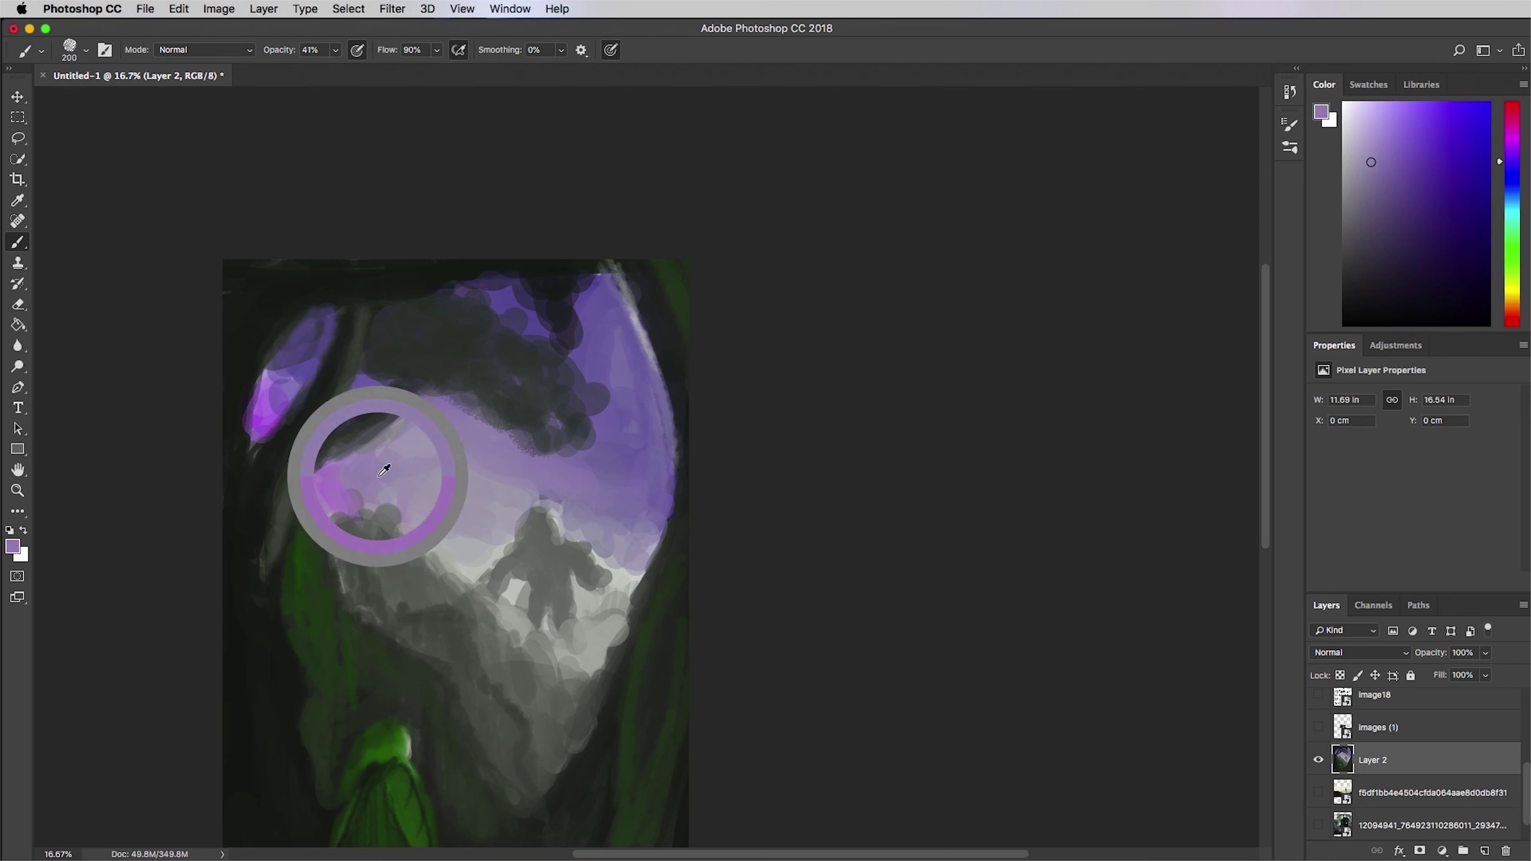
left_click(296, 475, "alt")
left_click(445, 544, "alt")
left_click_drag(368, 301, 264, 600)
left_click_drag(299, 536, 293, 436)
left_click_drag(279, 514, 294, 684)
left_click_drag(399, 622, 405, 647)
mouse_move(403, 664)
left_mouse_down()
mouse_move(429, 767)
mouse_move(403, 789)
left_mouse_up()
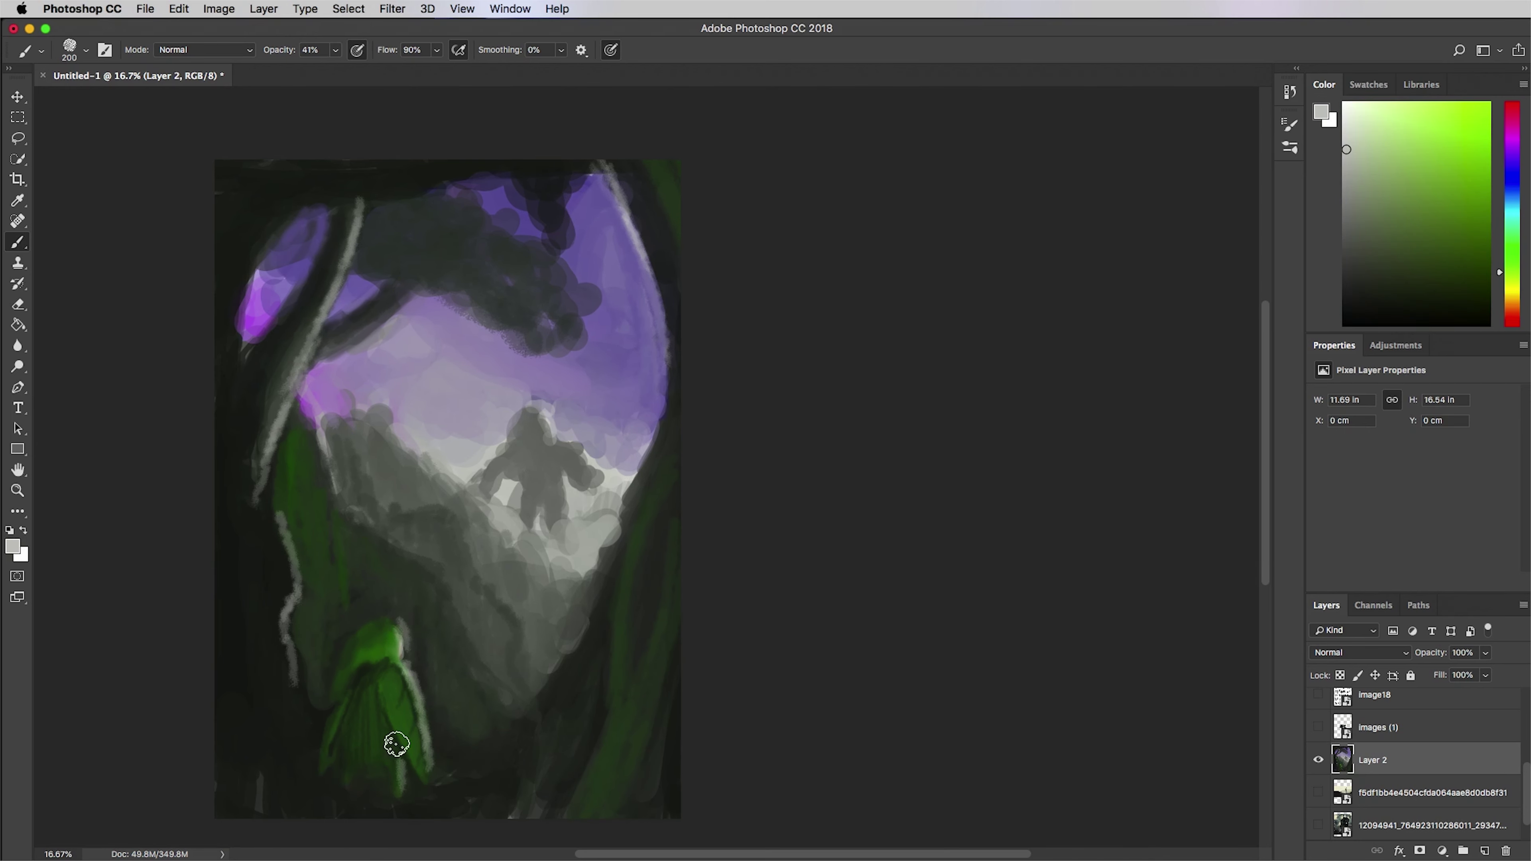
- Draw light grey ridge lines across the rocky slope to outline its edges
left_click_drag(370, 529, 488, 687)
left_click_drag(356, 500, 399, 503)
mouse_move(398, 515)
left_mouse_down()
mouse_move(468, 540)
mouse_move(494, 588)
left_mouse_up()
left_click_drag(336, 470, 385, 439)
left_click_drag(390, 439, 555, 563)
left_click(265, 540, "alt")
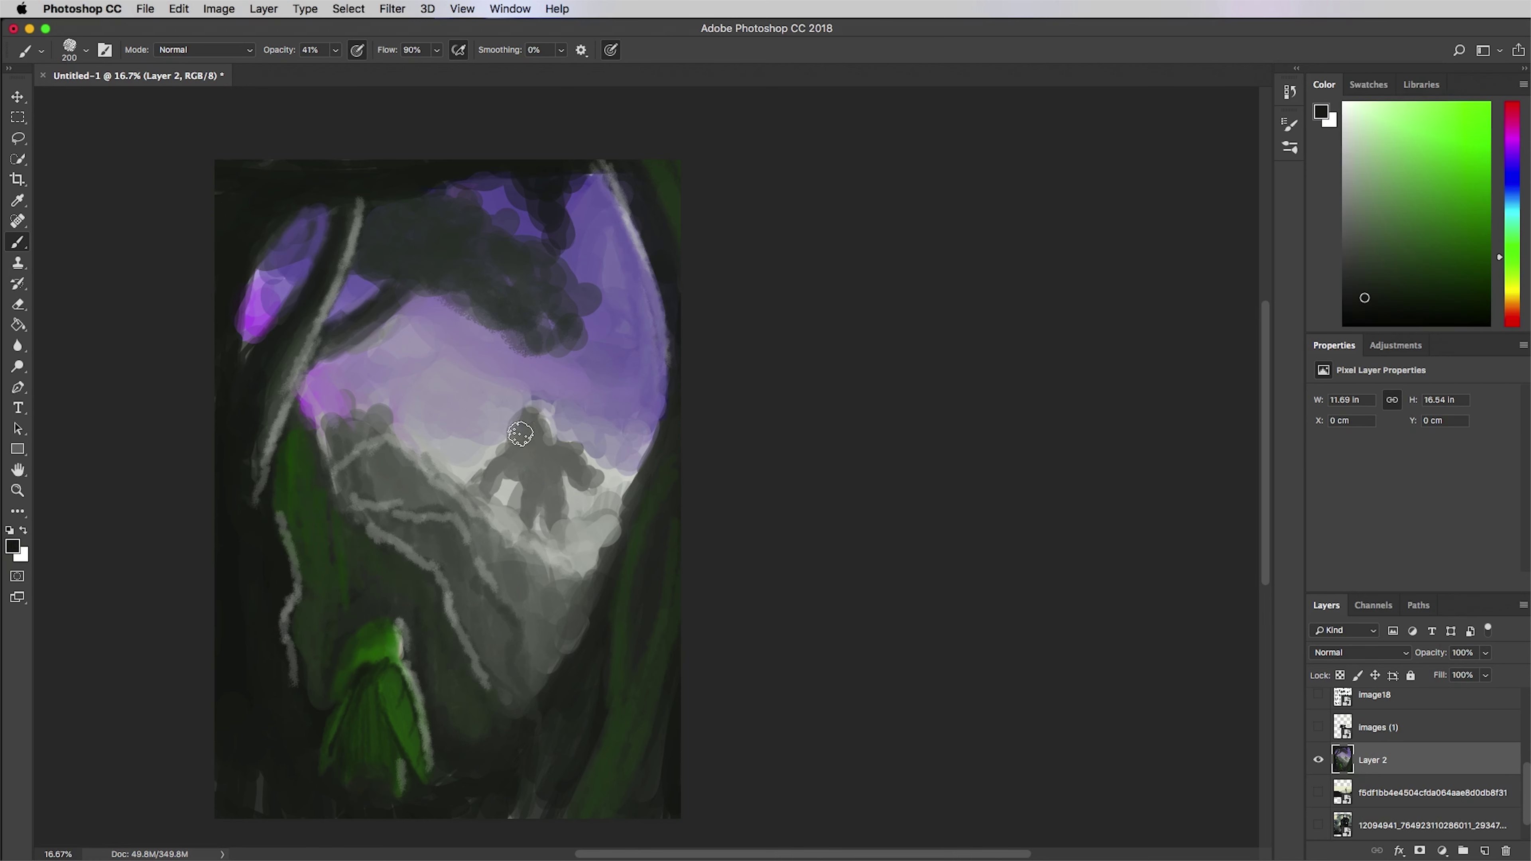
- Darken the distant creature's torso with grey strokes and touch up the sky beside its head with sampled purple
left_click_drag(500, 466, 540, 477)
left_click(565, 443, "alt")
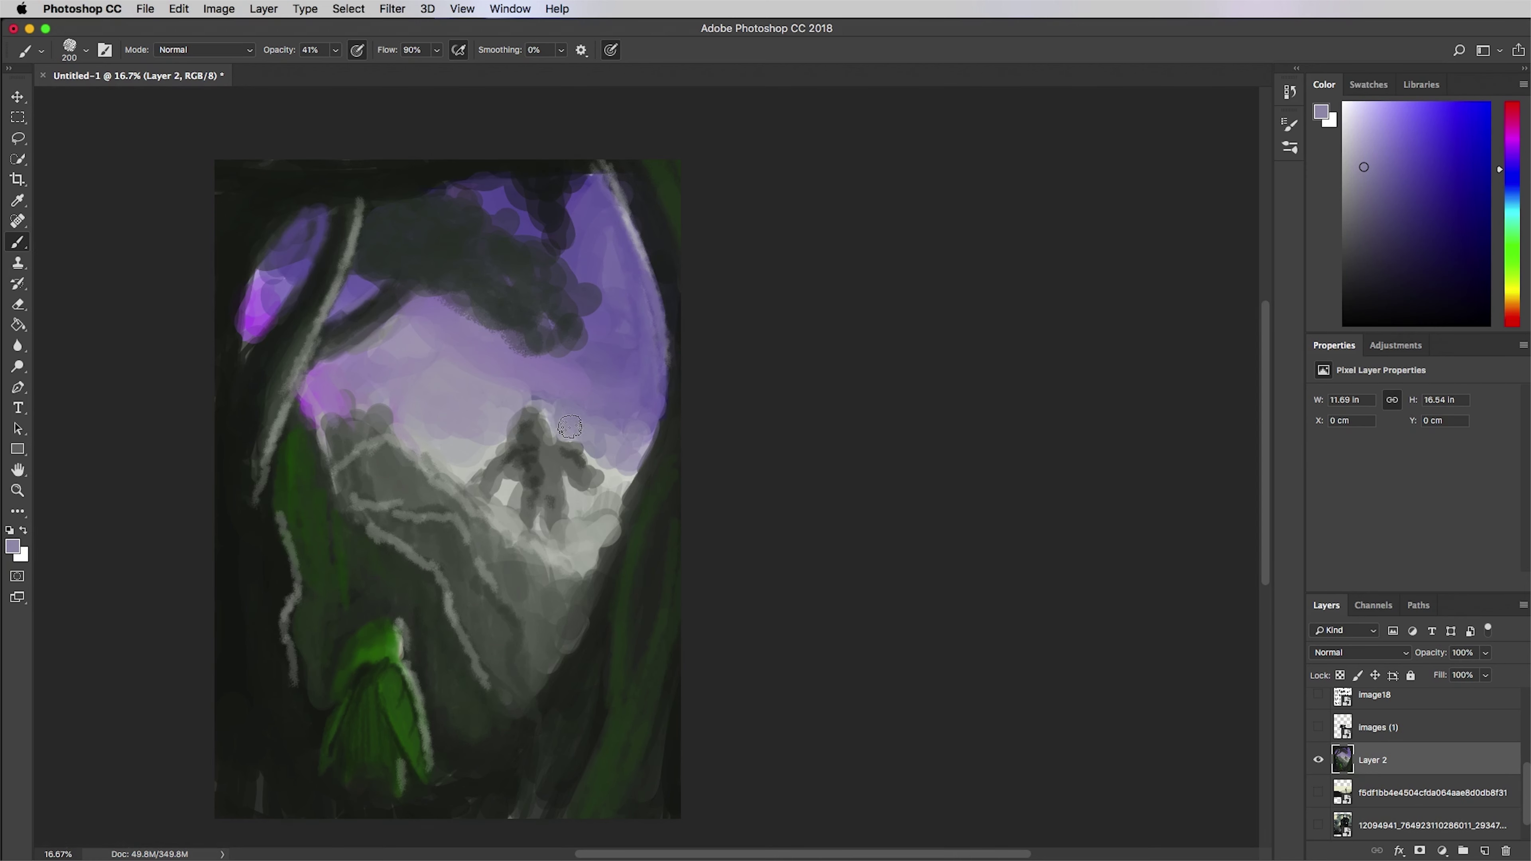
- Paint grey bark streaks down the left tree's lower trunk and roots using colours sampled from the trunk
left_click(326, 315, "alt")
left_click(302, 343, "alt")
mouse_move(302, 332)
left_mouse_down()
mouse_move(231, 488)
mouse_move(262, 594)
left_mouse_up()
mouse_move(266, 706)
left_mouse_down()
mouse_move(236, 582)
mouse_move(216, 657)
mouse_move(248, 718)
left_mouse_up()
left_click(284, 329, "alt")
left_click(333, 252, "alt")
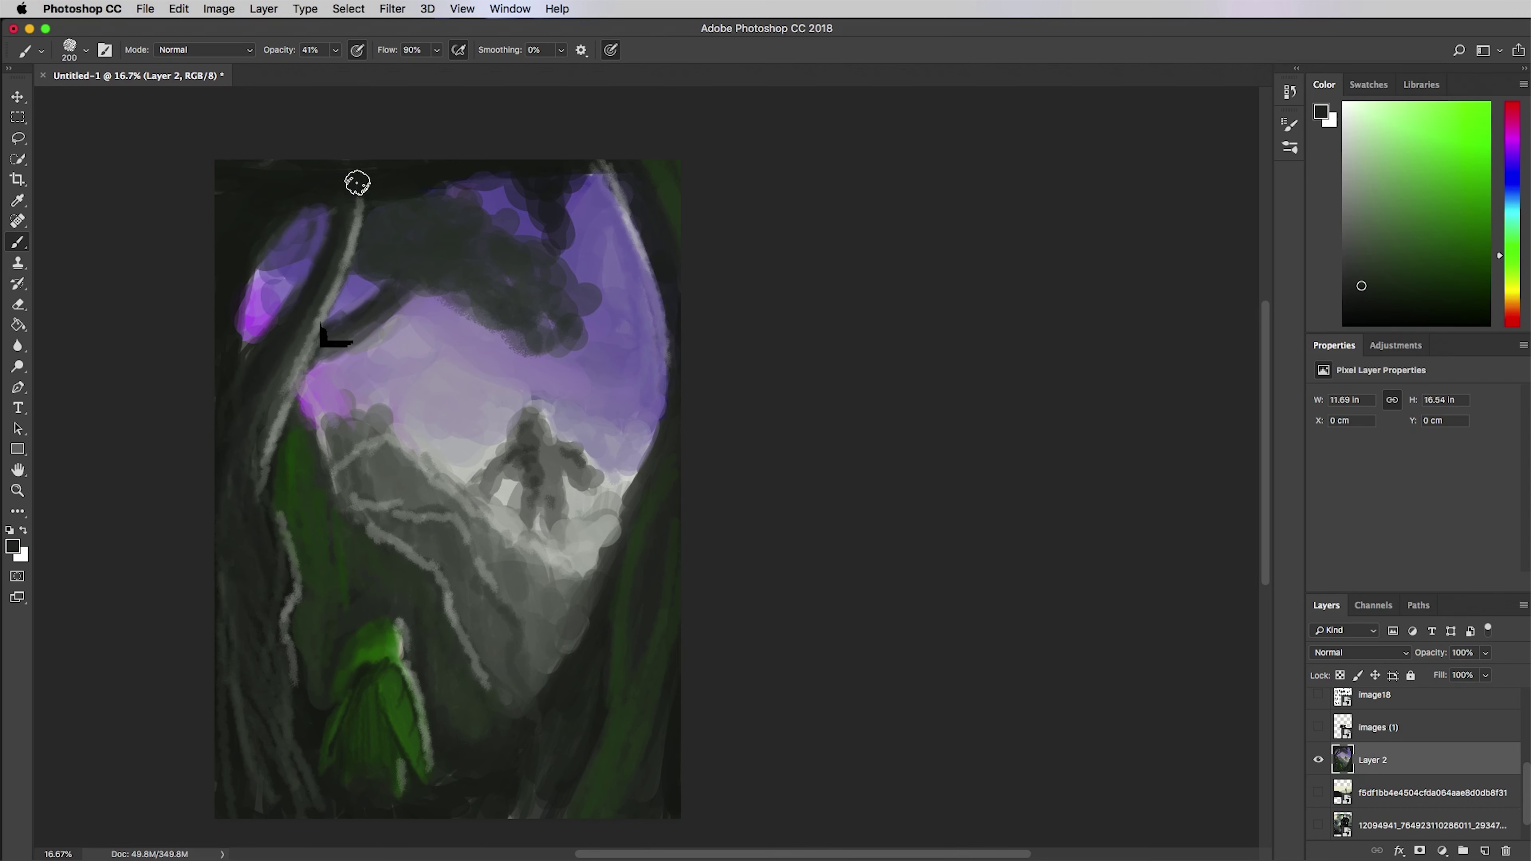
- Add dark strokes to the upper left trunks and dark green along the overhanging branch at the canvas top
left_click_drag(359, 181, 286, 397)
left_click(276, 375, "alt")
mouse_move(291, 200)
left_mouse_down()
mouse_move(243, 274)
mouse_move(231, 353)
left_mouse_up()
left_click(231, 353, "alt")
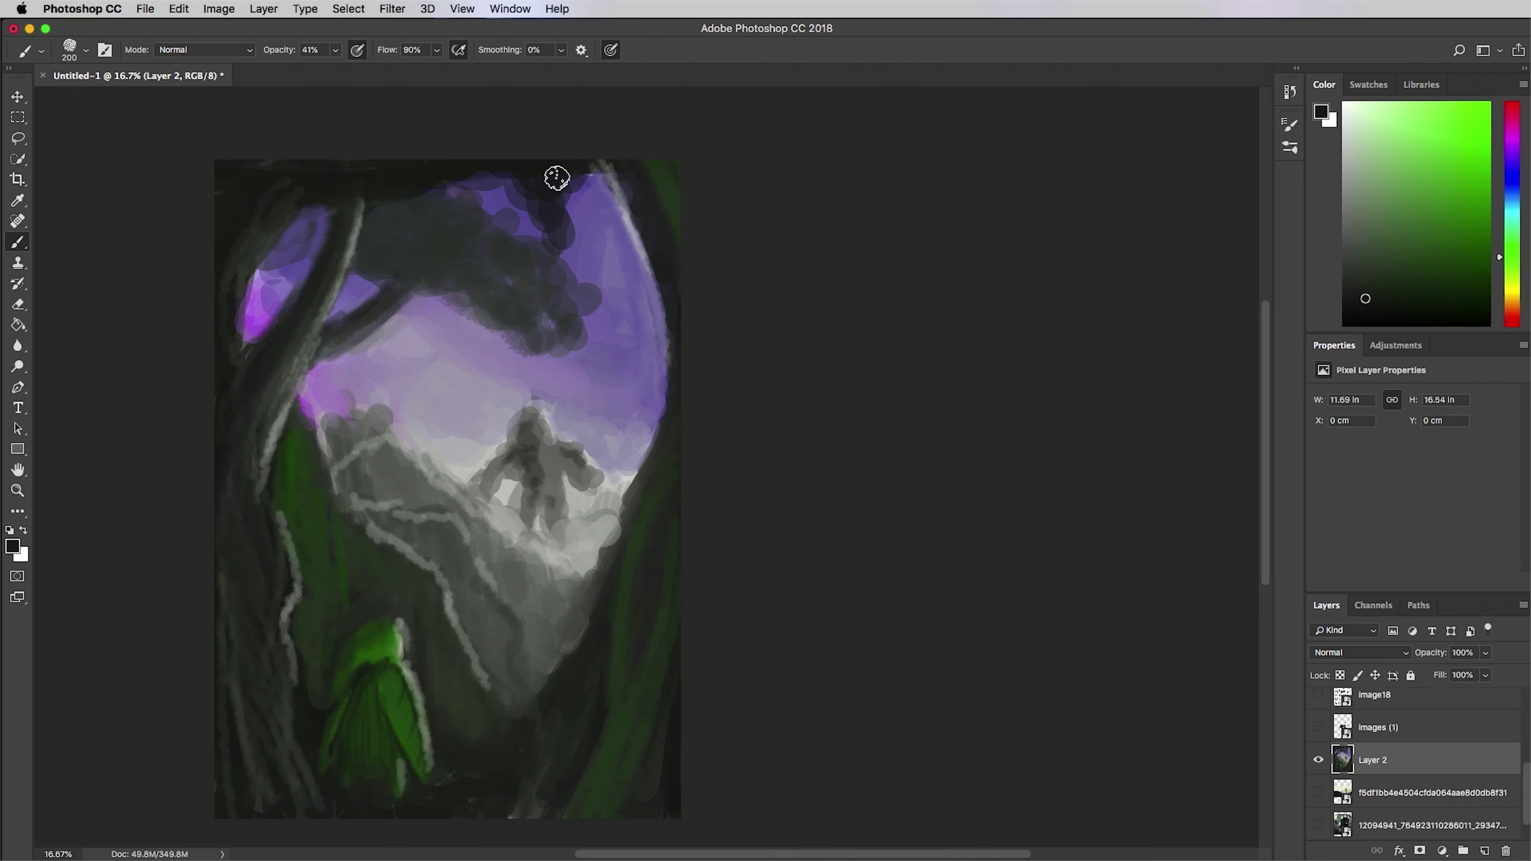
left_click_drag(377, 186, 536, 197)
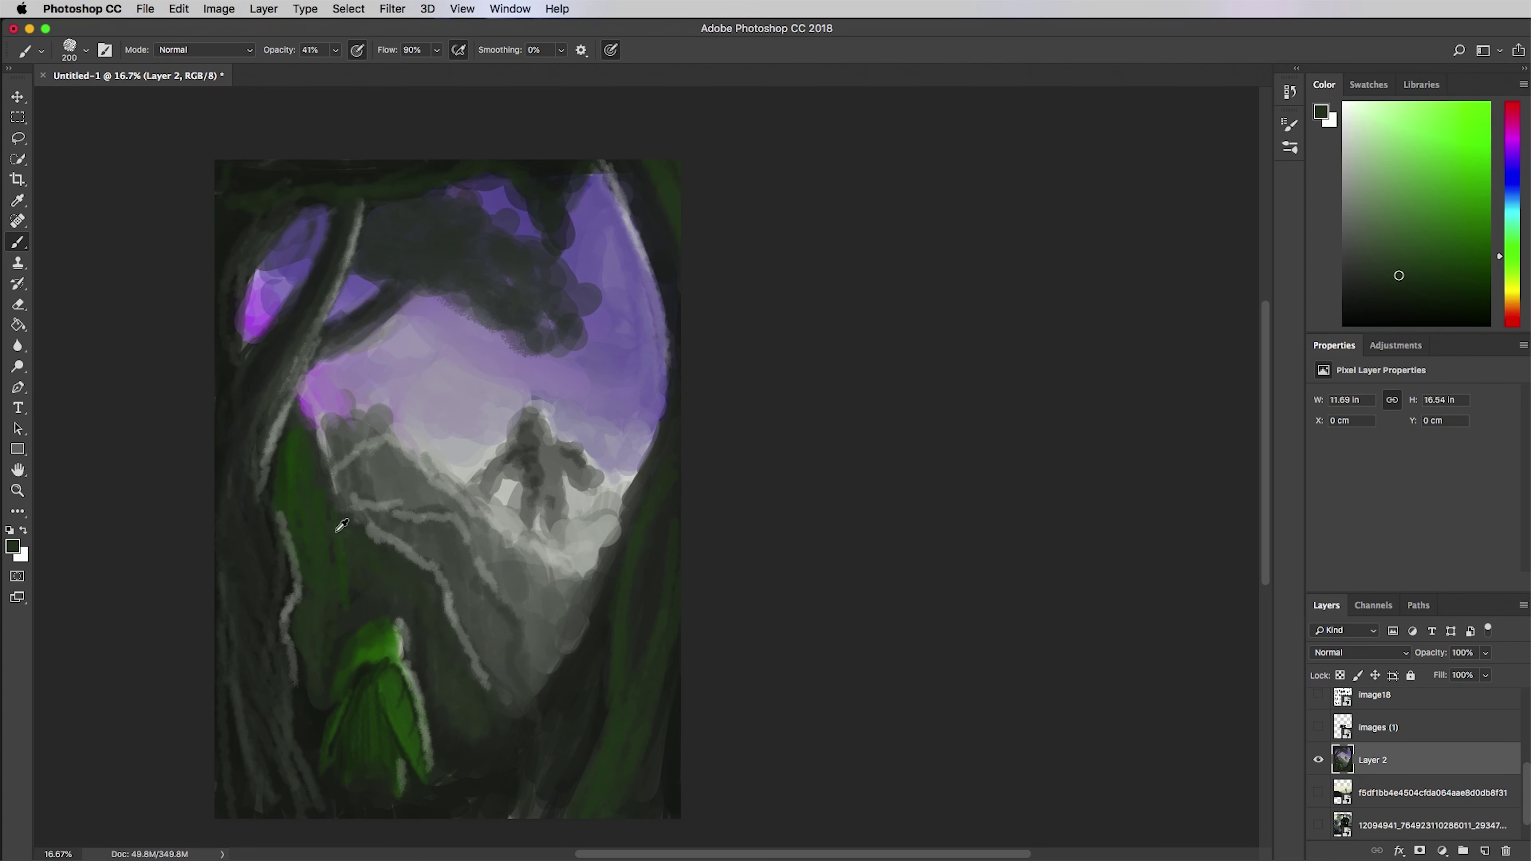
- Glaze the rocky slope with dark green sampled from the left foliage, enlarging the brush to 400
left_click(319, 483, "alt")
mouse_move(375, 540)
left_mouse_down()
mouse_move(422, 570)
mouse_move(459, 550)
mouse_move(498, 648)
left_mouse_up()
key("bracketright")
key("bracketright")
key("bracketright")
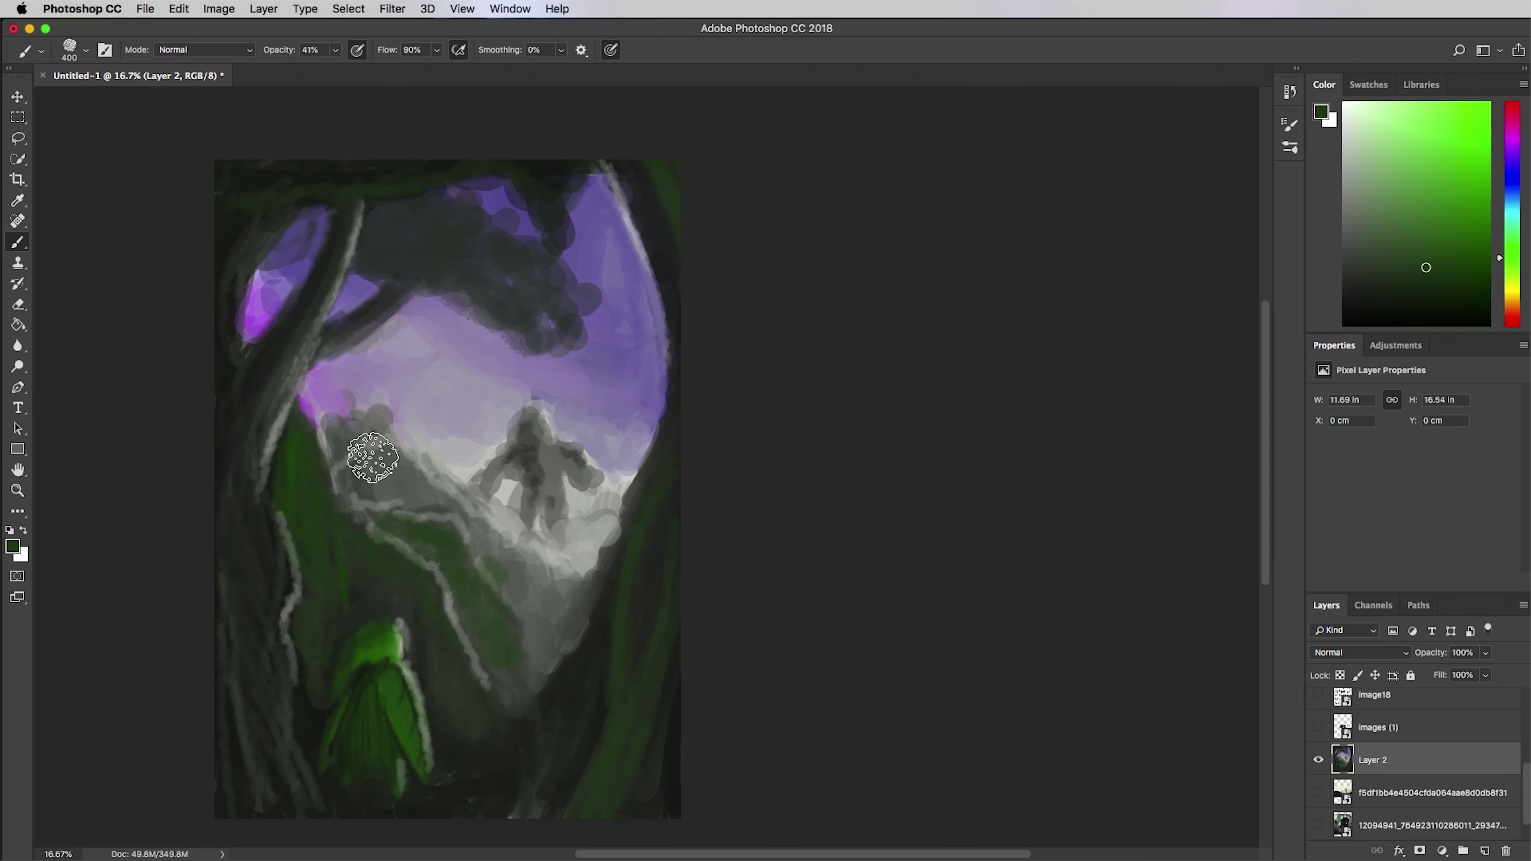
left_click(369, 471, "alt")
left_click_drag(368, 472, 448, 516)
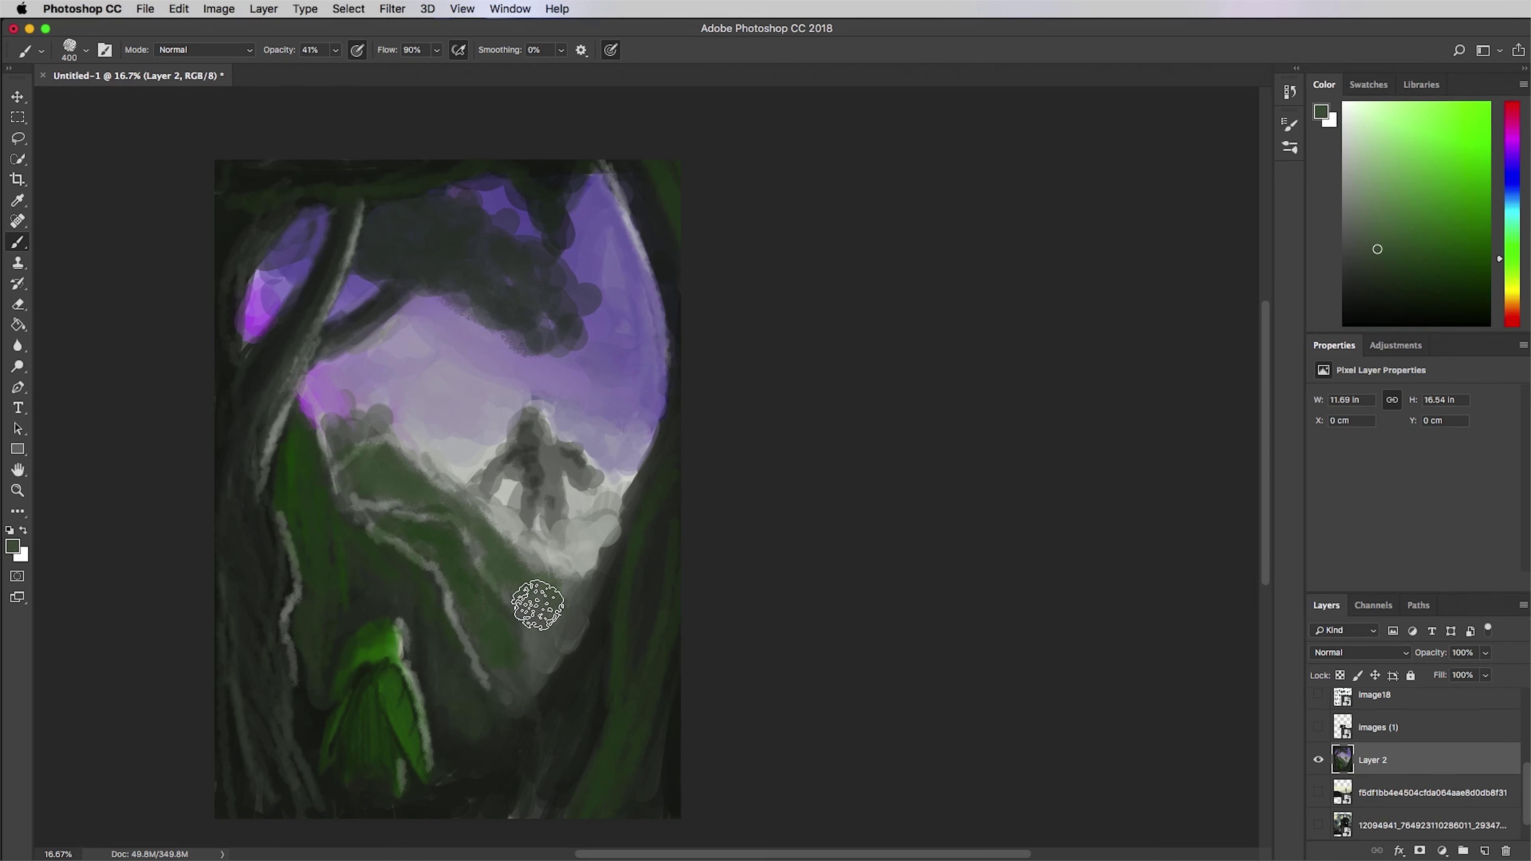
- Soften the left trunk's bark streaks and deepen the top canopy with broad strokes of sampled darks and greens
left_click(604, 594, "alt")
scroll(588, 554, "down", 3)
left_click(329, 593, "alt")
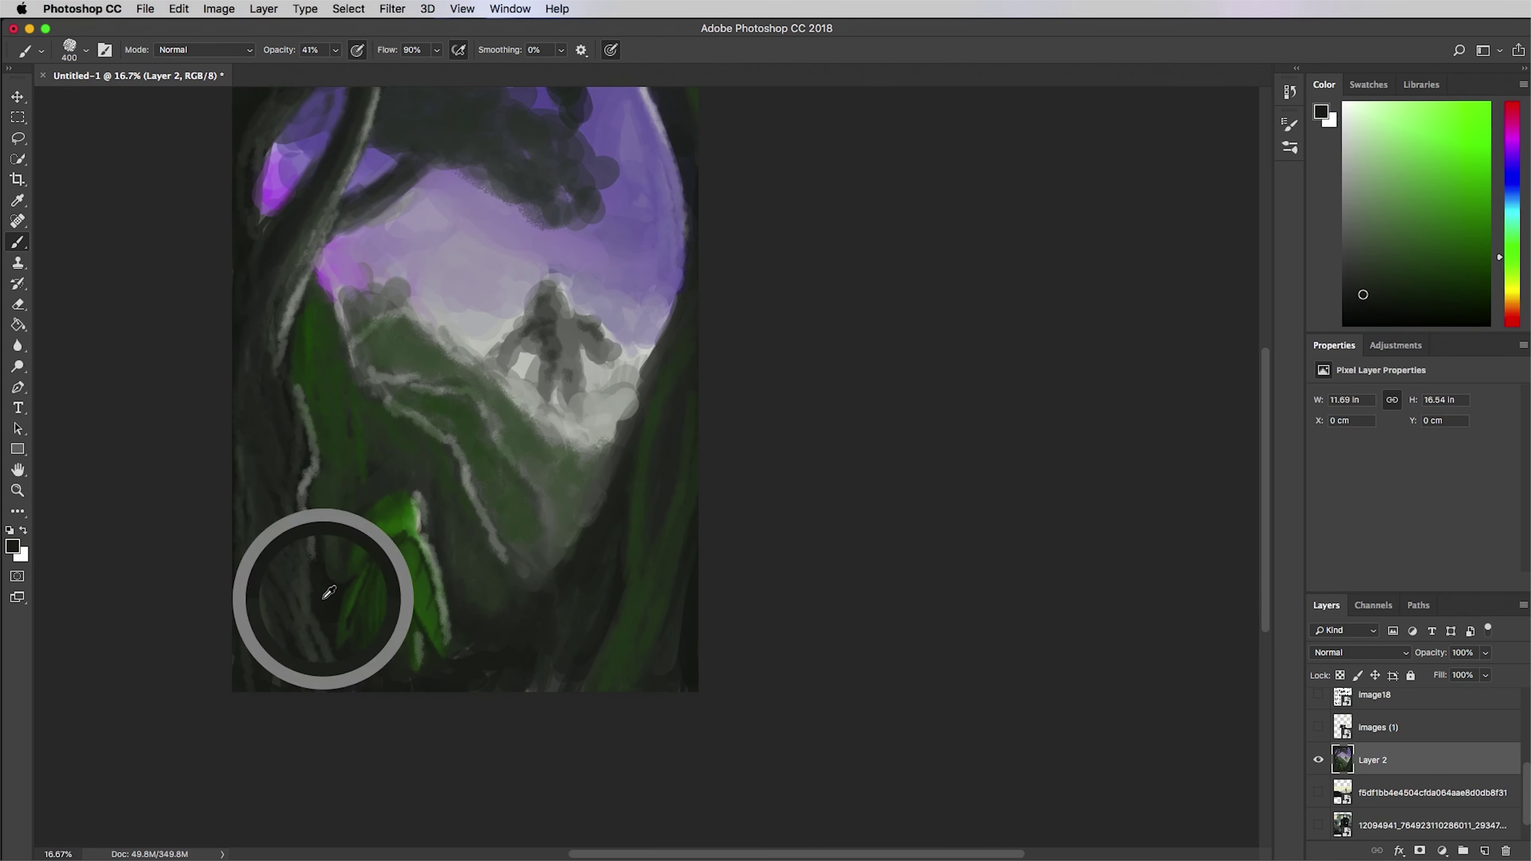
scroll(96, 337, "up", 4)
scroll(96, 338, "right", 5)
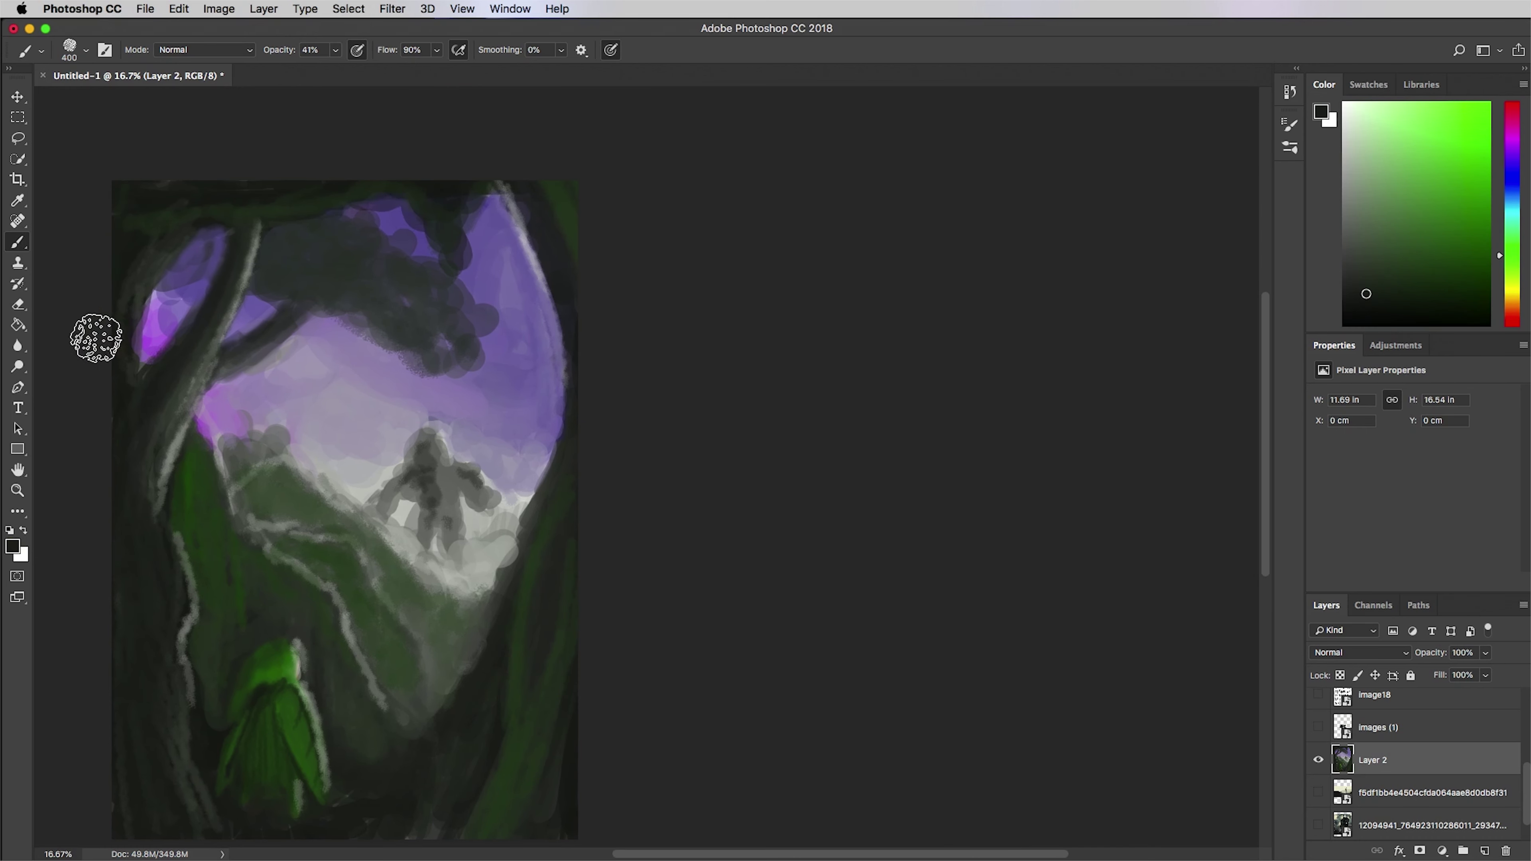
left_click(570, 219, "alt")
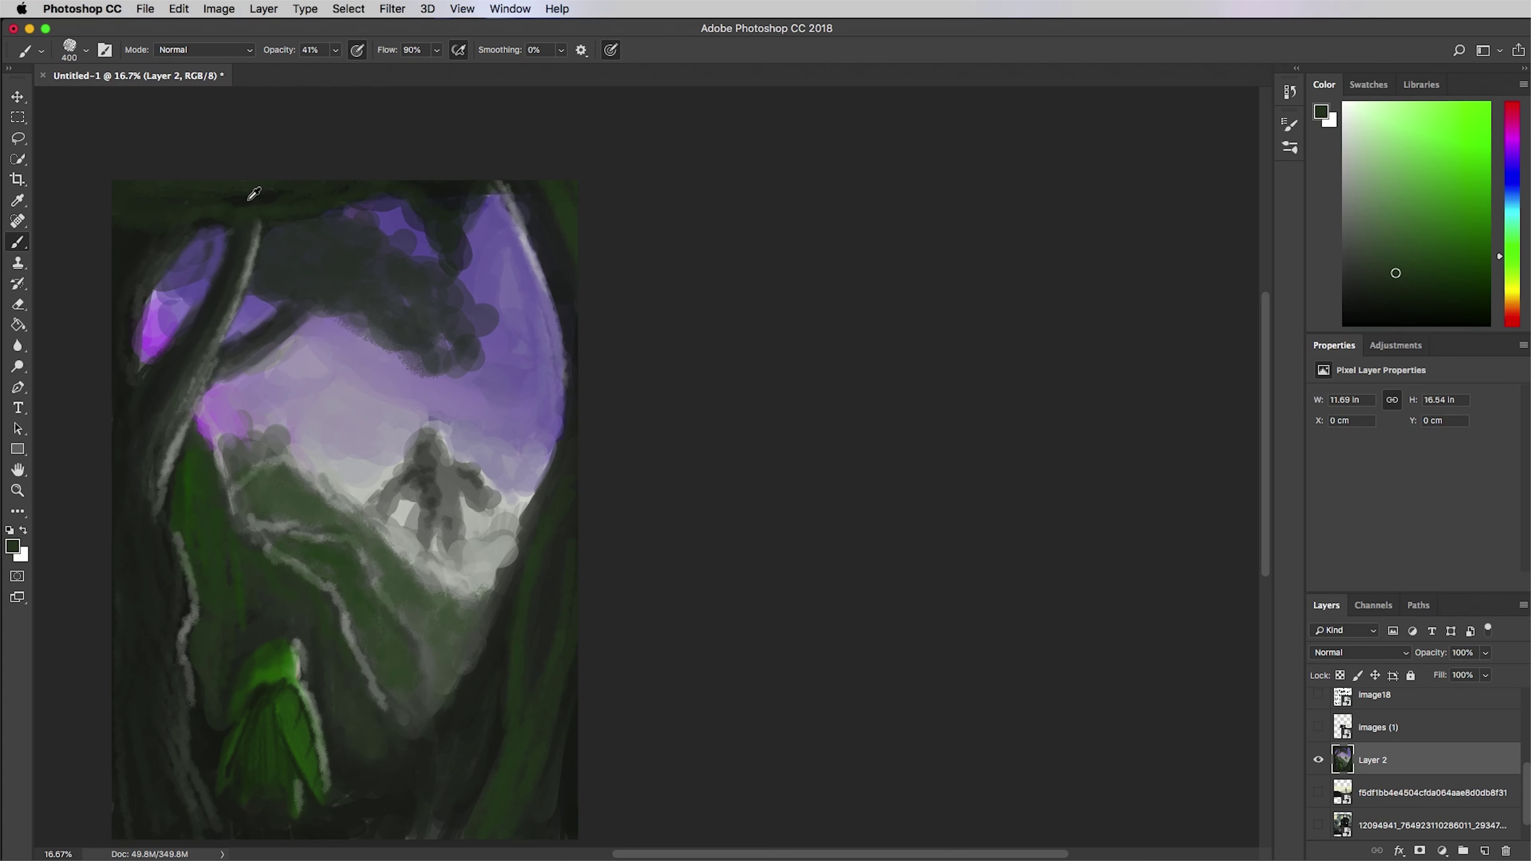
left_click(167, 362, "alt")
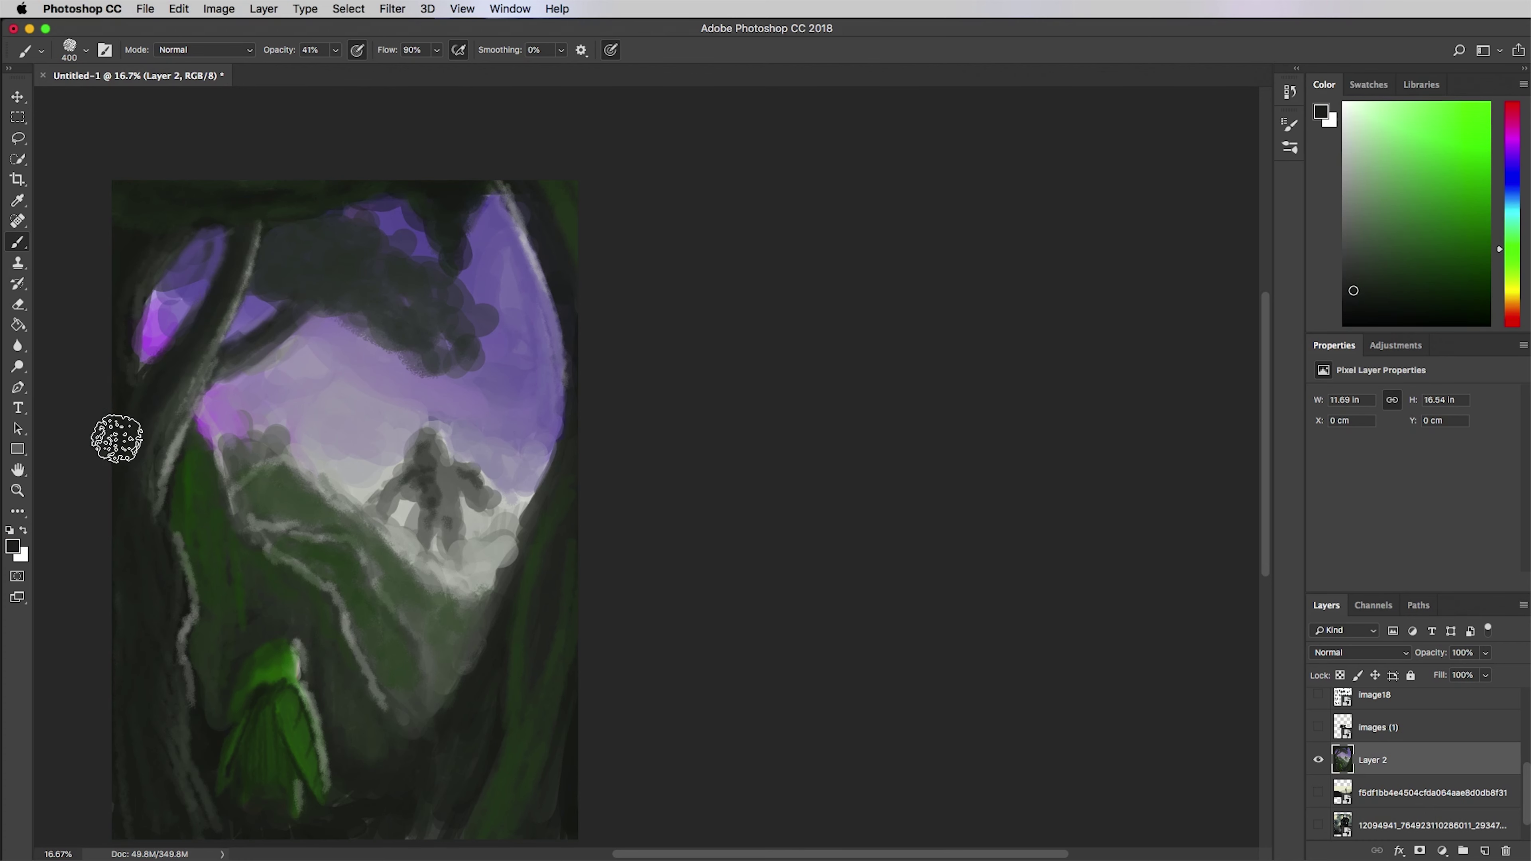
- Reduce the brush to 175 and blend purple sky tones through the gap between the left trunks
left_click(231, 285, "alt")
key("bracketleft")
key("bracketleft")
key("bracketleft")
key("bracketleft")
left_click(182, 291, "alt")
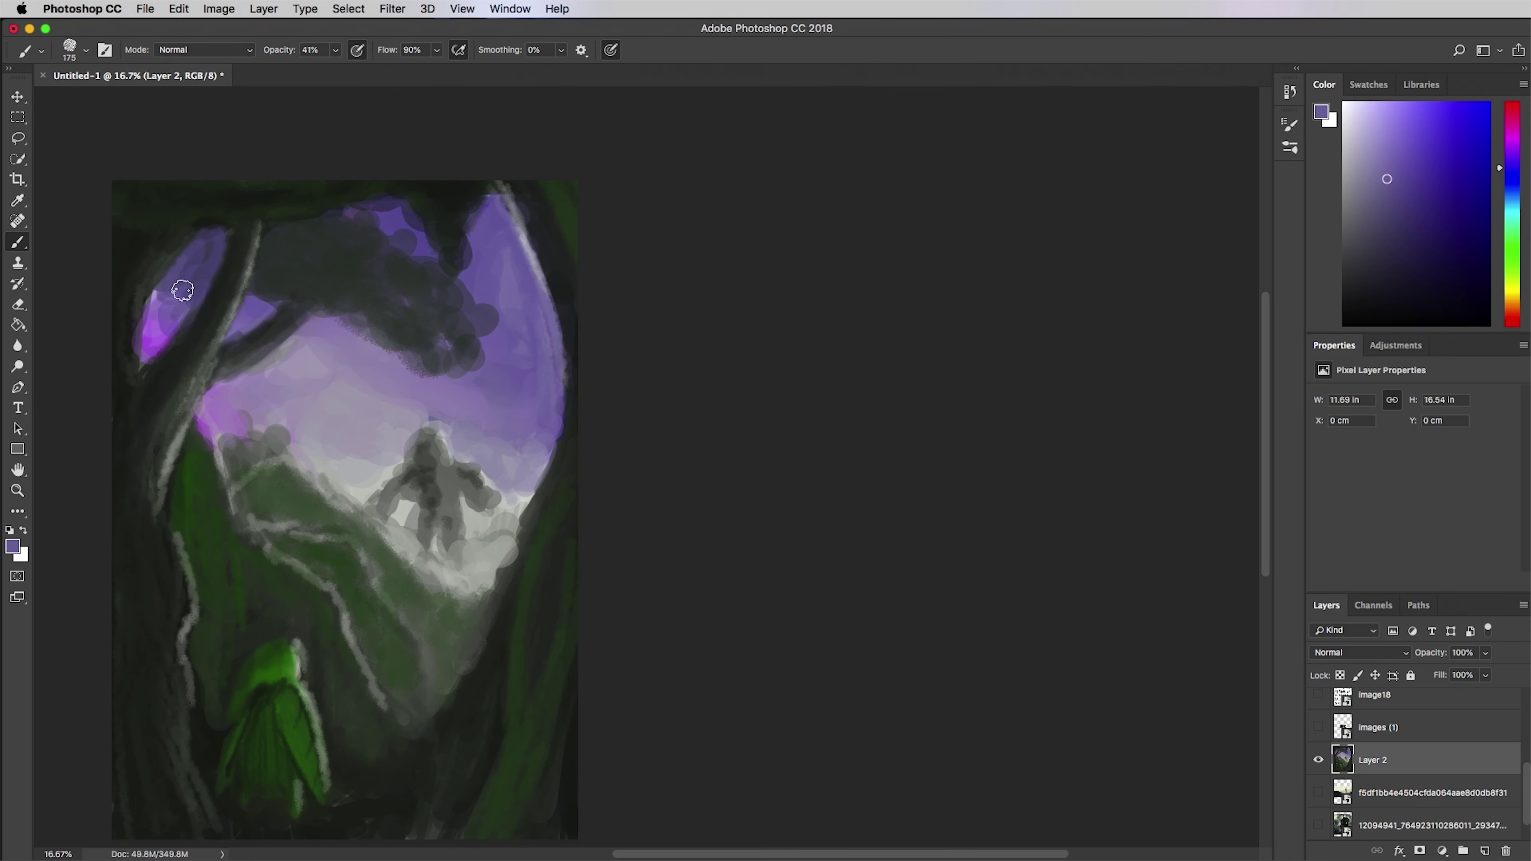
left_click(156, 328, "alt")
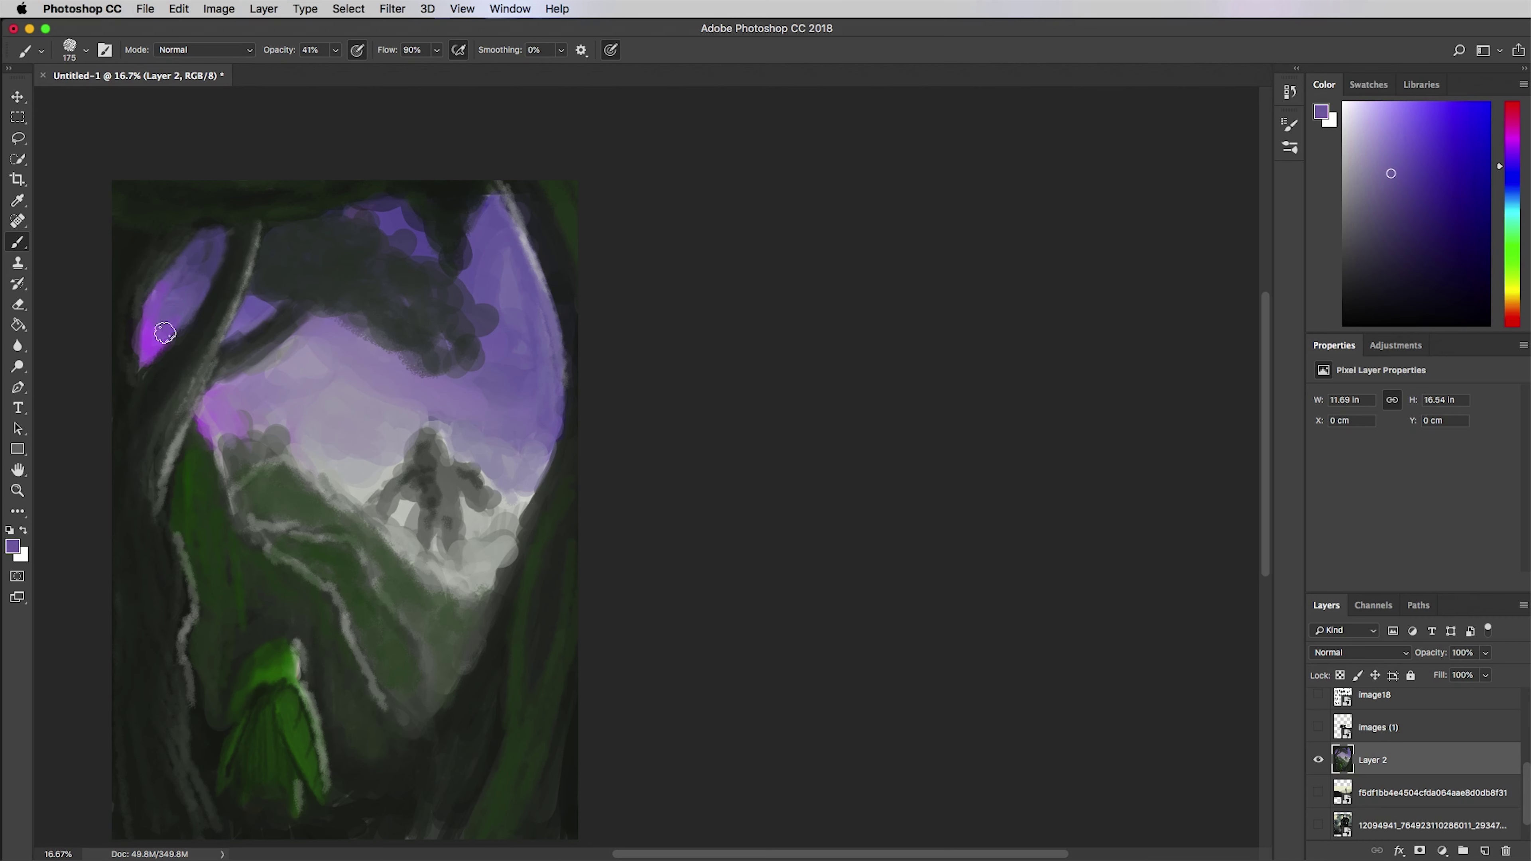
- Paint purple mist along the slope's upper crest and into the pale sky above it
left_click(146, 372, "alt")
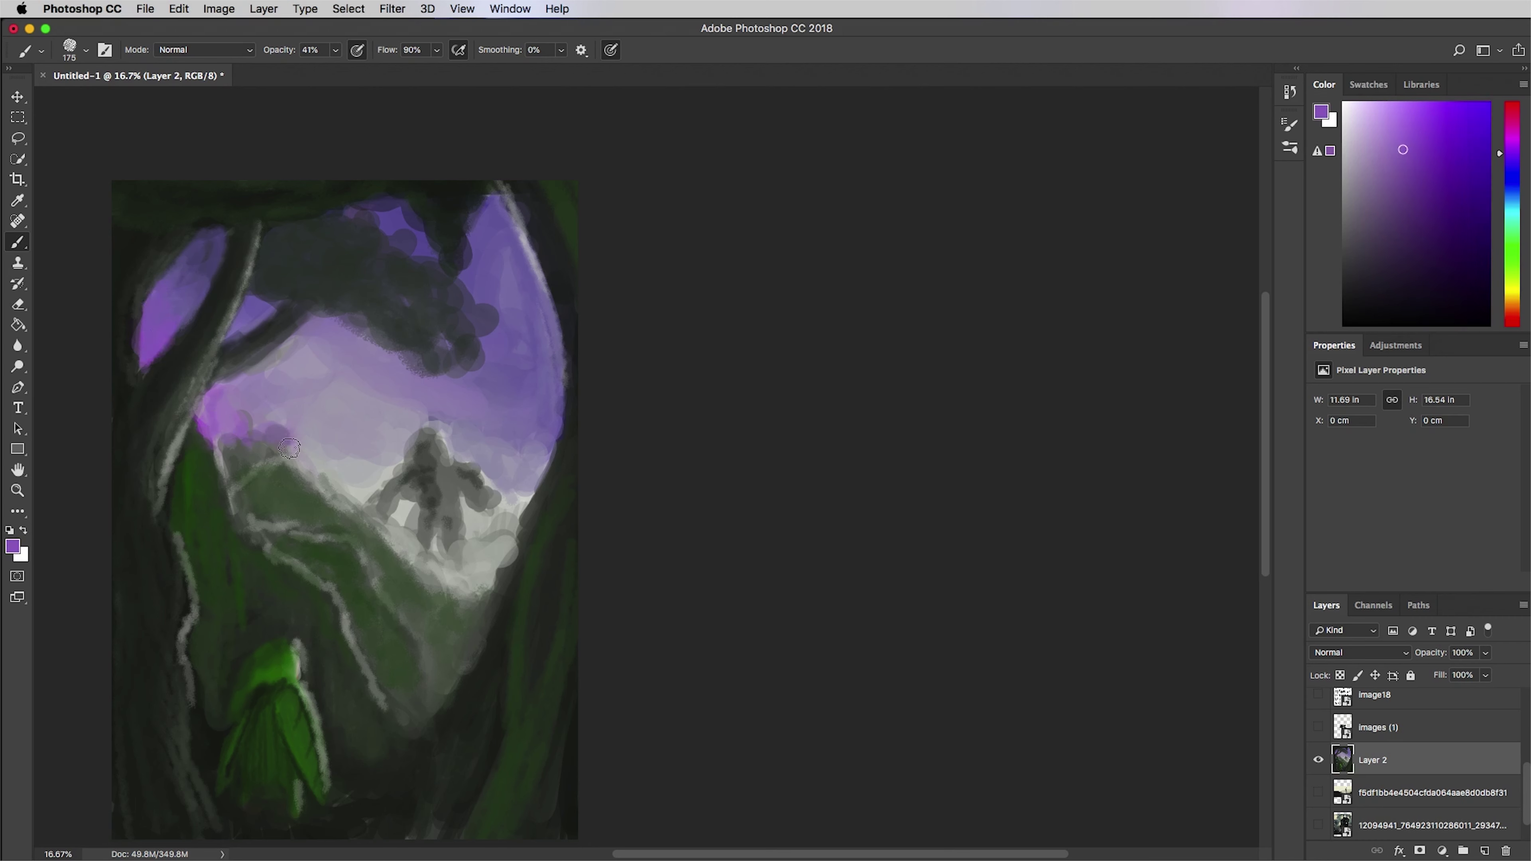
left_click_drag(290, 448, 347, 507)
left_click_drag(283, 376, 319, 404)
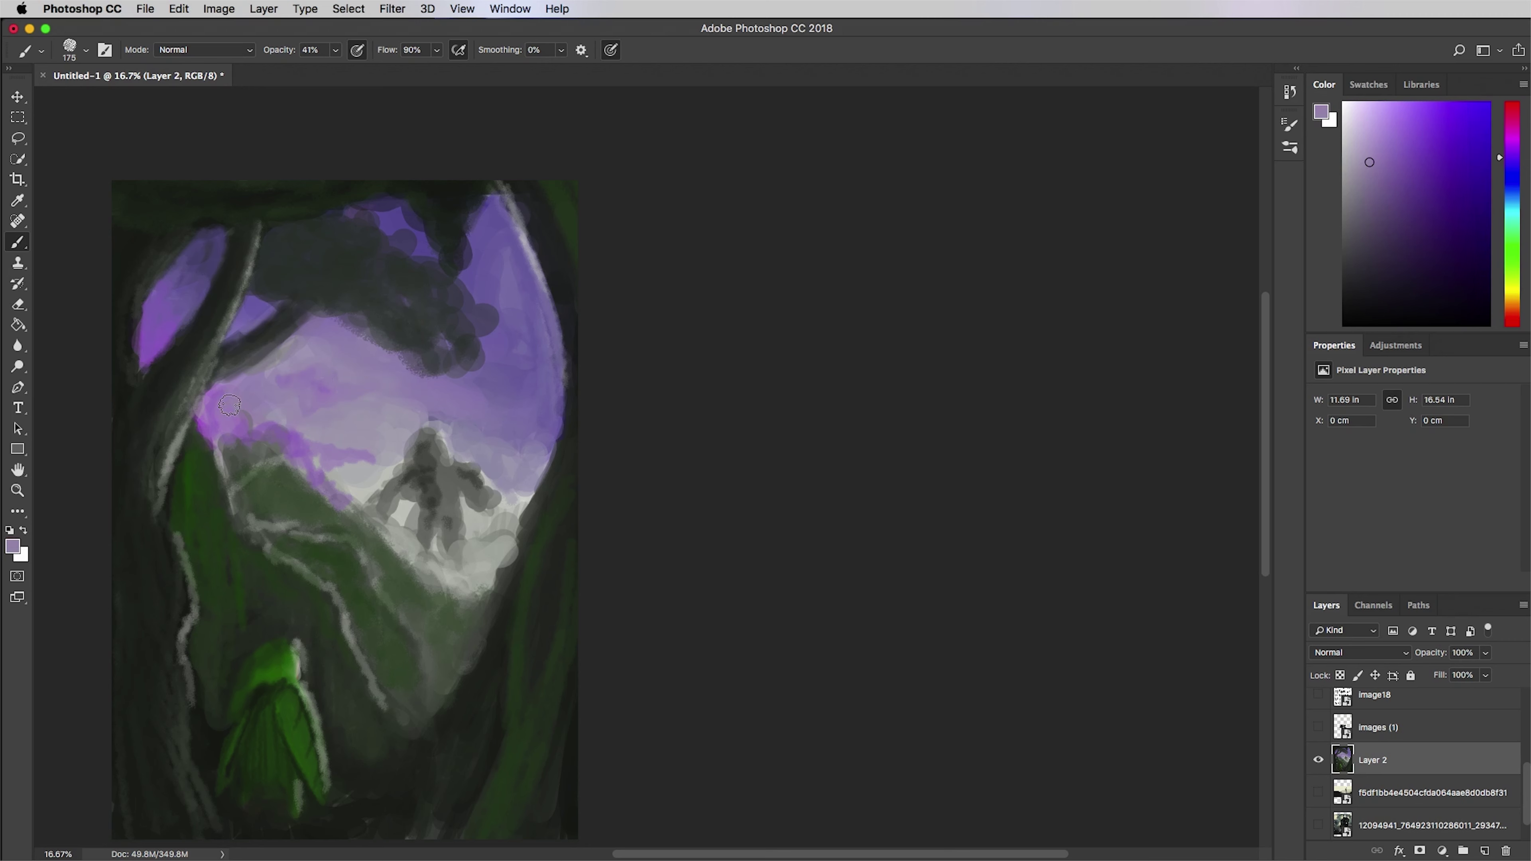
- Tone down the left trunk's light rim with dark strokes and rework the green foliage beside it
left_click(196, 452, "alt")
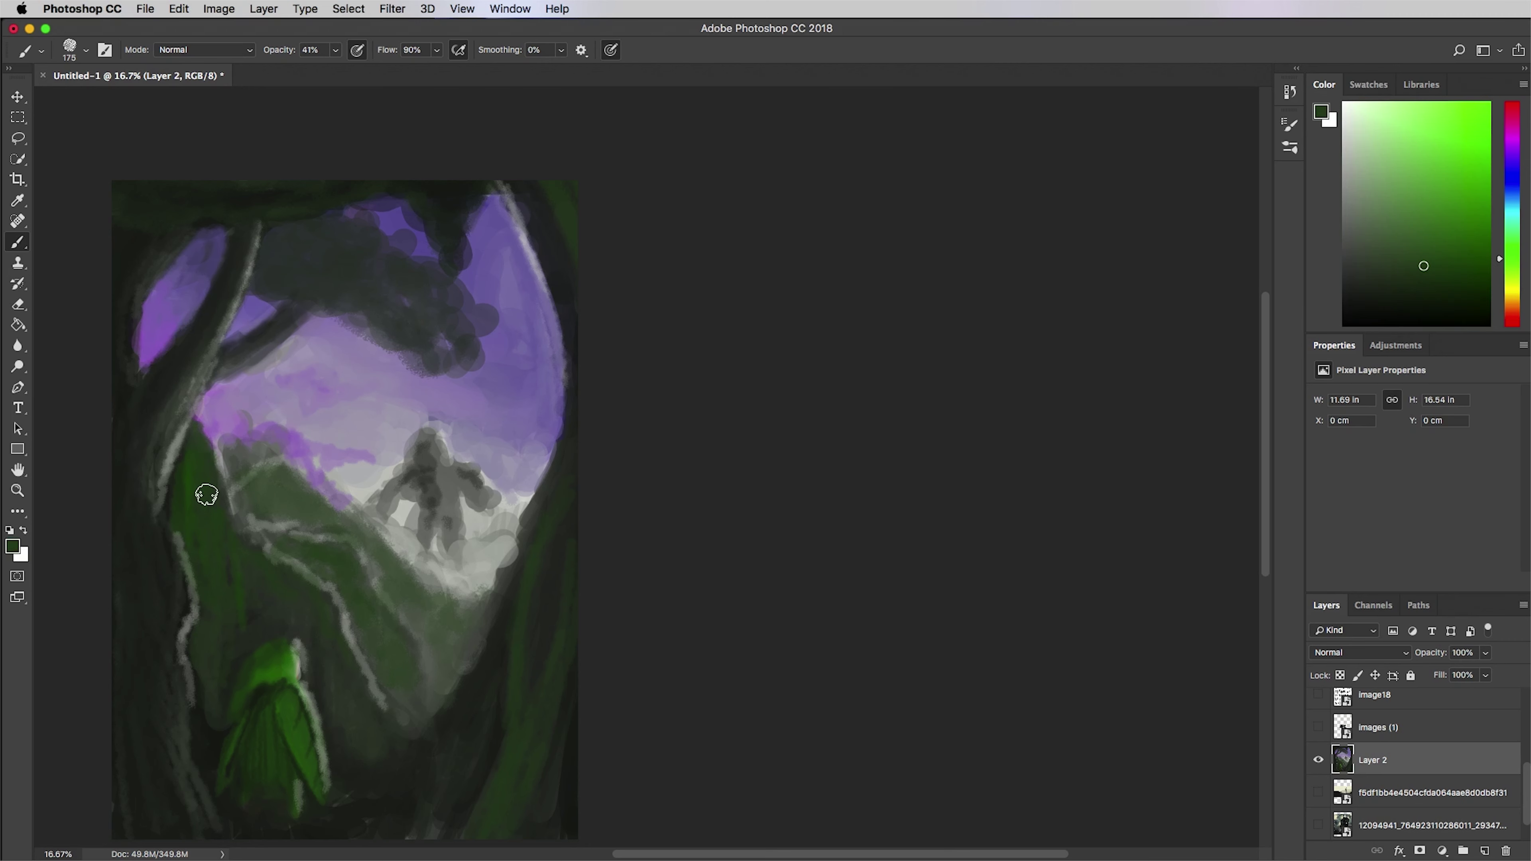
left_click(257, 634, "alt")
left_click_drag(161, 502, 253, 235)
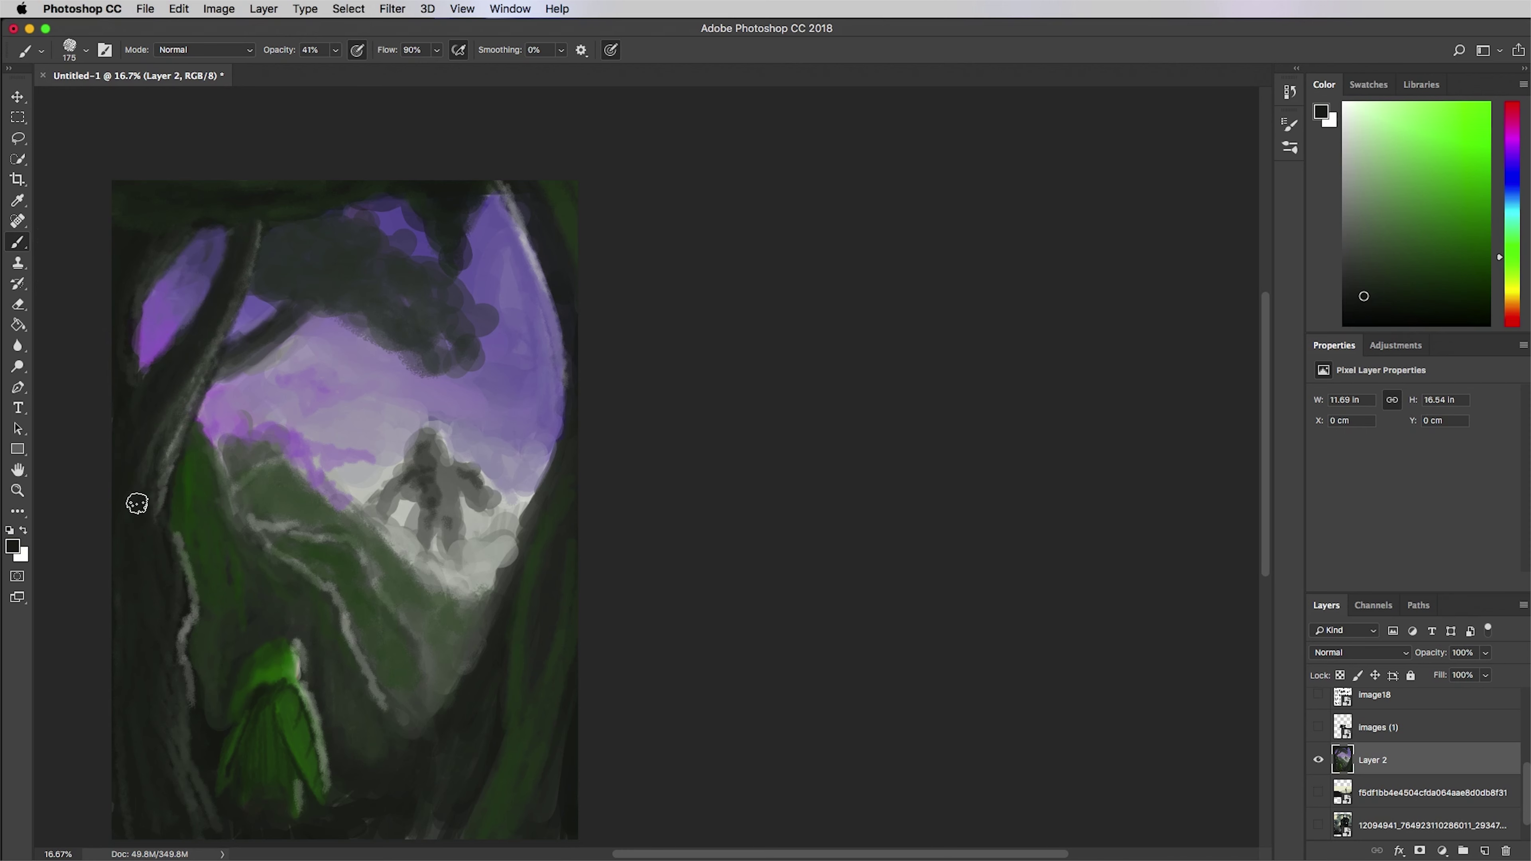
scroll(137, 504, "down", 3)
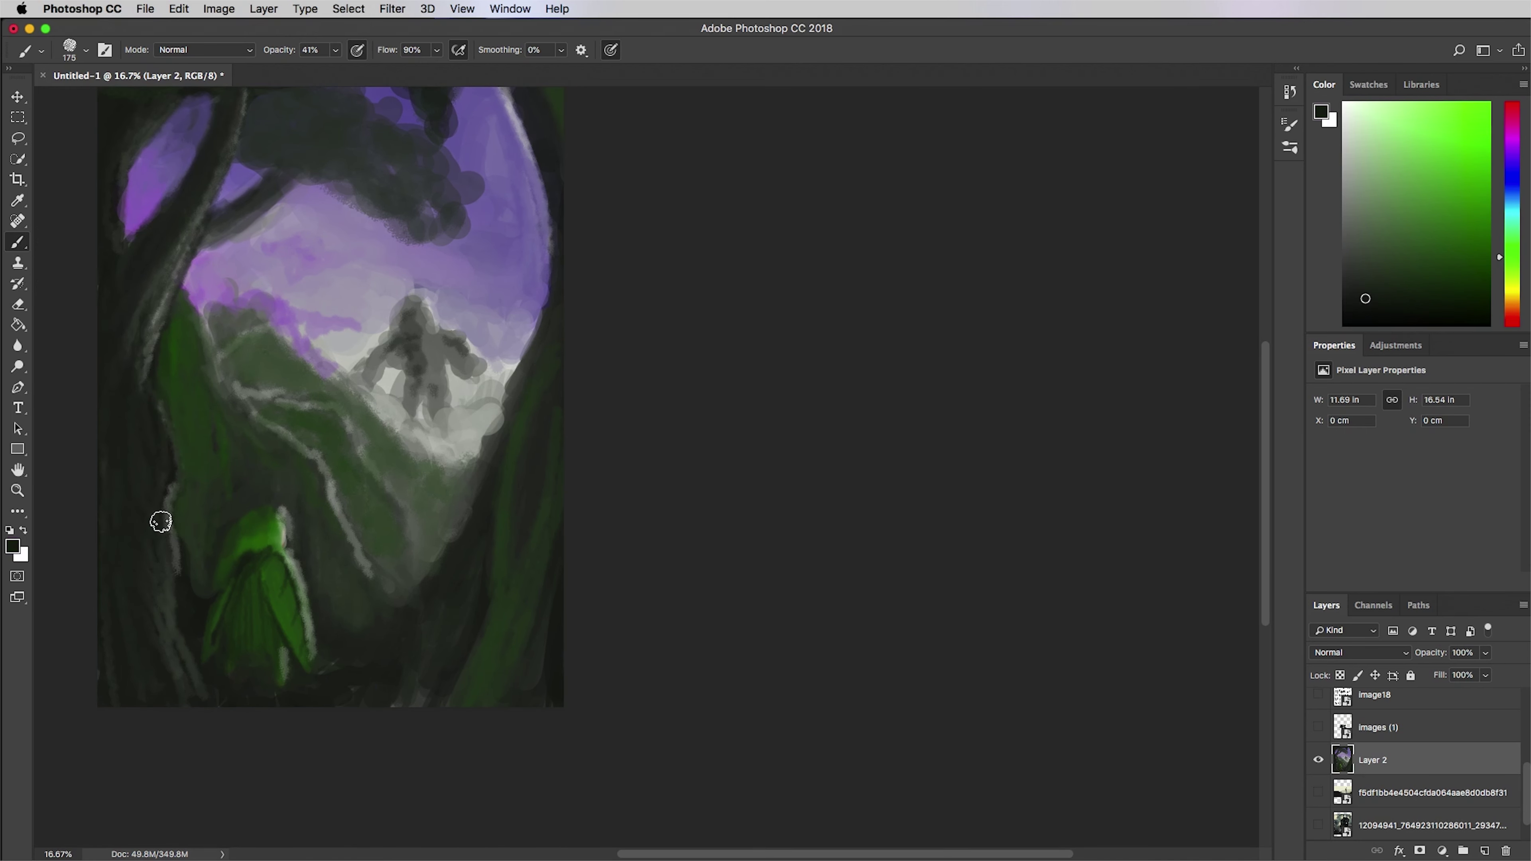
left_click_drag(173, 338, 167, 390)
left_click(180, 366, "alt")
left_click(123, 544, "alt")
- Rework the right trunk's lower inner edge with sampled dark and dark green strokes
left_click_drag(452, 569, 505, 405)
left_click(514, 355, "alt")
left_click(533, 665, "alt")
left_click_drag(550, 293, 482, 502)
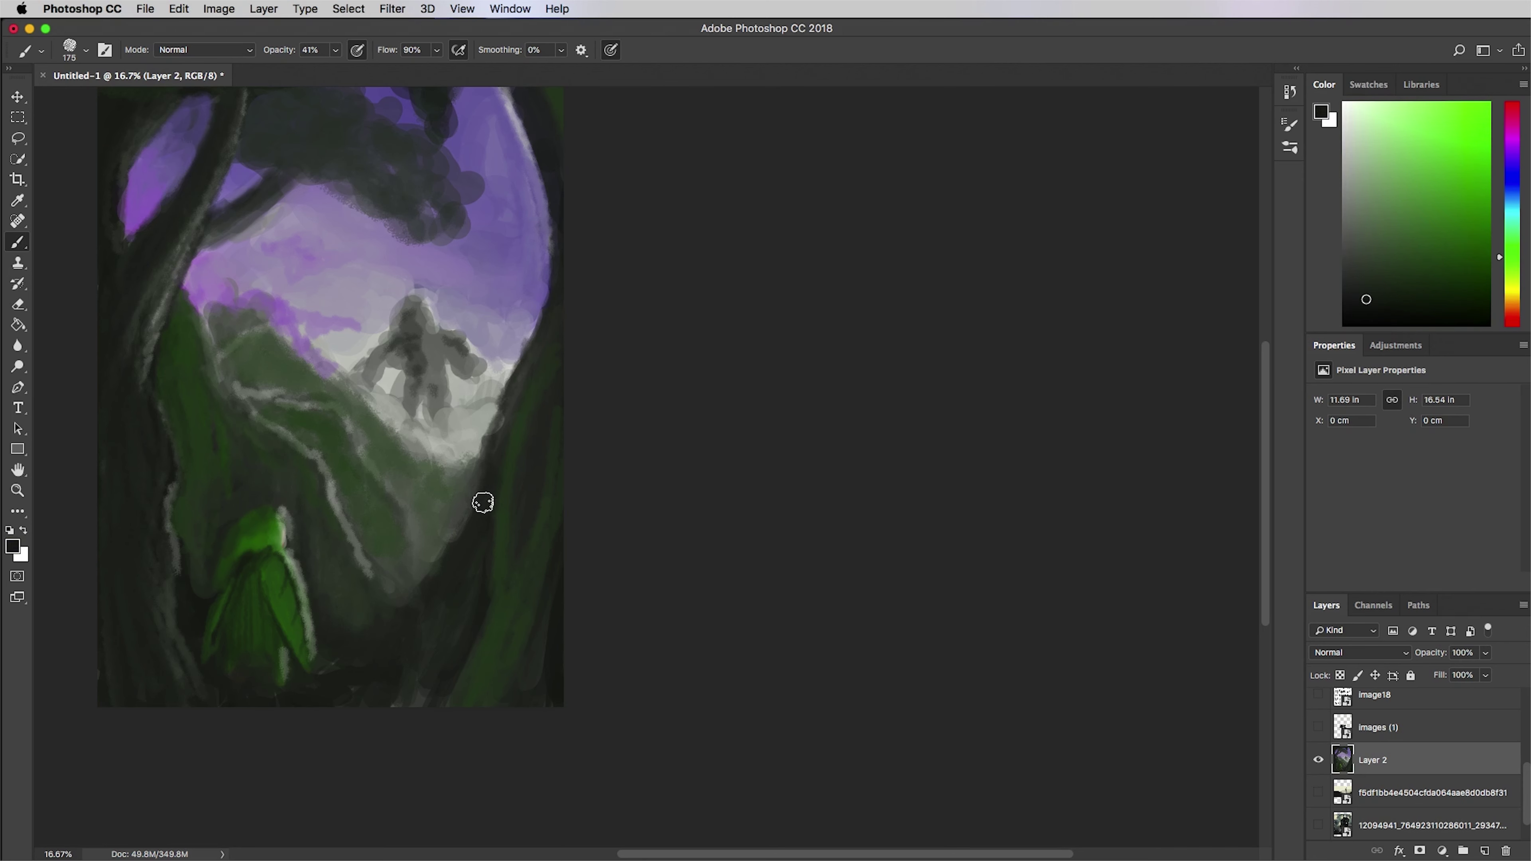
left_click(516, 674, "alt")
- Draw a light grey rim down the right trunk's lower inner edge to the ground near the cloaked figure
left_click(472, 436, "alt")
mouse_move(482, 425)
left_mouse_down()
mouse_move(461, 521)
mouse_move(362, 628)
left_mouse_up()
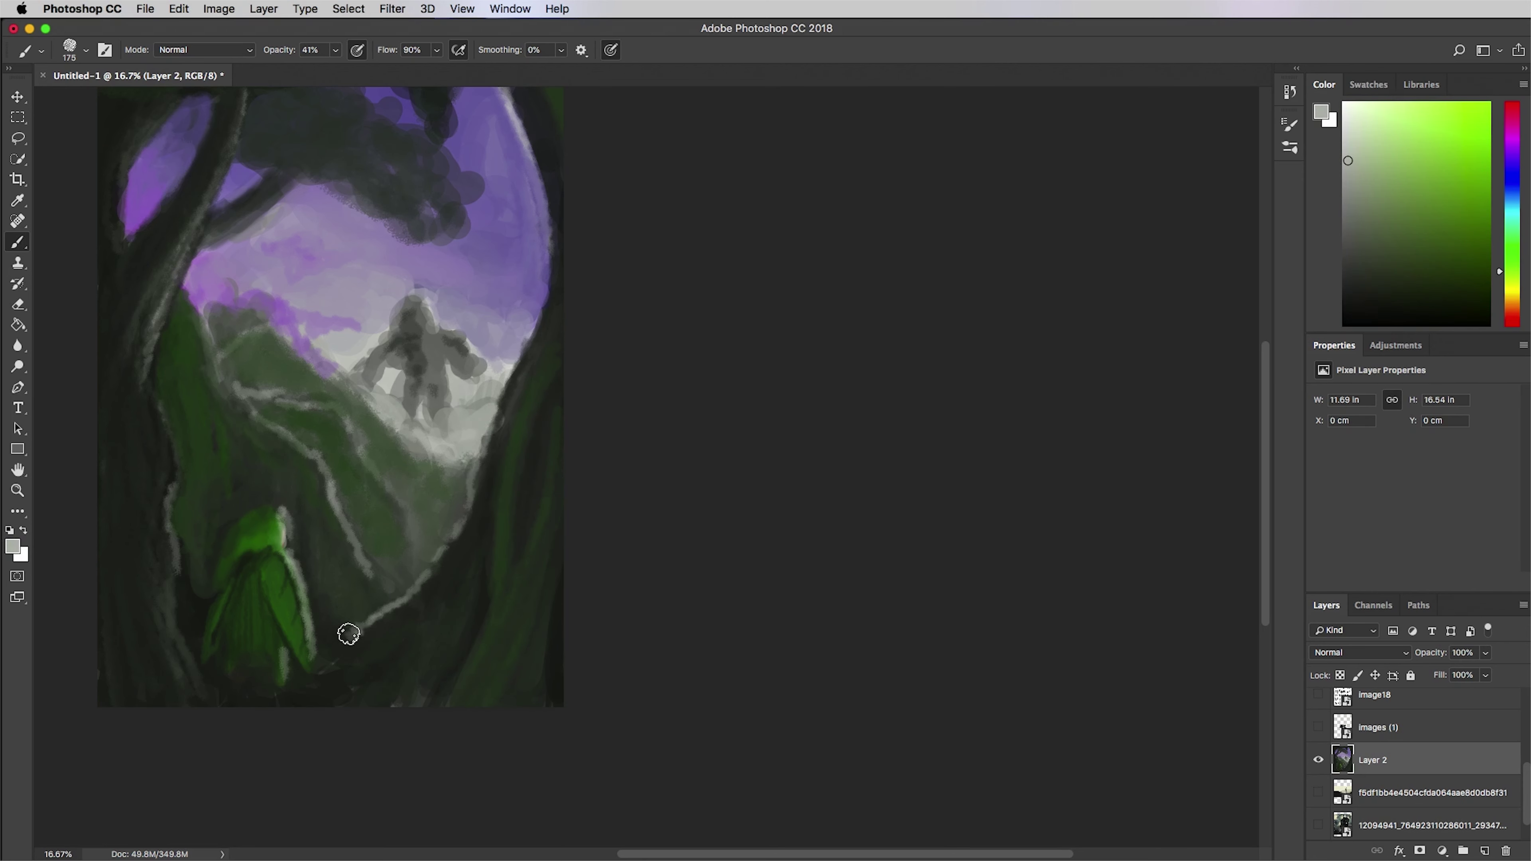
left_click(449, 522, "alt")
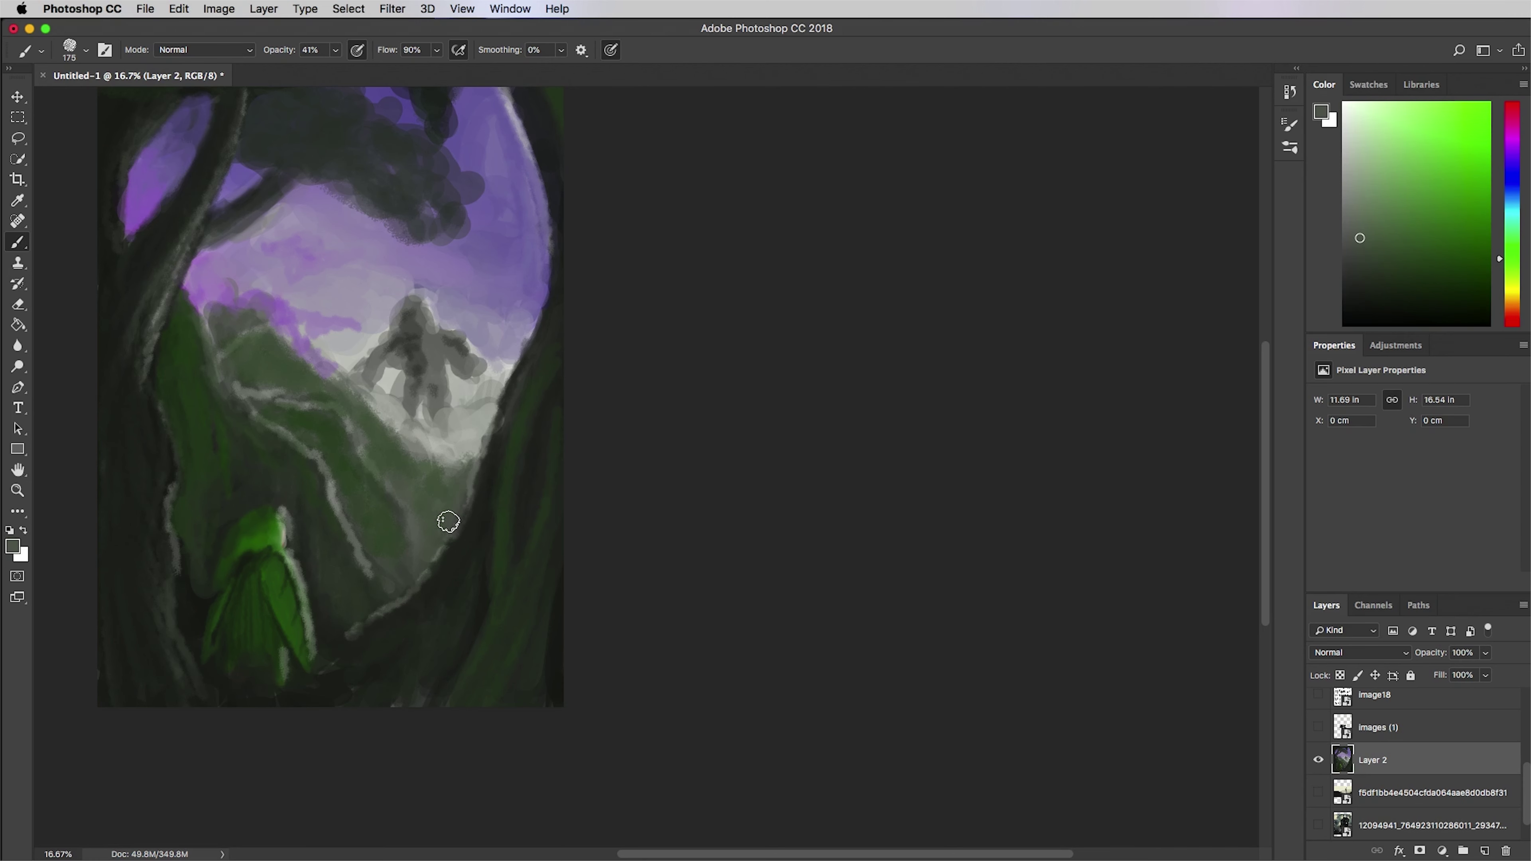
- Blend grey-green strokes into the fog below the creature and purple mist over the slope's crest
left_click_drag(519, 335, 497, 415)
left_click(424, 481, "alt")
mouse_move(369, 405)
left_mouse_down()
mouse_move(434, 473)
mouse_move(486, 422)
left_mouse_up()
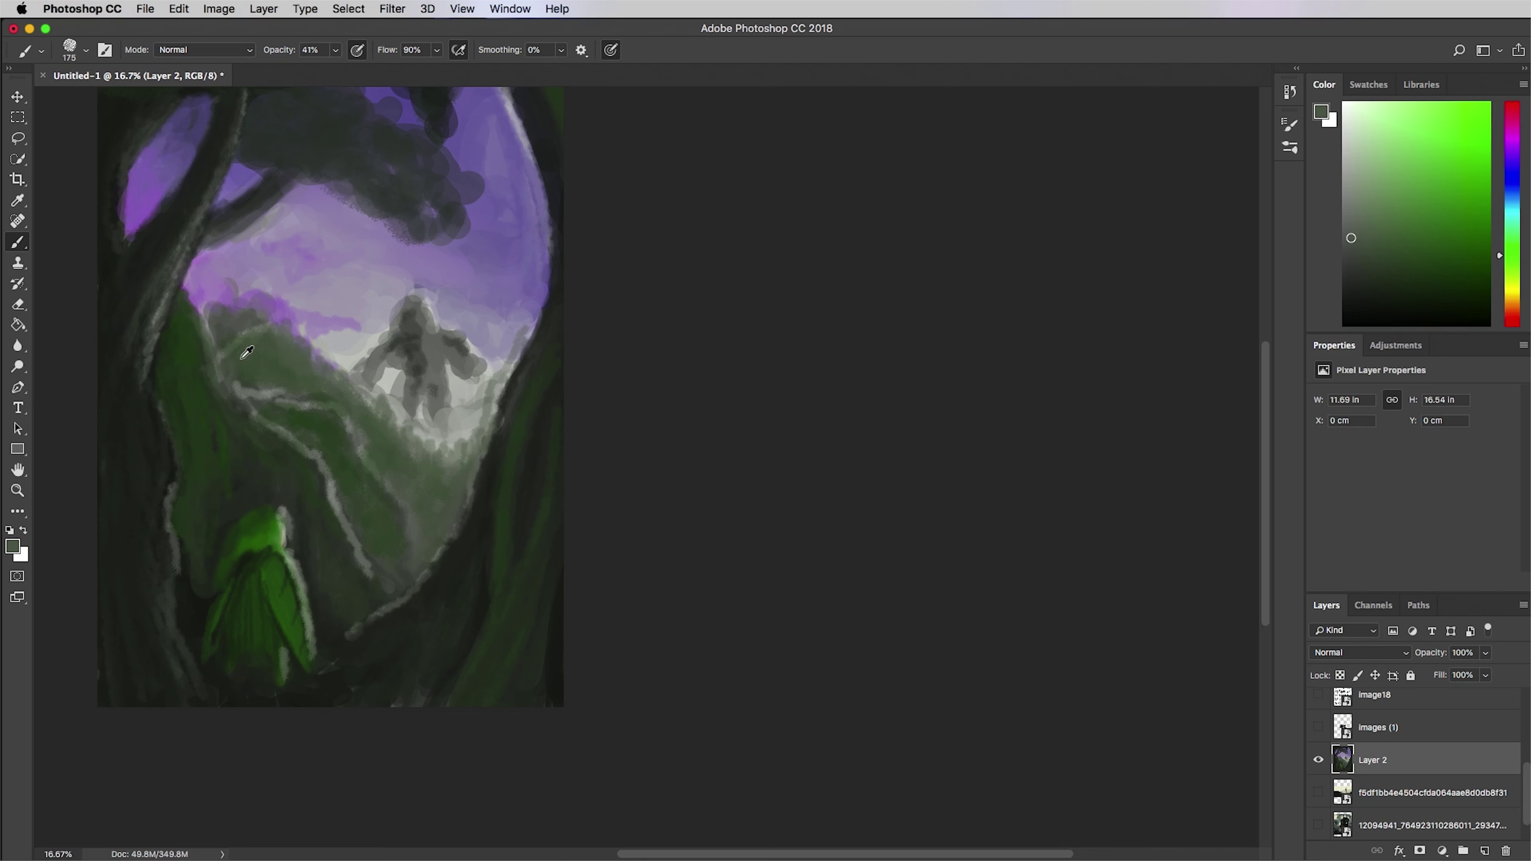
left_click(223, 301, "alt")
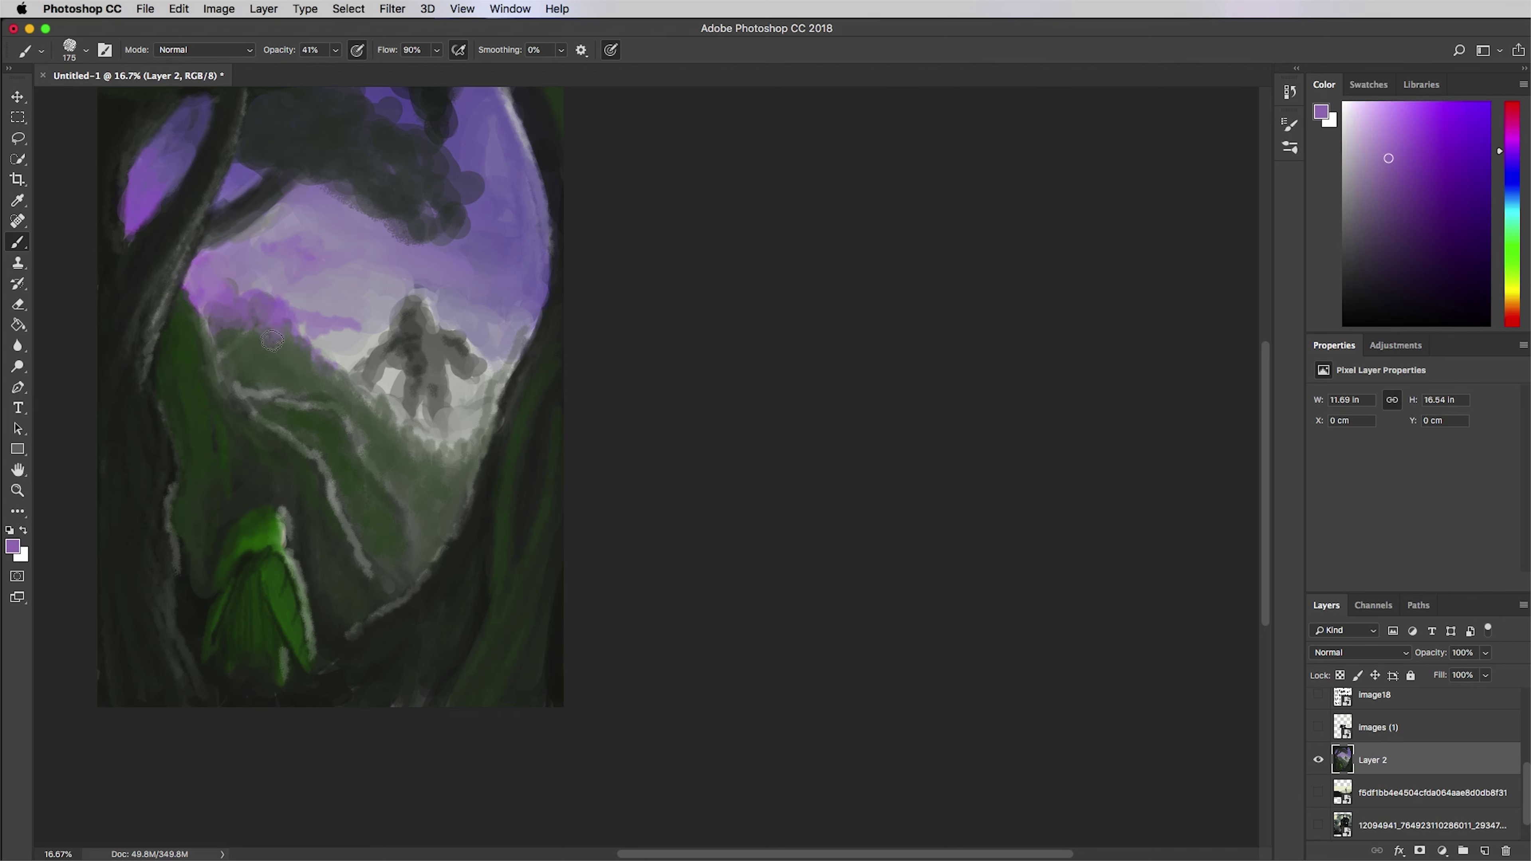
left_click(346, 350, "alt")
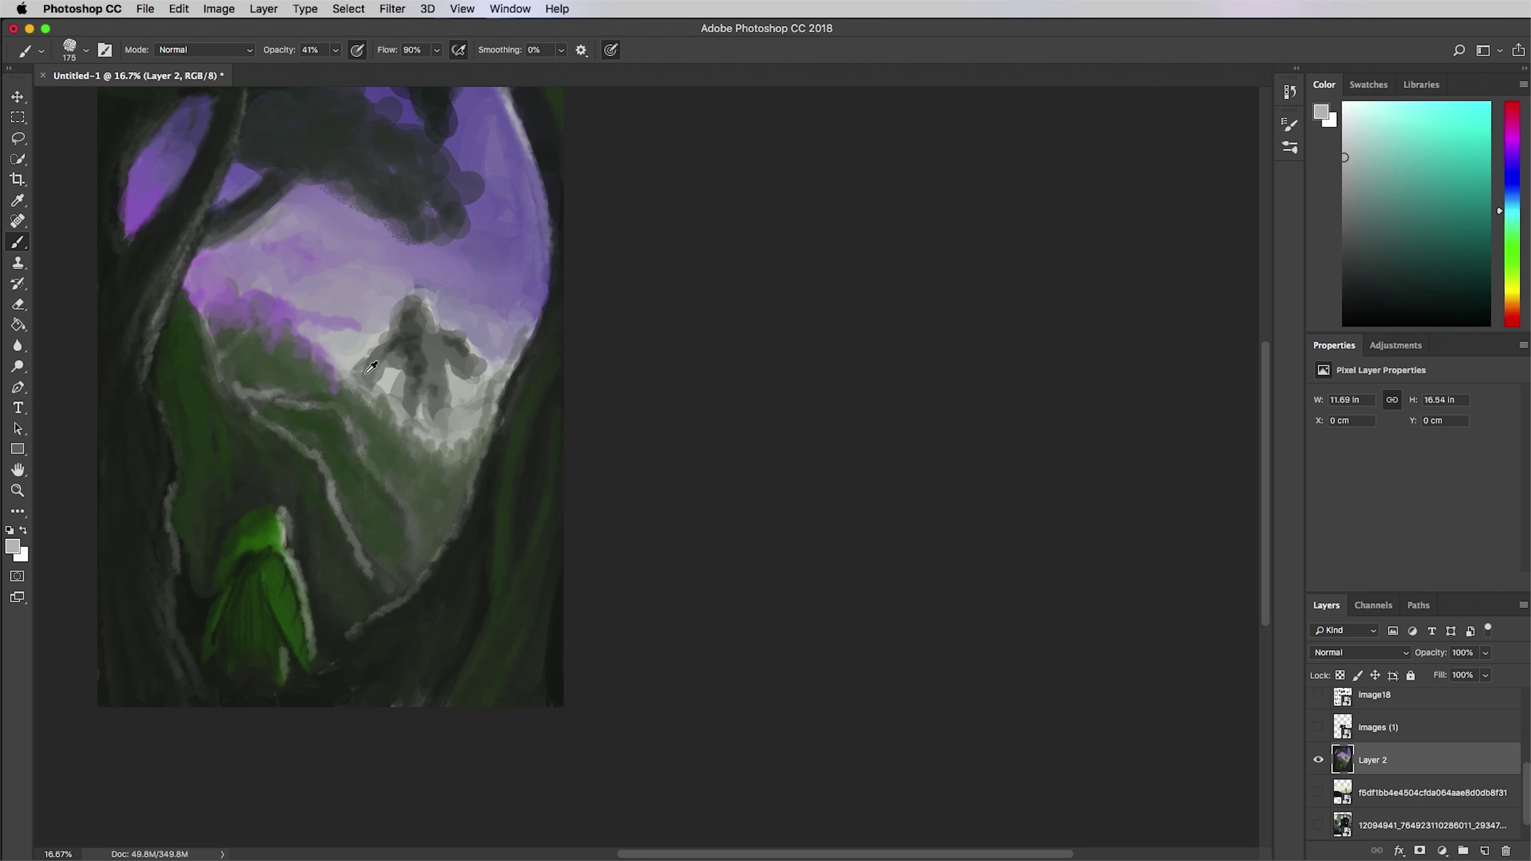
- Refine the creature's arms, legs and head outline with sampled greys and surrounding fog colours
left_click(387, 353, "alt")
left_click_drag(387, 353, 372, 368)
mouse_move(406, 354)
left_mouse_down()
mouse_move(410, 403)
mouse_move(396, 379)
mouse_move(426, 365)
left_mouse_up()
left_click(392, 384, "alt")
left_click(441, 391, "alt")
left_click(388, 318, "alt")
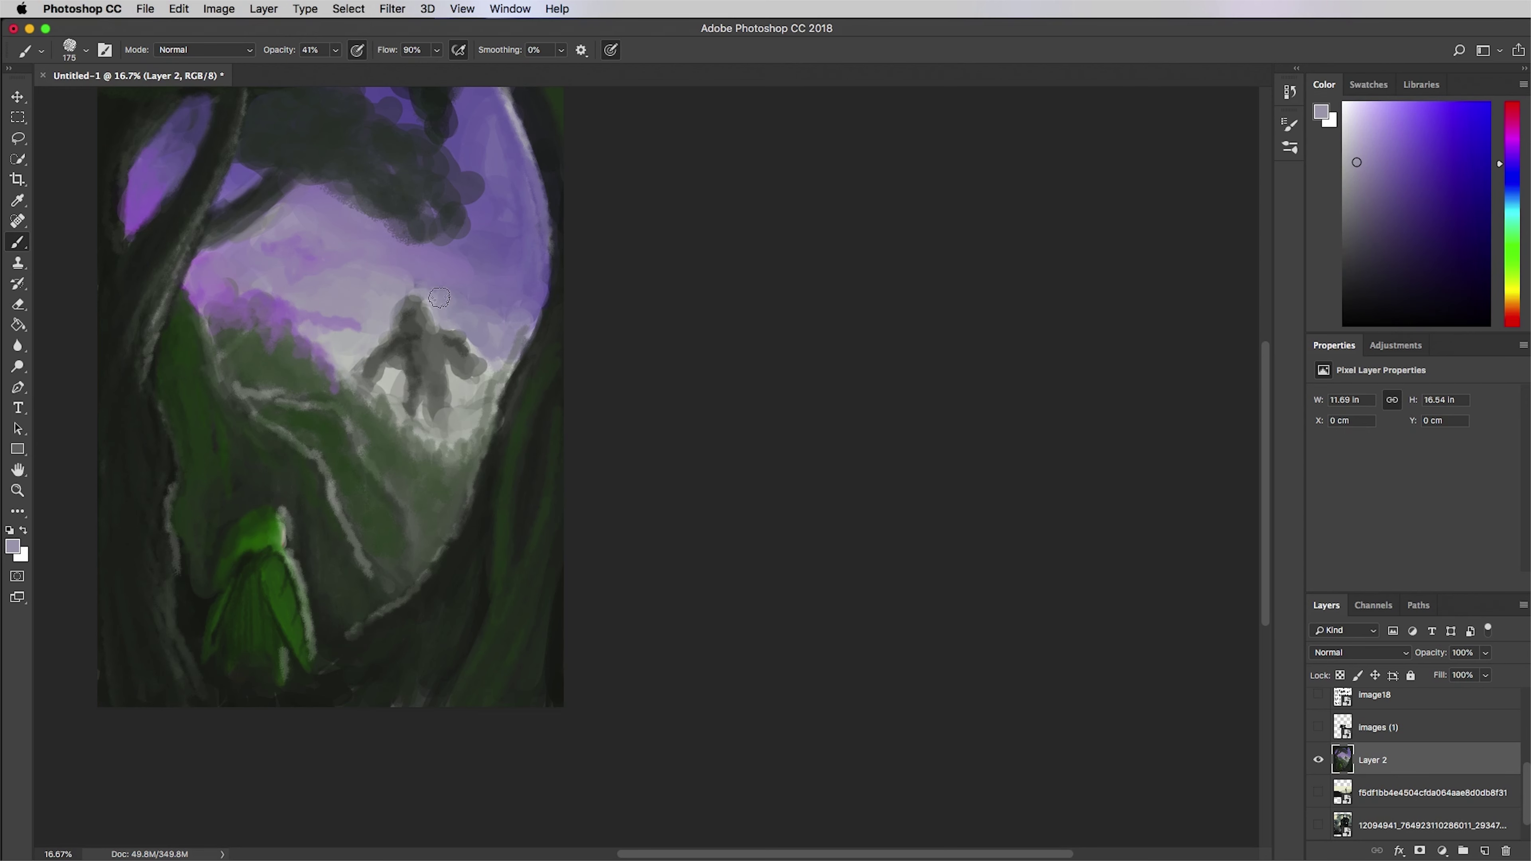
- Paint purple sky over the dark patches between the top canopy and the hanging foliage
left_click(560, 106, "alt")
scroll(392, 199, "up", 2)
scroll(392, 199, "left", 2)
left_click(446, 163, "alt")
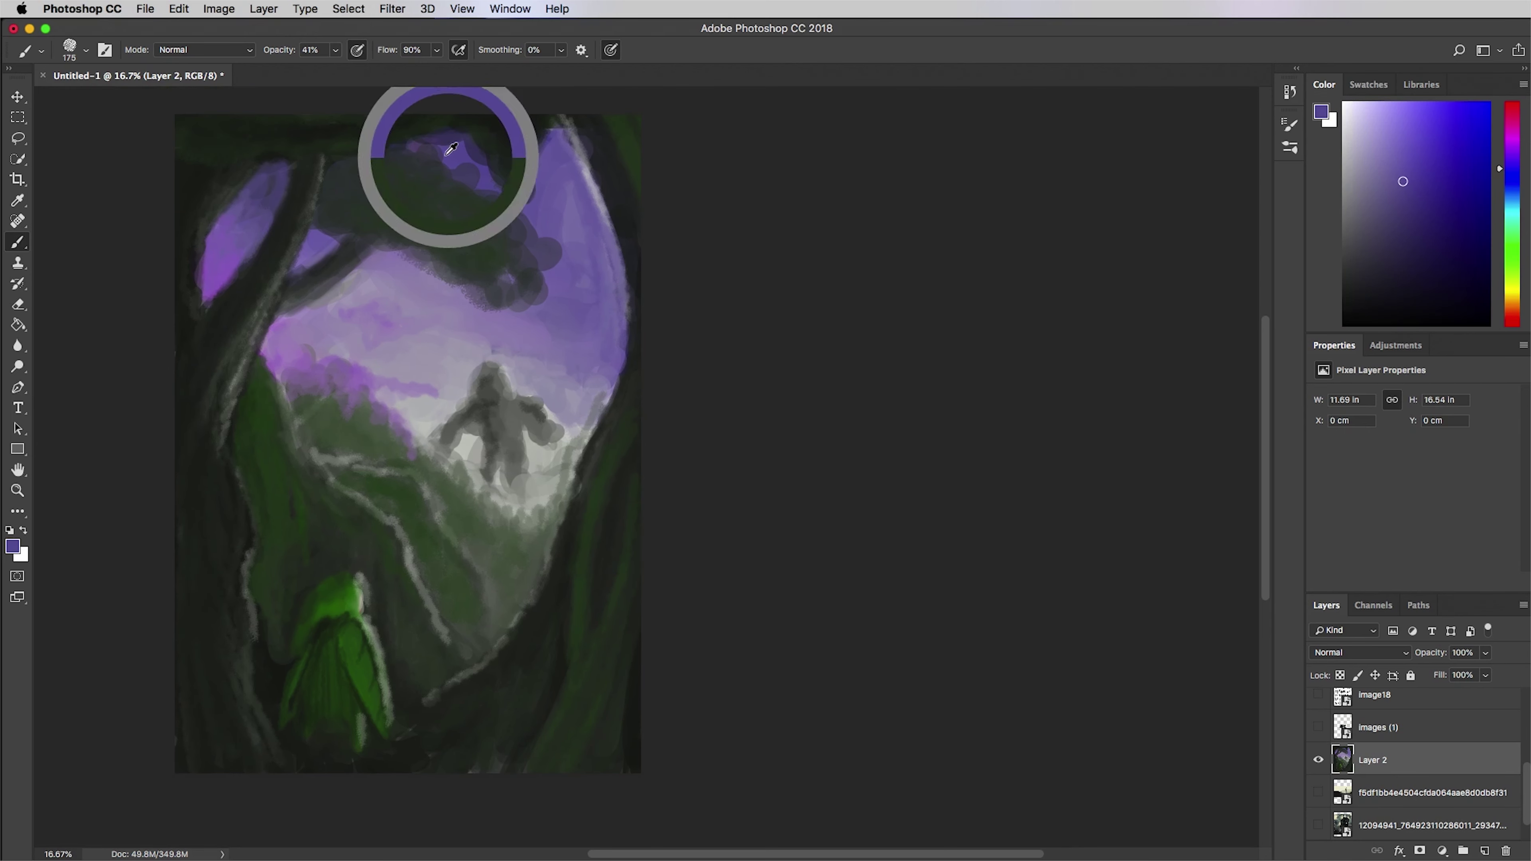
mouse_move(446, 162)
left_mouse_down()
mouse_move(476, 150)
mouse_move(503, 199)
mouse_move(491, 157)
mouse_move(540, 138)
left_mouse_up()
left_click_drag(411, 158, 481, 199)
left_click(429, 166, "alt")
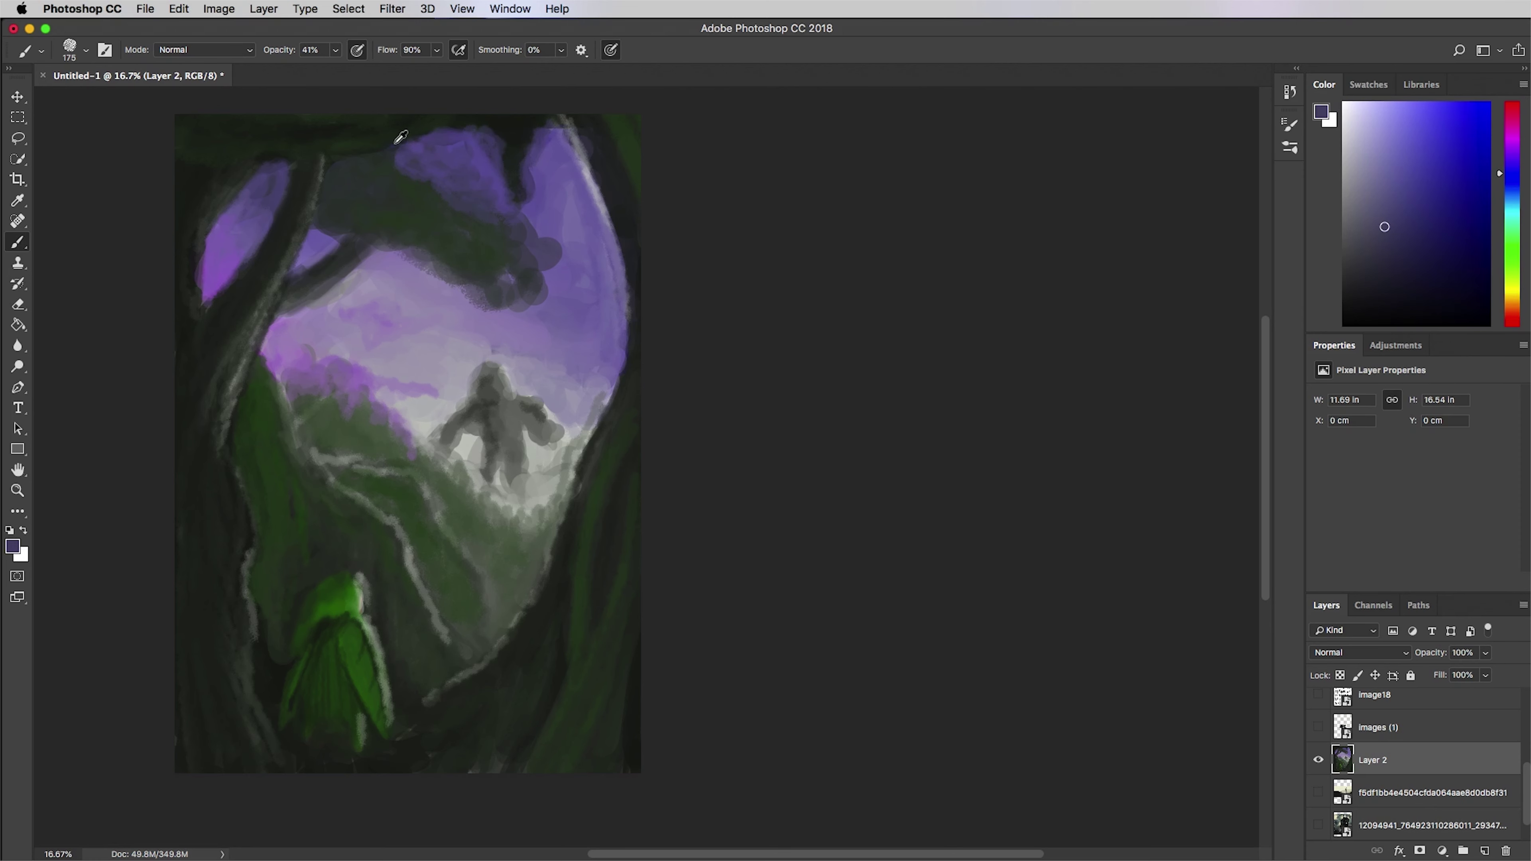
- Widen the purple opening under the canopy and trim the hanging foliage's lower edge with lavender sky colours
left_click(396, 142, "alt")
left_click_drag(396, 145, 380, 150)
left_click_drag(501, 211, 541, 289)
left_click(430, 299, "alt")
mouse_move(403, 249)
left_mouse_down()
mouse_move(516, 284)
mouse_move(500, 293)
mouse_move(518, 299)
mouse_move(530, 250)
mouse_move(564, 279)
left_mouse_up()
left_click(513, 299, "alt")
left_click(528, 304, "alt")
- Cover the round dark blotches at the hanging foliage's right end with sampled purple sky
left_click(530, 250, "alt")
left_click(564, 205, "alt")
left_click_drag(558, 154, 550, 205)
left_click_drag(577, 266, 525, 203)
left_click(555, 236, "alt")
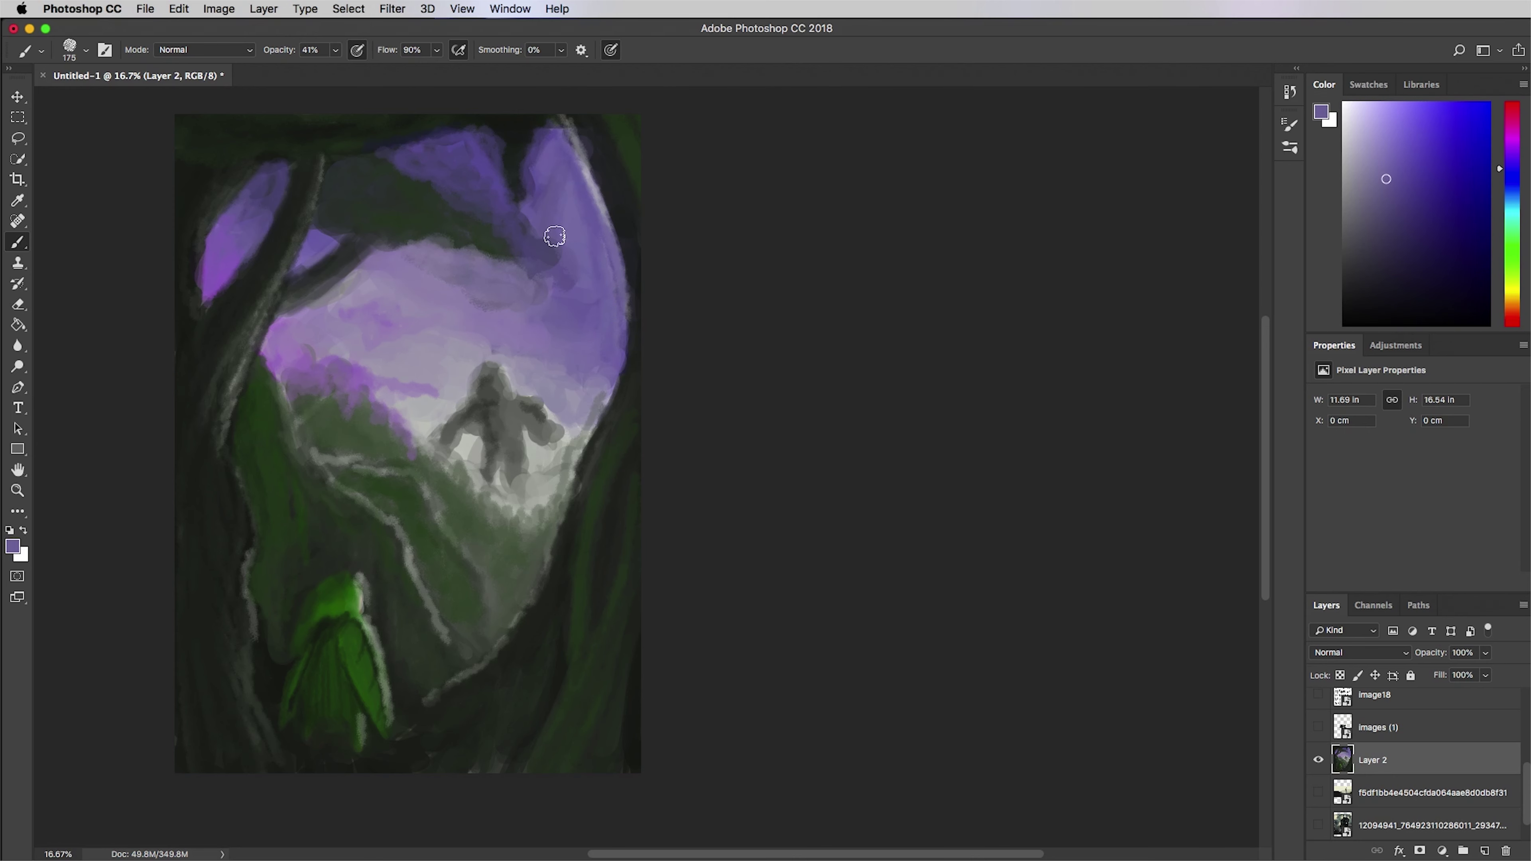
- Blend the sky around the hanging foliage's tip with sampled purples, viewing the whole canvas
key("z")
left_click(656, 345, "alt")
left_click(657, 345, "alt")
left_click(657, 345)
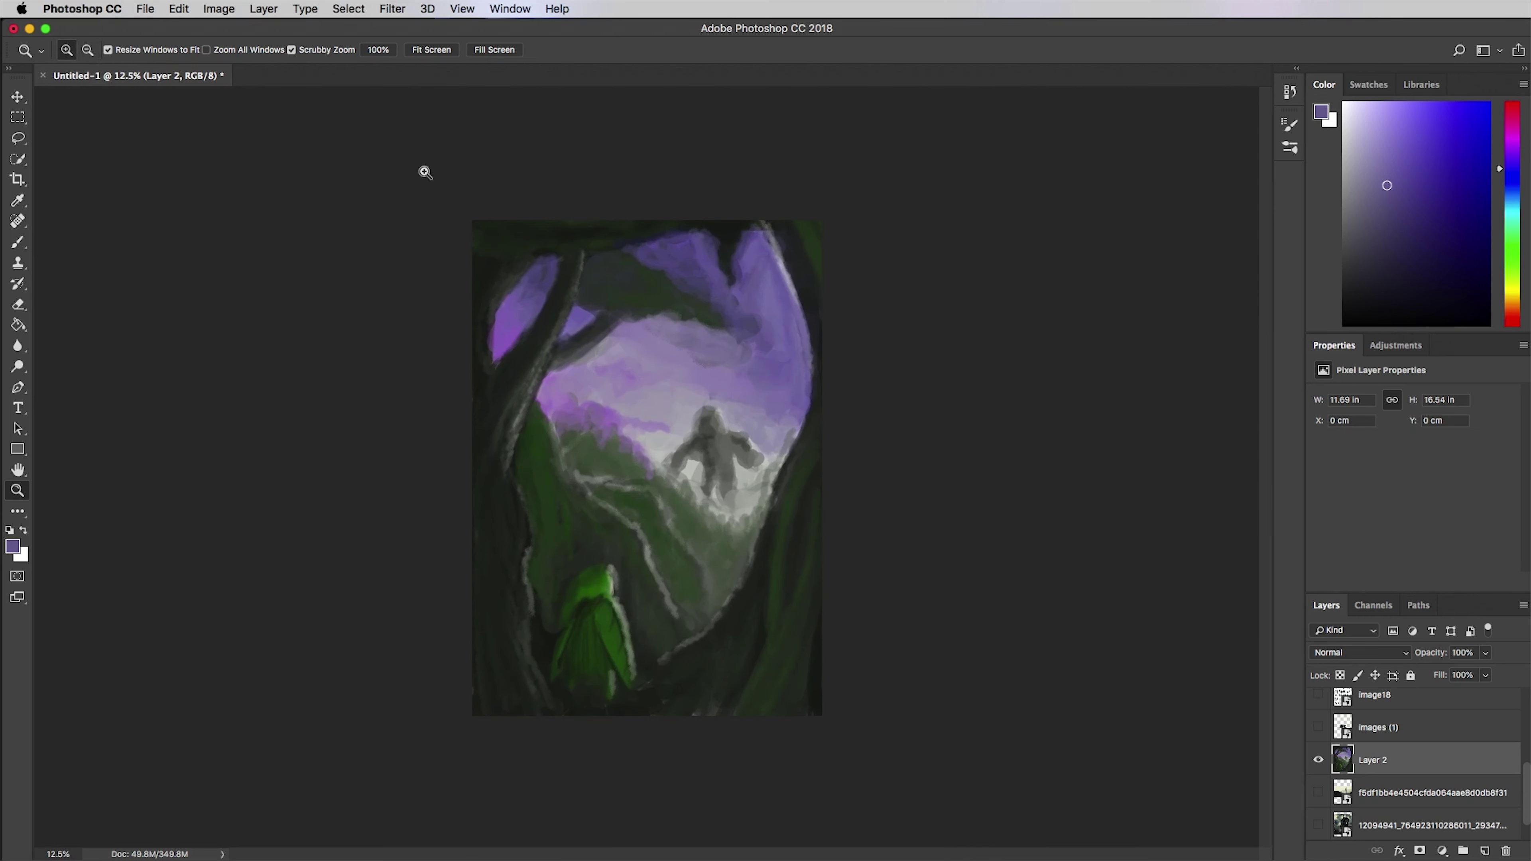
key("b")
left_click(720, 339, "alt")
left_click_drag(726, 341, 761, 326)
left_click(745, 317, "alt")
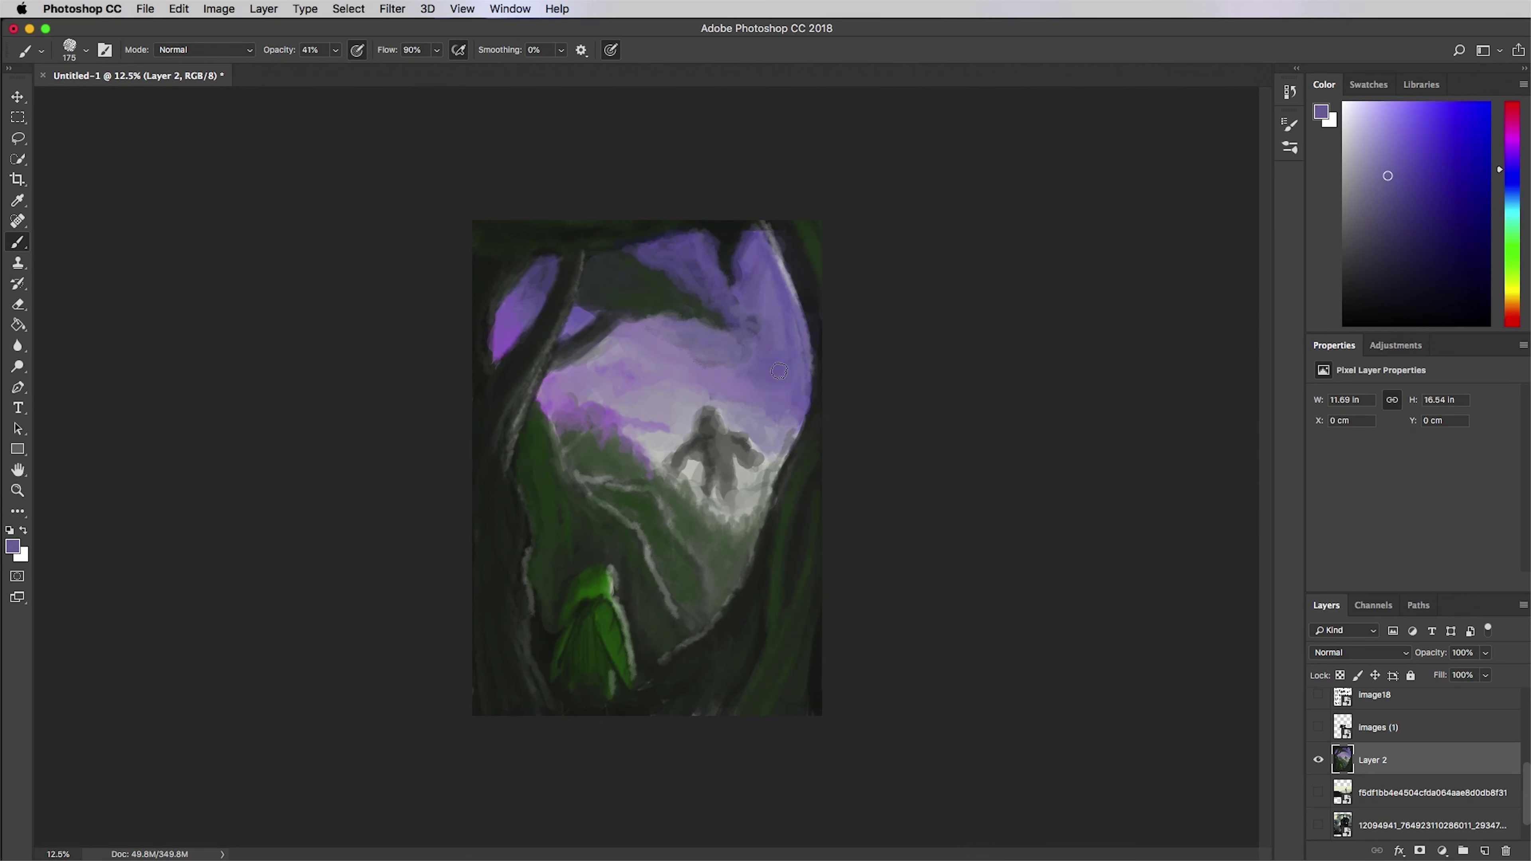
- Extend the purple mist streak across the pale sky towards the creature's head
left_click(661, 431, "alt")
left_click_drag(680, 420, 634, 422)
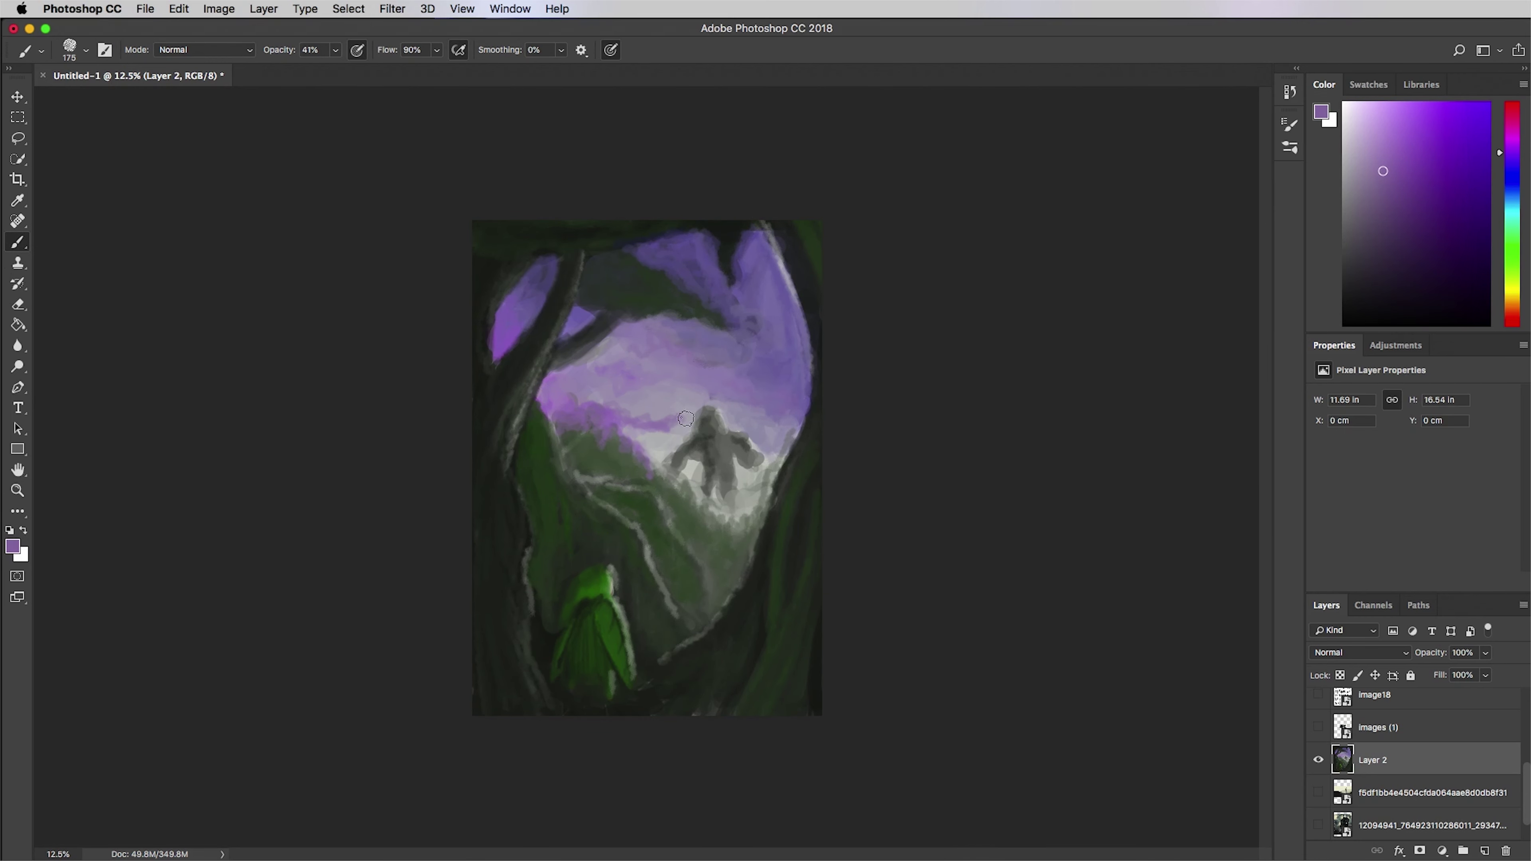
left_click(709, 414, "alt")
- Retouch the upper left trunk and paint purple sky into the dark foliage just right of it
left_click(522, 528, "alt")
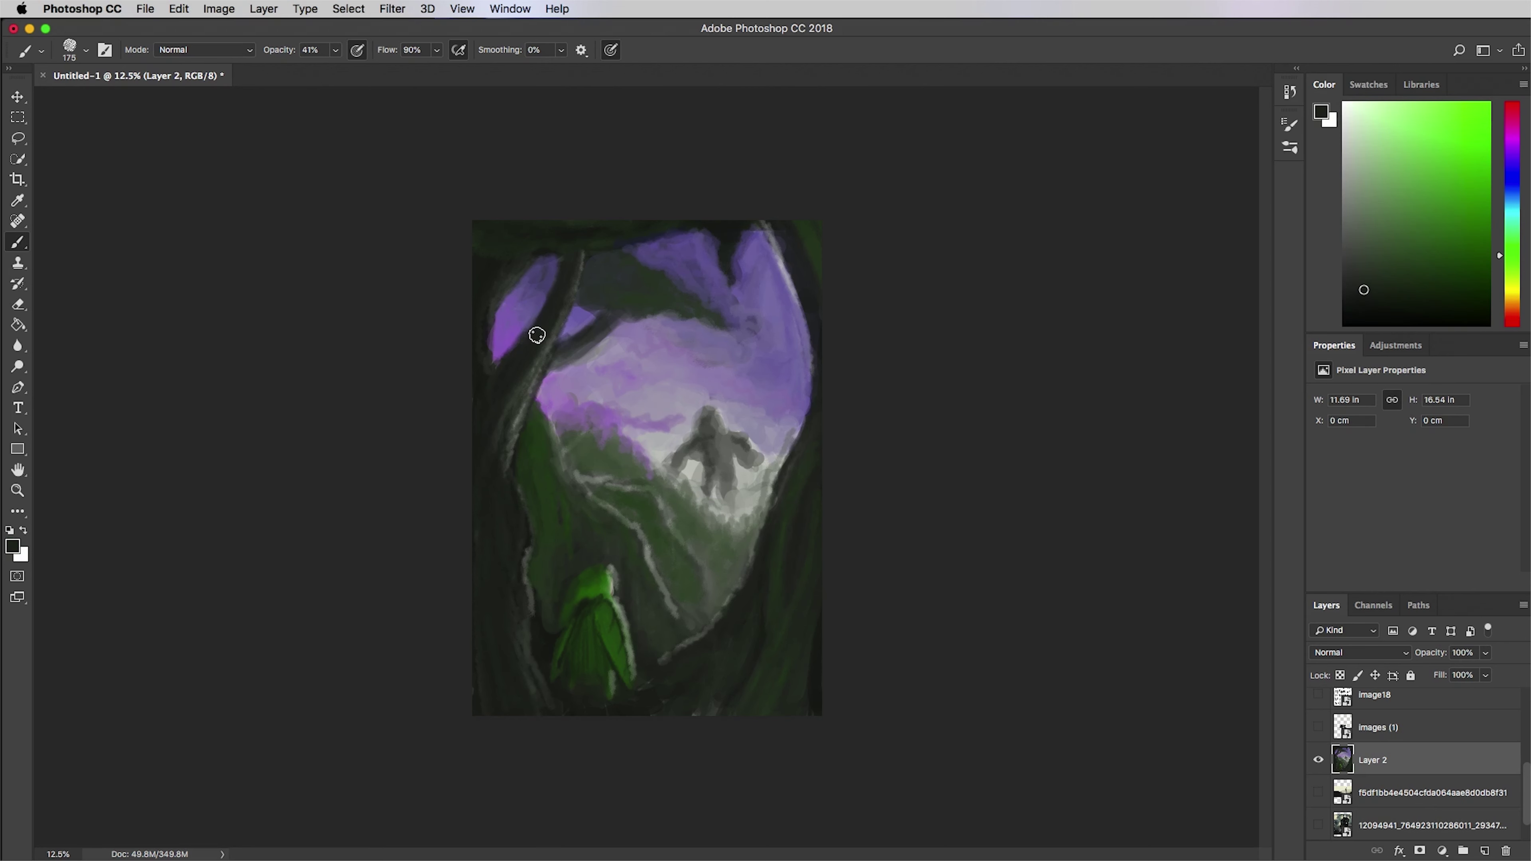
left_click(550, 270, "alt")
mouse_move(561, 262)
left_mouse_down()
mouse_move(546, 310)
mouse_move(597, 297)
left_mouse_up()
left_click(580, 314, "alt")
left_click(601, 278, "alt")
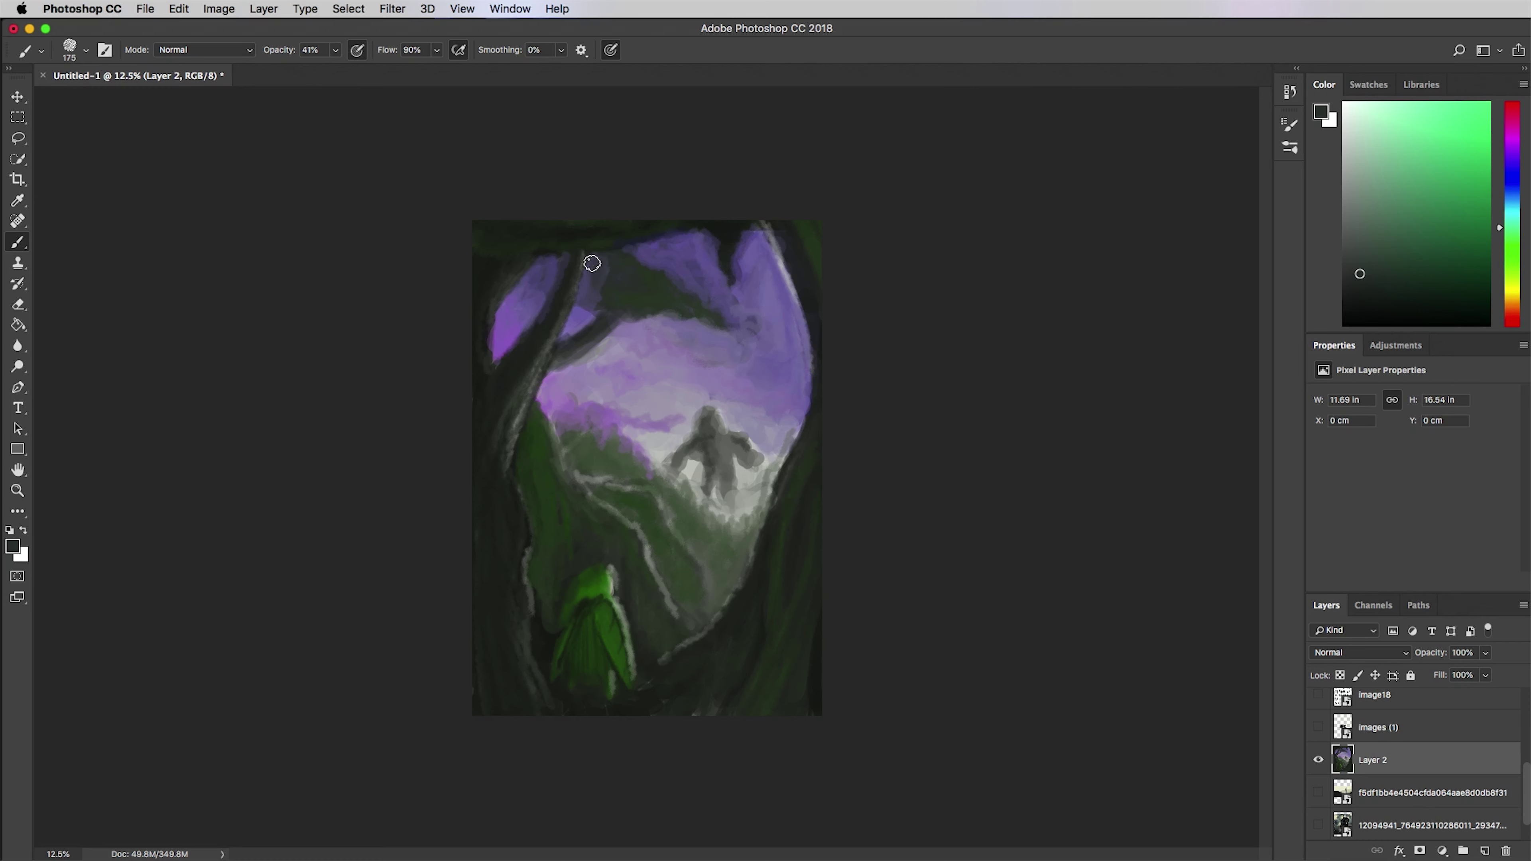
- Extend the dark green canopy over the top of the left trunks and touch up its edge against the sky
left_click(612, 244, "alt")
left_click_drag(611, 245, 555, 264)
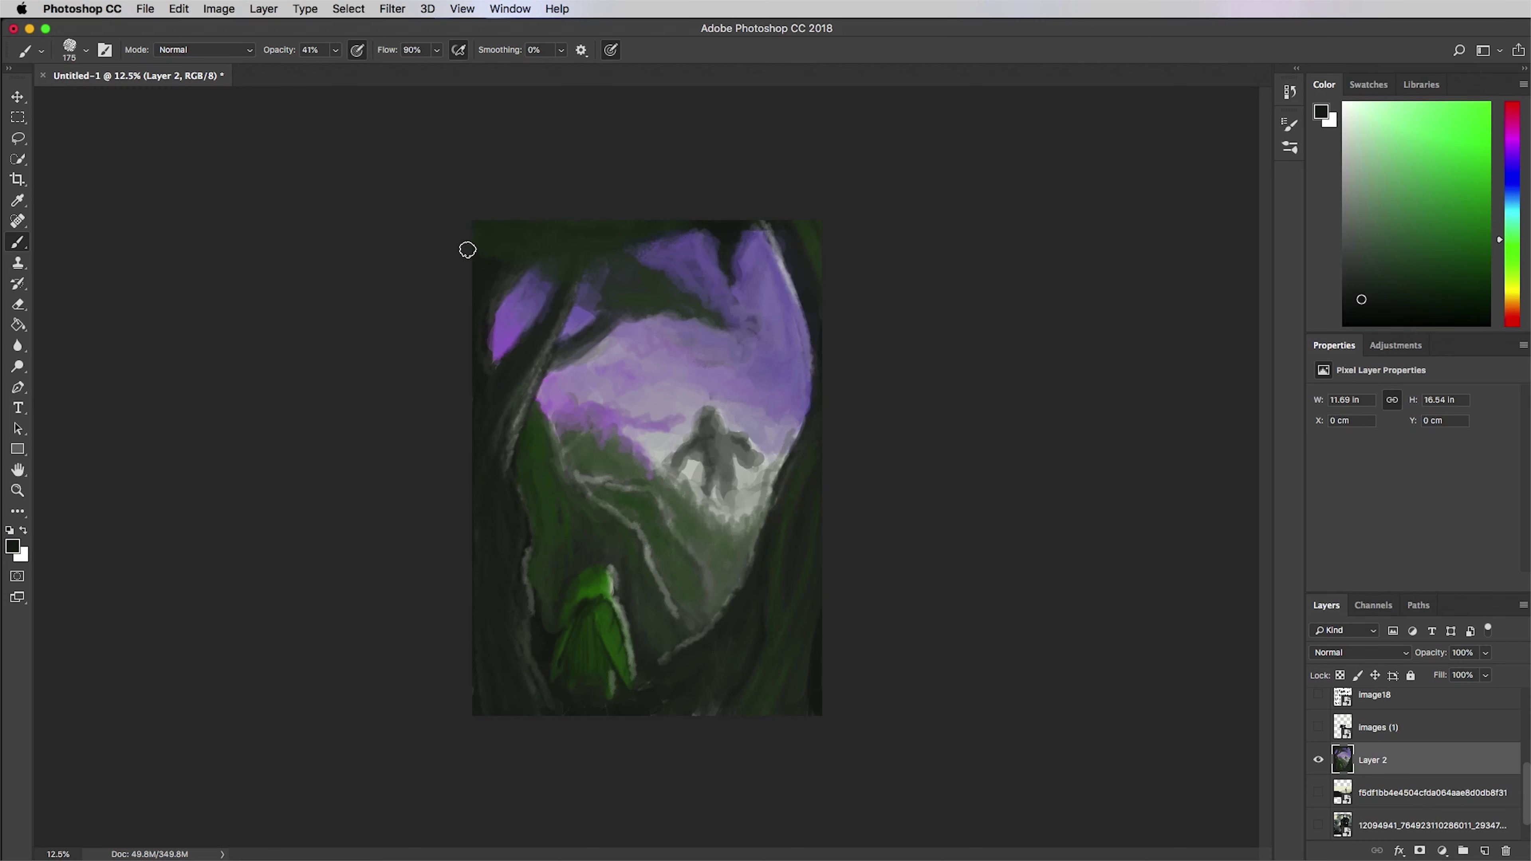
left_click(483, 274, "alt")
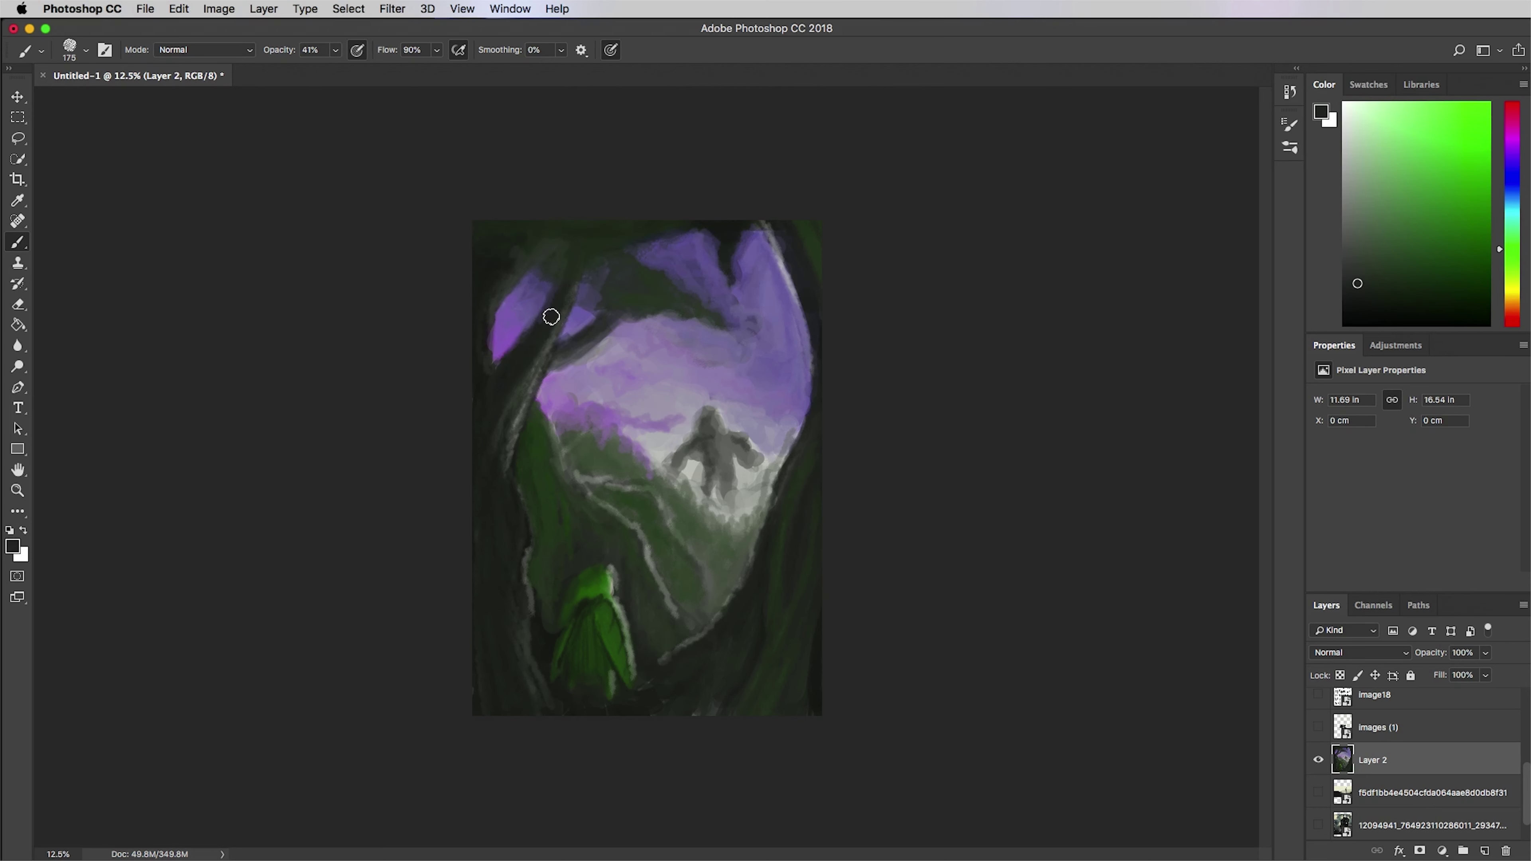
left_click(663, 252, "alt")
left_click(700, 277, "alt")
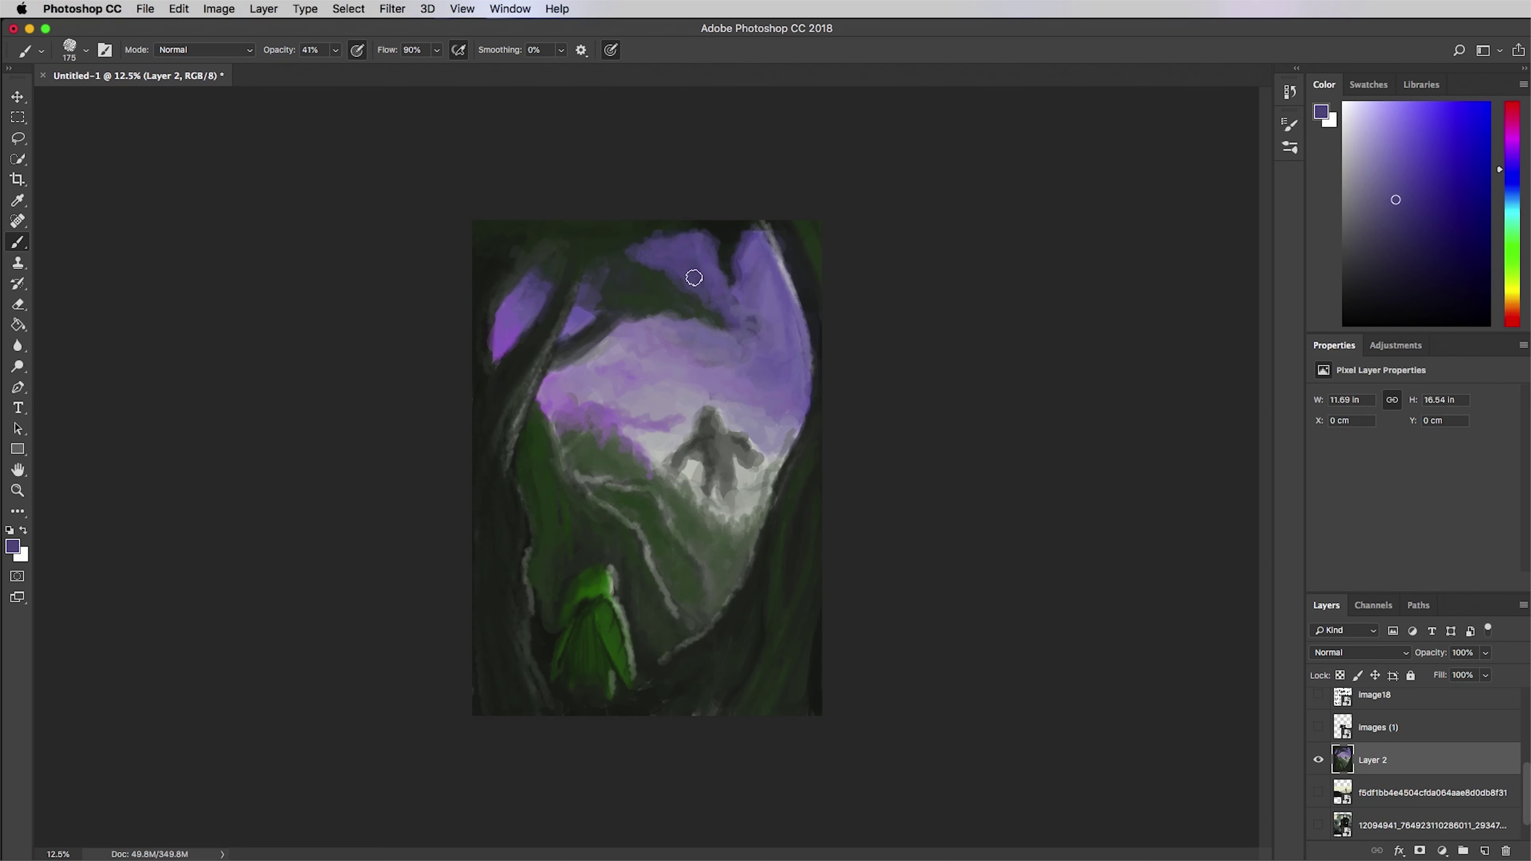
- Blend the upper canopy's foliage into the purple sky using sampled purples and dark green
left_click(717, 260, "alt")
left_click(620, 228, "alt")
left_click(608, 283, "alt")
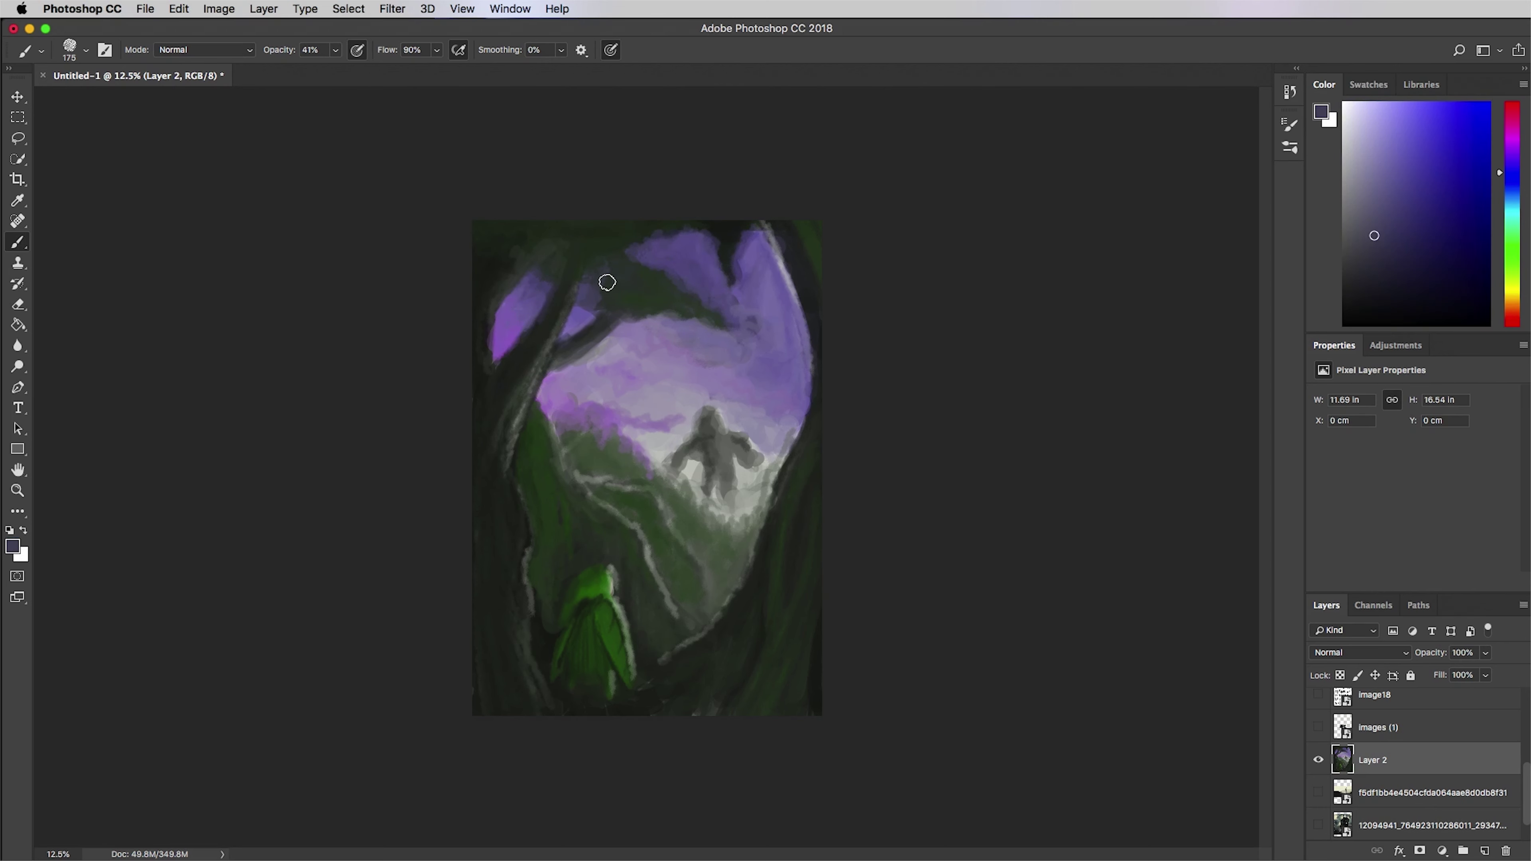
left_click(640, 293, "alt")
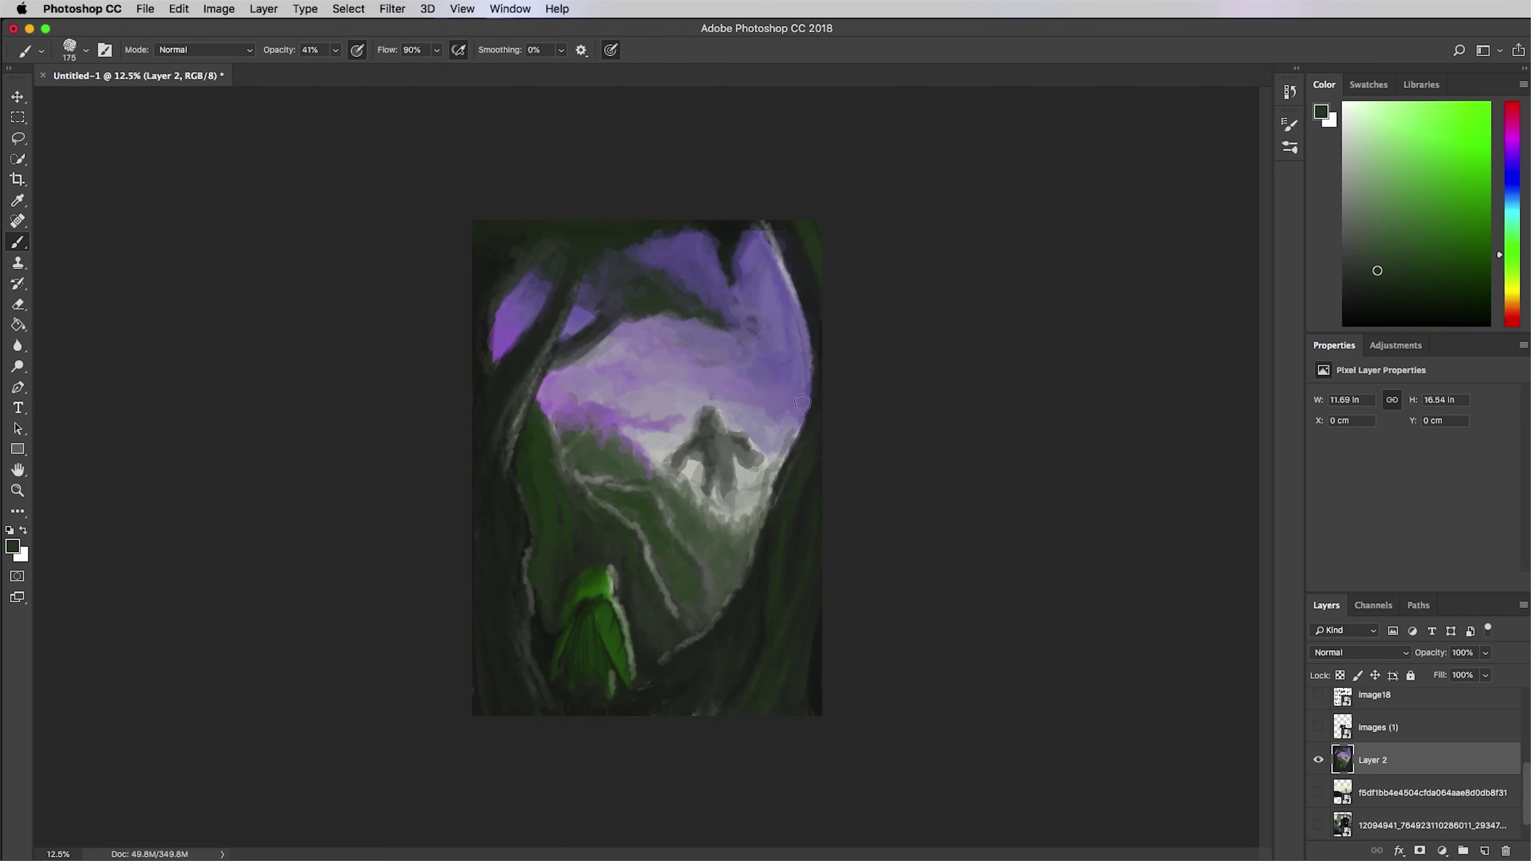
- Blend the purple sky against the edge of the right-hand trunk with colours sampled nearby
left_click(768, 378, "alt")
mouse_move(800, 380)
left_mouse_down()
mouse_move(799, 368)
mouse_move(802, 409)
left_mouse_up()
left_click(800, 386, "alt")
left_click(795, 386, "alt")
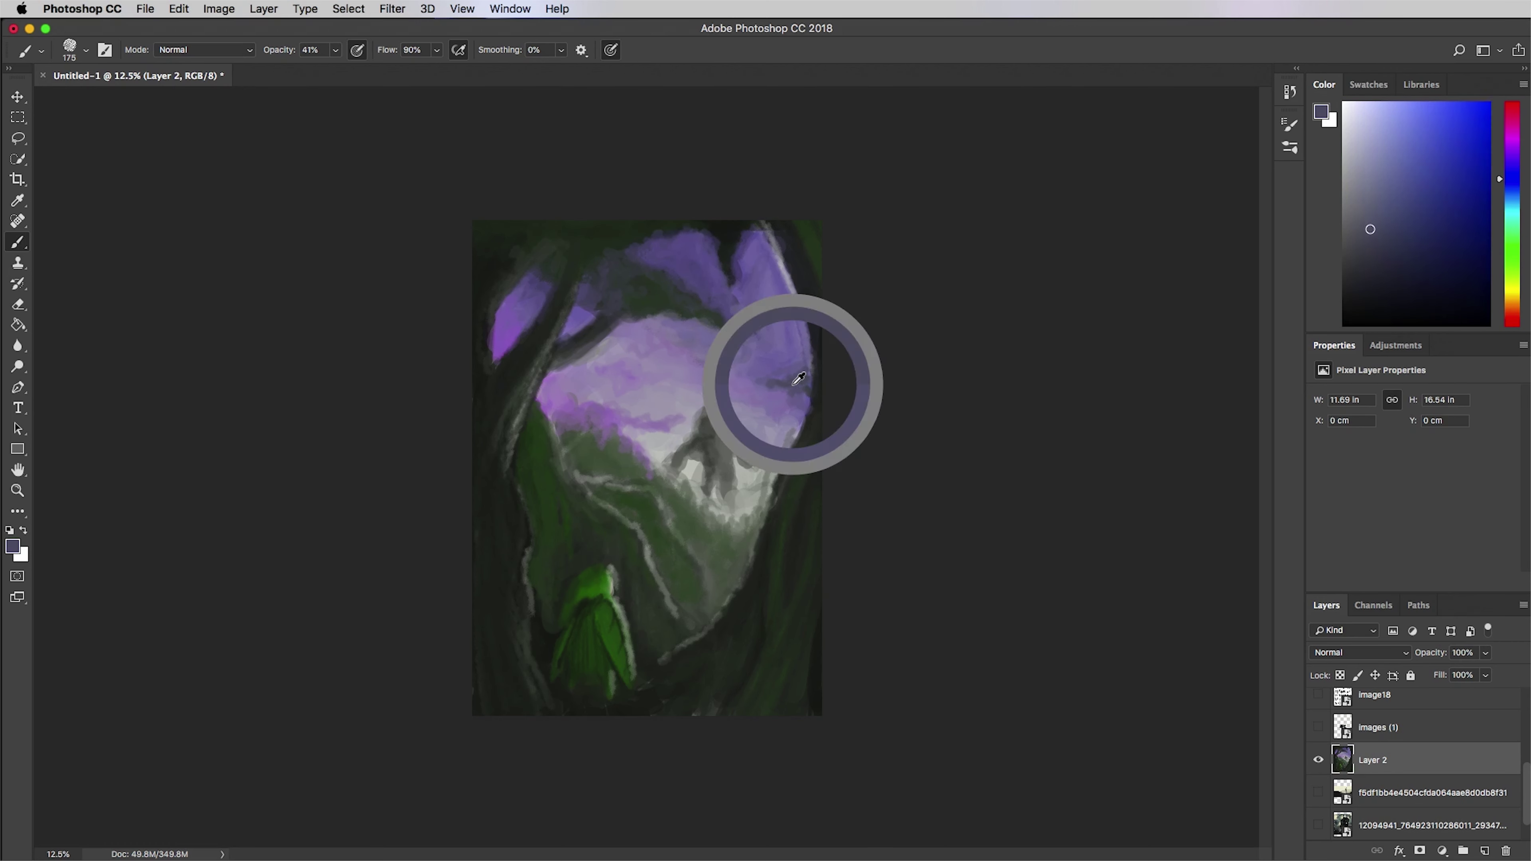
left_click(754, 378, "alt")
left_click(800, 403, "alt")
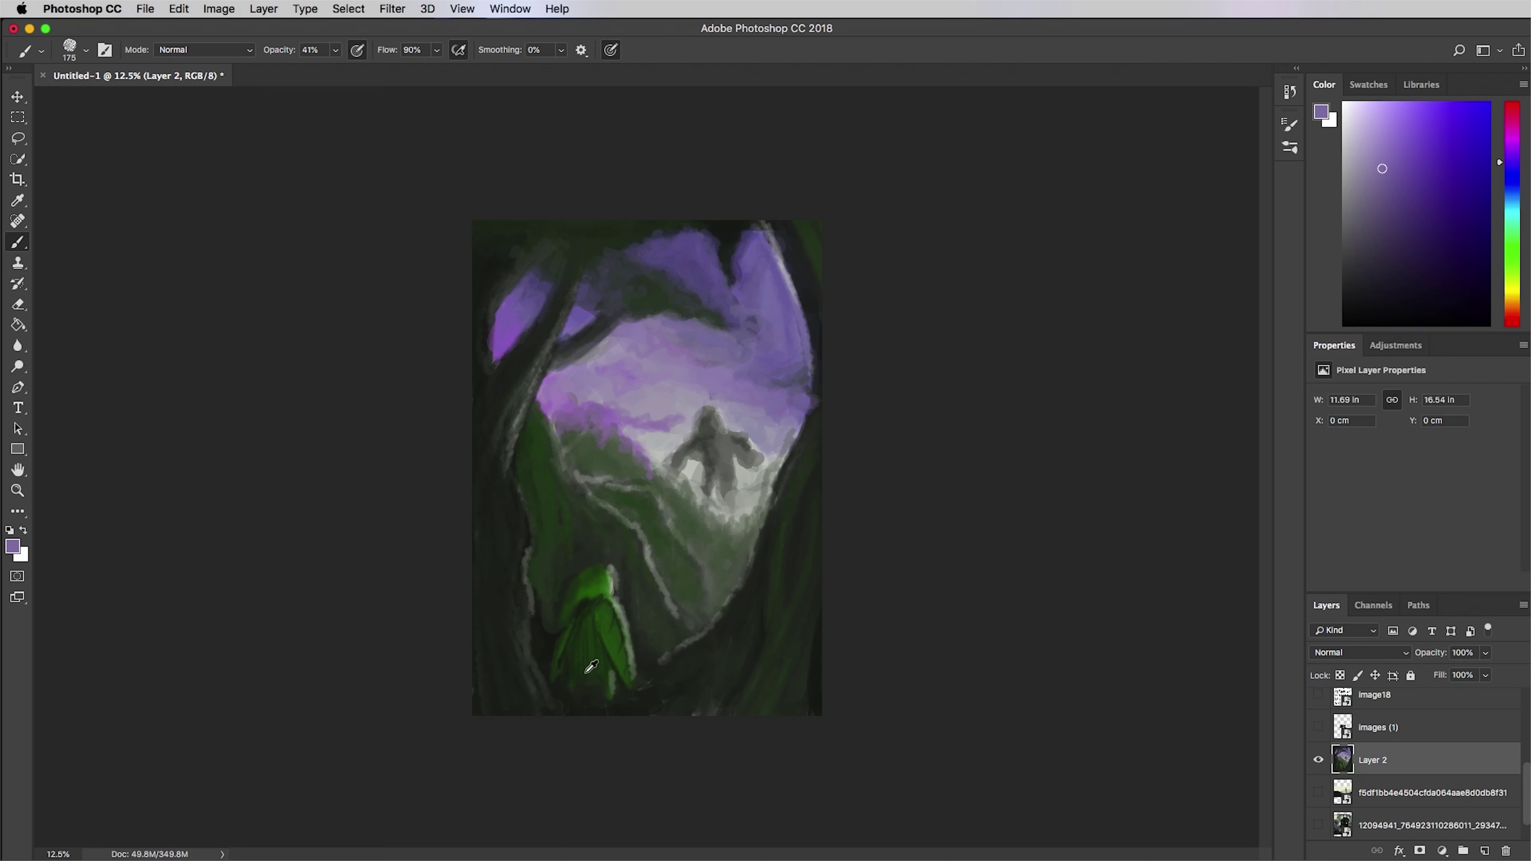
- Darken the figure's cloak with a 250 px brush and glaze dark green over the hillside beside the left trunk
left_click(607, 654, "alt")
key("bracketright")
key("bracketright")
mouse_move(577, 613)
left_mouse_down()
mouse_move(595, 581)
mouse_move(617, 692)
left_mouse_up()
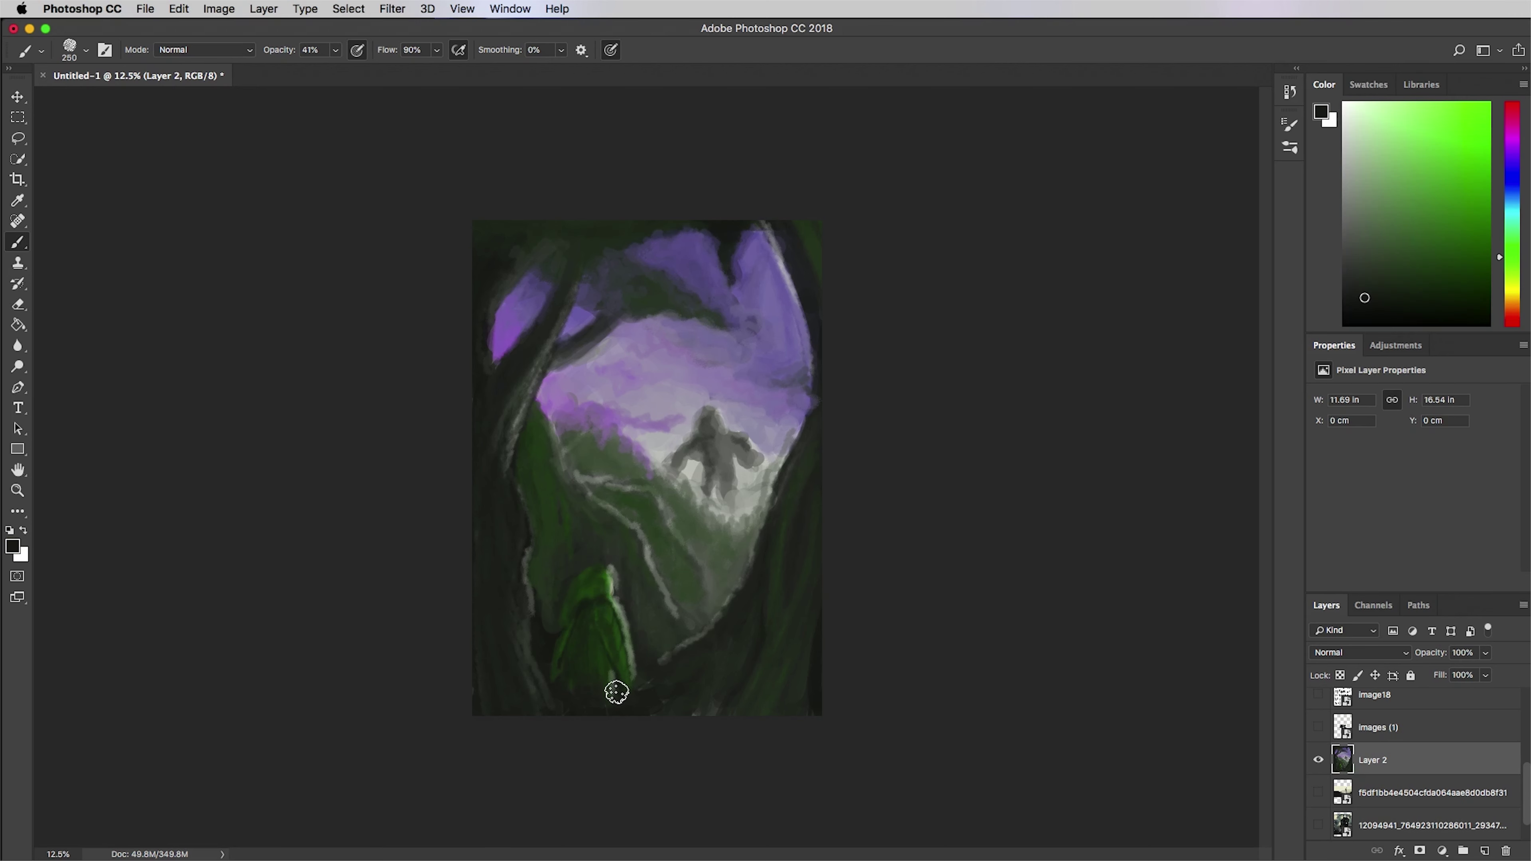
left_click(552, 446, "alt")
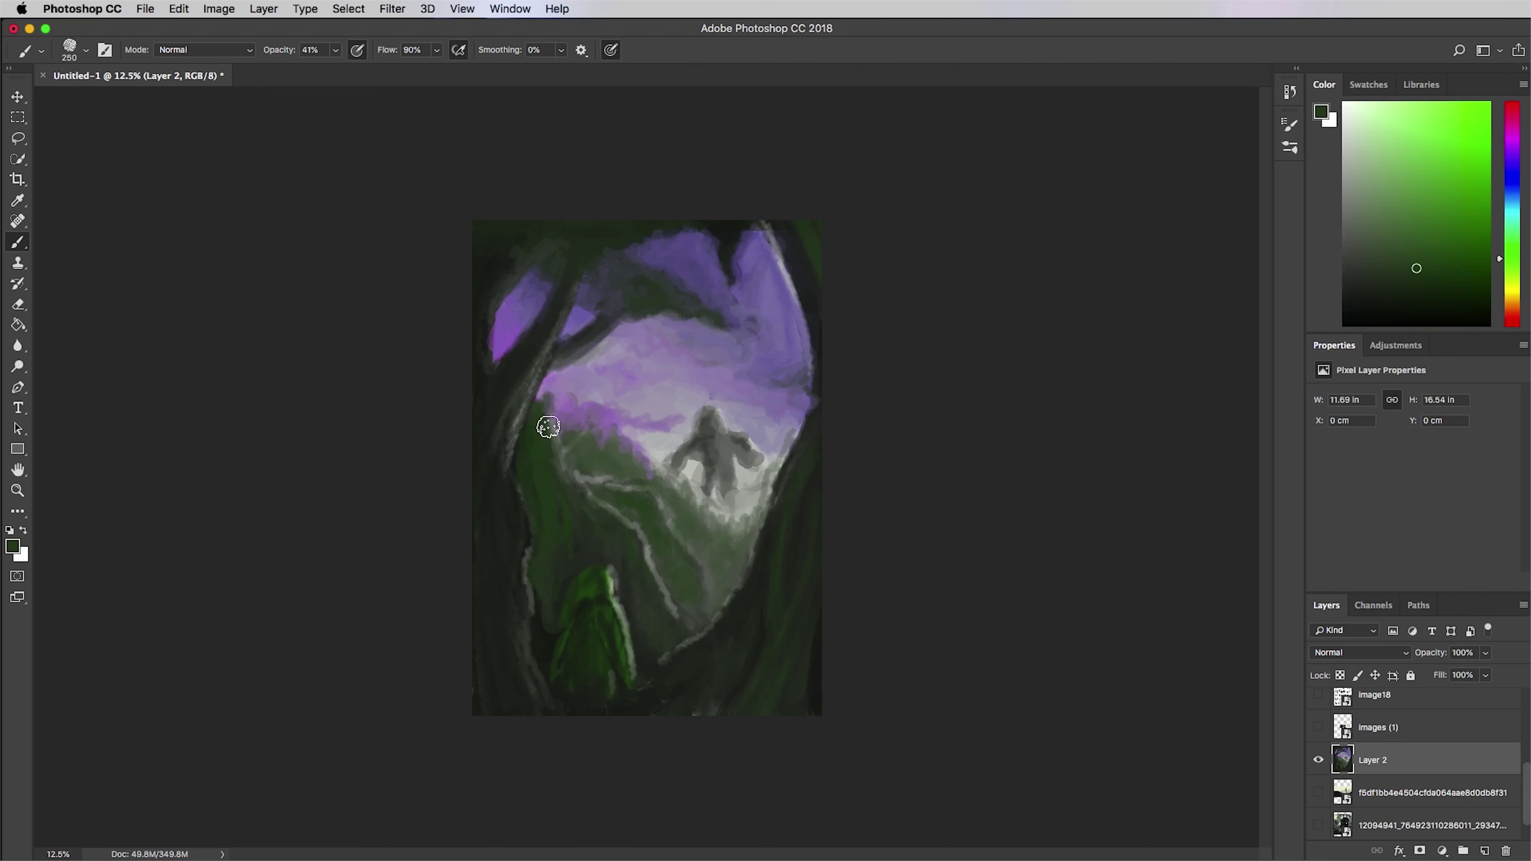
mouse_move(548, 427)
left_mouse_down()
mouse_move(564, 515)
mouse_move(627, 511)
mouse_move(657, 570)
left_mouse_up()
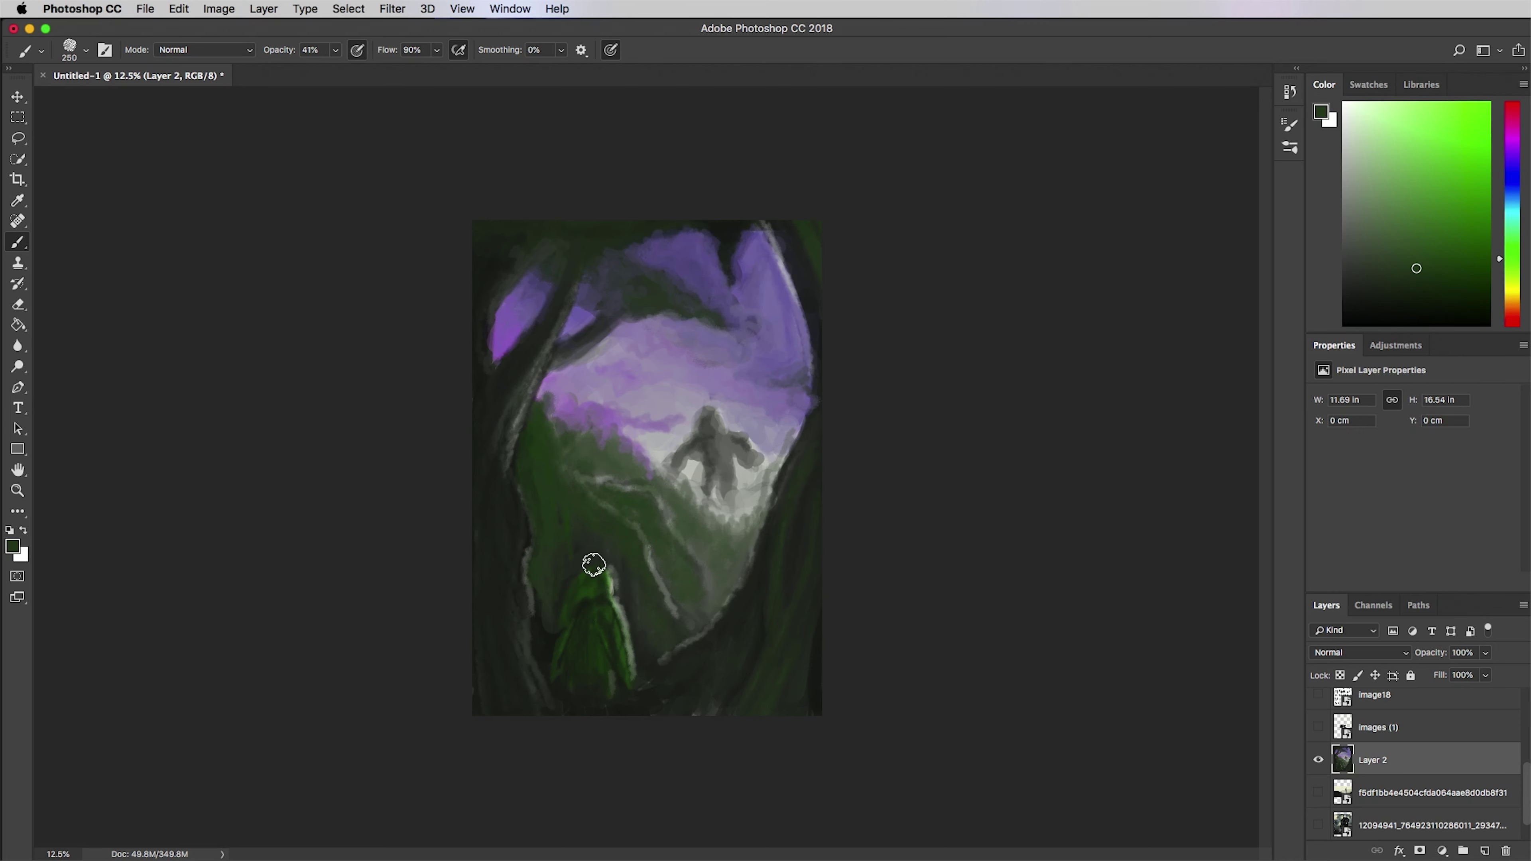
- Add a new layer and wash a more saturated dark green over the whole canvas with an 1100 px brush
left_click(1485, 851)
left_click(16, 544)
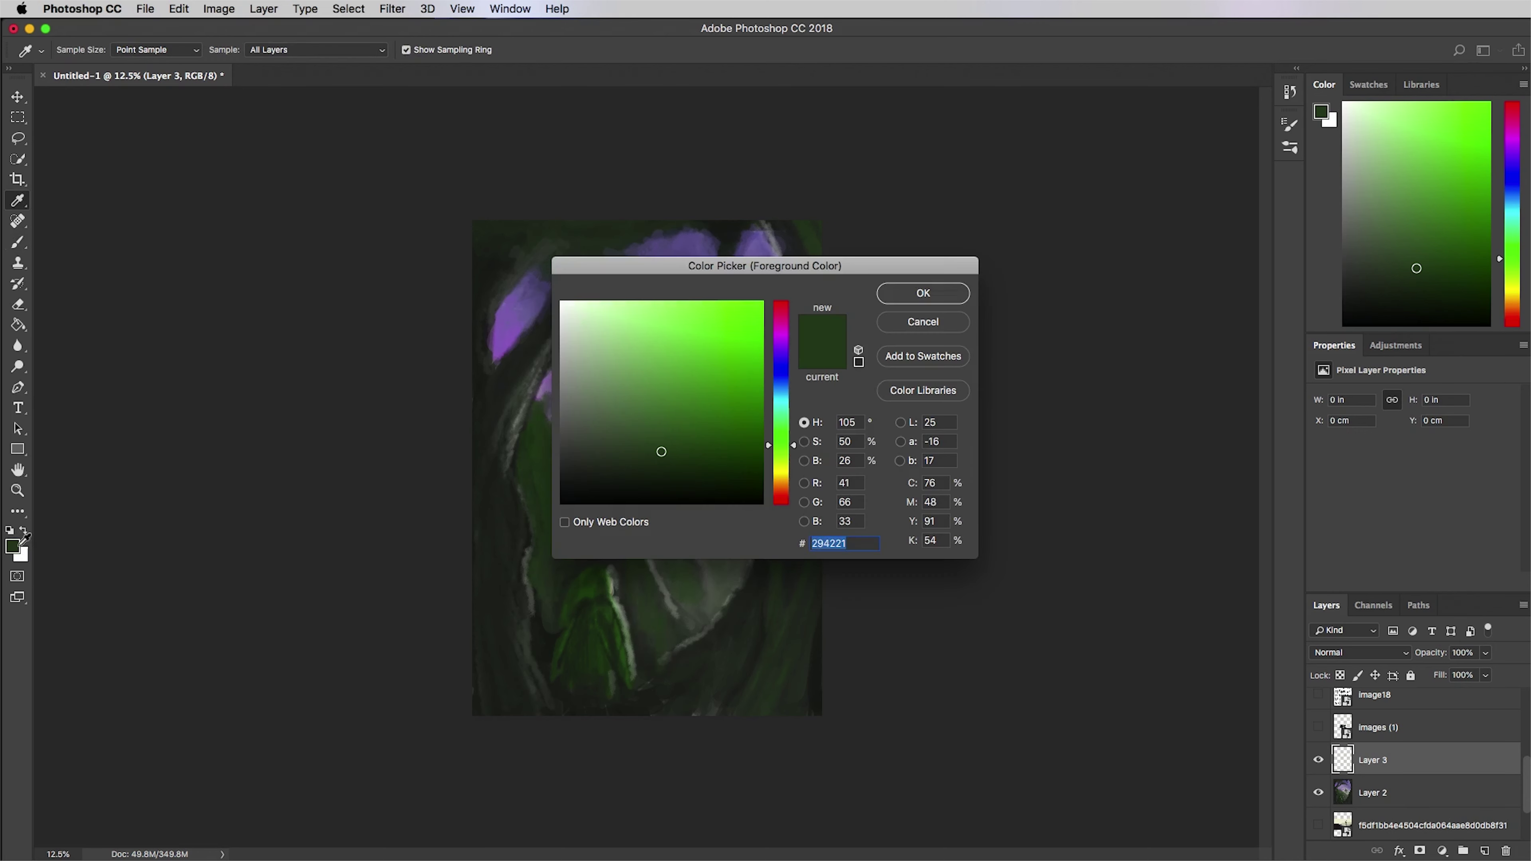
mouse_move(580, 469)
left_mouse_down()
mouse_move(737, 457)
mouse_move(700, 452)
left_mouse_up()
left_click(904, 298)
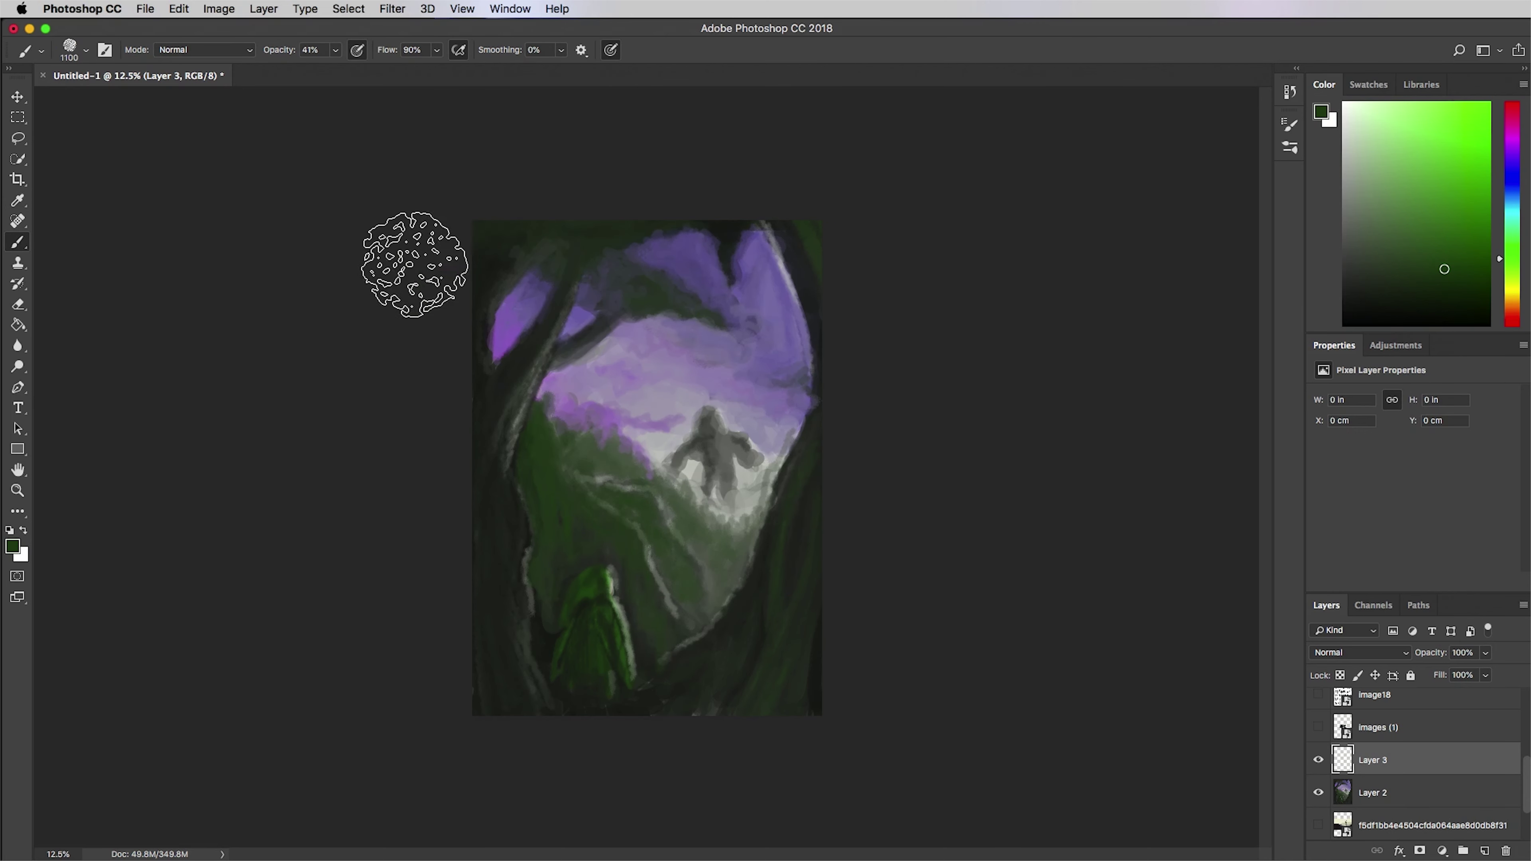
left_click_drag(414, 264, 620, 539)
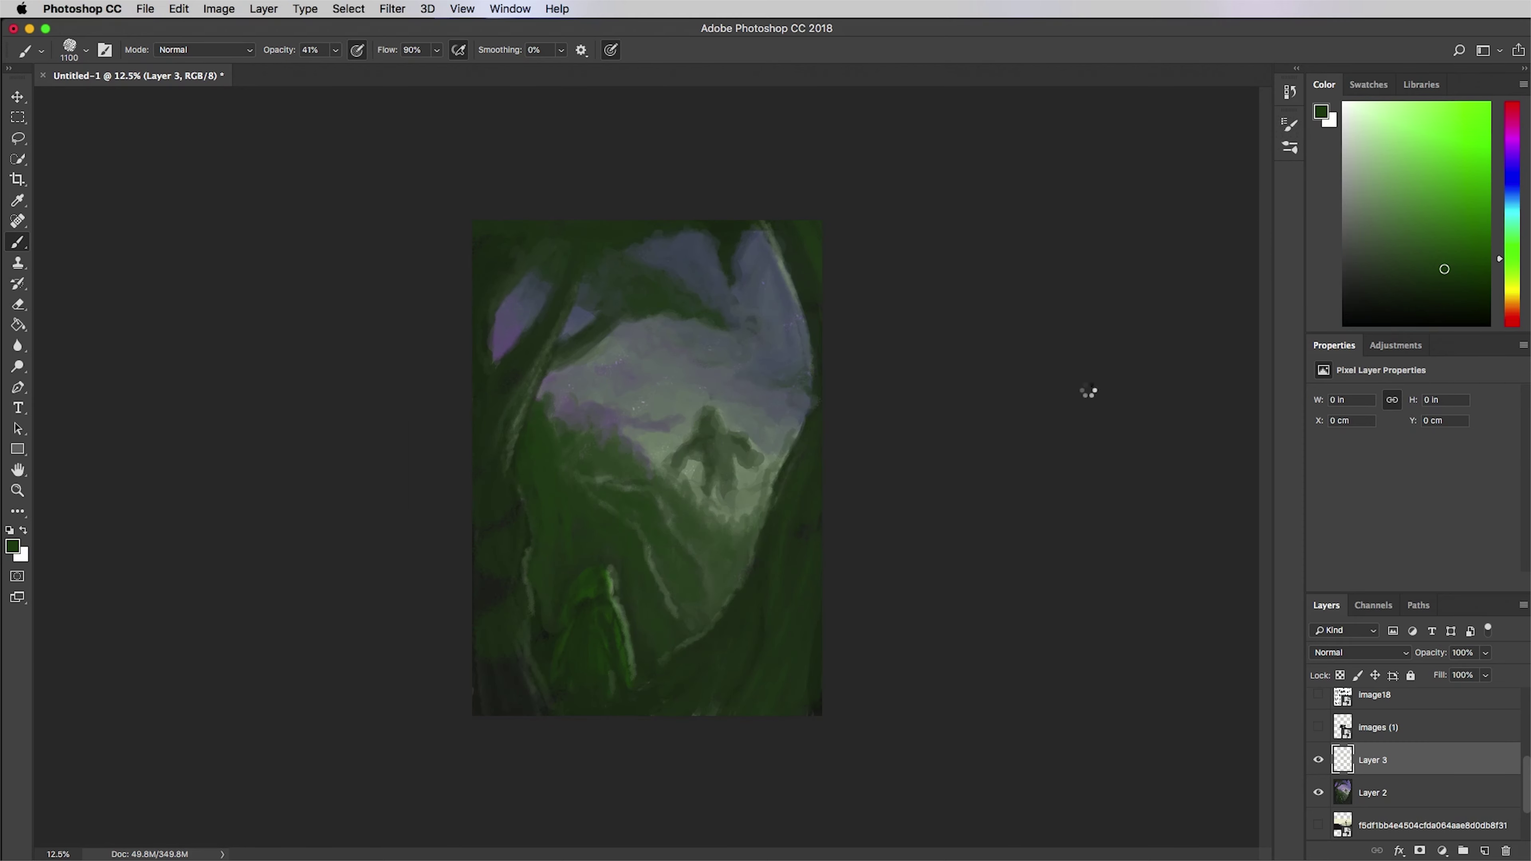
- Choose a vivid purple and wash it broadly across the sky and the distant creature
left_click(12, 546)
left_click_drag(786, 399, 784, 344)
left_click(917, 291)
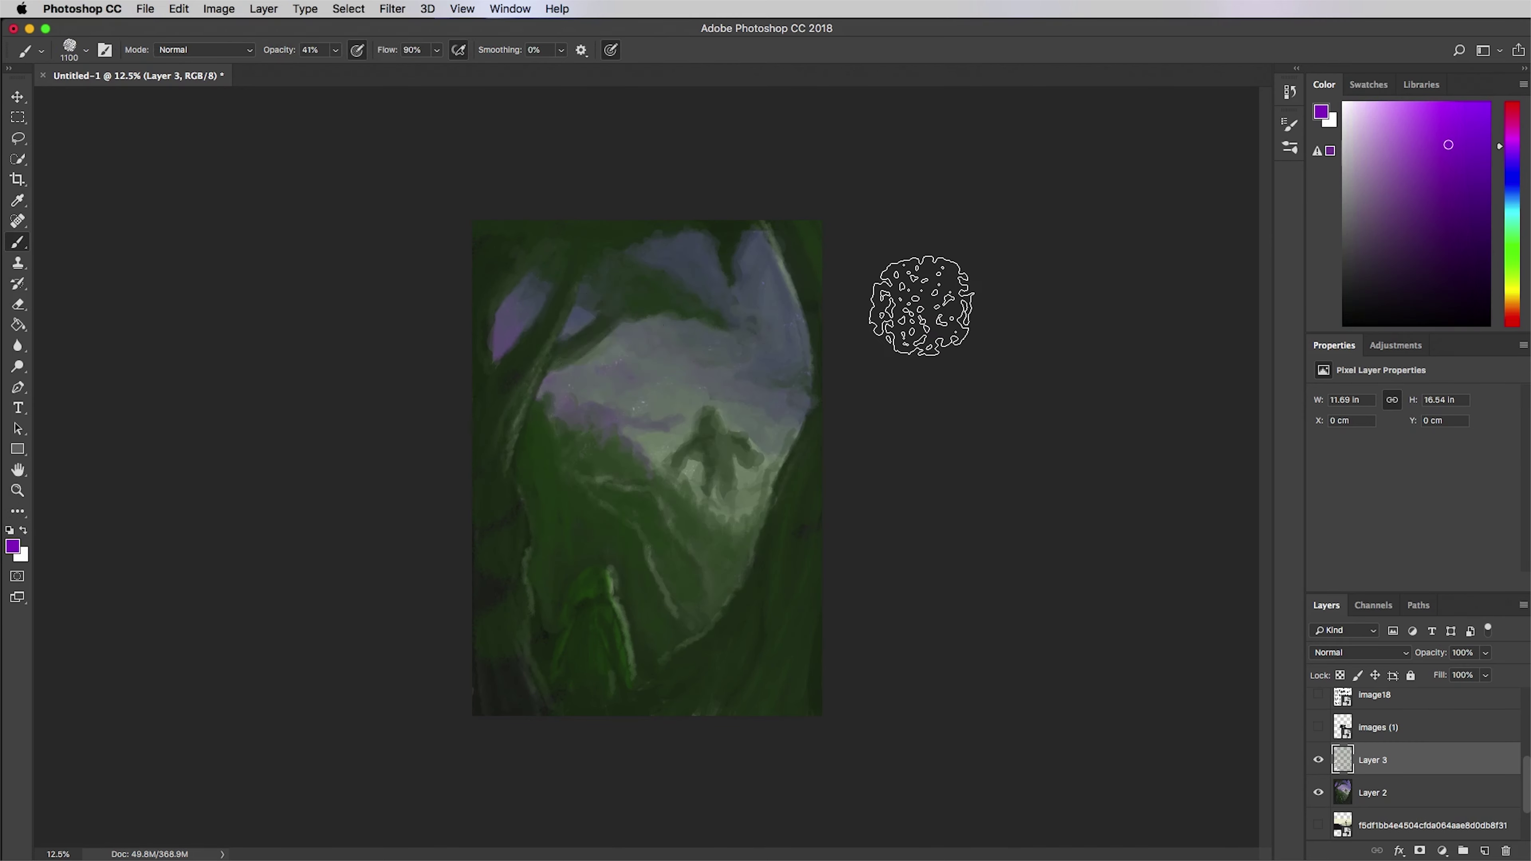
mouse_move(724, 283)
left_mouse_down()
mouse_move(648, 370)
mouse_move(666, 438)
mouse_move(759, 329)
mouse_move(759, 445)
left_mouse_up()
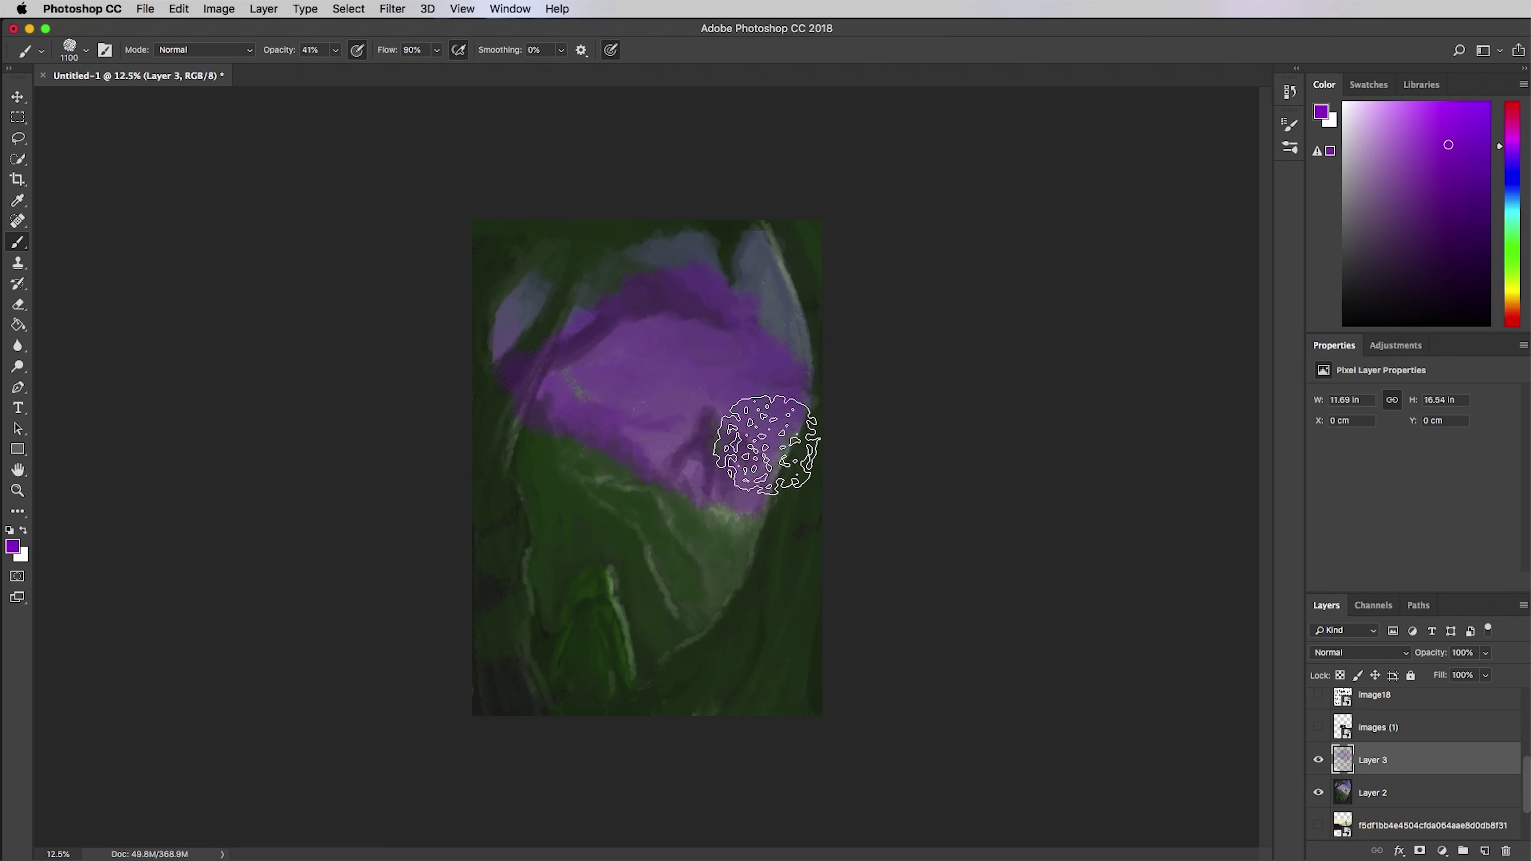
- Soften the green and purple wash on Layer 3 by reapplying the last used filter
left_click(392, 9)
left_click(500, 28)
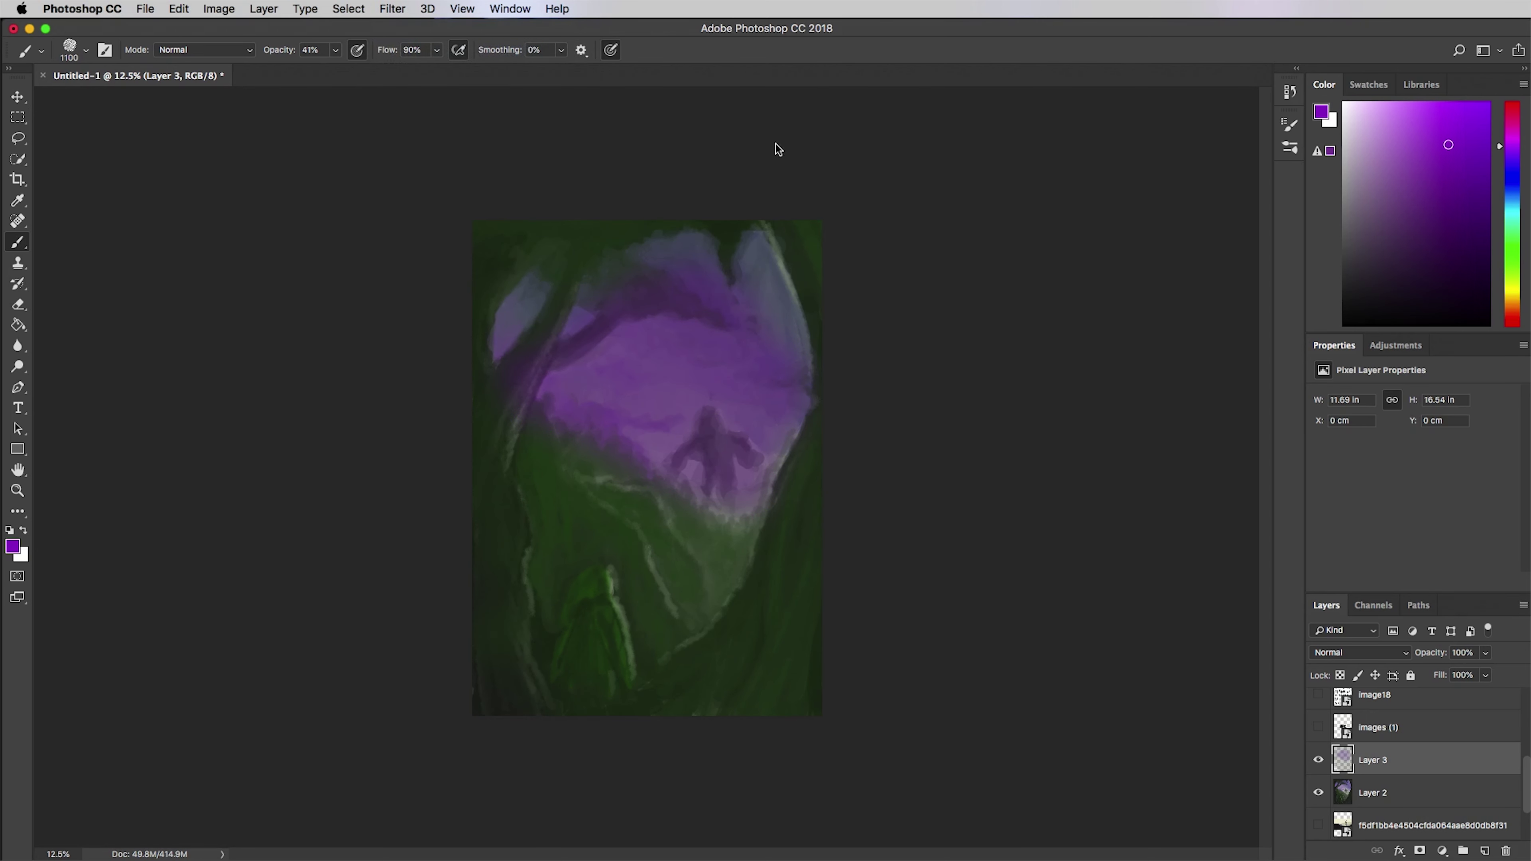
left_click(348, 9)
mouse_move(390, 9)
left_click(397, 134)
- Try Multiply on the colour wash layer, then set it to Overlay at 63% opacity
left_click(1392, 654)
left_click(1381, 697)
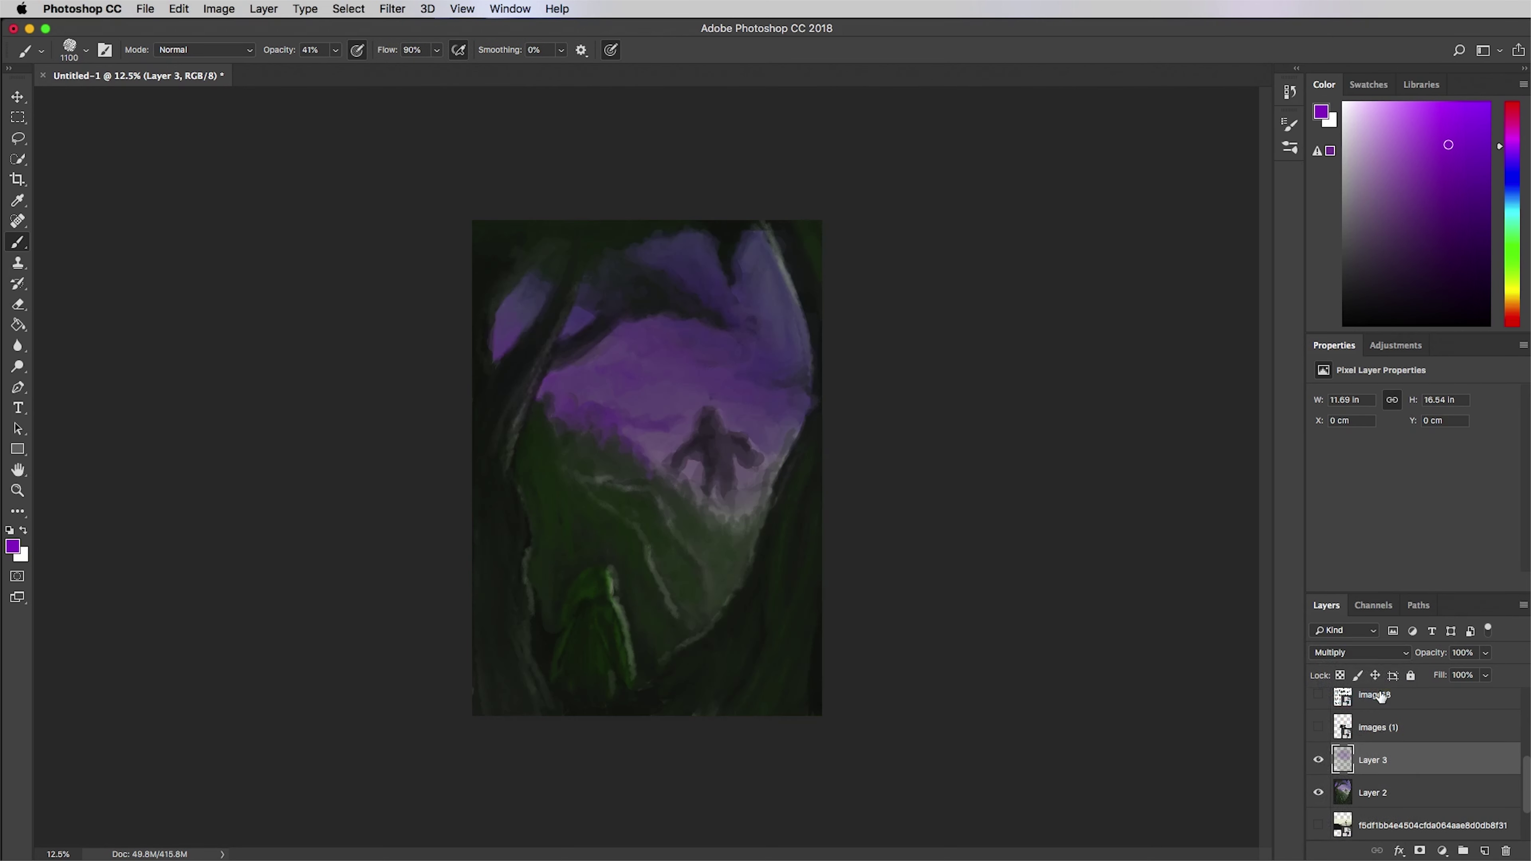
left_click(1400, 652)
left_click(1366, 774)
left_click(1486, 653)
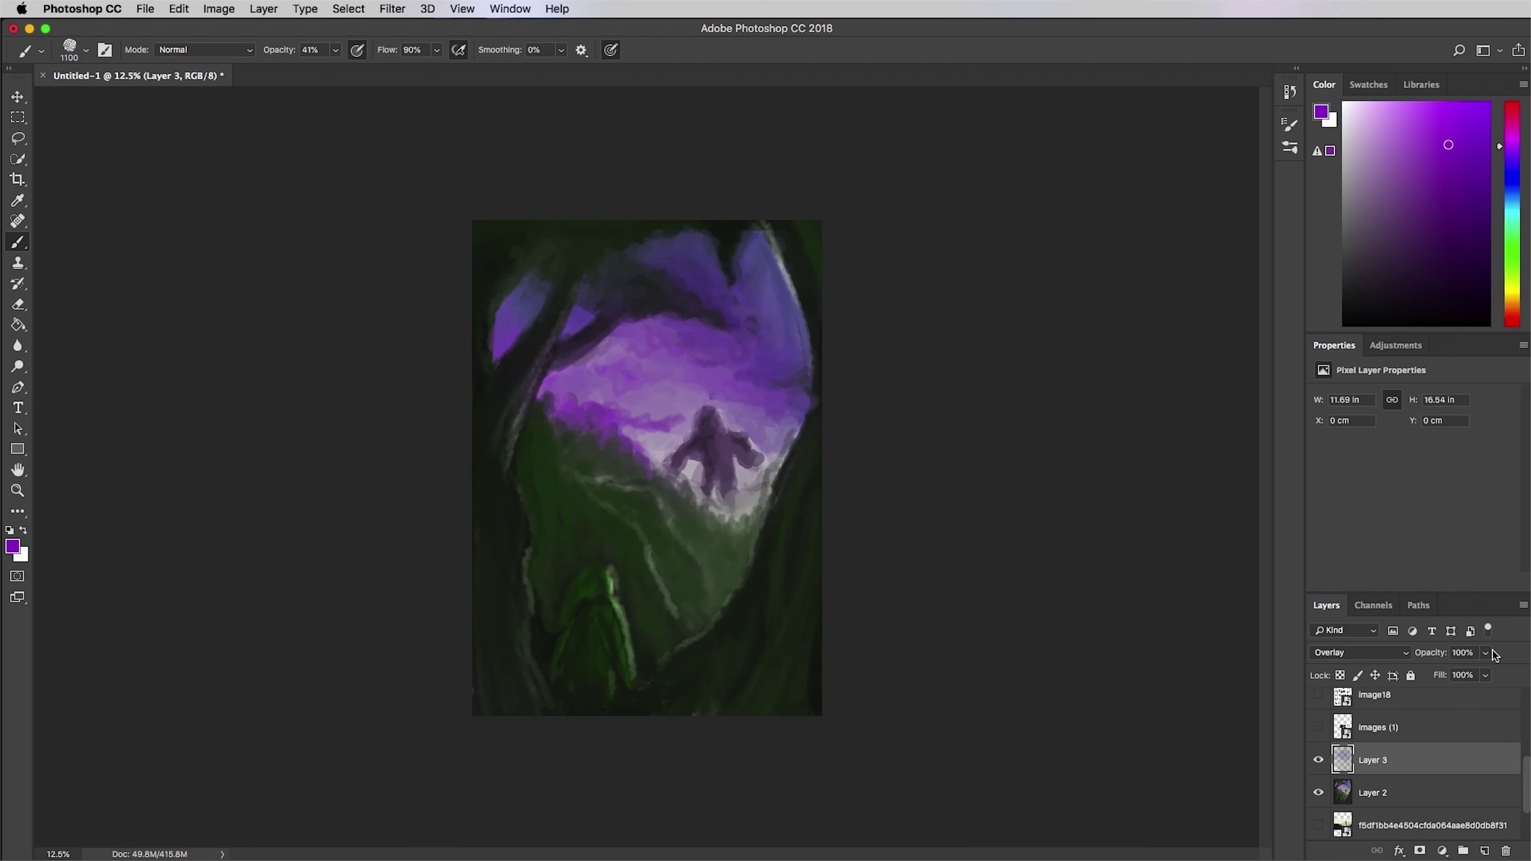
left_click_drag(1489, 672, 1459, 675)
- Dot small white stars across the purple sky with a greatly reduced brush
left_click(24, 531)
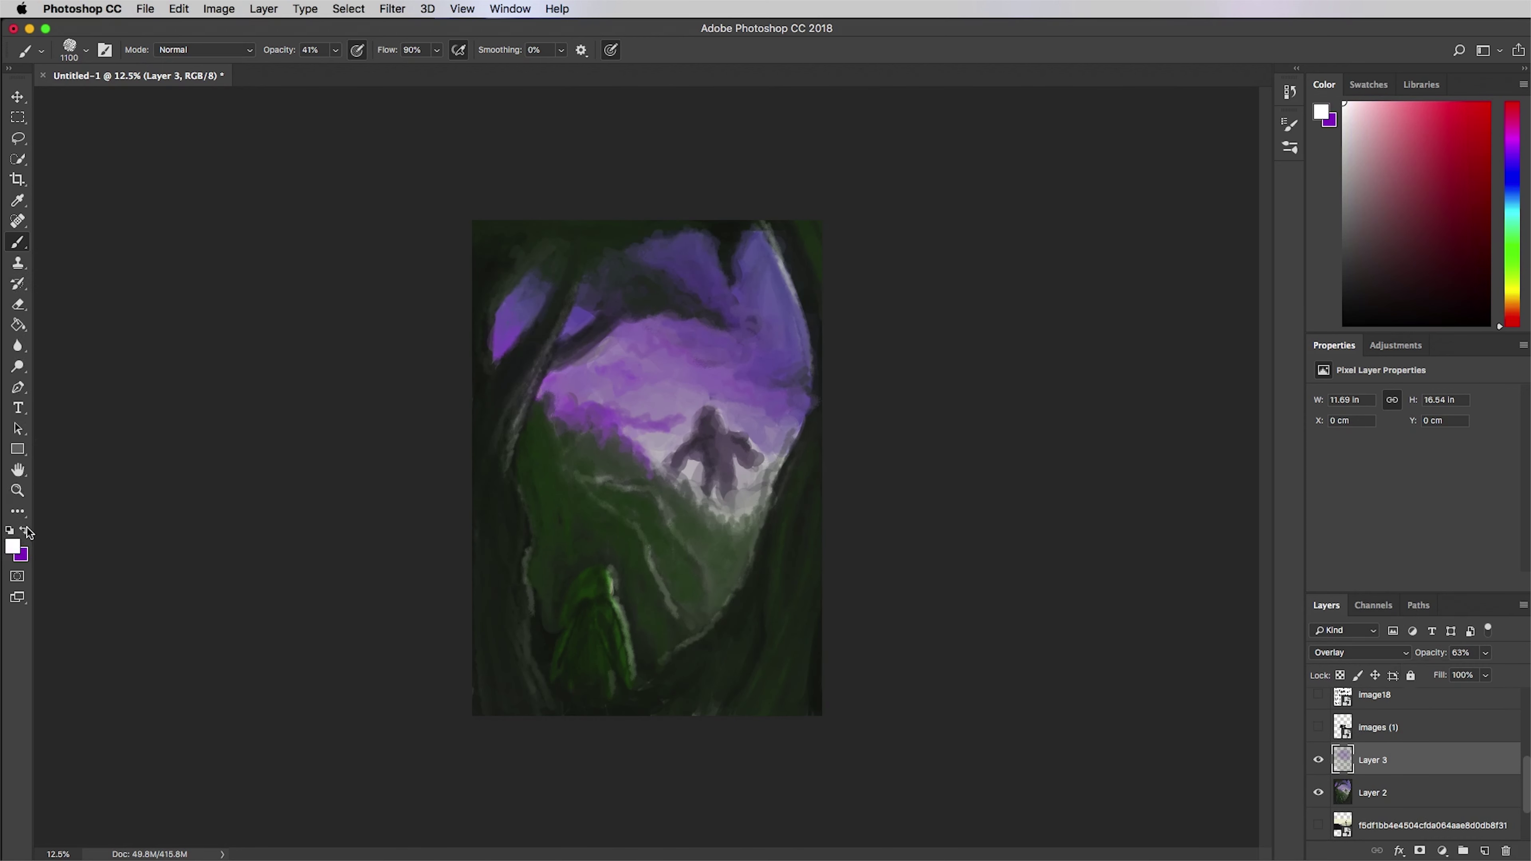
key("bracketleft")
key("bracketleft")
key("bracketleft")
key("bracketleft")
key("bracketleft")
key("bracketleft")
key("bracketleft")
key("bracketleft")
key("bracketleft")
key("bracketleft")
key("bracketleft")
key("bracketleft")
key("bracketleft")
key("bracketleft")
- Paint sampled light greys as mist over the distant creature's legs and around its outline
left_click(724, 501, "alt")
left_click(740, 500, "alt")
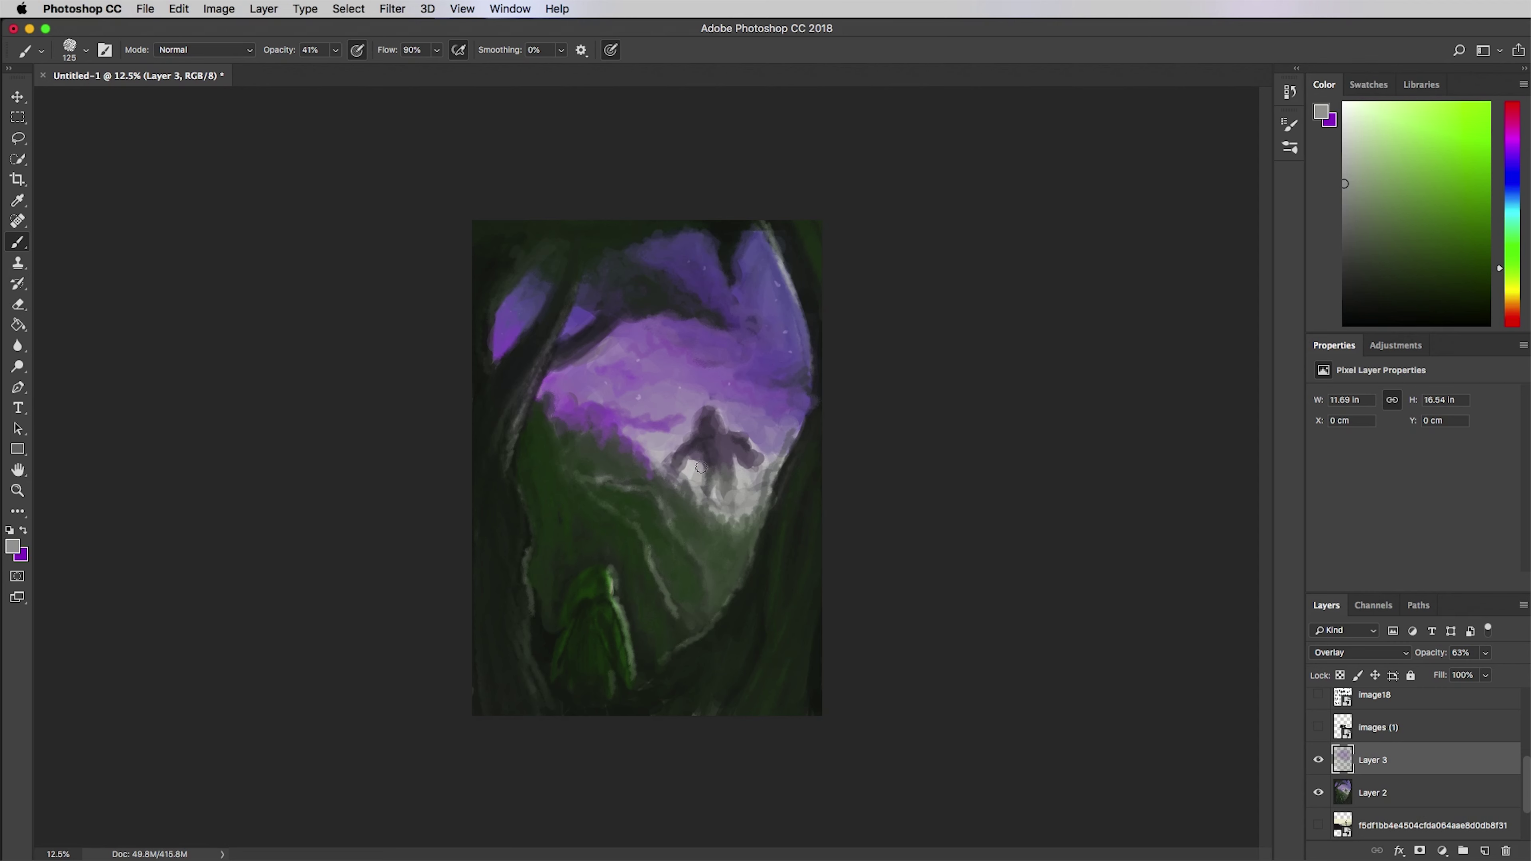
left_click(759, 469, "alt")
left_click(700, 414, "alt")
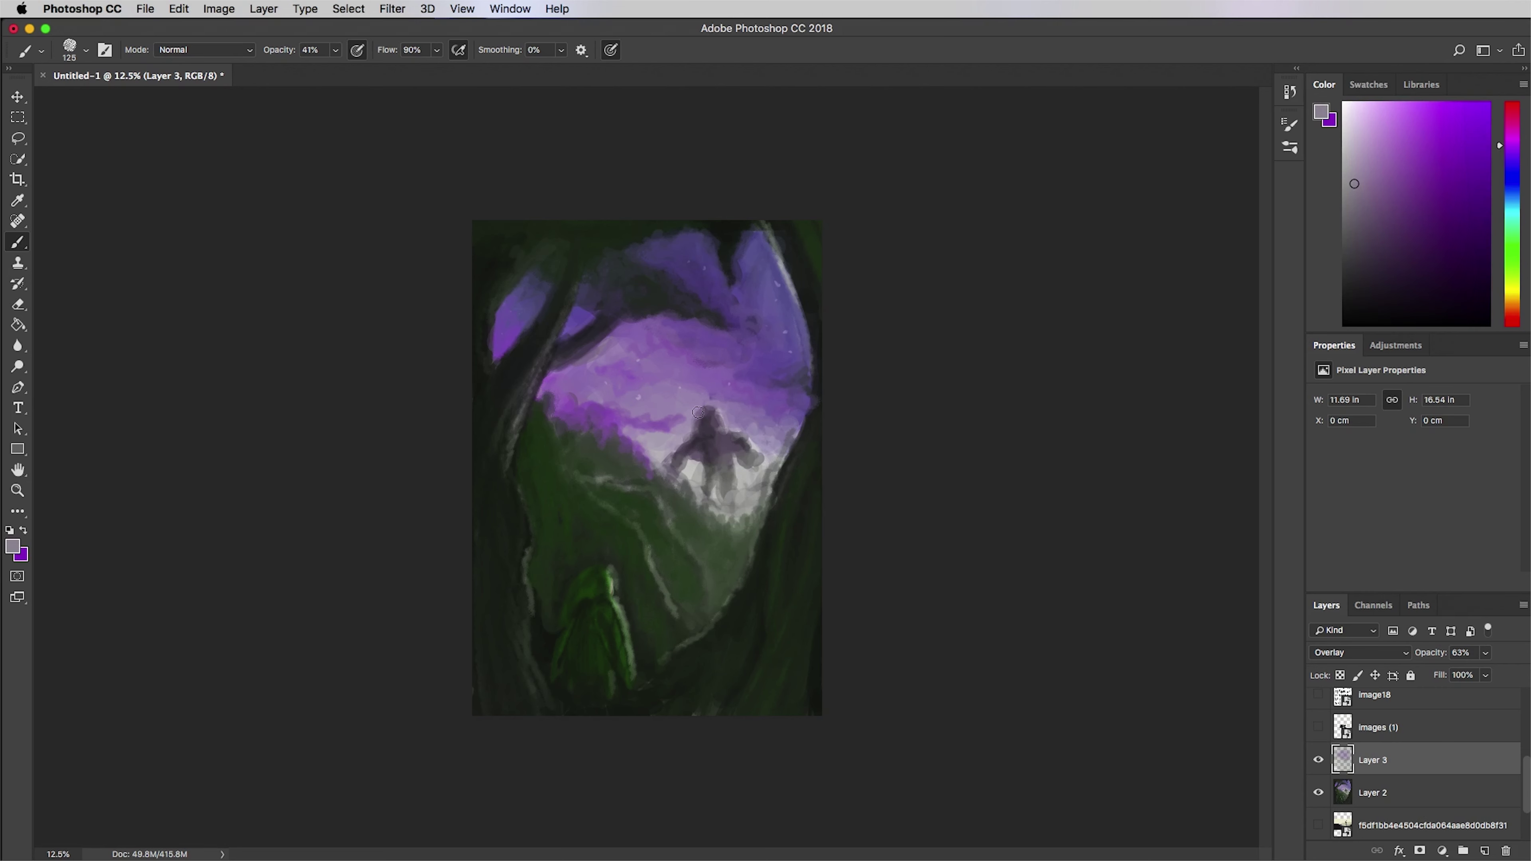
- Retouch the hillside and its pale contour lines with sampled greys and greens
left_click(658, 460, "alt")
left_click(678, 502, "alt")
left_click(641, 501, "alt")
mouse_move(627, 486)
left_mouse_down()
mouse_move(667, 539)
mouse_move(691, 544)
mouse_move(715, 606)
left_mouse_up()
left_click(722, 507, "alt")
left_click(653, 518, "alt")
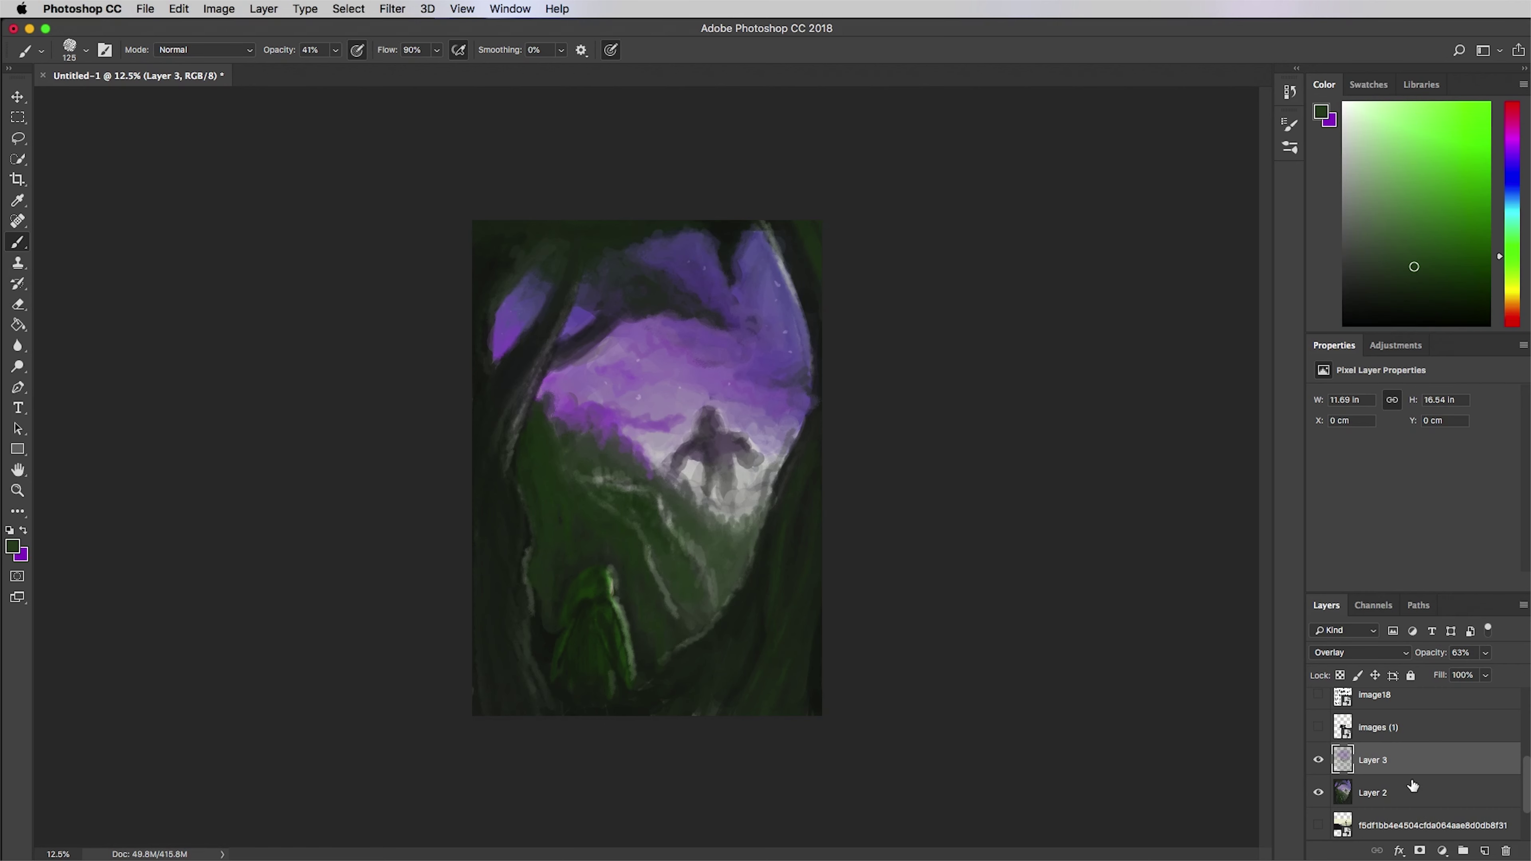
- Merge the overlay layer into the painting and soften the hillside's pale lines with a 200 px brush
key("super+e")
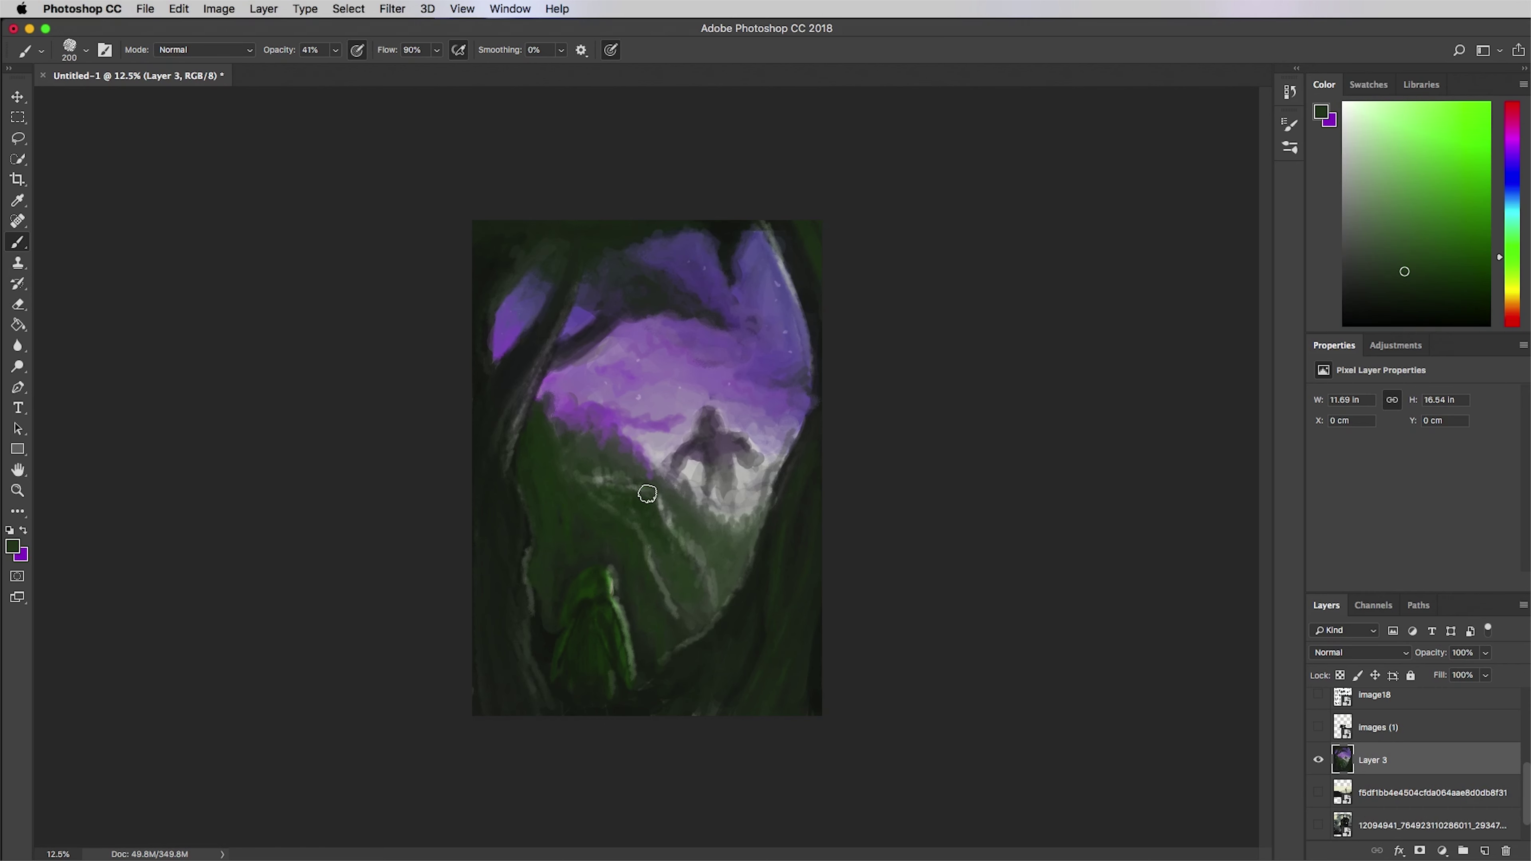
left_click(684, 562, "alt")
mouse_move(661, 513)
left_mouse_down()
mouse_move(697, 556)
mouse_move(677, 629)
mouse_move(659, 592)
left_mouse_up()
left_click(661, 613, "alt")
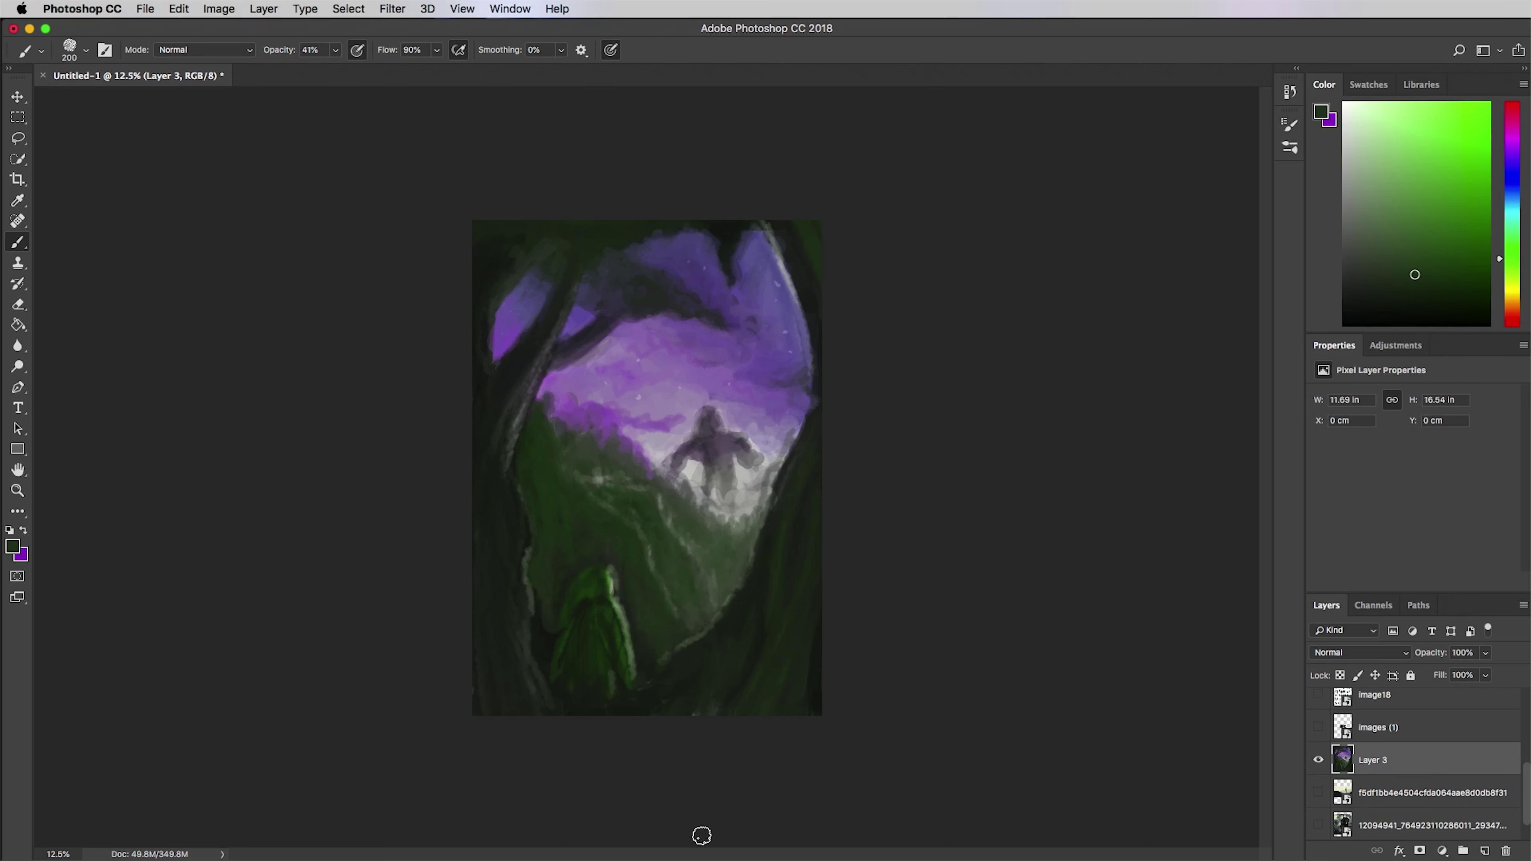
- Darken the foreground ground and the left trunk with sampled near-black greens
left_click(694, 707, "alt")
left_click(499, 647, "alt")
left_click(486, 369, "alt")
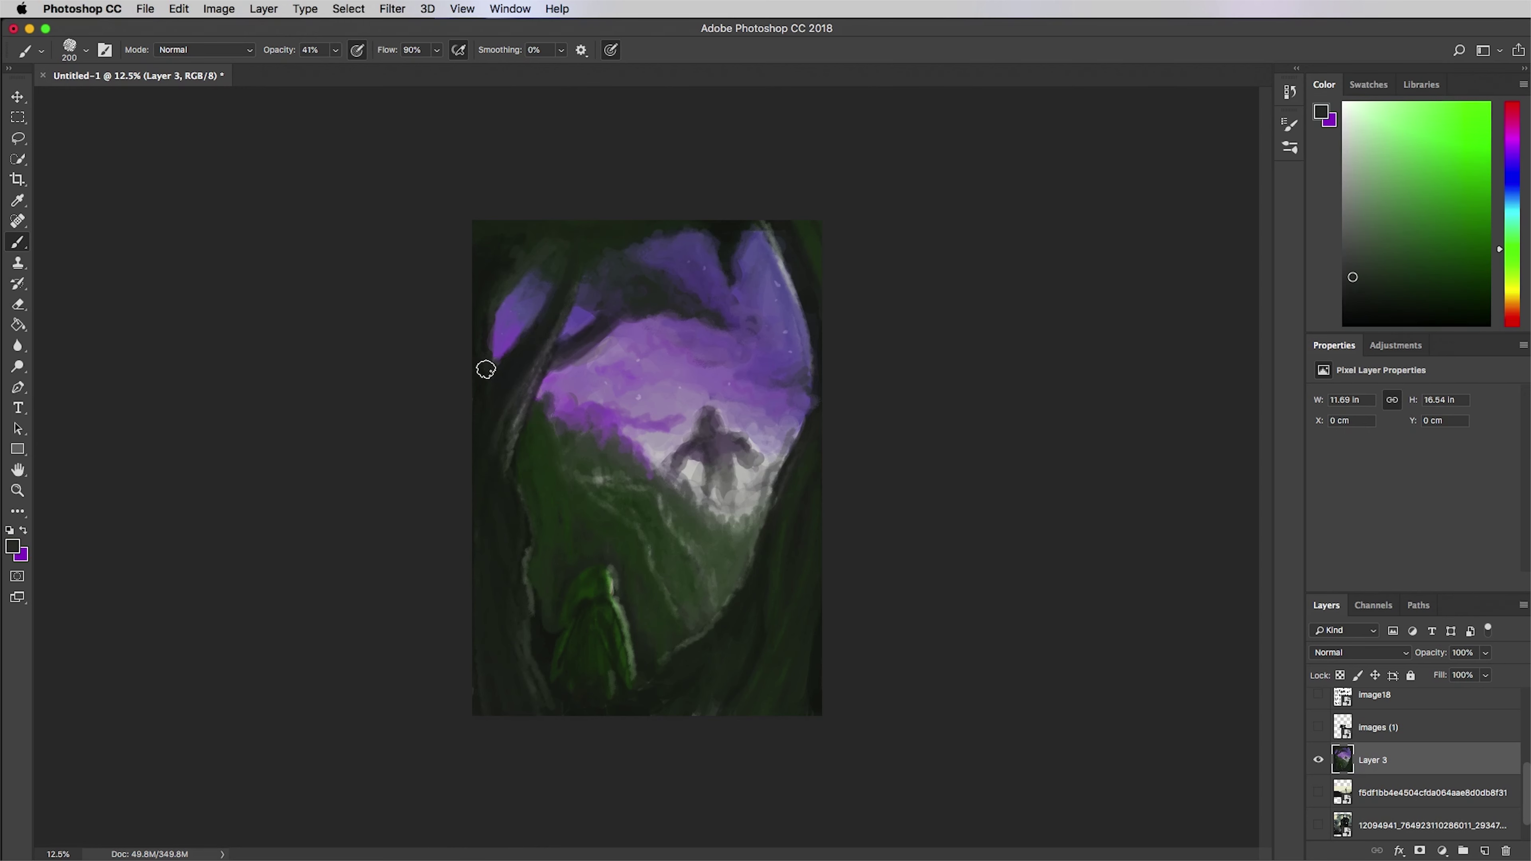
left_click(487, 339, "alt")
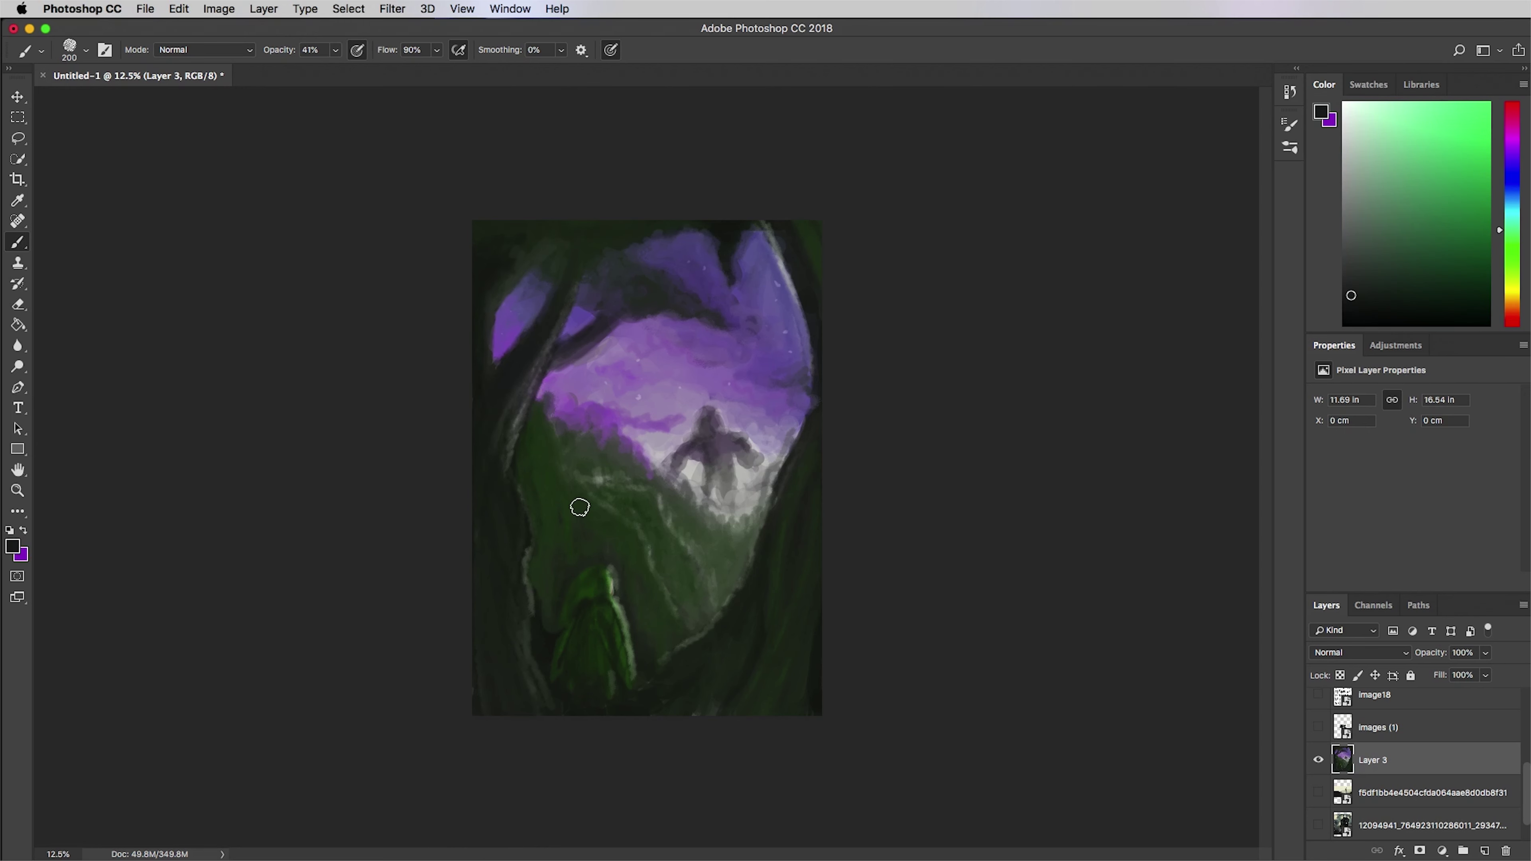
- Paint over the pale fringe outside the hood and shoulder with sampled dark green using an 80 px brush
left_click(17, 491)
left_click_drag(606, 629, 693, 628)
left_click_drag(615, 574, 634, 560)
left_click(17, 242)
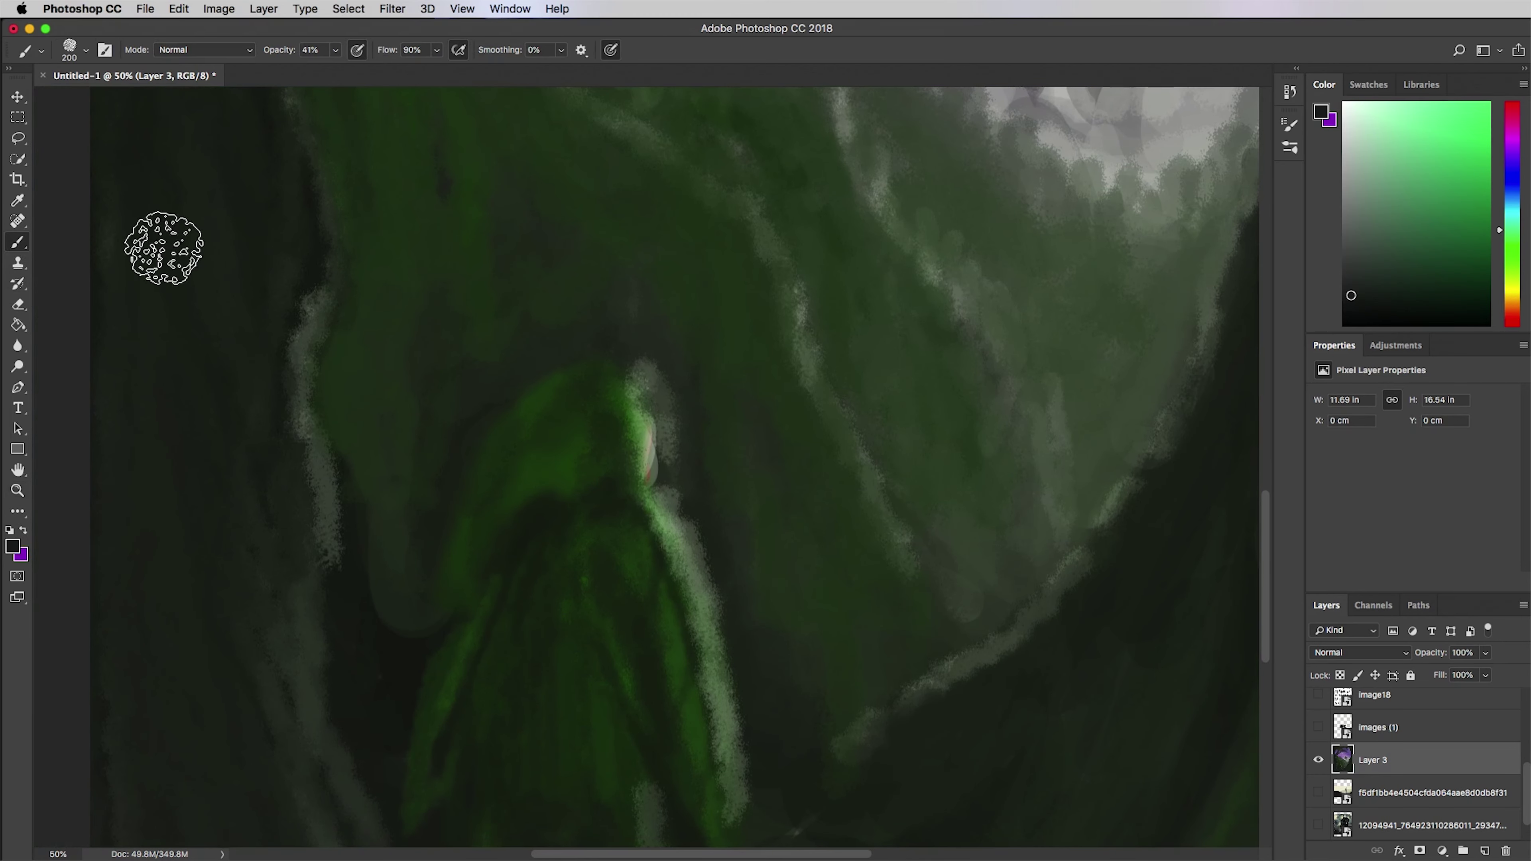
key("[")
key("[")
key("[")
key("[")
key("[")
key("[")
left_click(546, 383, "alt")
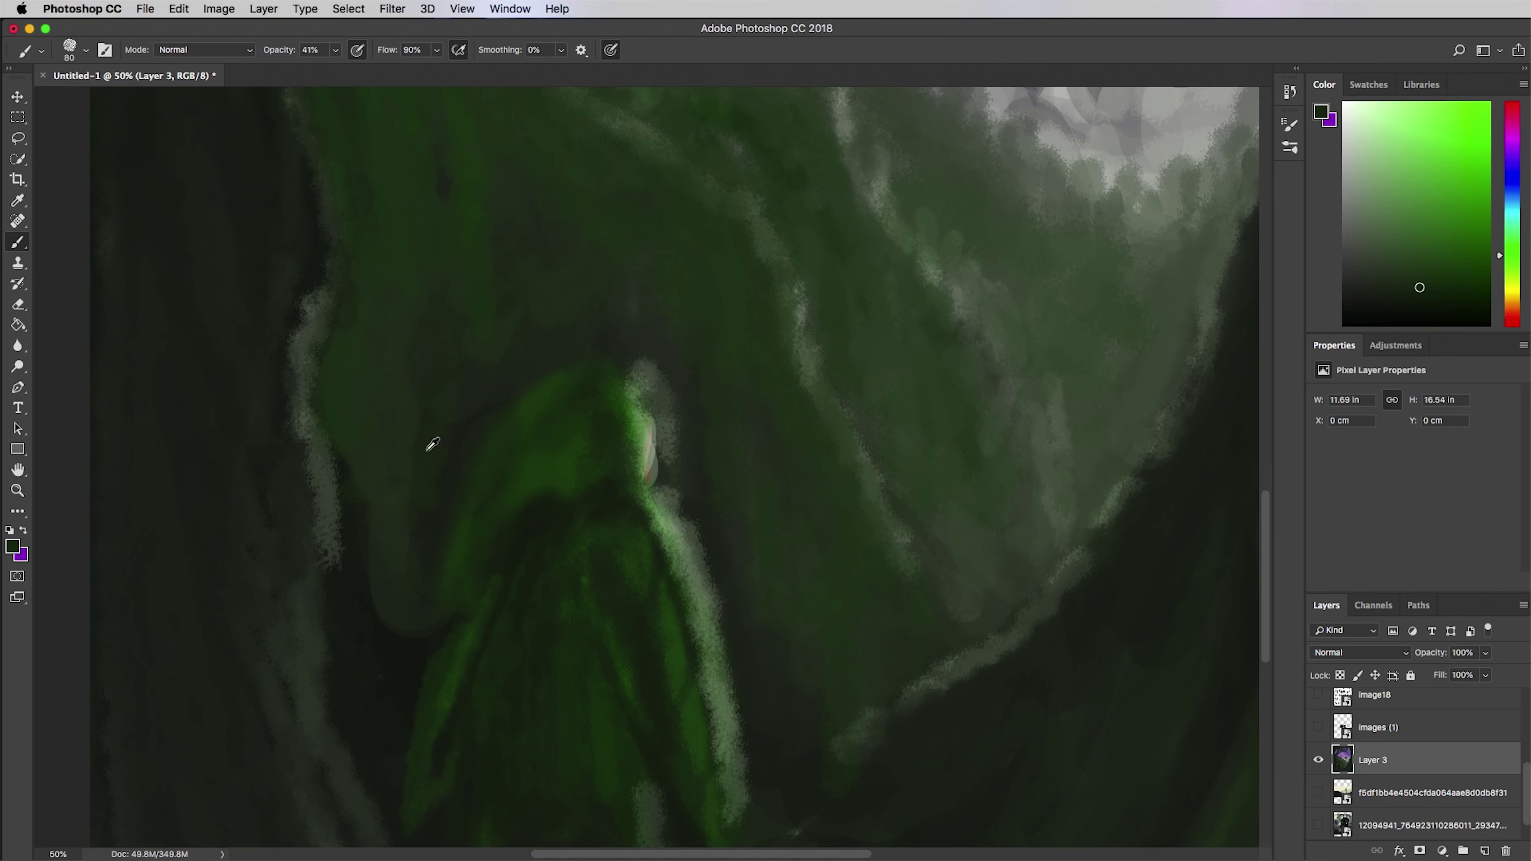
left_click(632, 359, "alt")
mouse_move(632, 359)
left_mouse_down()
mouse_move(681, 443)
mouse_move(652, 379)
mouse_move(706, 553)
left_mouse_up()
- Narrow the pale rim along the cloak's right edge with sampled cloak green and a 45 px brush
scroll(663, 542, "down", 4)
scroll(663, 543, "right", 3)
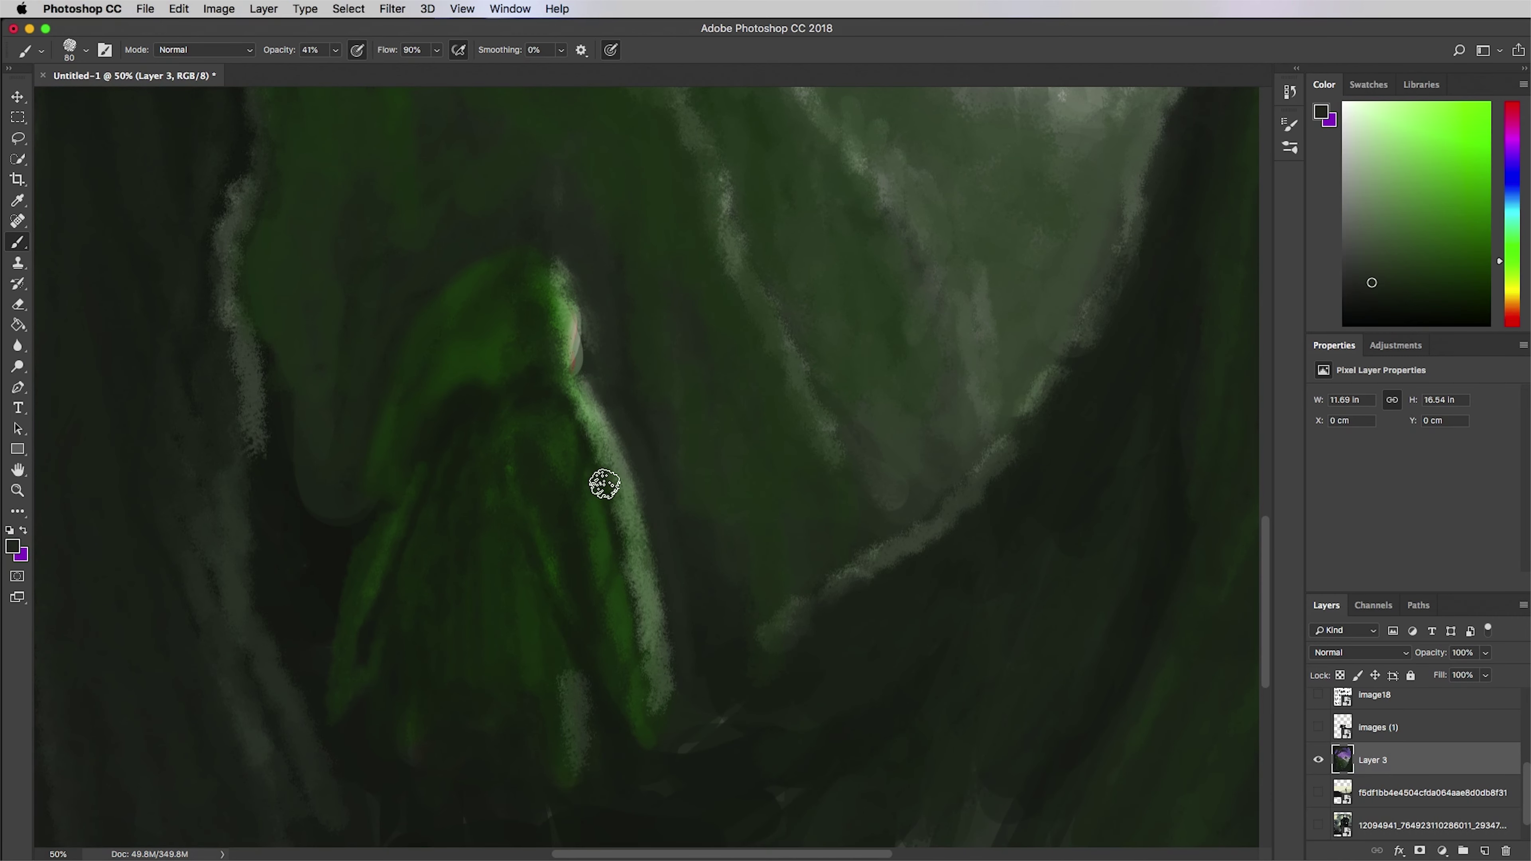
left_click(604, 547, "alt")
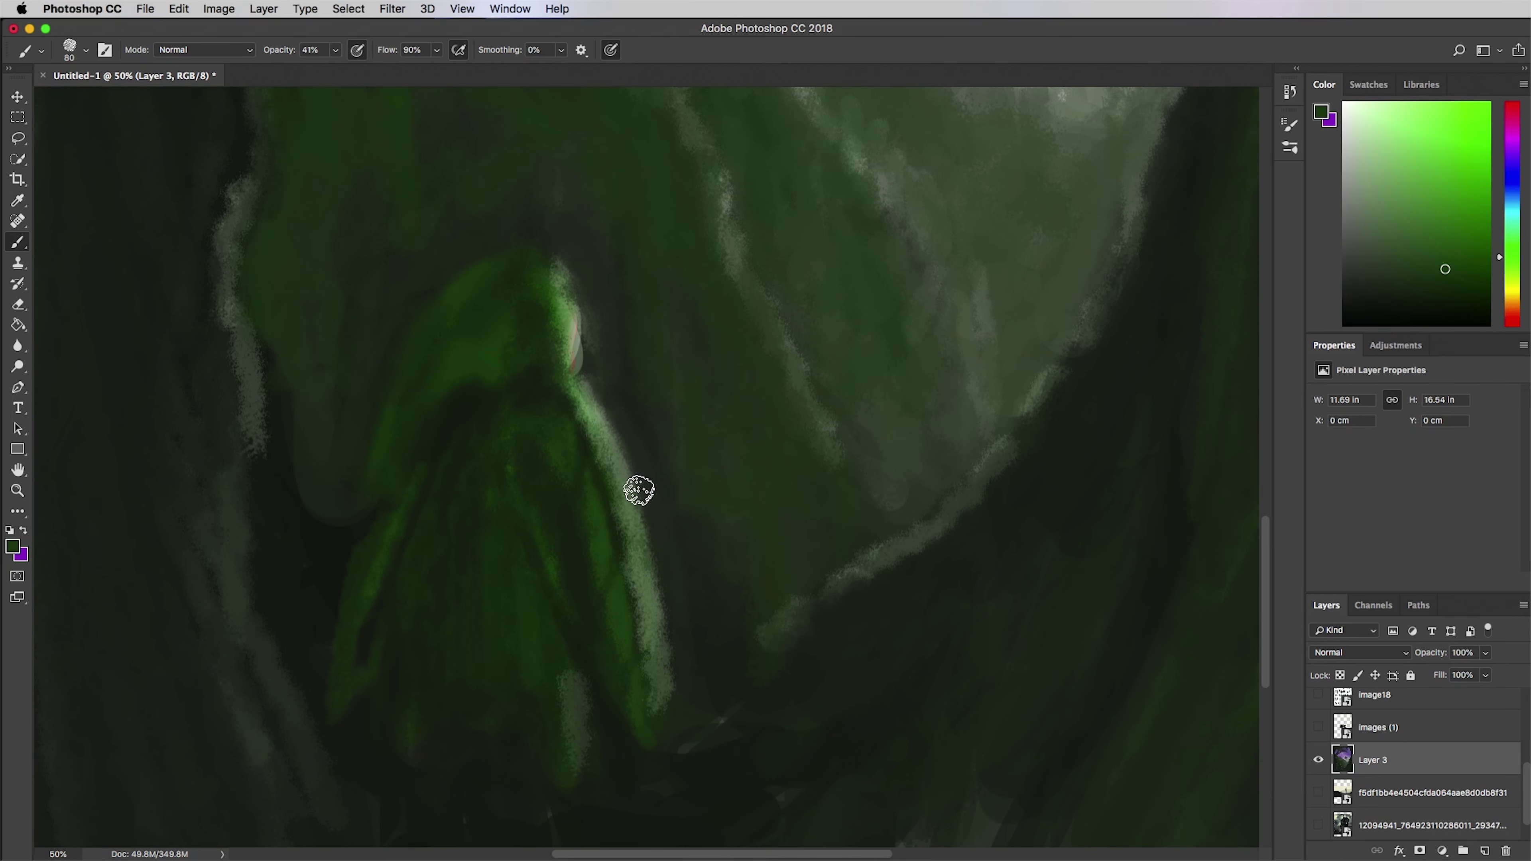
key("[")
key("[")
key("[")
key("[")
left_click_drag(608, 455, 660, 697)
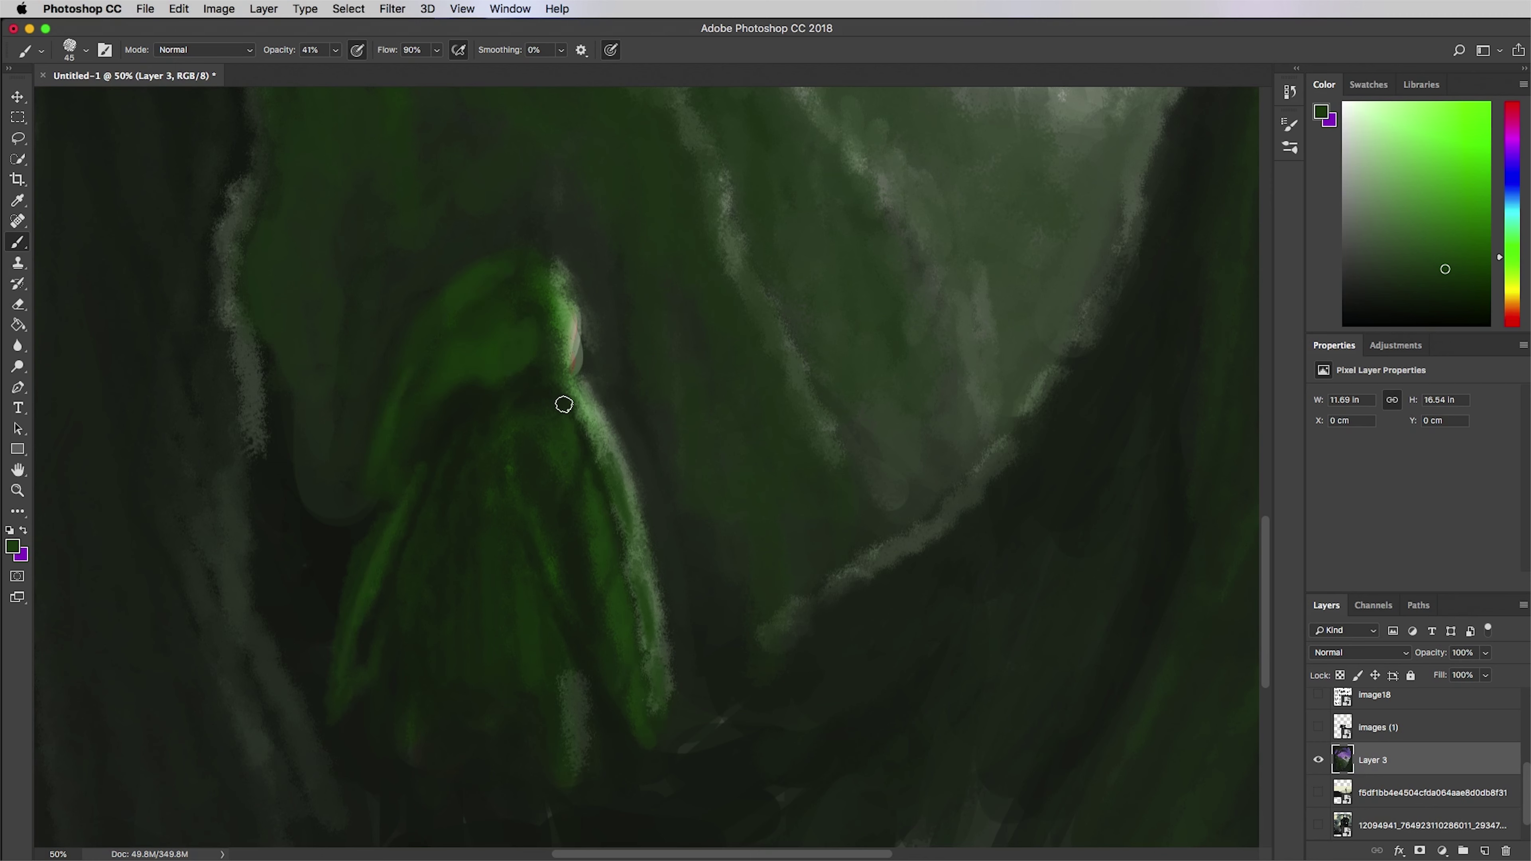
- Paint thin dark folds and green touches along the cloak's right edge with a 30 px brush
key("bracketleft")
key("bracketleft")
key("bracketleft")
left_click(583, 442, "alt")
left_click_drag(623, 540, 653, 578)
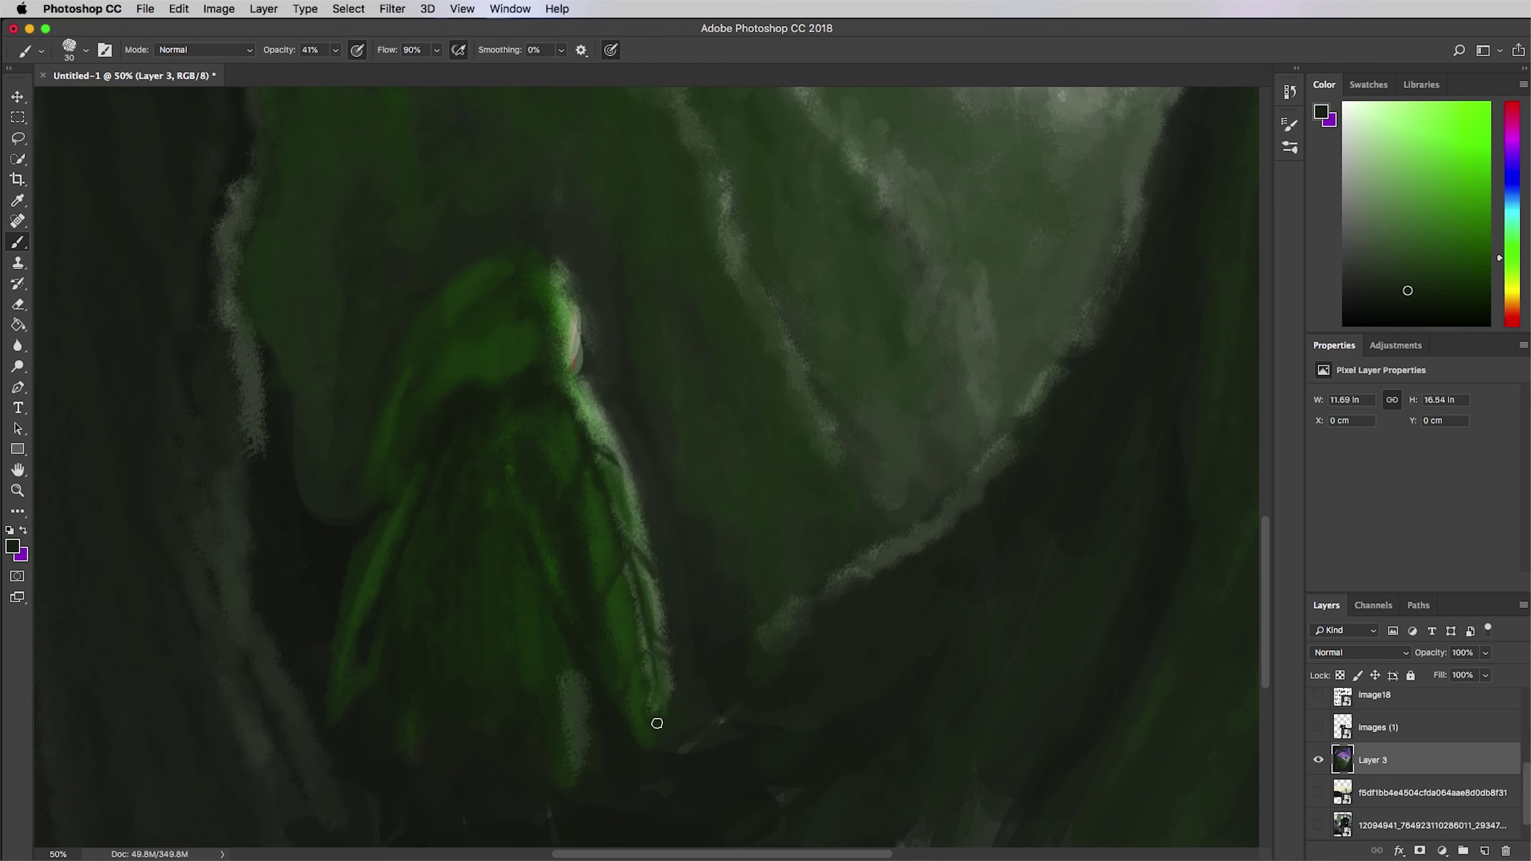
left_click(616, 599, "alt")
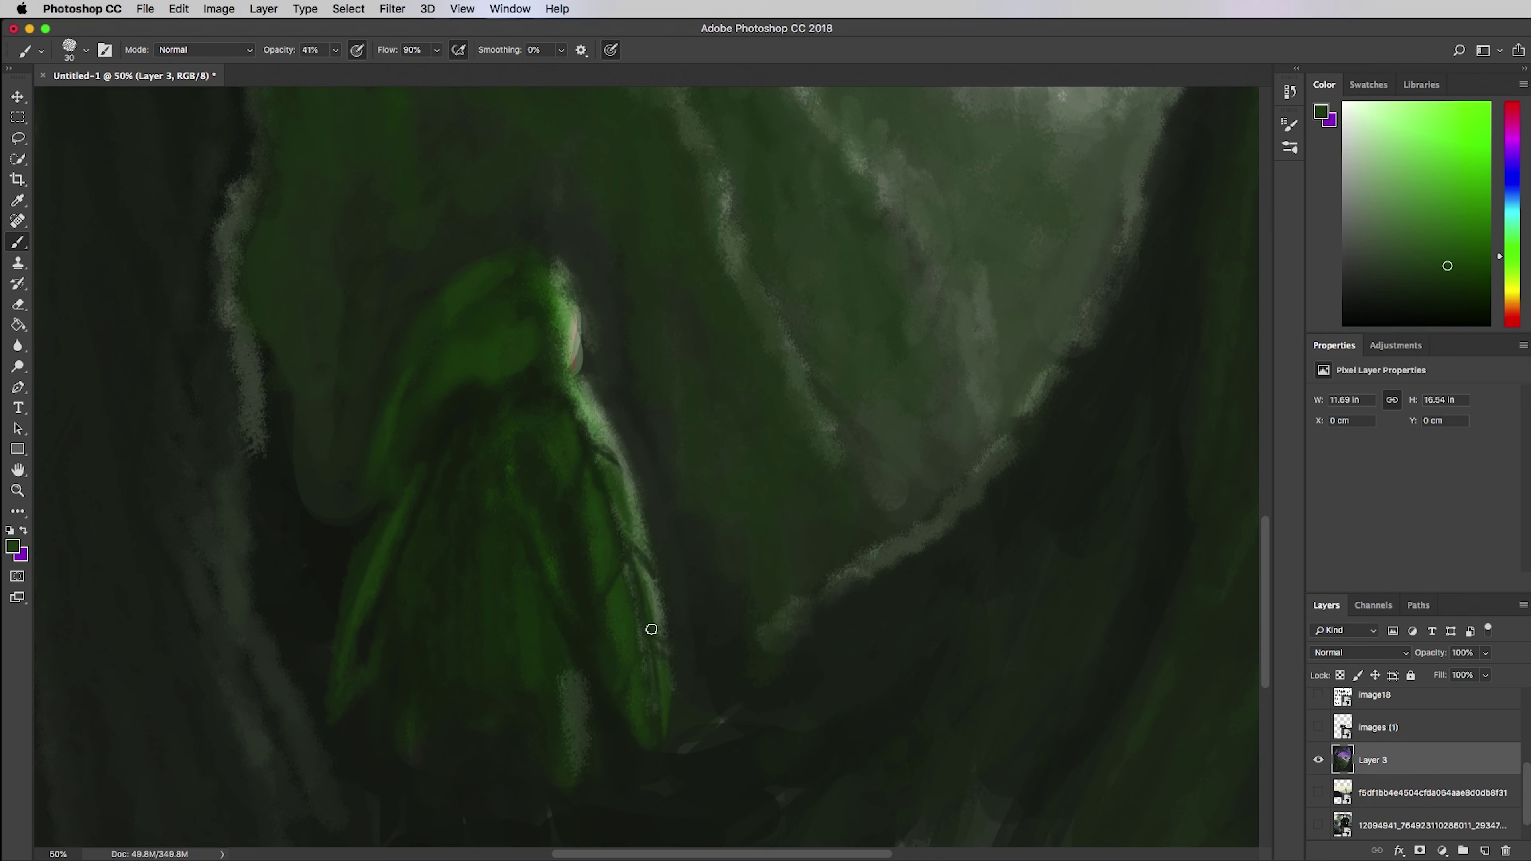
- Paint dark folds and a thin green edge down the left side of the cloak
left_click(464, 431, "alt")
left_click_drag(422, 468, 370, 582)
left_click(365, 561, "alt")
left_click_drag(391, 718, 387, 609)
left_click(398, 626, "alt")
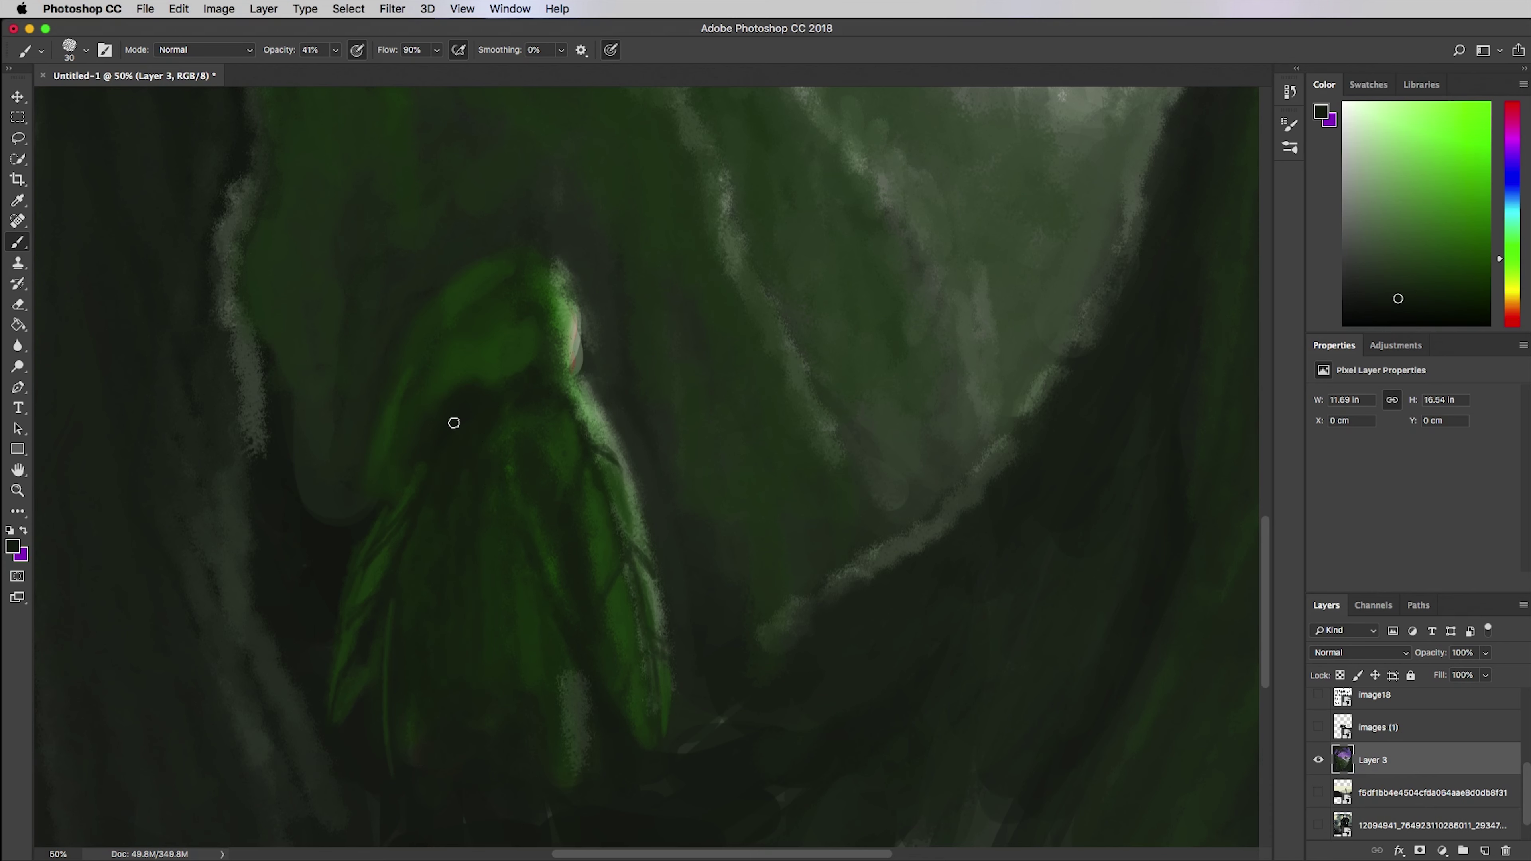
- Shade the hood's folds with sampled greens and refine its edge beside the face
left_click(457, 389, "alt")
mouse_move(458, 392)
left_mouse_down()
mouse_move(416, 446)
mouse_move(496, 334)
left_mouse_up()
left_click(473, 405, "alt")
left_click(451, 359, "alt")
left_click(514, 358, "alt")
left_click(522, 279, "alt")
left_click_drag(567, 294, 565, 362)
- Tone down the pale patch at the cloak's hem and tidy its right outline with sampled dark greens
left_click(555, 761, "alt")
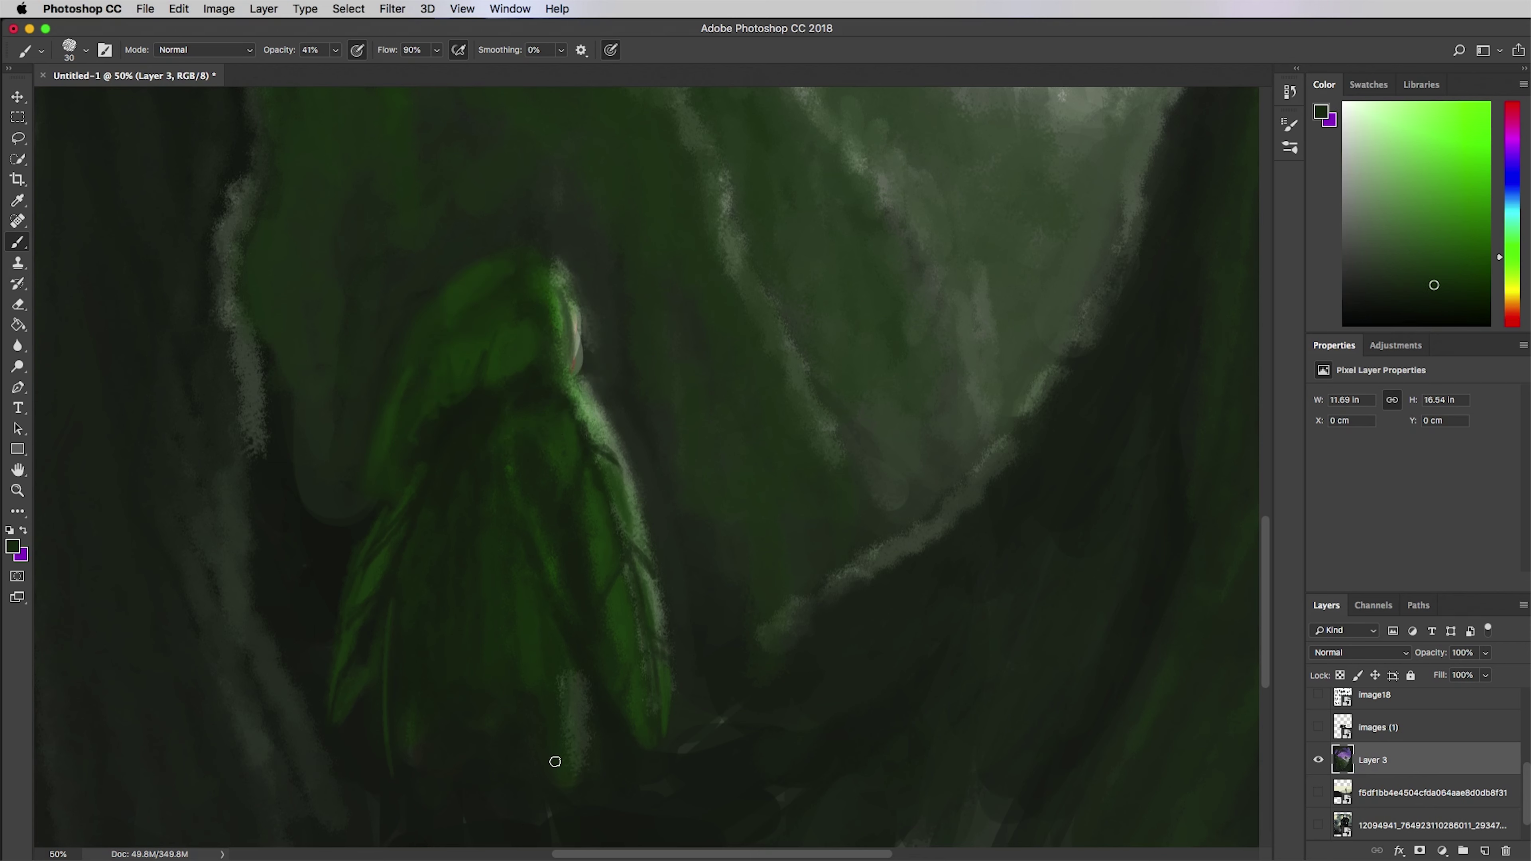
left_click(555, 409, "alt")
left_click_drag(620, 494, 634, 548)
left_click(595, 395, "alt")
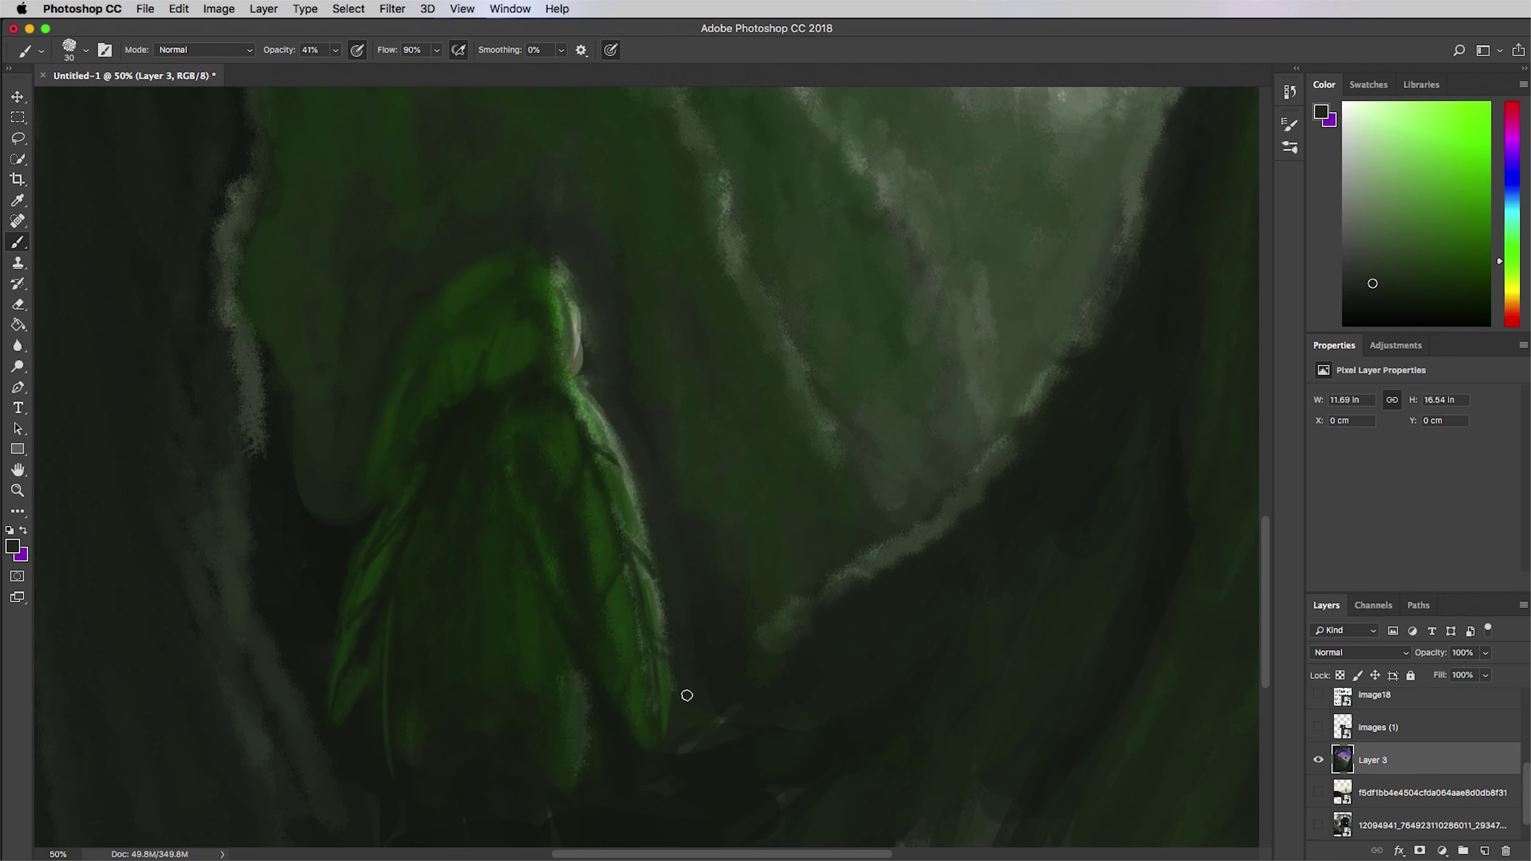
- Pick a pale colour for the sliver of face and refine the hood's rim around it with sampled greens
left_click(14, 549)
left_click(605, 328)
left_click(573, 308)
key("Return")
left_click(550, 281, "alt")
left_click(578, 291, "alt")
left_click_drag(564, 269, 574, 292)
left_click(560, 302, "alt")
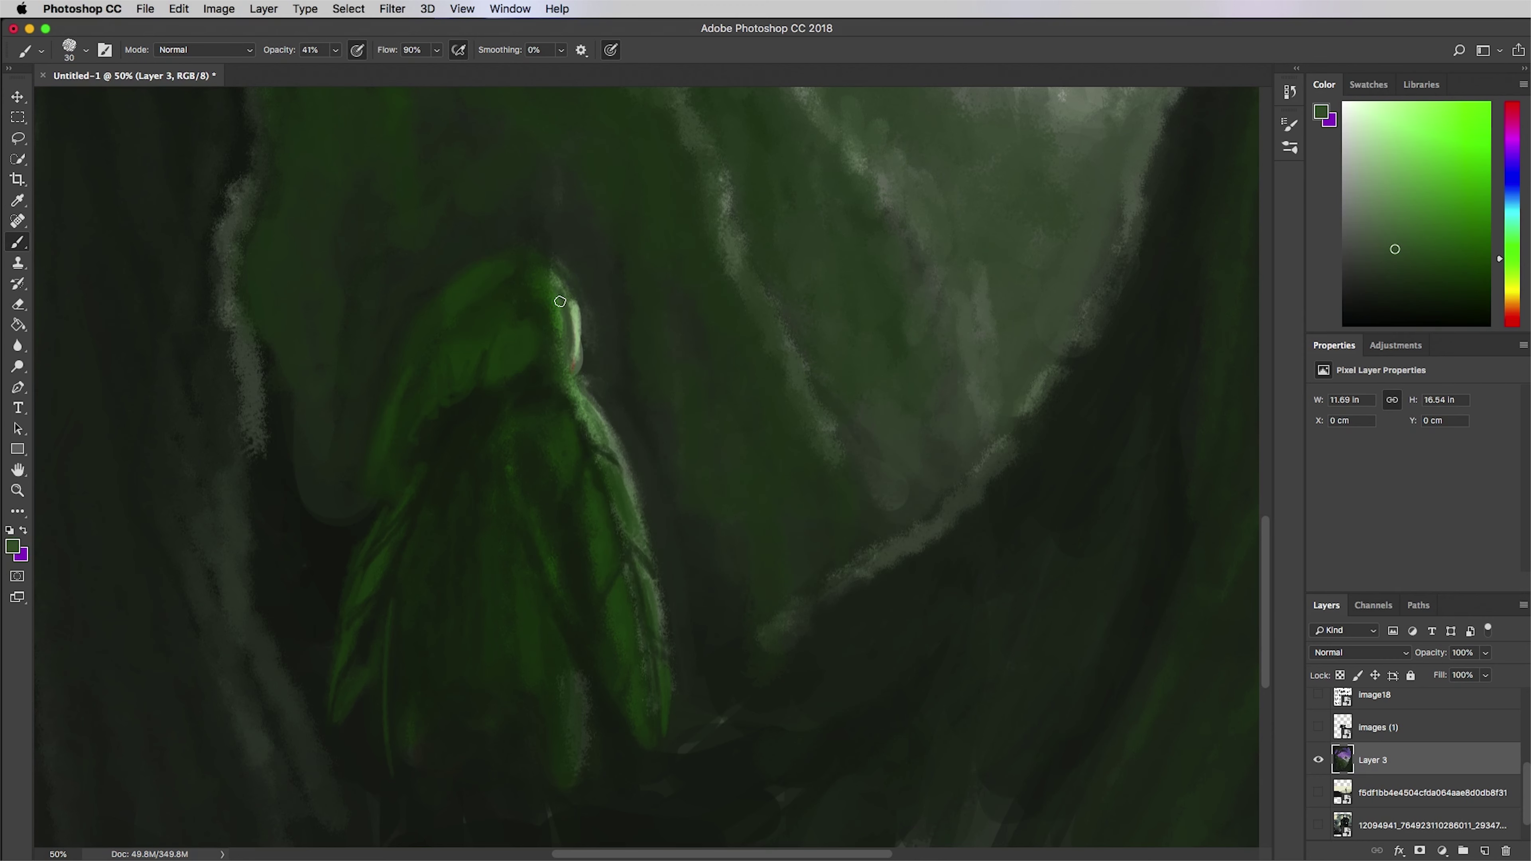
left_click(548, 330, "alt")
- Add white rim highlights to the face edge and along the folds on the cloak's right side
key("d")
key("x")
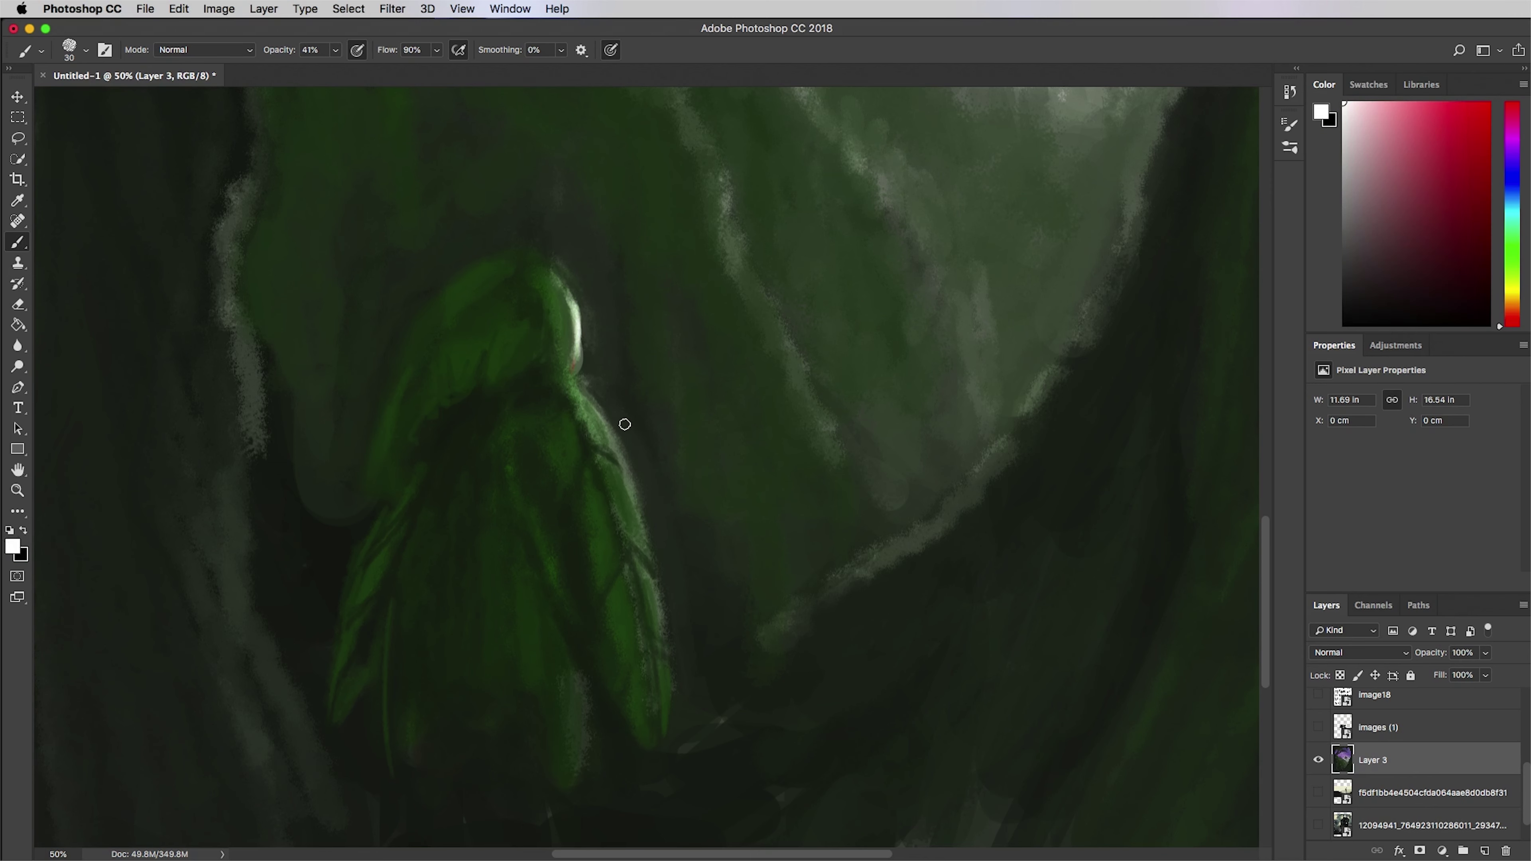
left_click_drag(601, 462, 625, 529)
left_click_drag(635, 581, 666, 658)
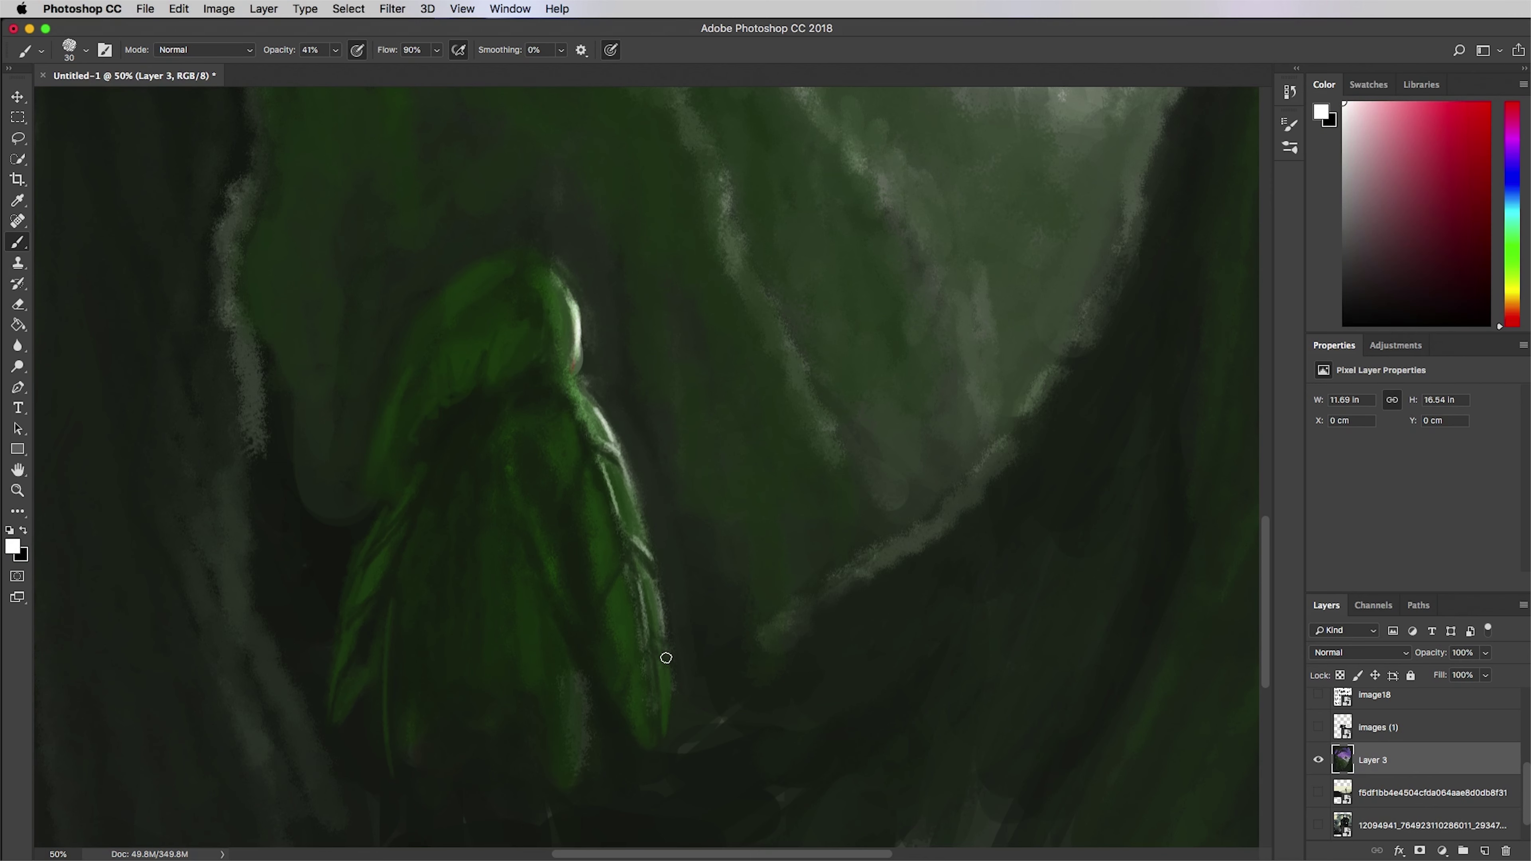
- Add white rim highlights to the cloak's left shoulder, hood top, hem and feet, and view the whole canvas
left_click_drag(382, 509, 358, 560)
scroll(588, 700, "down", 4)
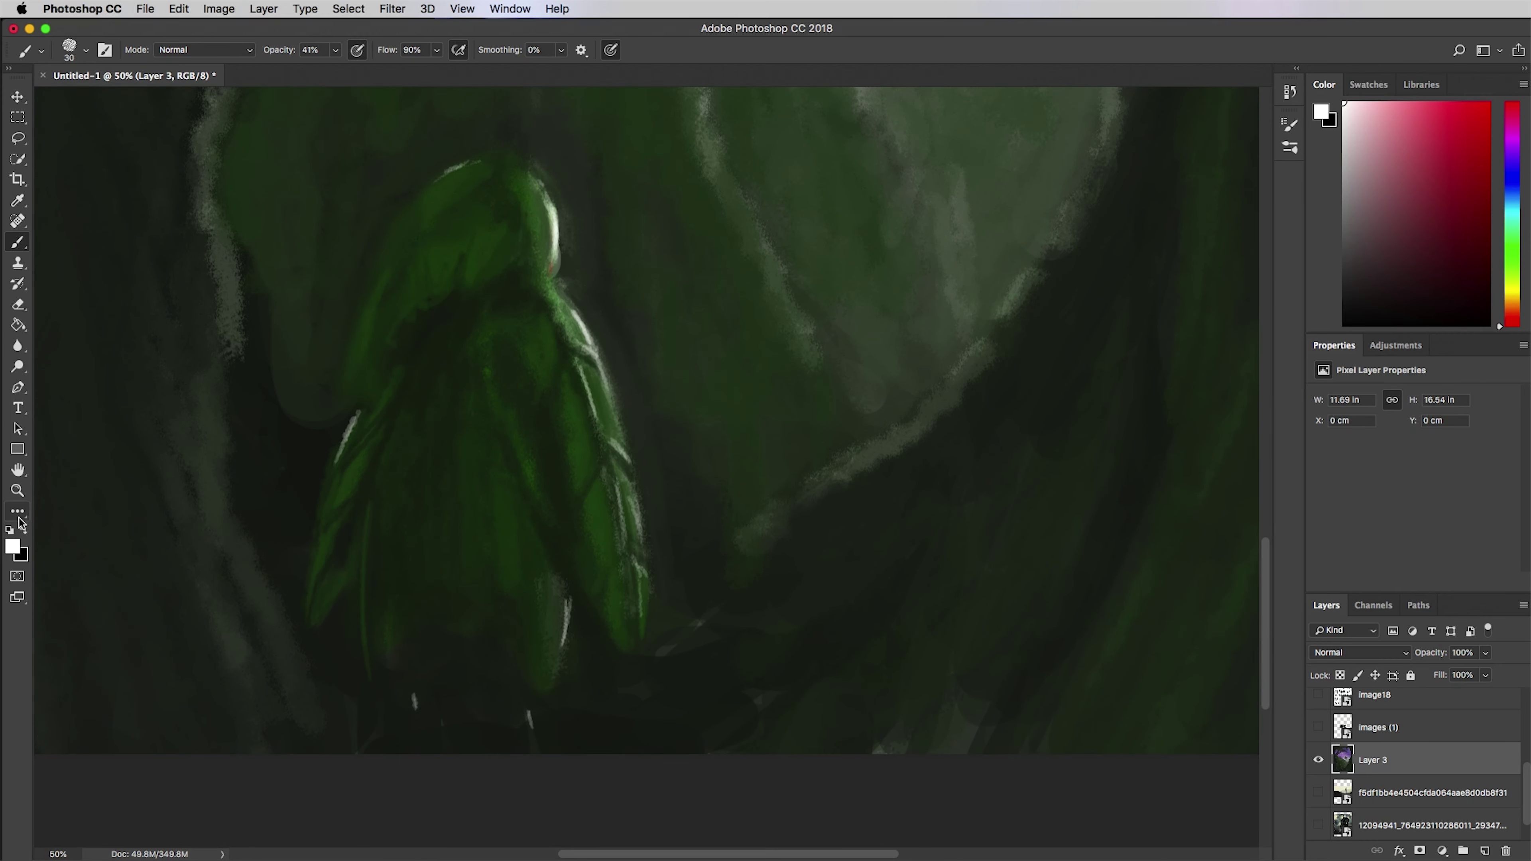
left_click(18, 491)
left_click_drag(737, 418, 428, 263)
left_click(18, 242)
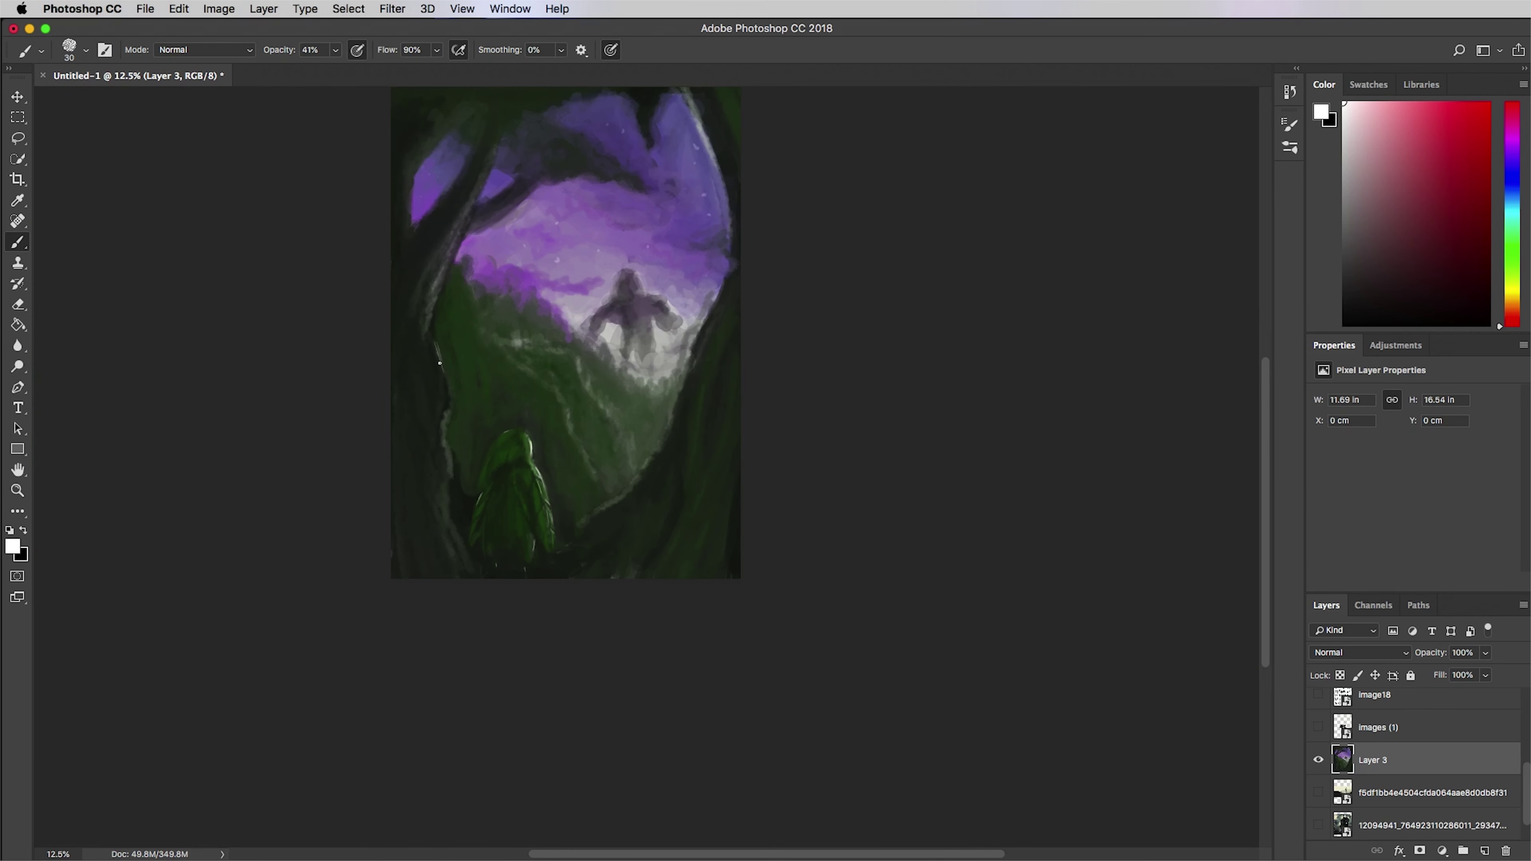